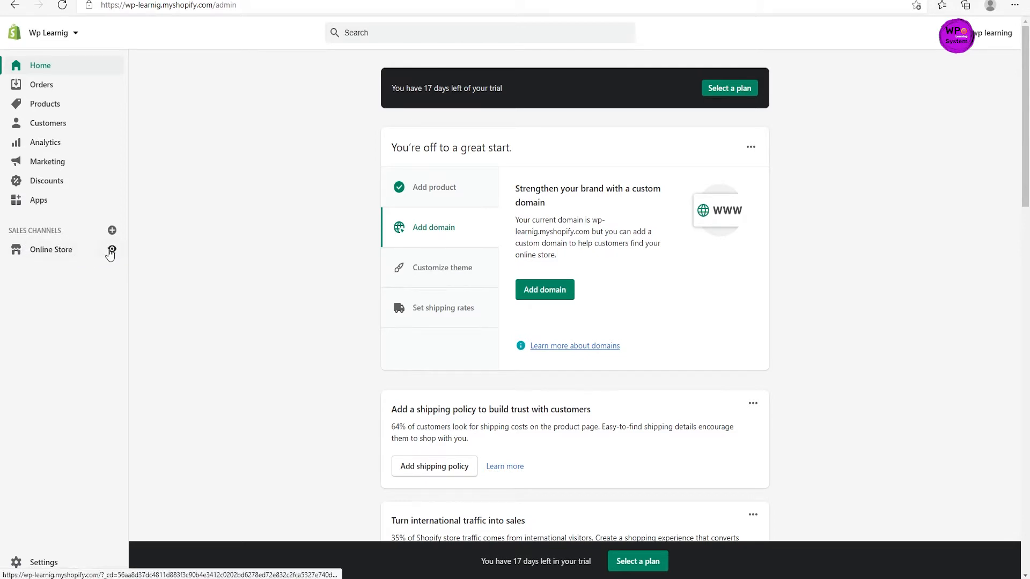
Open the online store preview in a new browser tab and look over its home page.
{"action": "right_click", "coordinate": [111, 255]}
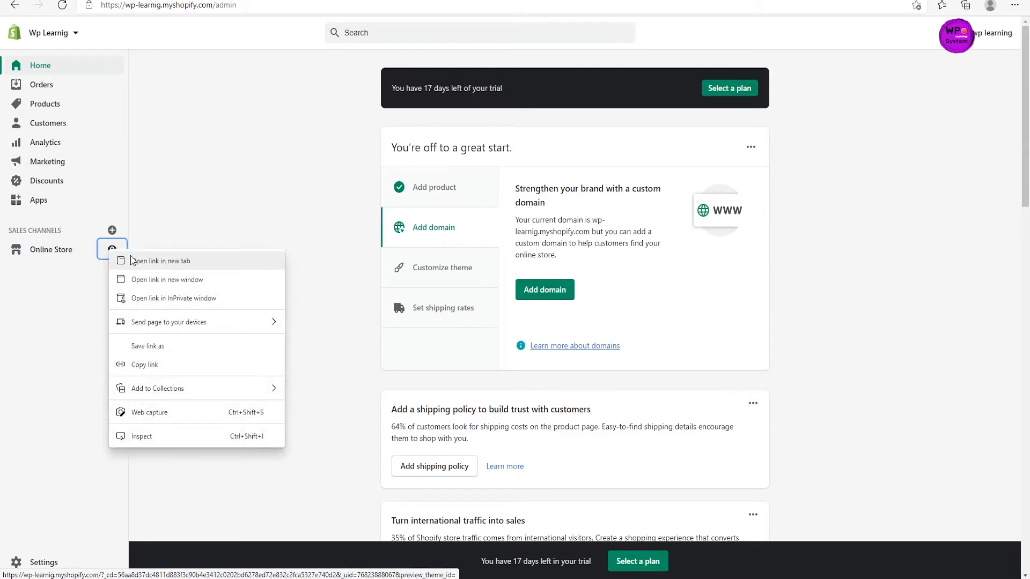
{"action": "left_click", "coordinate": [133, 260]}
{"action": "left_click", "coordinate": [194, 0]}
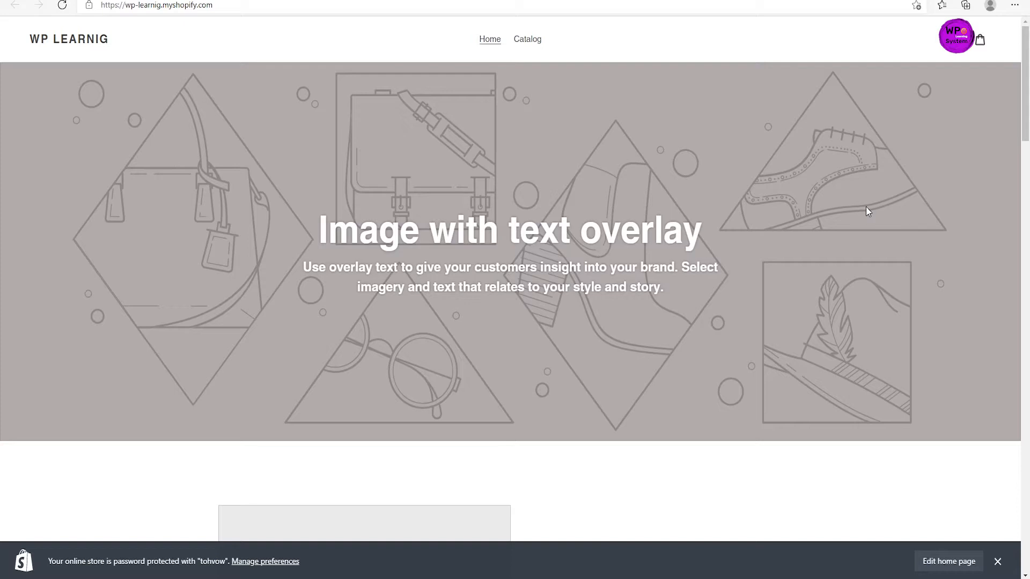
{"action": "mouse_move", "coordinate": [1021, 53]}
{"action": "left_mouse_down"}
{"action": "mouse_move", "coordinate": [1025, 429]}
{"action": "mouse_move", "coordinate": [1025, 54]}
{"action": "left_mouse_up"}
{"action": "mouse_move", "coordinate": [1023, 92]}
{"action": "left_mouse_down"}
{"action": "mouse_move", "coordinate": [1027, 475]}
{"action": "mouse_move", "coordinate": [1026, 87]}
{"action": "left_mouse_up"}
View the storefront's Catalog page and its shopping cart, returning to the home page after each.
{"action": "left_click", "coordinate": [520, 45]}
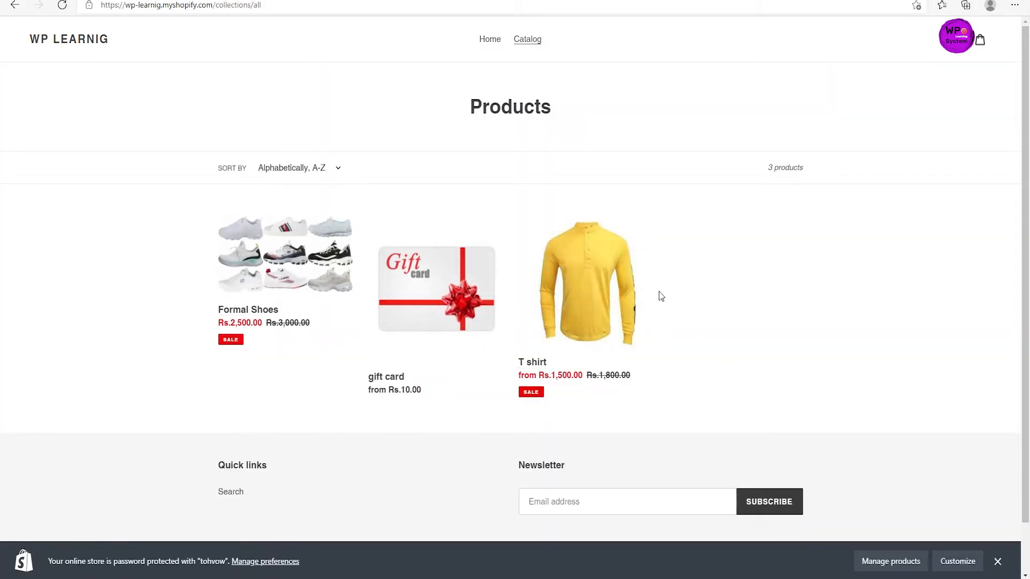
{"action": "left_click", "coordinate": [15, 5]}
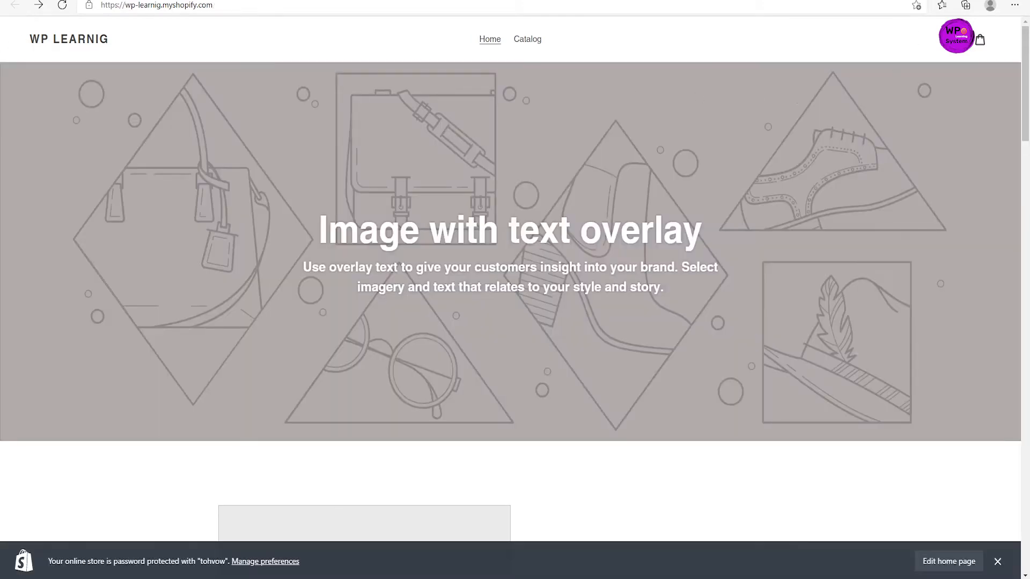
{"action": "left_click", "coordinate": [958, 39]}
{"action": "left_click", "coordinate": [717, 39]}
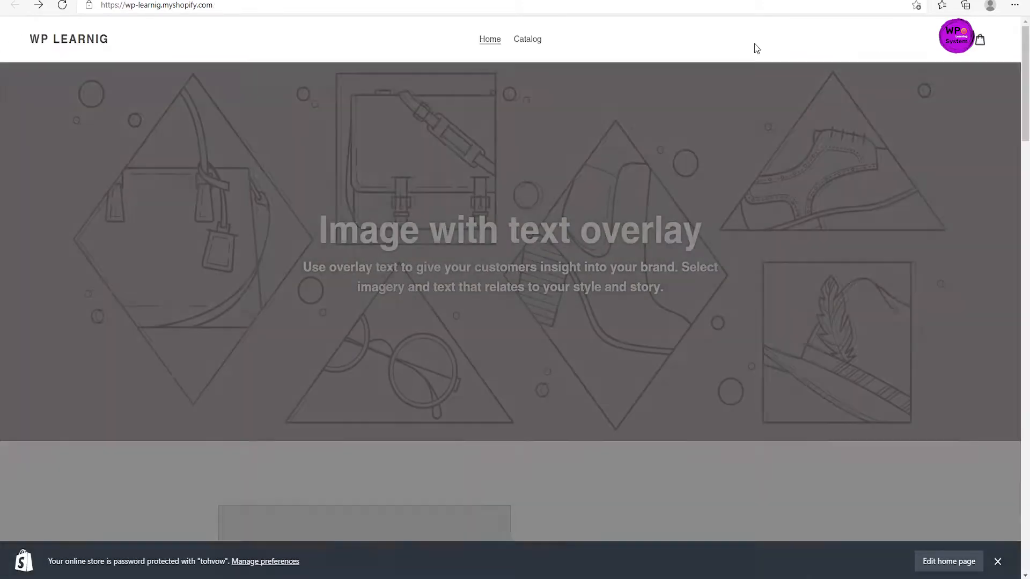
{"action": "left_click", "coordinate": [980, 41]}
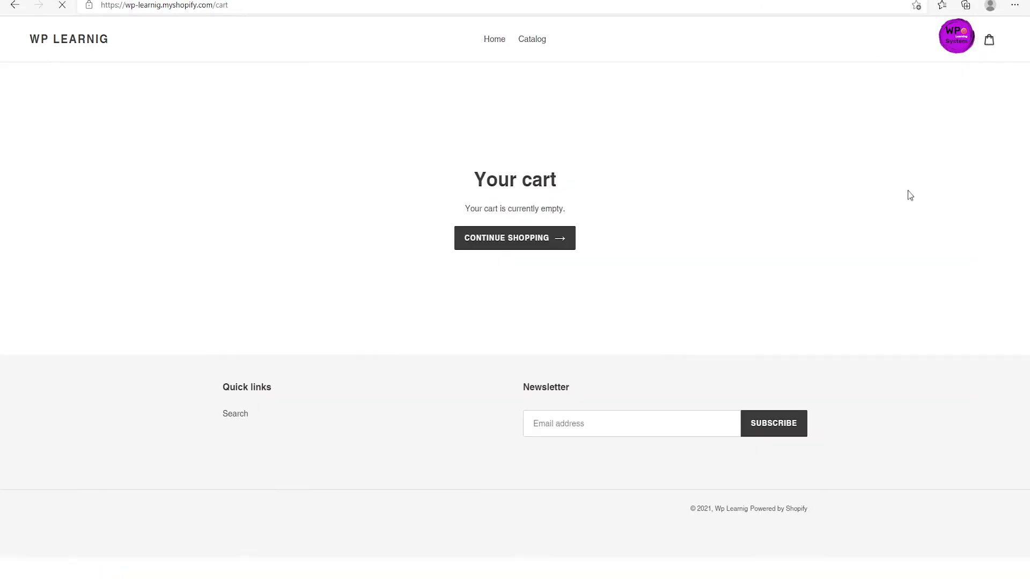
{"action": "left_click", "coordinate": [15, 4]}
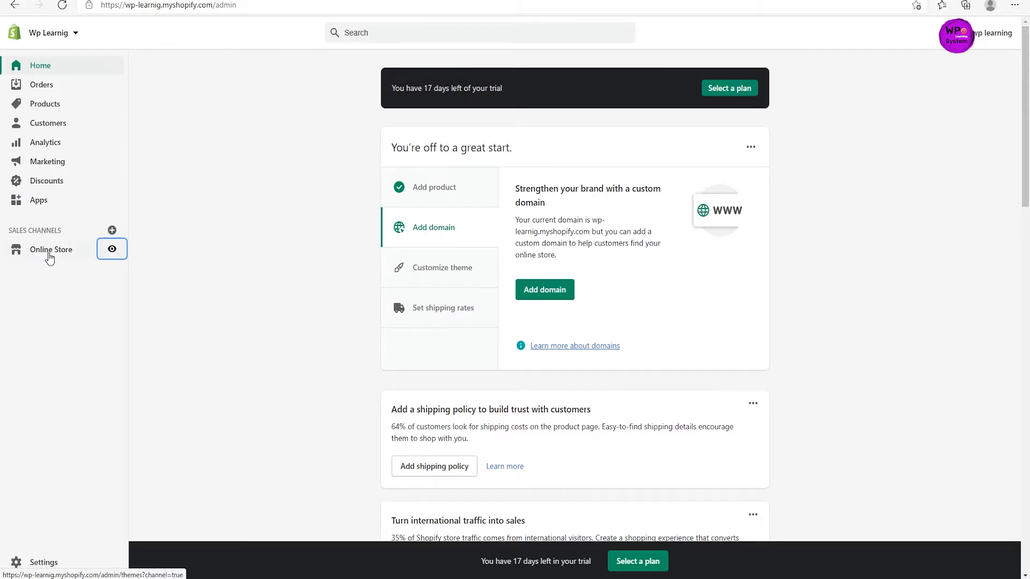
Open the Themes page of the Online Store sales channel in the store admin.
{"action": "left_click", "coordinate": [48, 257]}
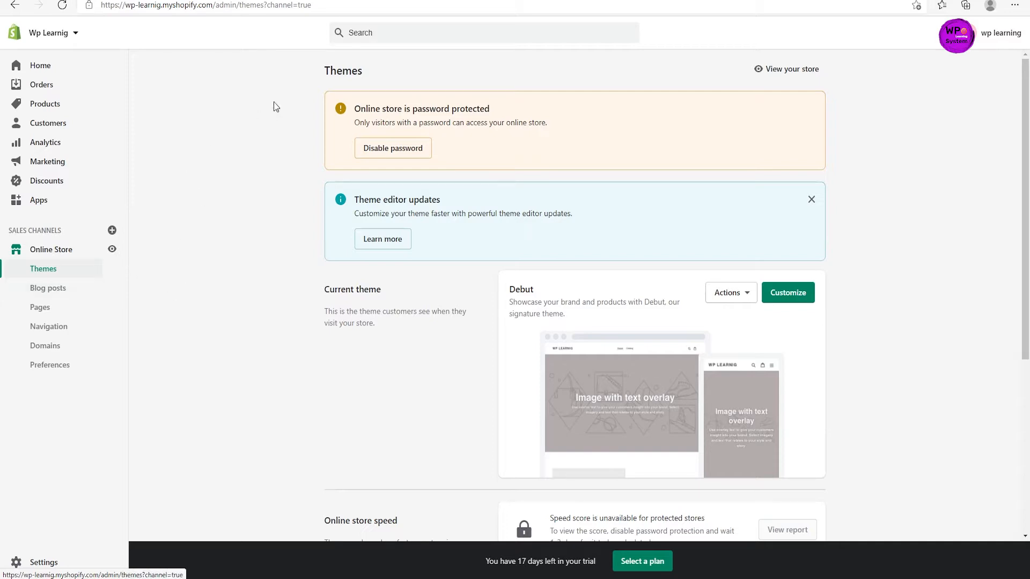
{"action": "left_click_drag", "start_coordinate": [366, 71], "coordinate": [325, 70]}
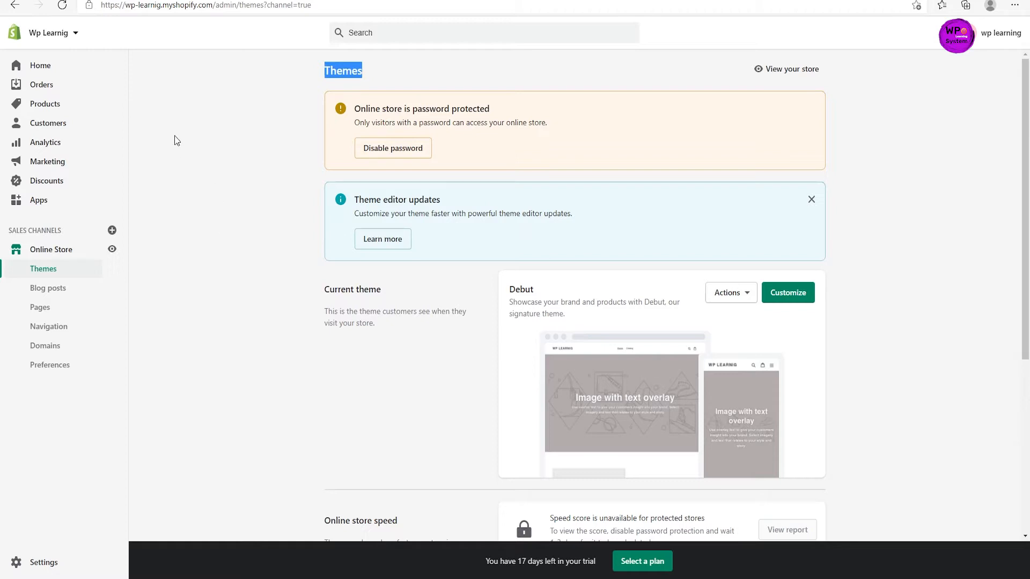
{"action": "left_click", "coordinate": [115, 7]}
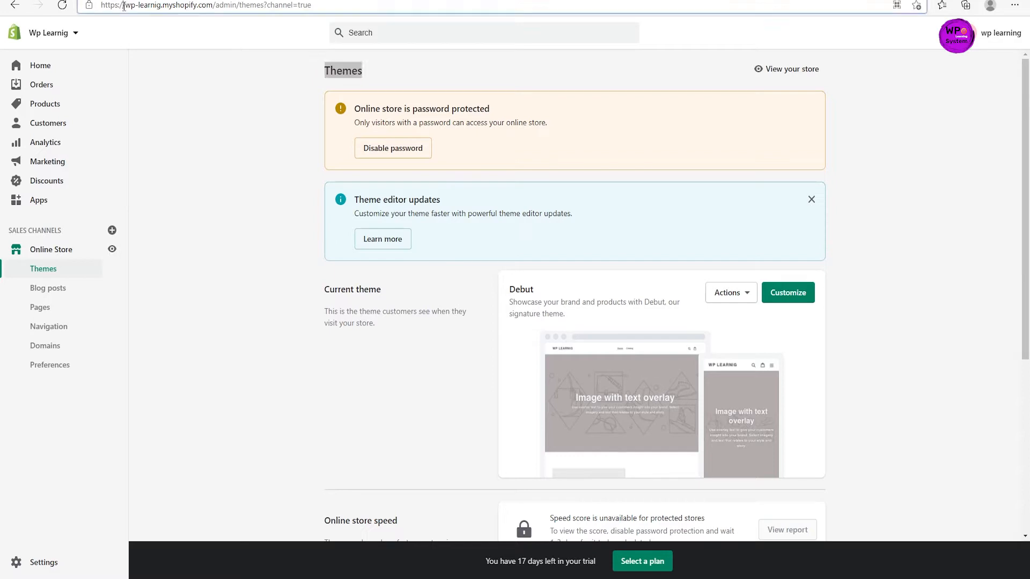
{"action": "mouse_move", "coordinate": [89, 5]}
{"action": "left_mouse_down"}
{"action": "mouse_move", "coordinate": [130, 8]}
{"action": "mouse_move", "coordinate": [104, 10]}
{"action": "left_mouse_up"}
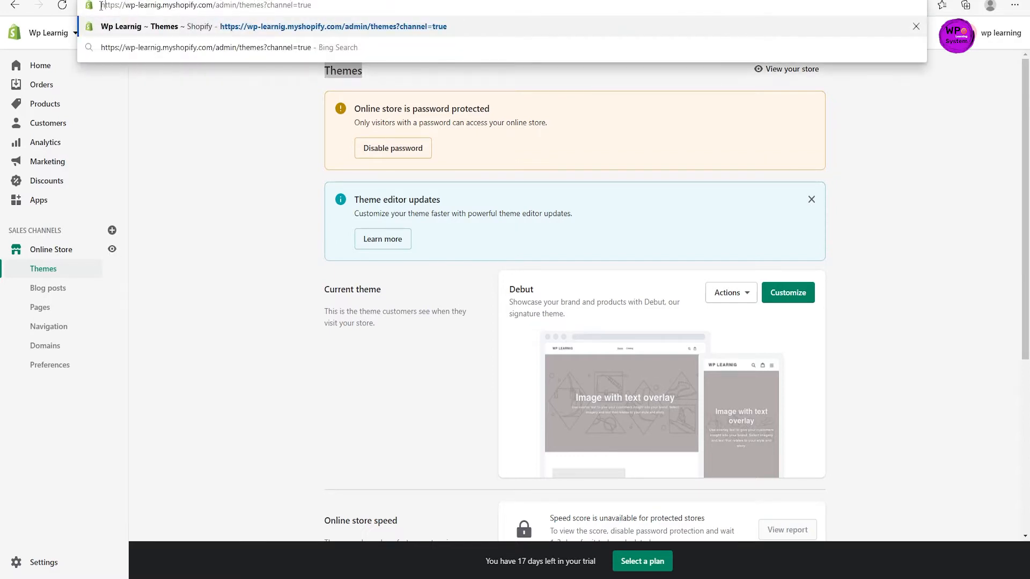
{"action": "key", "text": "Escape"}
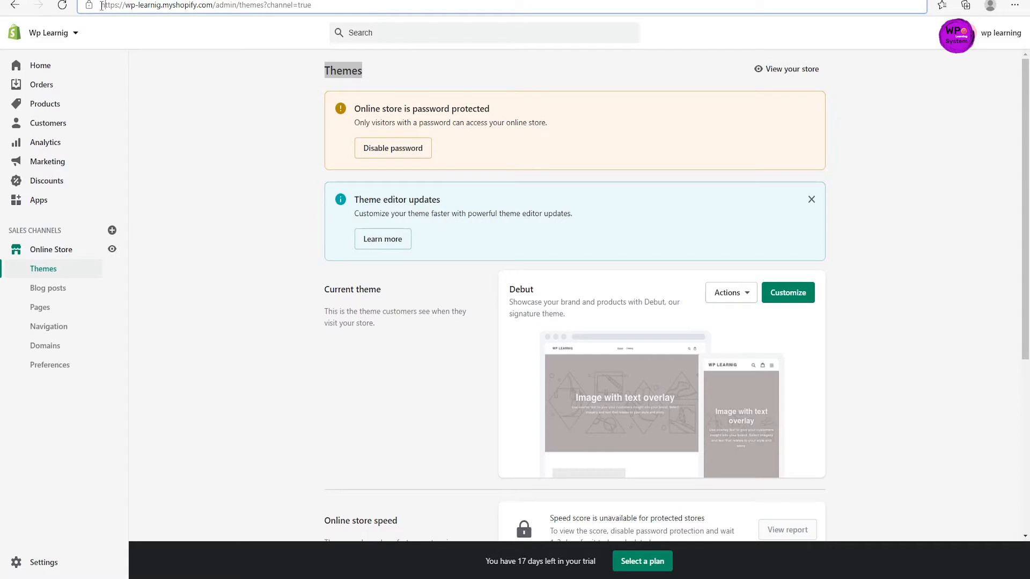
{"action": "left_click_drag", "start_coordinate": [102, 6], "coordinate": [213, 6]}
{"action": "key", "text": "ctrl+c"}
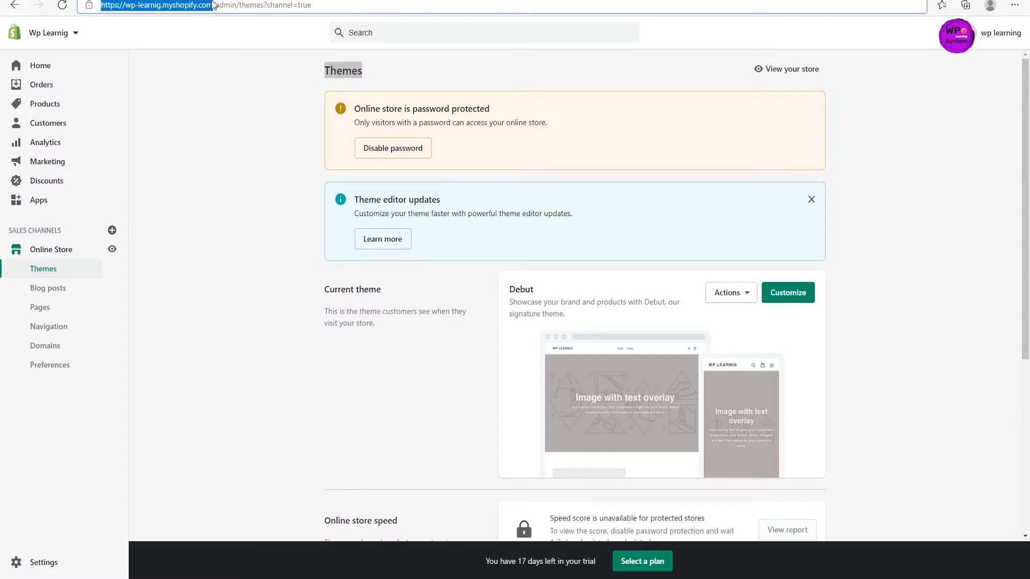
{"action": "key", "text": "alt+Tab"}
{"action": "key", "text": "ctrl+v"}
{"action": "key", "text": "Return"}
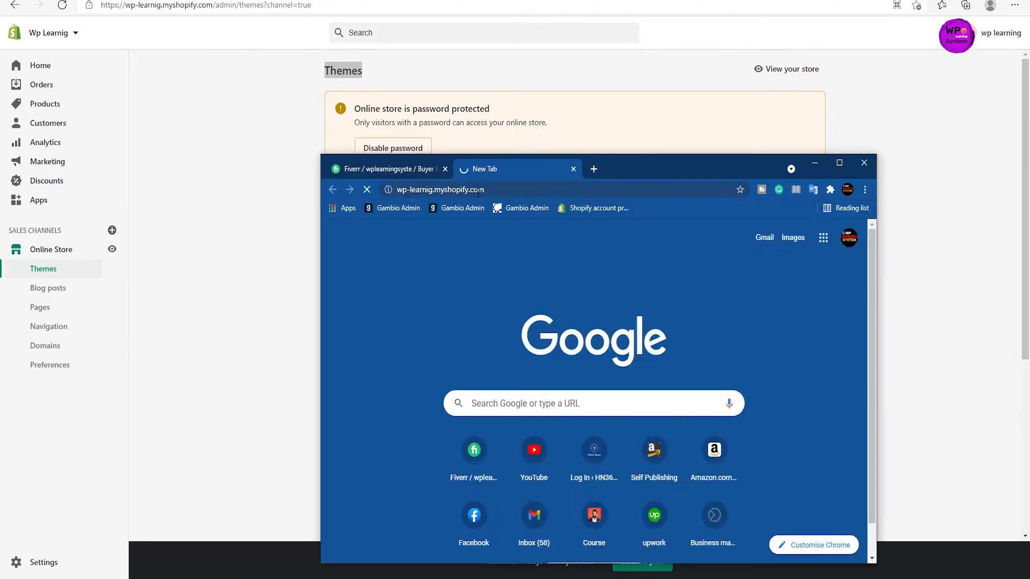
{"action": "left_click", "coordinate": [838, 163]}
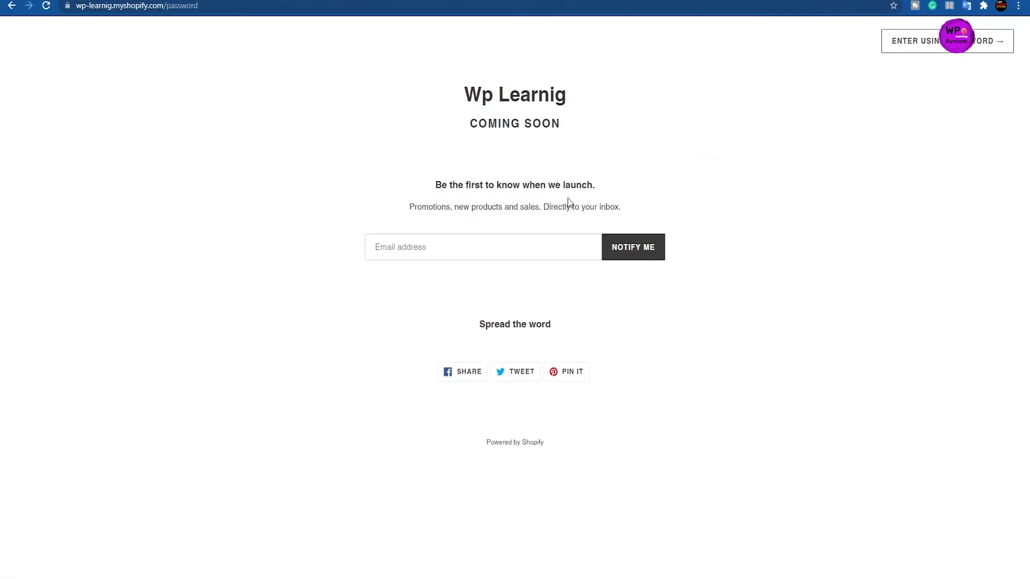
Open the storefront's password entry form, leave it blank, and switch back to the Themes page in Edge.
{"action": "left_click", "coordinate": [934, 46]}
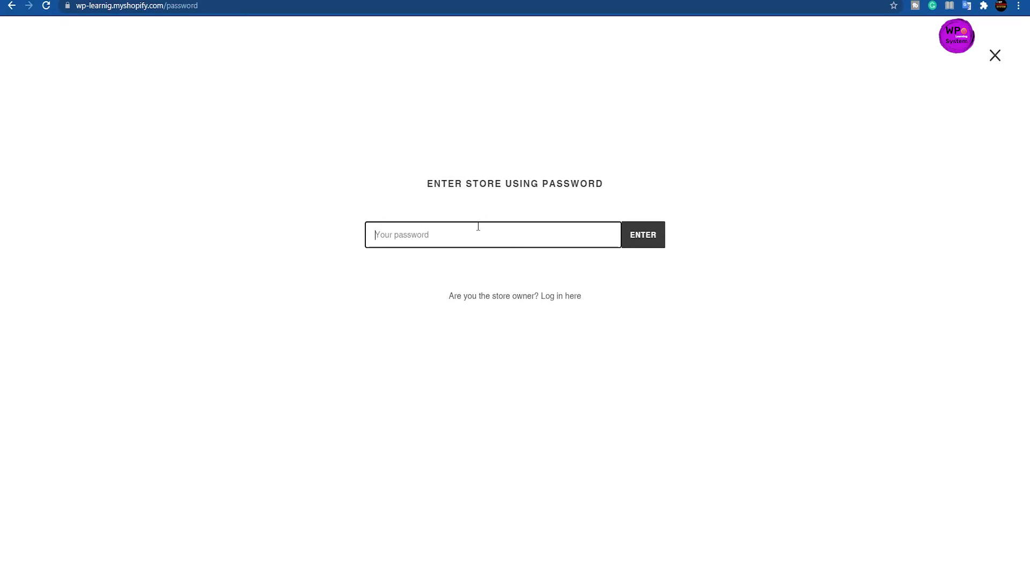
{"action": "mouse_move", "coordinate": [566, 577]}
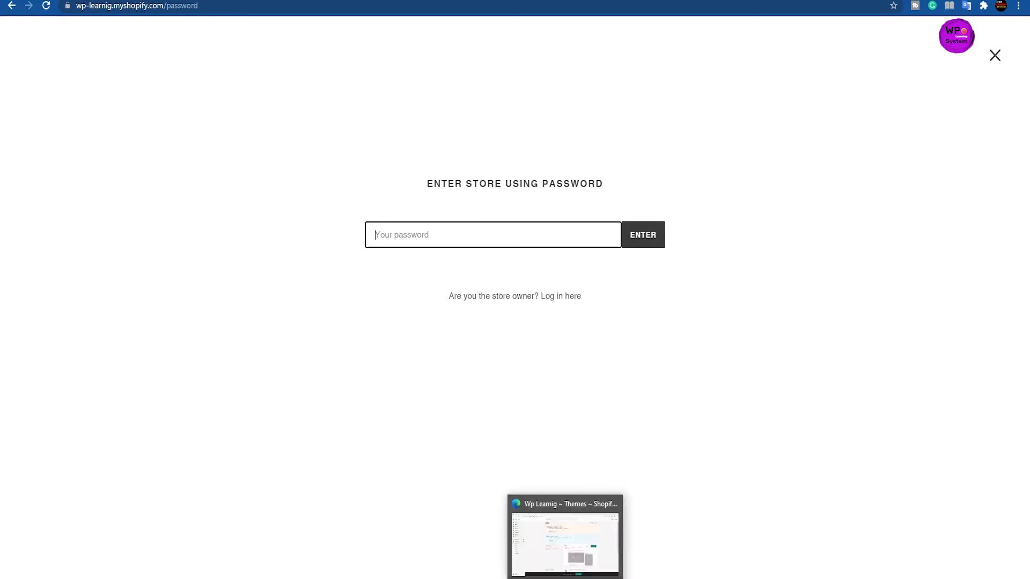
{"action": "left_click", "coordinate": [566, 534]}
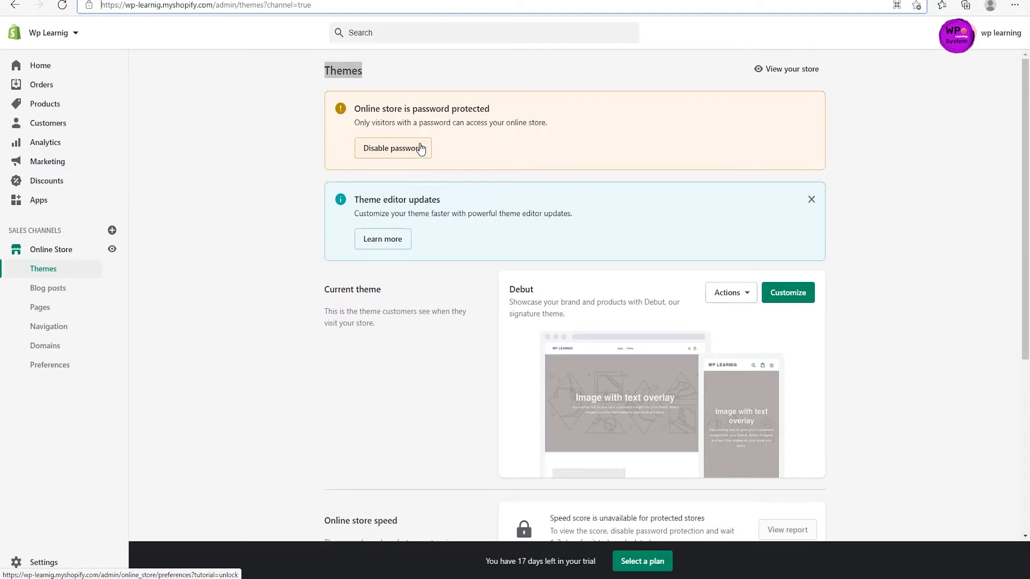
Examine the Themes page down to the Theme library, including the Free themes and Shopify Theme Store entries.
{"action": "scroll", "coordinate": [423, 156], "scroll_direction": "down", "scroll_amount": 2}
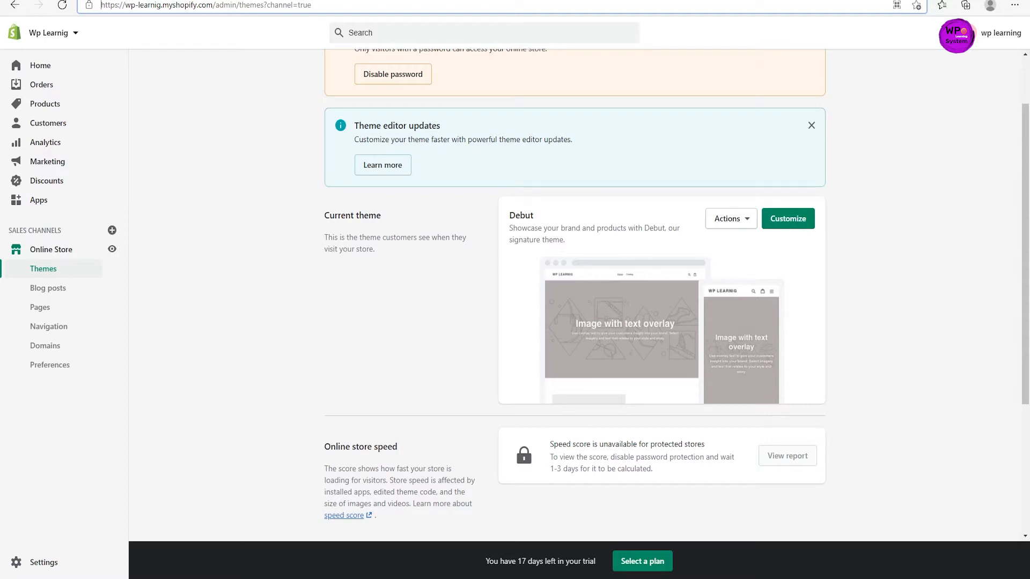
{"action": "left_click_drag", "start_coordinate": [1022, 151], "coordinate": [1022, 279]}
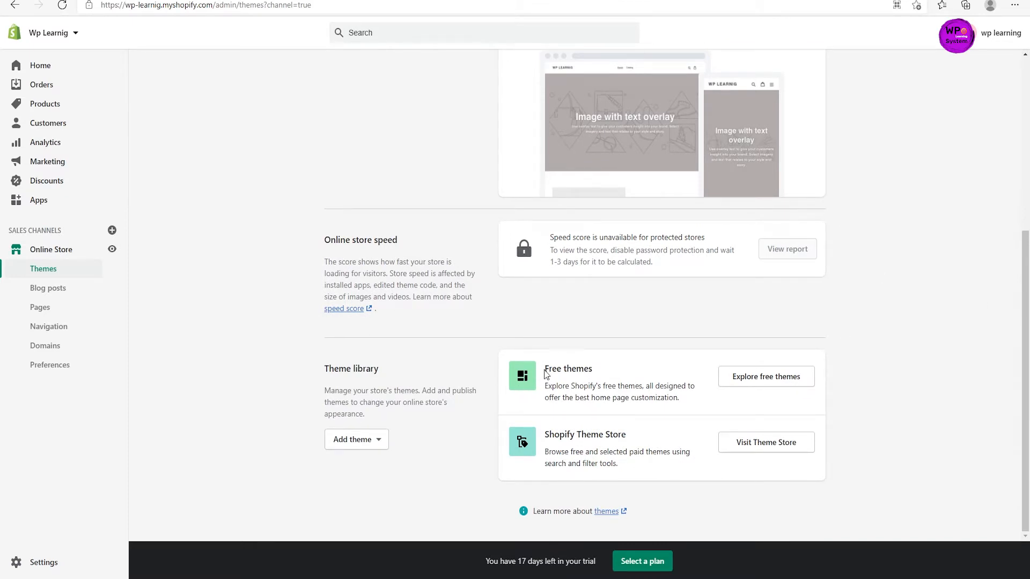
{"action": "left_click_drag", "start_coordinate": [546, 374], "coordinate": [595, 374]}
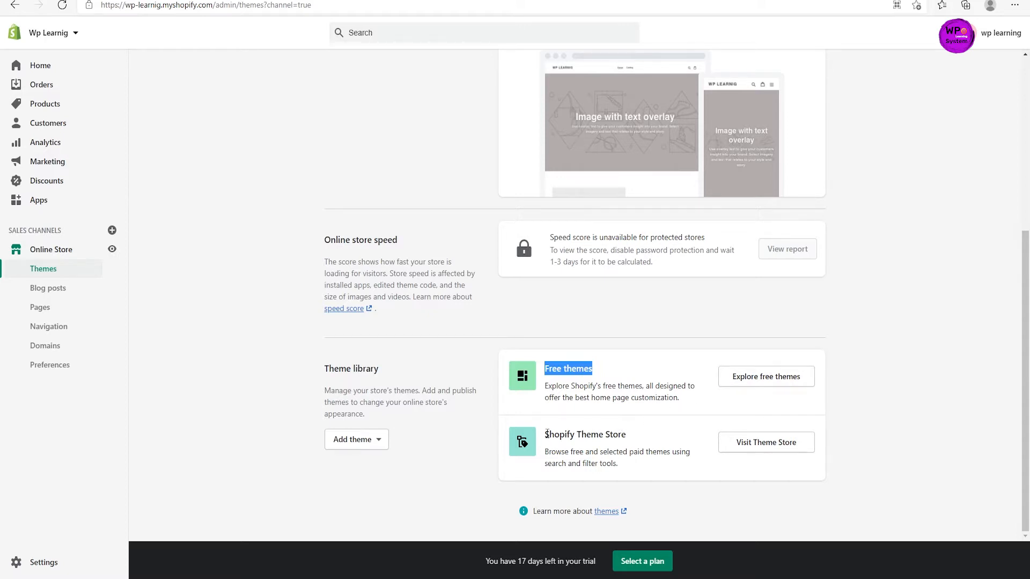
{"action": "left_click_drag", "start_coordinate": [547, 434], "coordinate": [629, 441]}
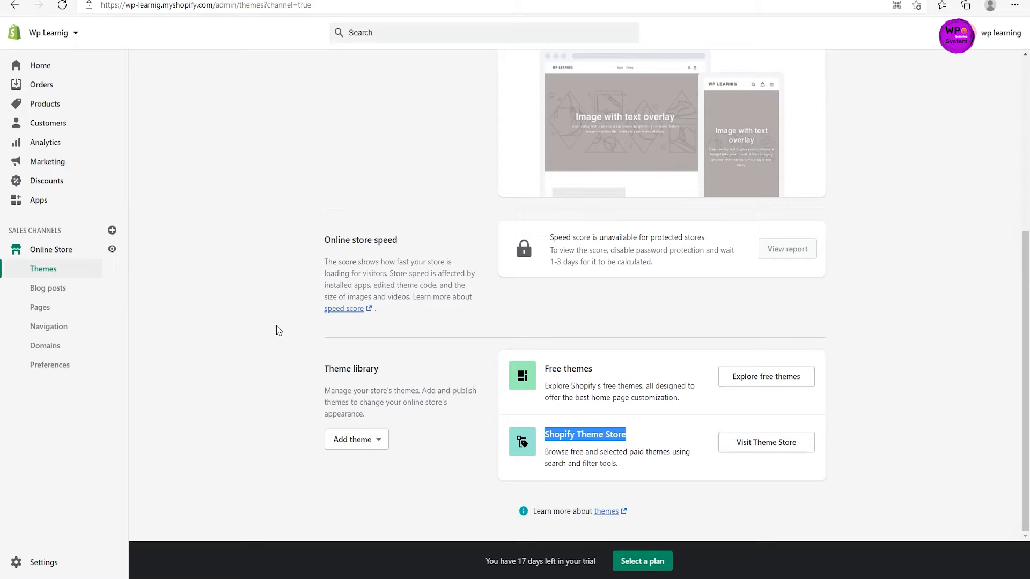
{"action": "left_click_drag", "start_coordinate": [378, 368], "coordinate": [323, 369]}
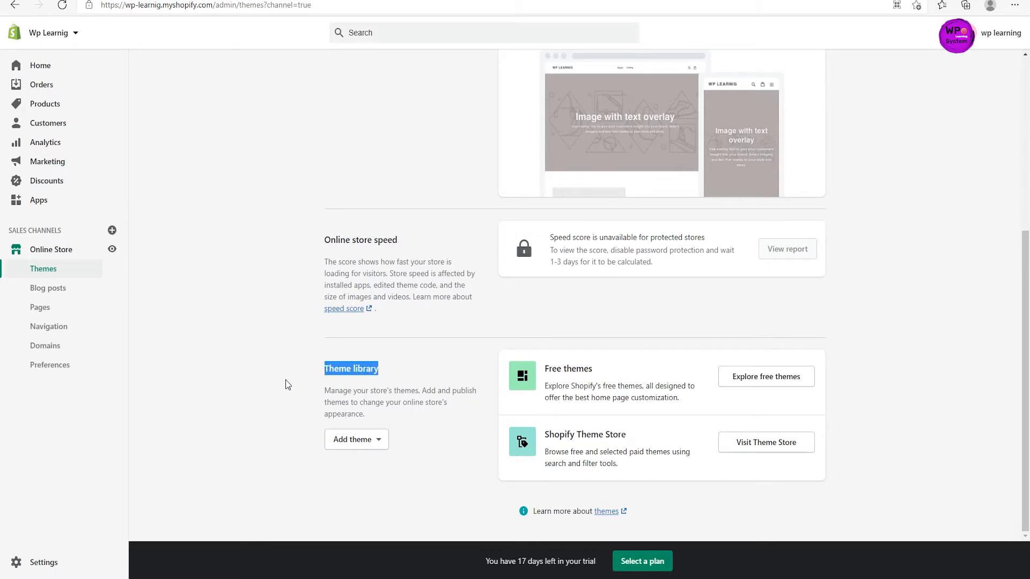
{"action": "scroll", "coordinate": [285, 380], "scroll_direction": "up", "scroll_amount": 5}
{"action": "scroll", "coordinate": [285, 379], "scroll_direction": "down", "scroll_amount": 5}
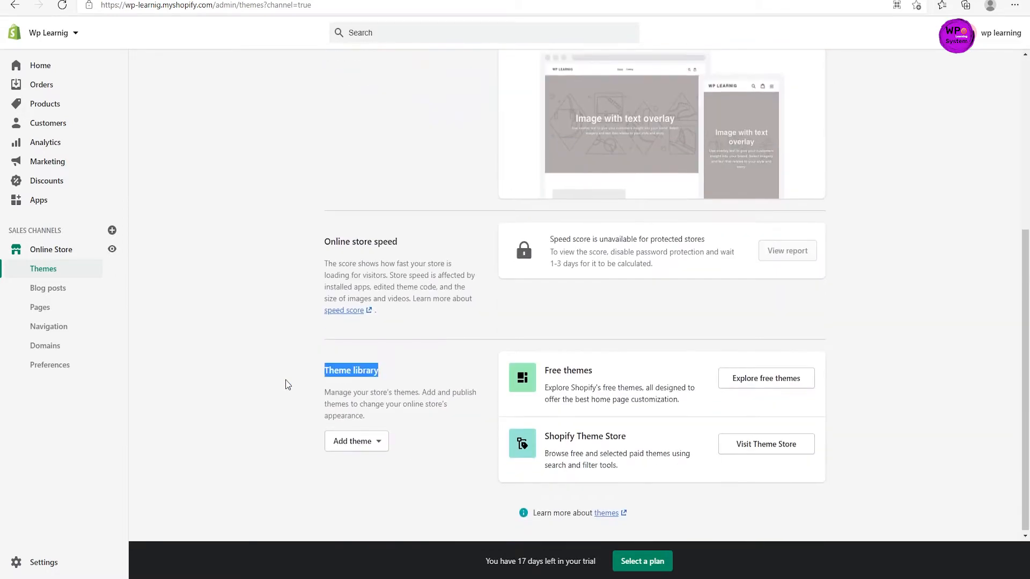
Check the ways to add a theme in the Theme library, without choosing one.
{"action": "left_click", "coordinate": [359, 445]}
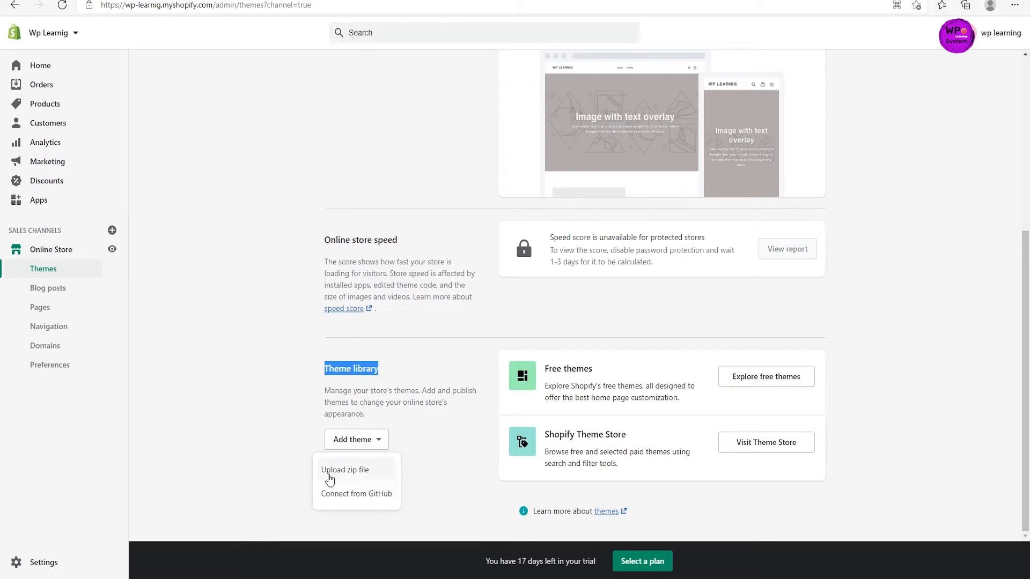
{"action": "left_click", "coordinate": [288, 461]}
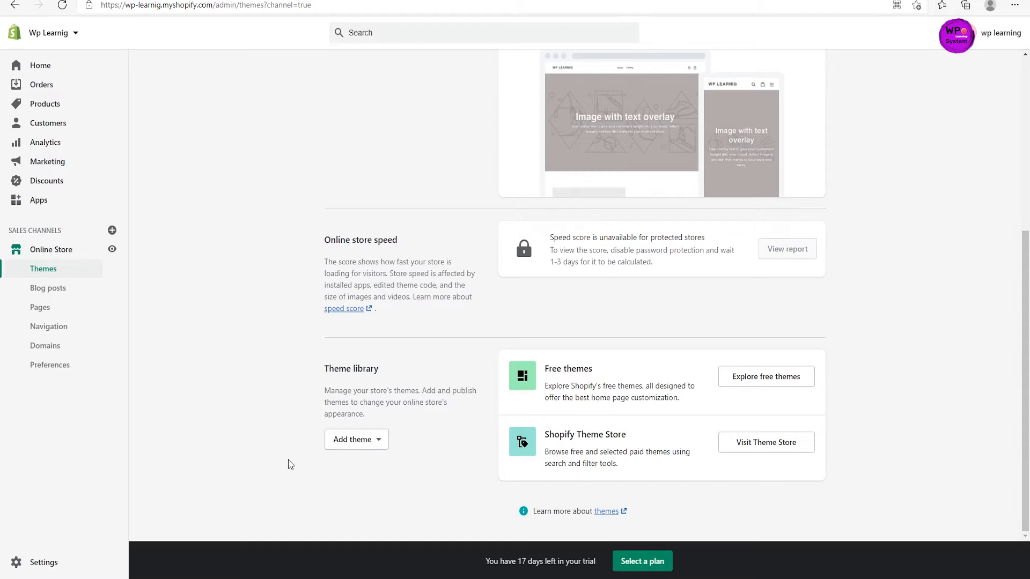
{"action": "left_click", "coordinate": [346, 441]}
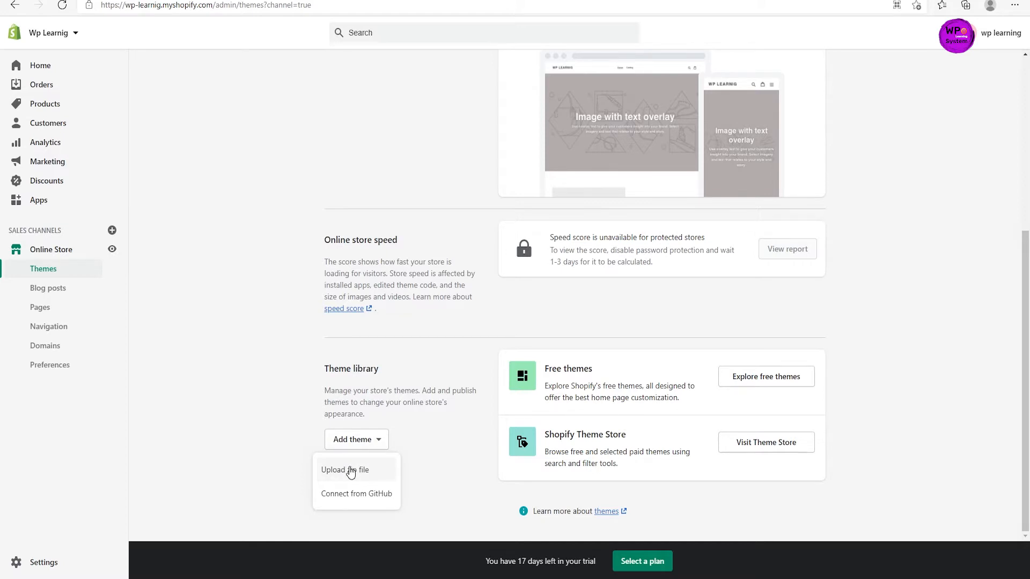
{"action": "left_click", "coordinate": [271, 436]}
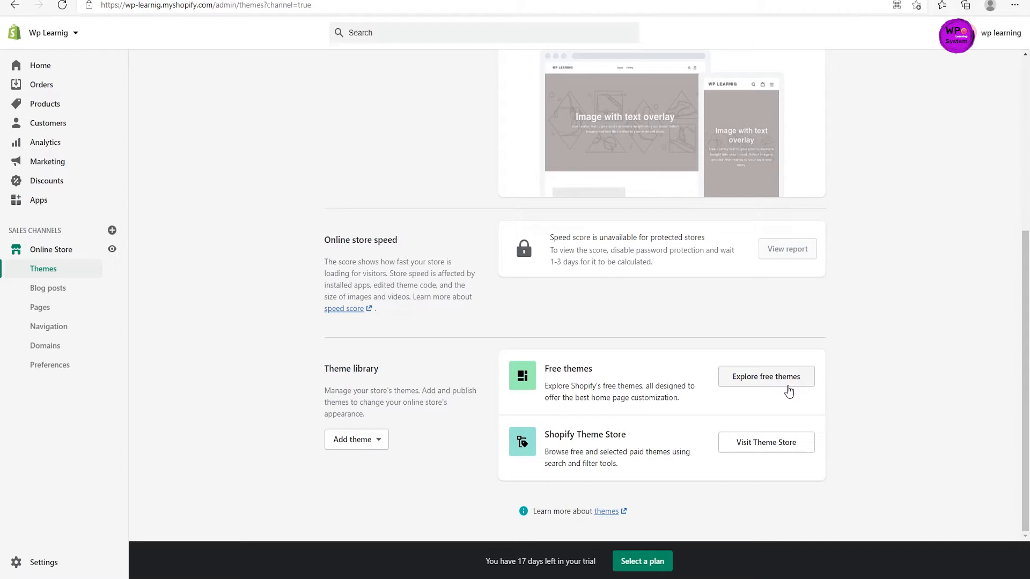
Visit the Shopify Theme Store and browse its collection and industry categories and the featured free and paid themes.
{"action": "left_click", "coordinate": [755, 443]}
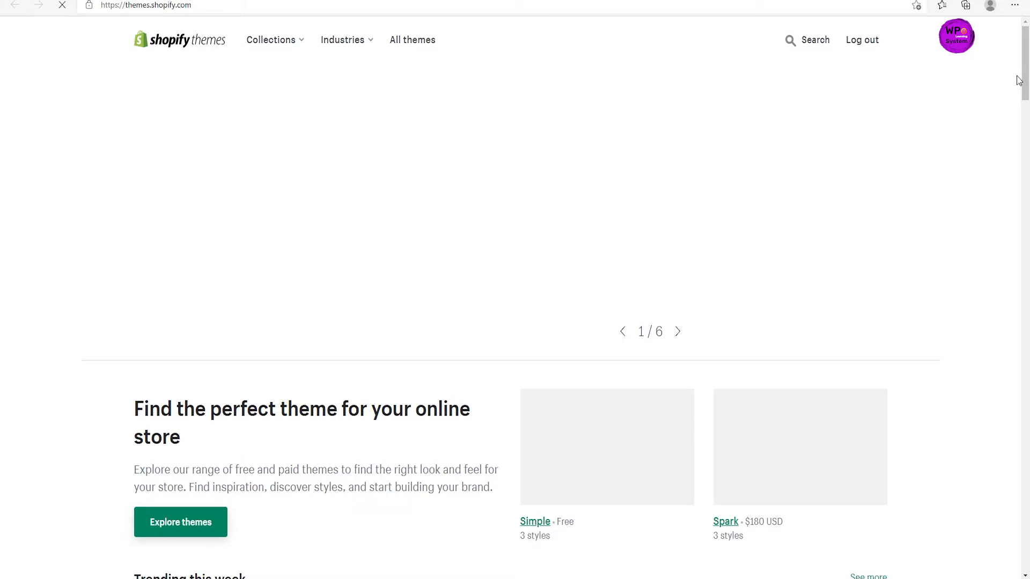
{"action": "mouse_move", "coordinate": [1023, 80]}
{"action": "left_mouse_down"}
{"action": "mouse_move", "coordinate": [1023, 99]}
{"action": "mouse_move", "coordinate": [1019, 66]}
{"action": "left_mouse_up"}
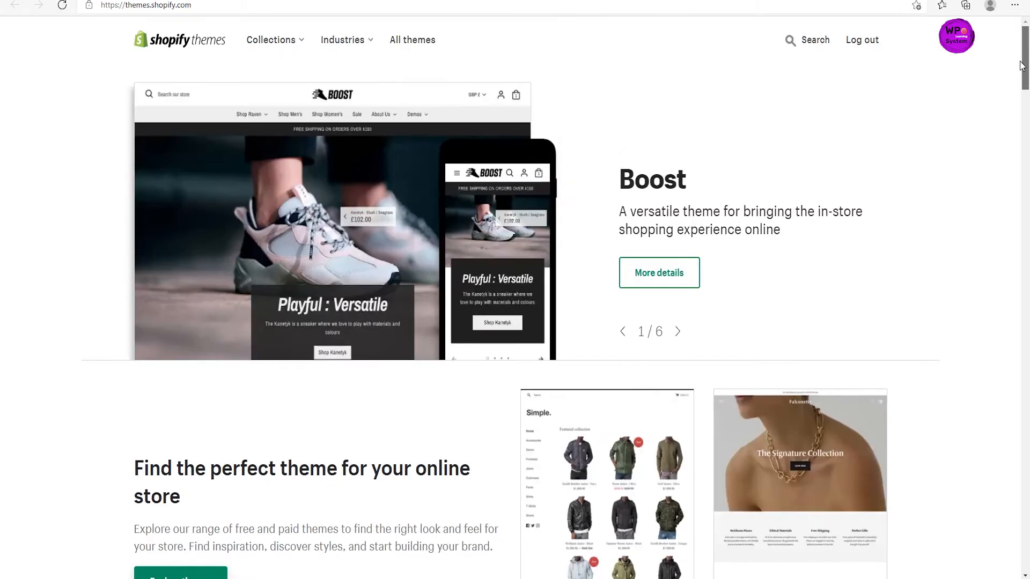
{"action": "left_click", "coordinate": [303, 43]}
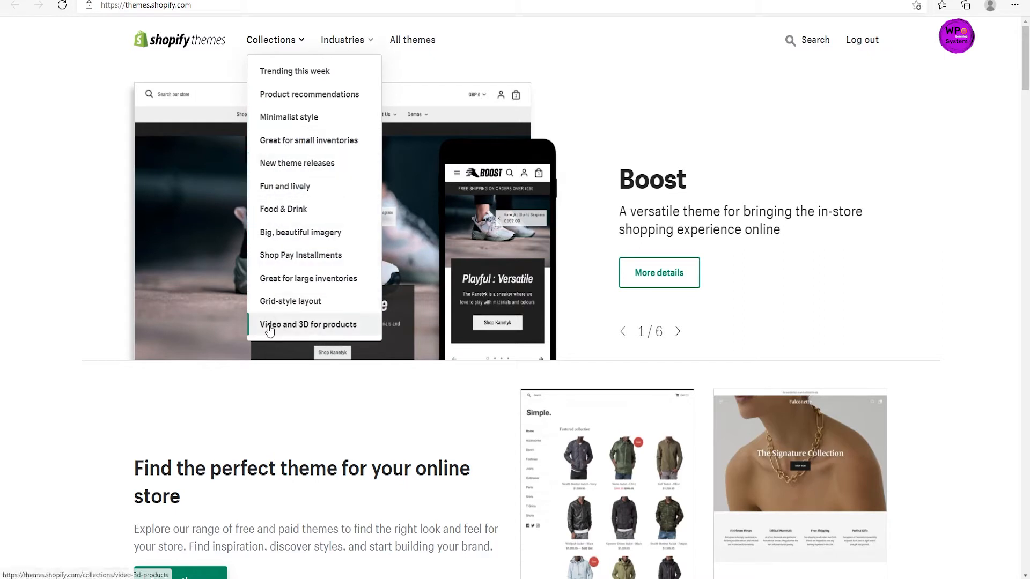
{"action": "left_click", "coordinate": [369, 47]}
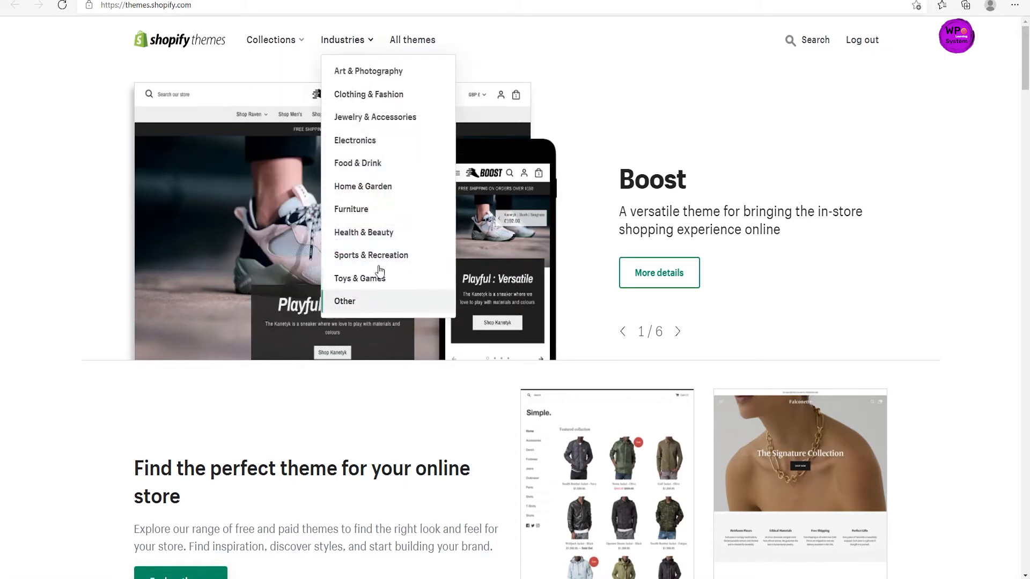
{"action": "left_click_drag", "start_coordinate": [1025, 43], "coordinate": [1026, 117]}
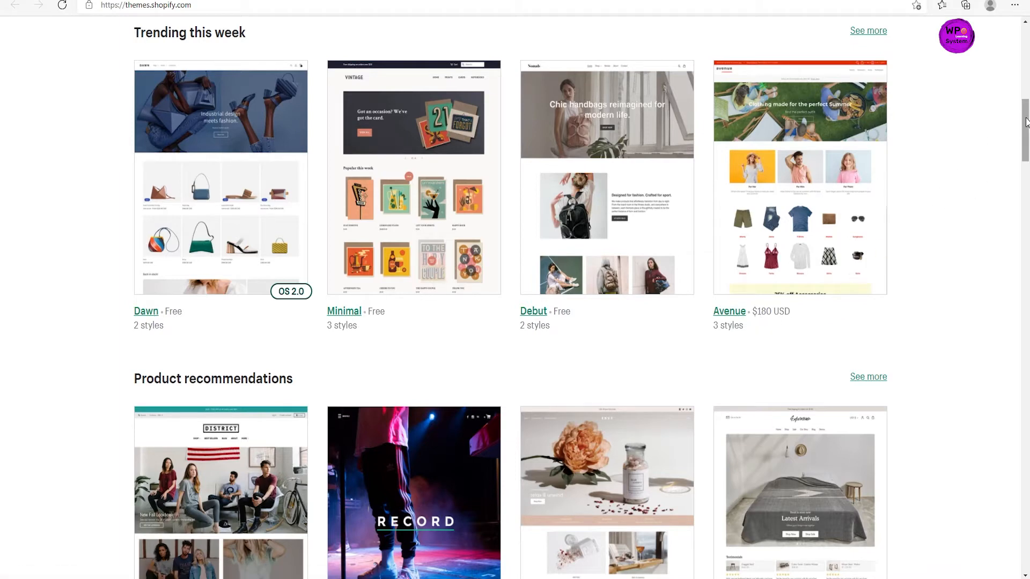
{"action": "left_click_drag", "start_coordinate": [1025, 122], "coordinate": [1025, 164]}
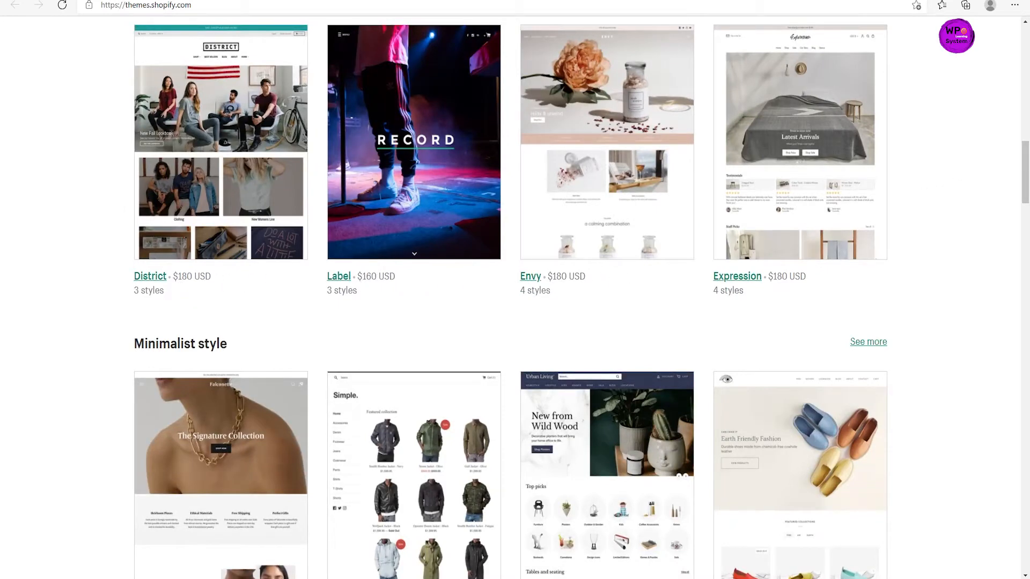
{"action": "left_click_drag", "start_coordinate": [1026, 182], "coordinate": [1007, 103]}
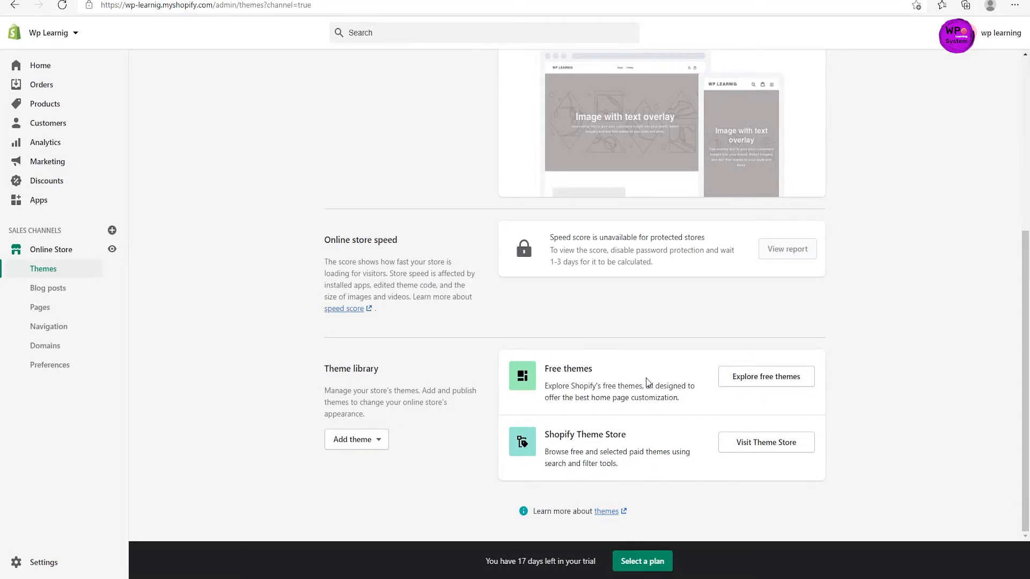
Open the free themes collection and browse the full list of available themes from Simple to Dawn.
{"action": "left_click", "coordinate": [753, 381]}
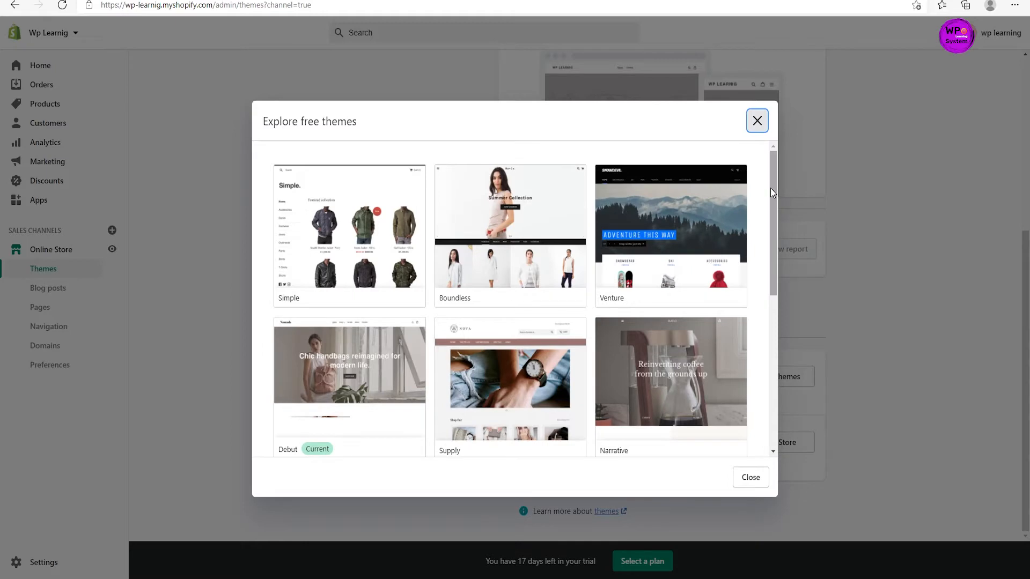
{"action": "left_click_drag", "start_coordinate": [770, 187], "coordinate": [804, 220]}
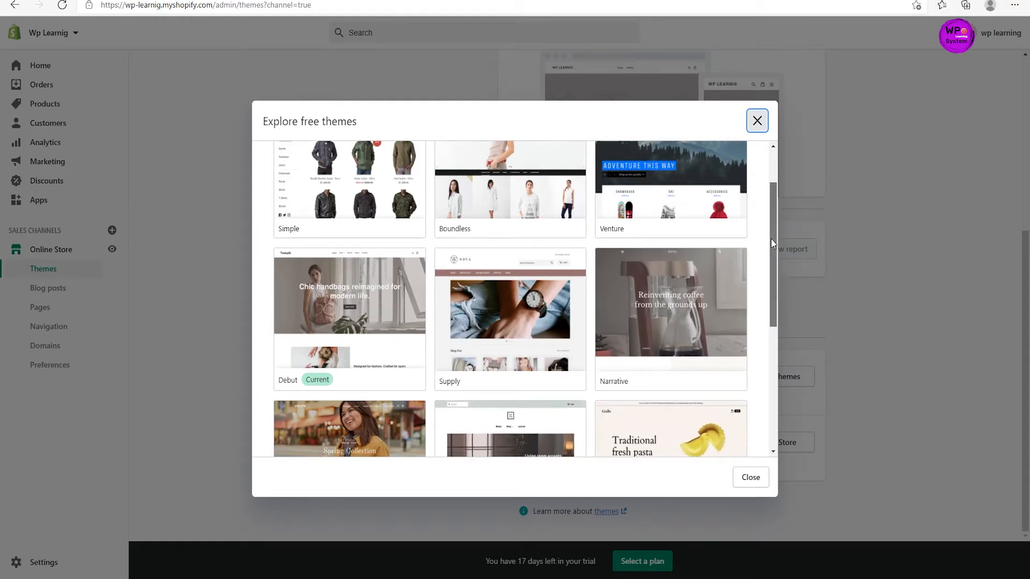
{"action": "left_click_drag", "start_coordinate": [771, 239], "coordinate": [780, 369]}
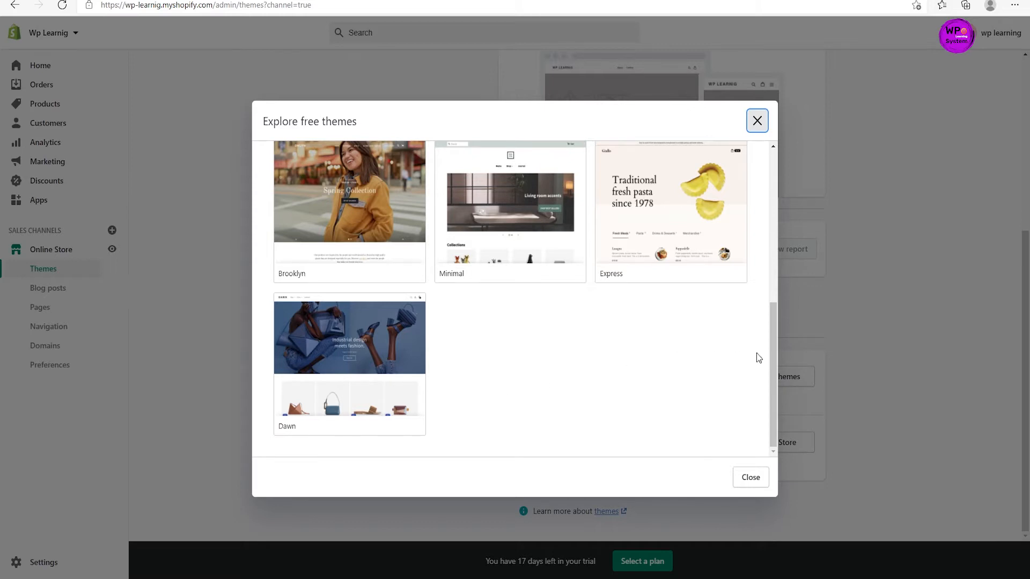
{"action": "left_click_drag", "start_coordinate": [771, 358], "coordinate": [758, 174]}
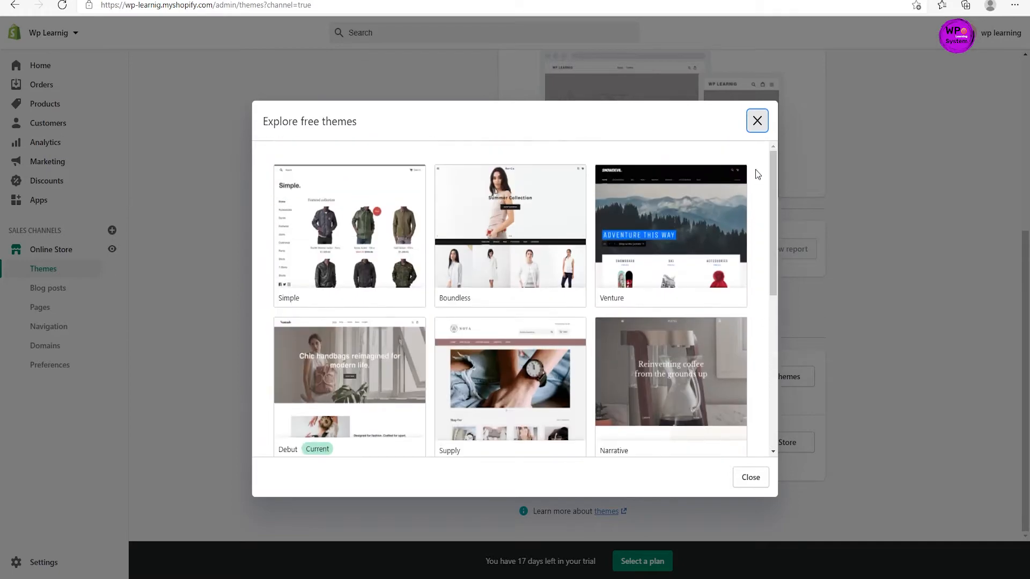
Examine the Simple theme's Toy and Beauty style previews, and return to the free themes list.
{"action": "left_click", "coordinate": [326, 256]}
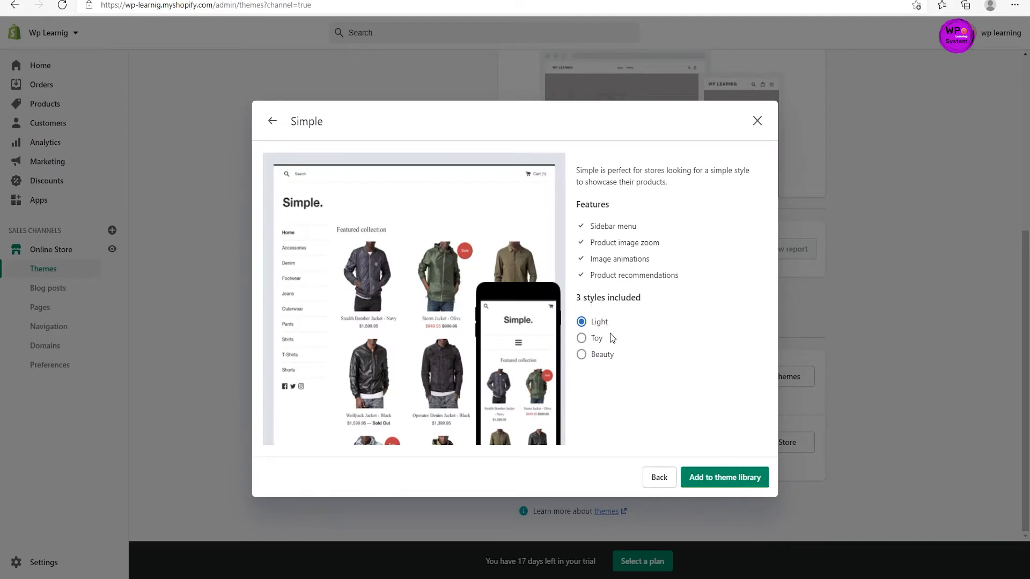
{"action": "left_click", "coordinate": [593, 342]}
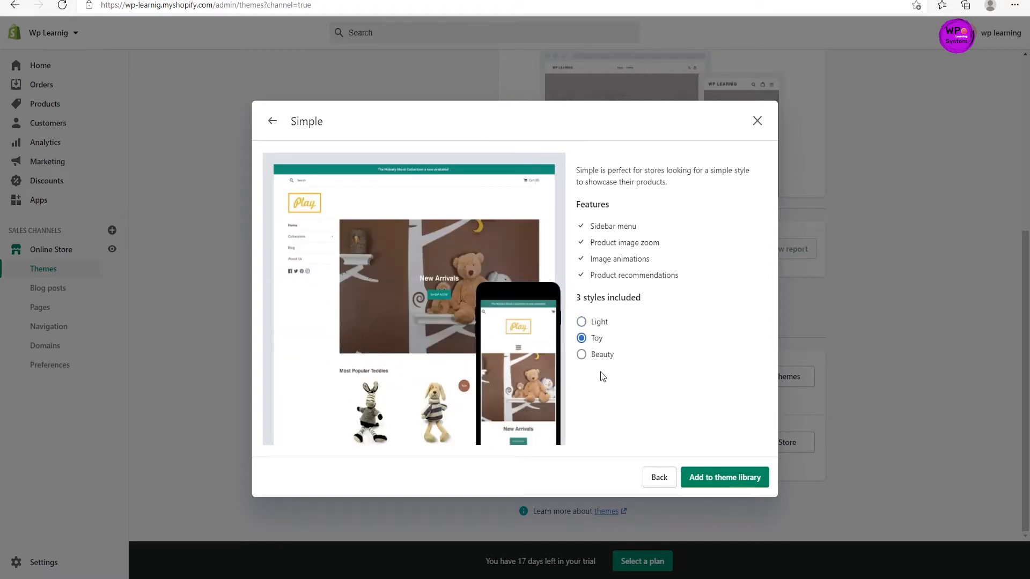
{"action": "left_click", "coordinate": [601, 356]}
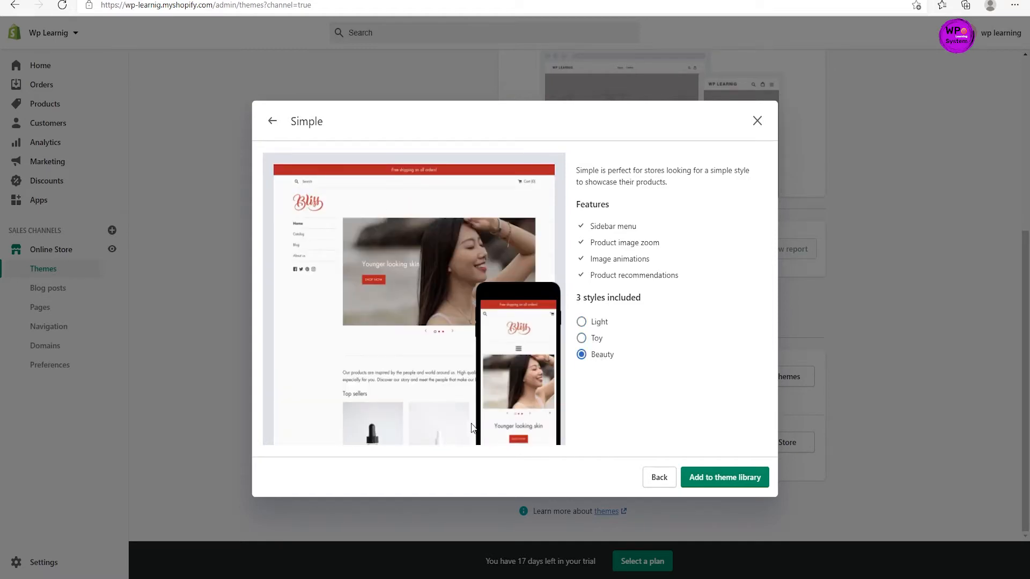
{"action": "left_click", "coordinate": [272, 121]}
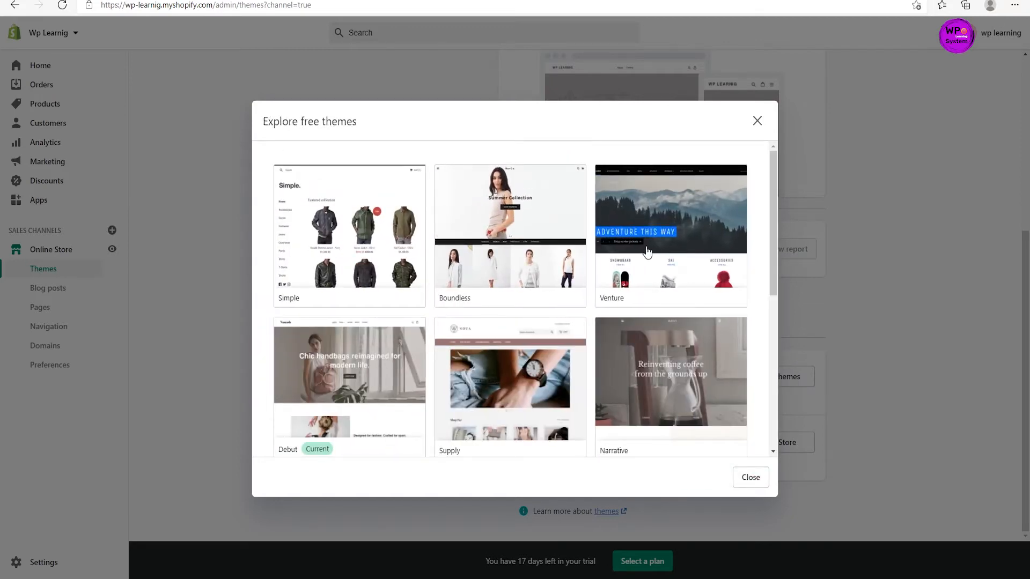
Look through the free themes, compare the Supply theme's Blue and Light styles, and return to the list.
{"action": "scroll", "coordinate": [646, 252], "scroll_direction": "down", "scroll_amount": 4}
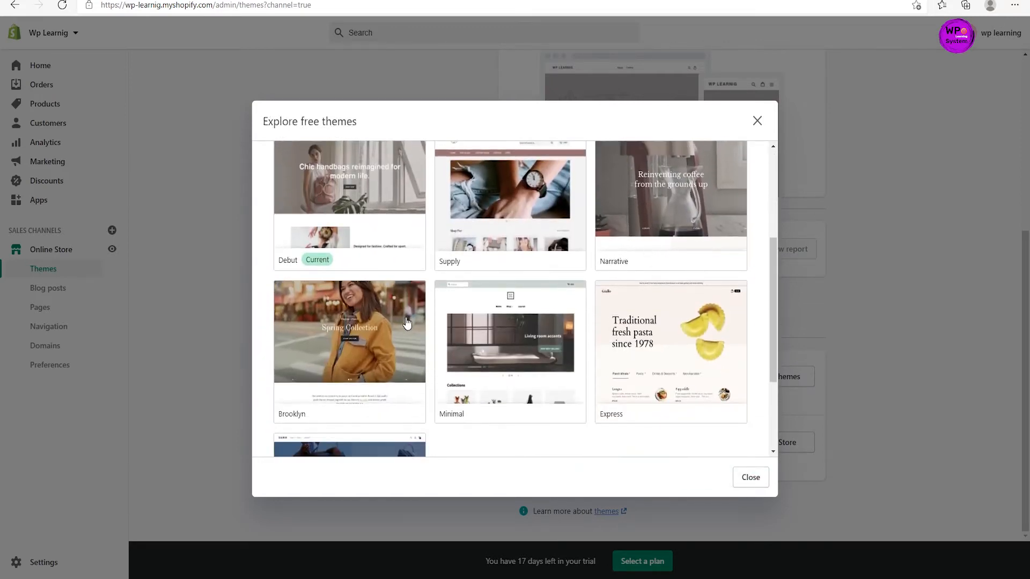
{"action": "scroll", "coordinate": [536, 338], "scroll_direction": "down", "scroll_amount": 1}
{"action": "scroll", "coordinate": [524, 338], "scroll_direction": "up", "scroll_amount": 2}
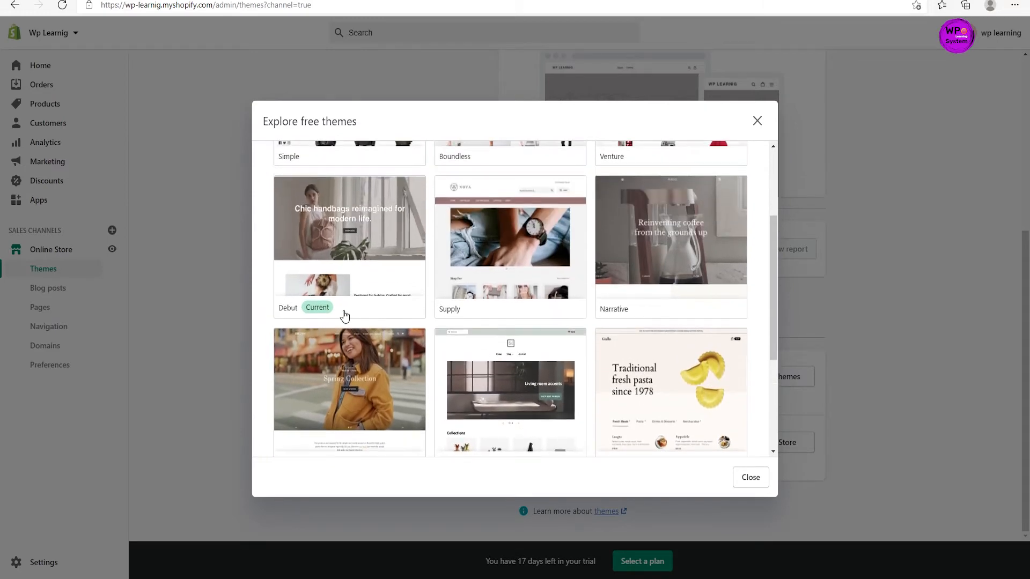
{"action": "scroll", "coordinate": [301, 320], "scroll_direction": "up", "scroll_amount": 1}
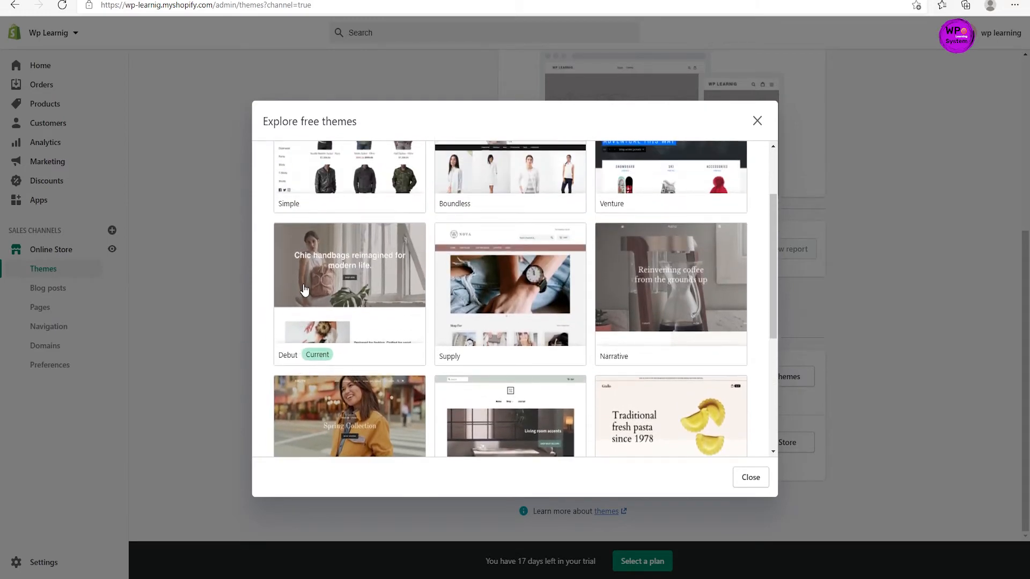
{"action": "left_click", "coordinate": [509, 312]}
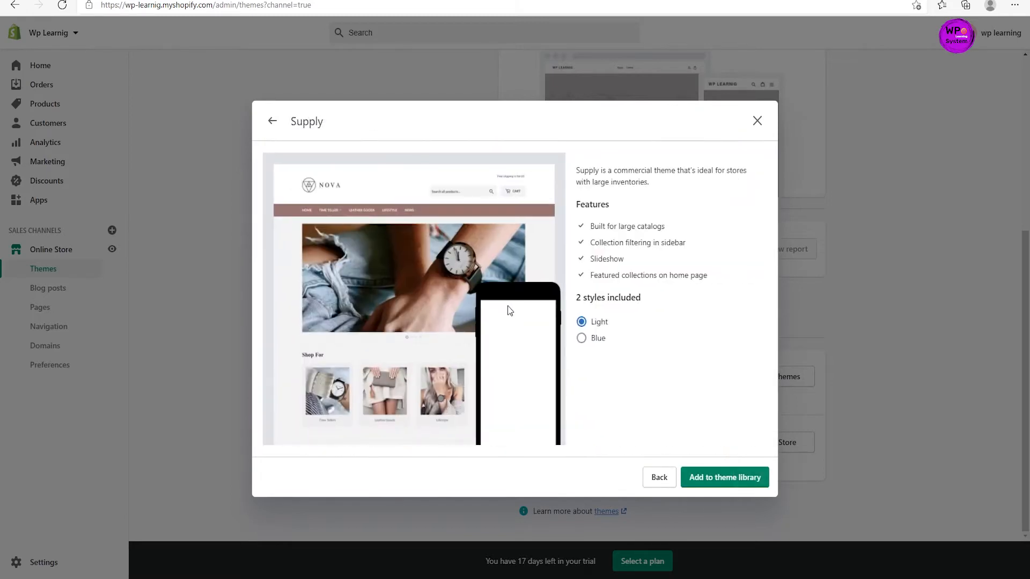
{"action": "left_click", "coordinate": [592, 341]}
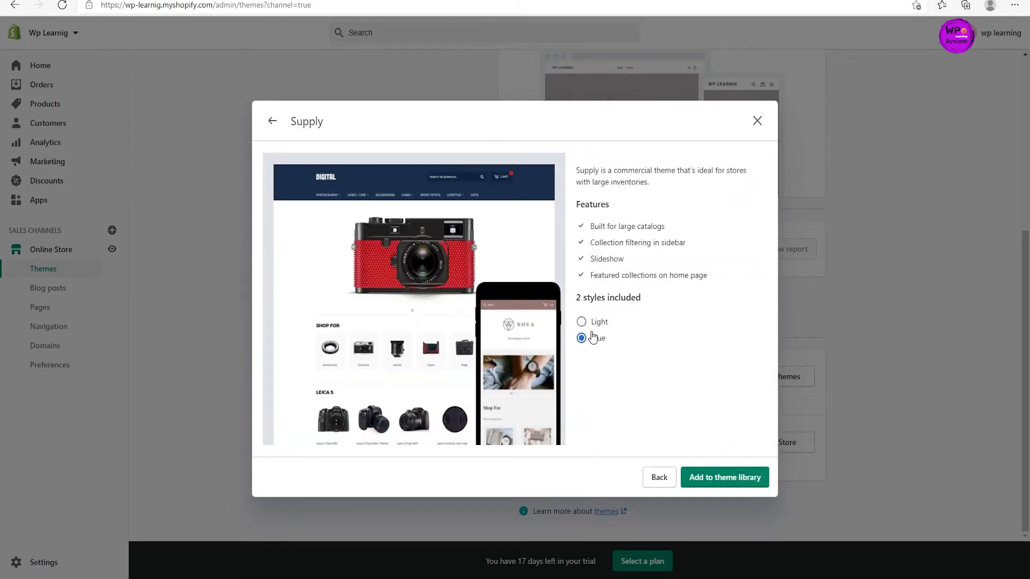
{"action": "left_click", "coordinate": [592, 322]}
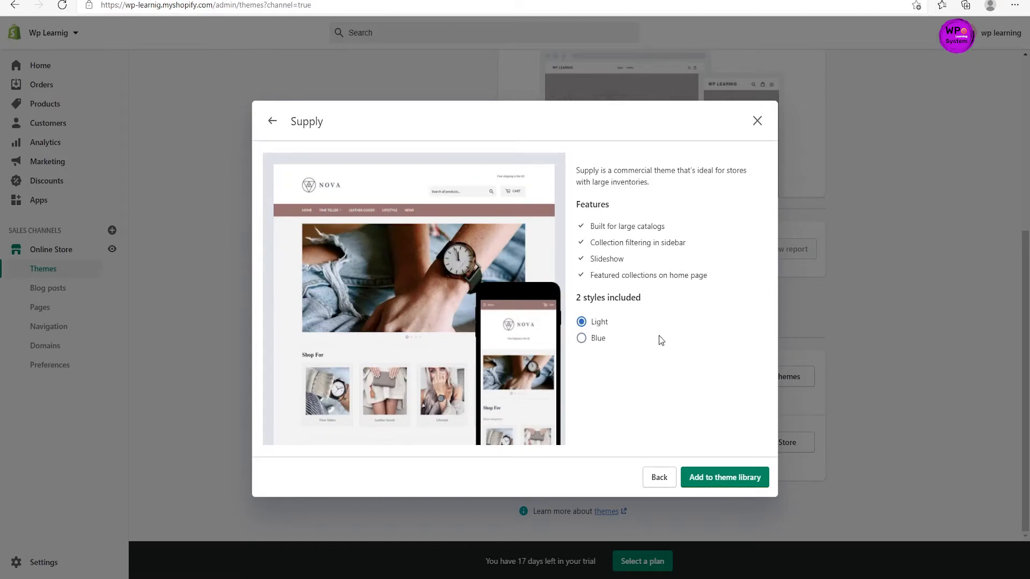
{"action": "left_click_drag", "start_coordinate": [609, 205], "coordinate": [581, 206]}
{"action": "left_click", "coordinate": [272, 121]}
Examine the Dawn theme's Craft and Default styles and its feature list, and return to the free themes list.
{"action": "scroll", "coordinate": [565, 301], "scroll_direction": "down", "scroll_amount": 5}
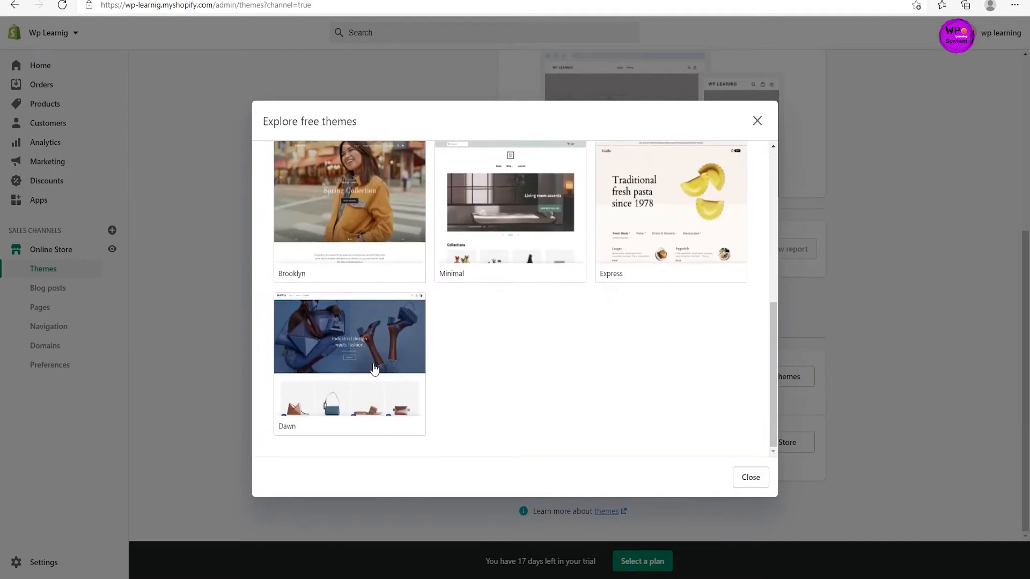
{"action": "left_click", "coordinate": [349, 365]}
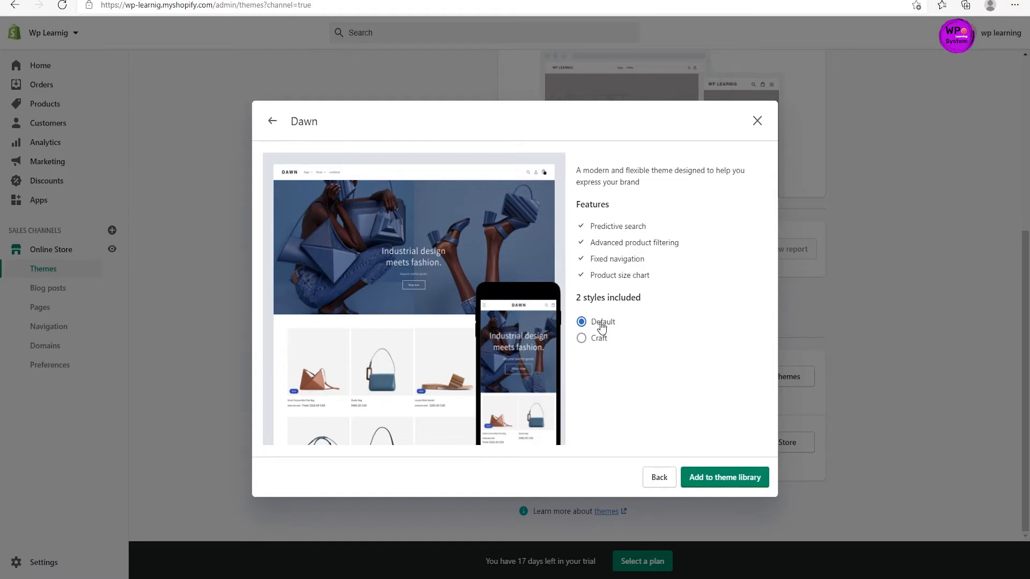
{"action": "left_click", "coordinate": [600, 341]}
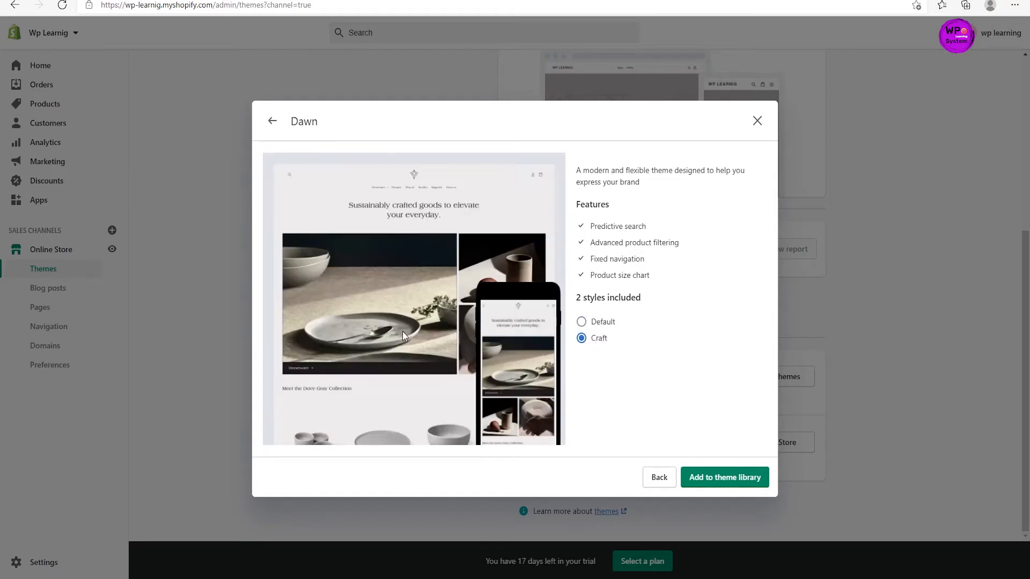
{"action": "left_click", "coordinate": [597, 326]}
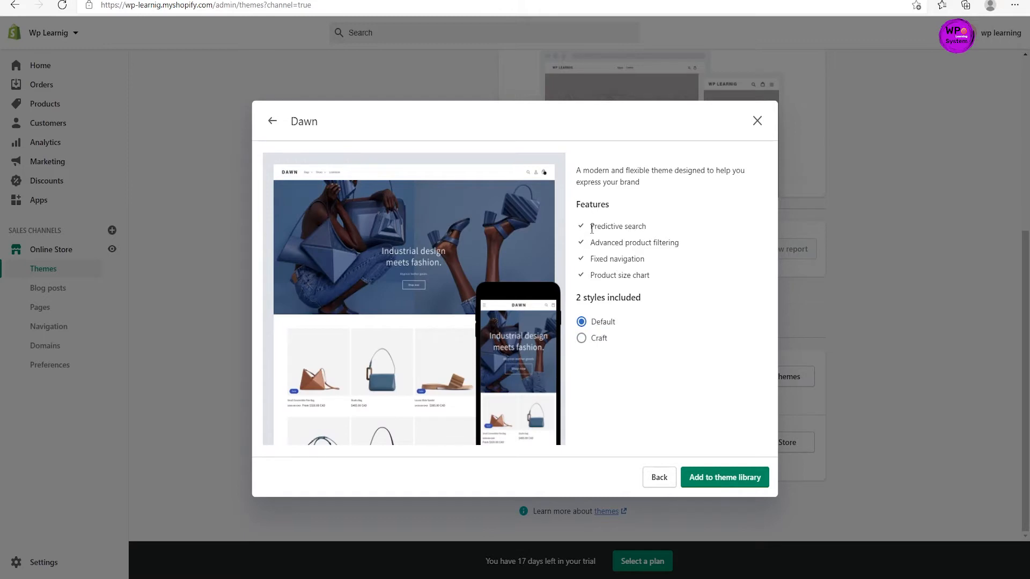
{"action": "left_click_drag", "start_coordinate": [597, 225], "coordinate": [651, 243]}
{"action": "left_click_drag", "start_coordinate": [593, 260], "coordinate": [651, 275]}
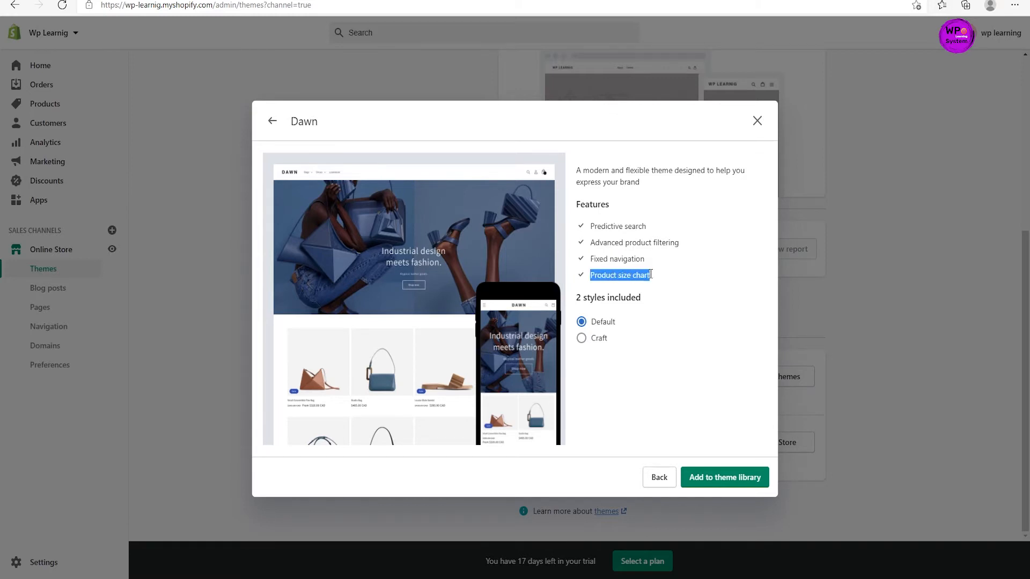
{"action": "left_click_drag", "start_coordinate": [593, 260], "coordinate": [609, 260]}
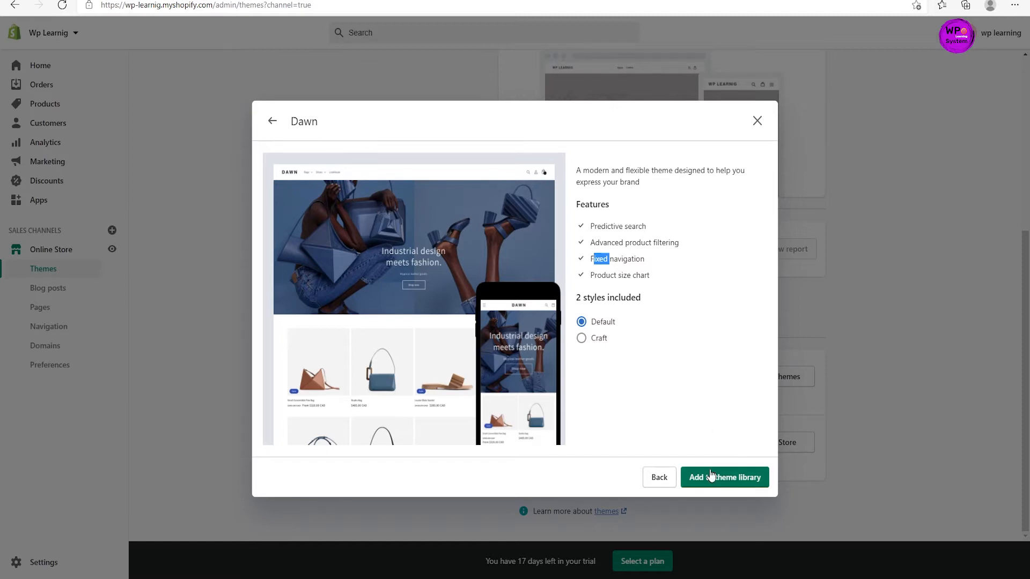
{"action": "left_click", "coordinate": [271, 119]}
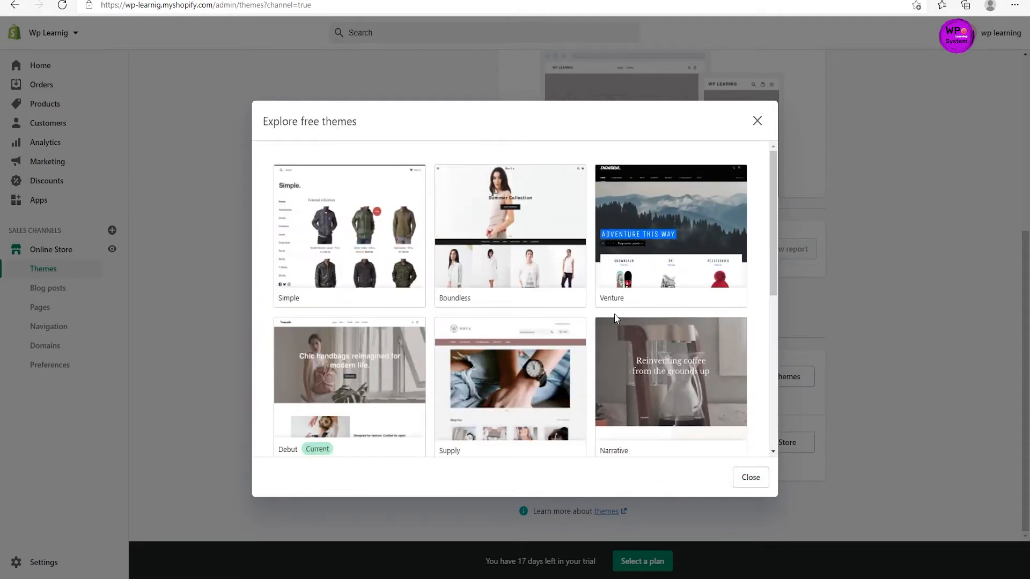
Compare the Venture theme's Outdoors, Boxing and Snowboards styles, and add Venture with the Snowboards style to the theme library.
{"action": "left_click", "coordinate": [641, 258]}
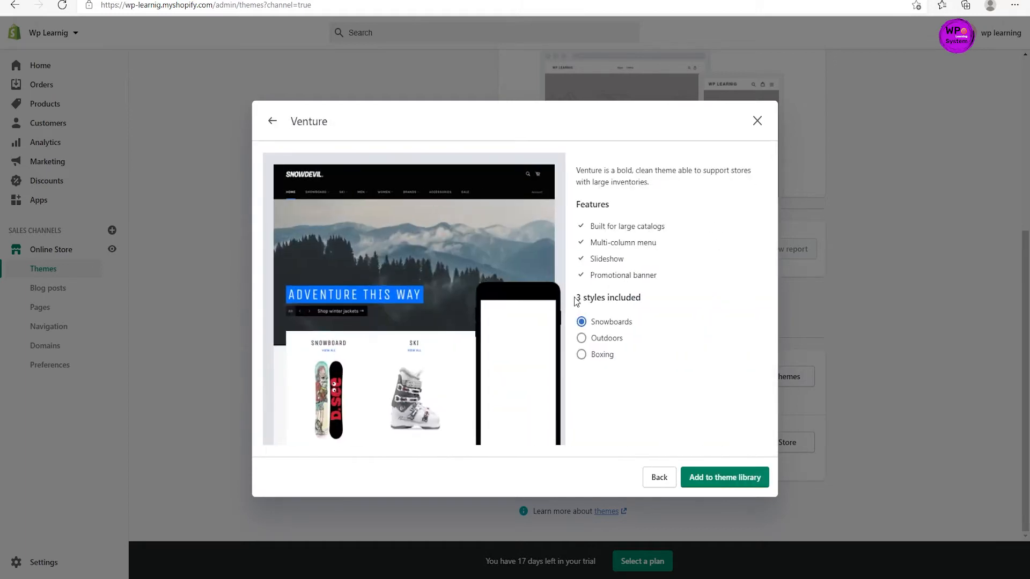
{"action": "left_click", "coordinate": [584, 338]}
{"action": "left_click", "coordinate": [585, 357]}
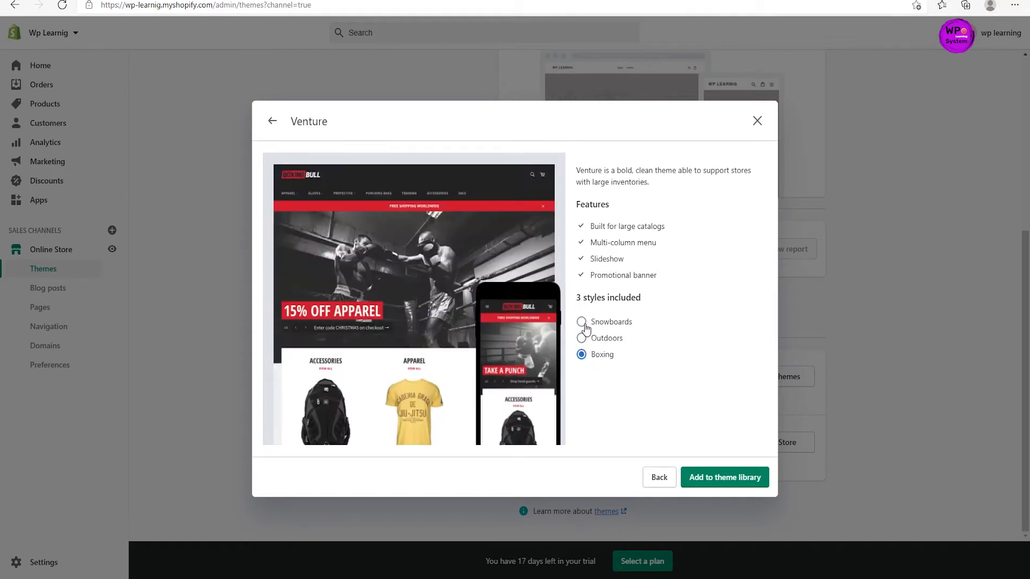
{"action": "left_click", "coordinate": [585, 325]}
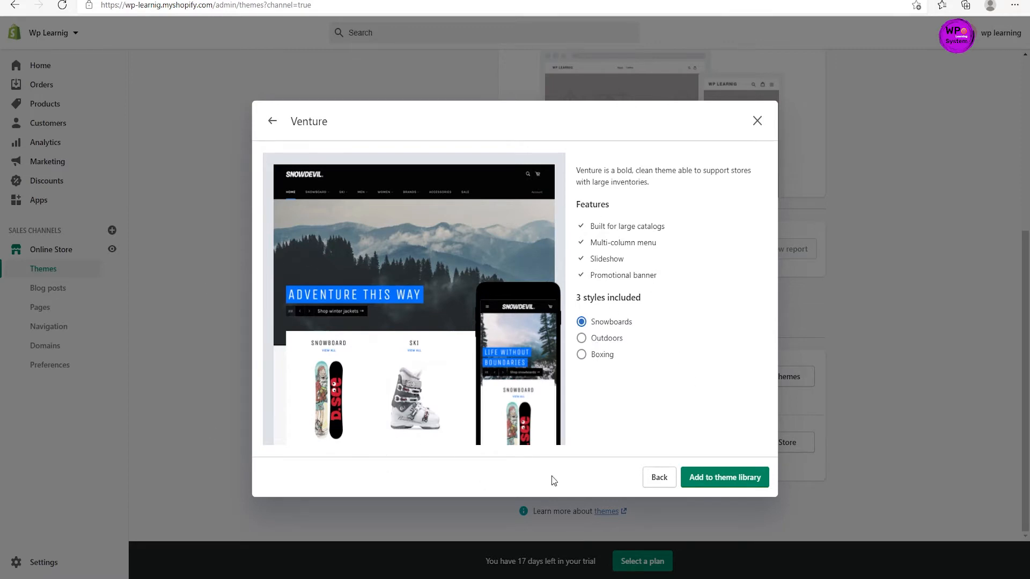
{"action": "left_click", "coordinate": [716, 478]}
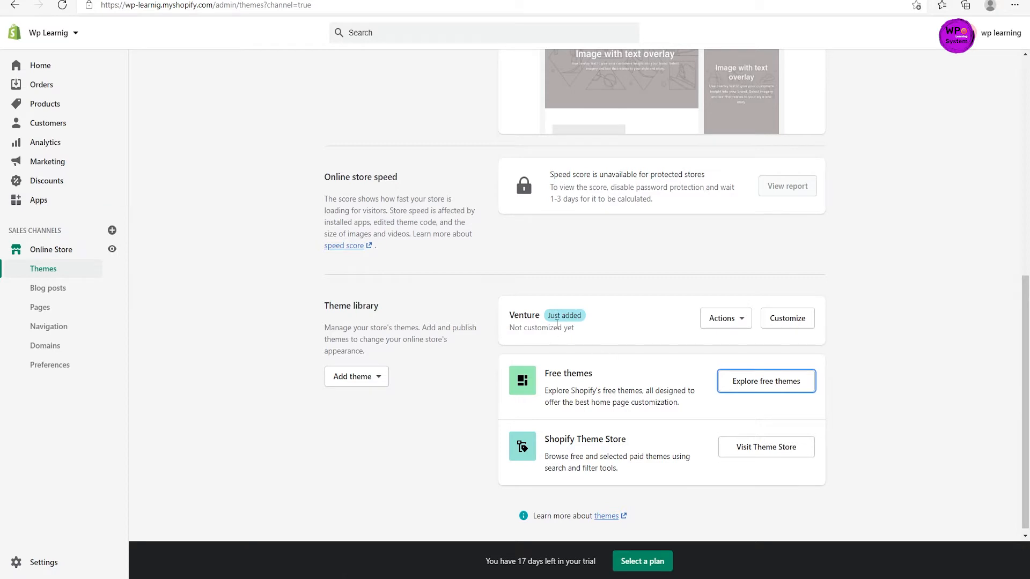
Preview the Venture theme from the theme library in a new tab and look through its whole home page.
{"action": "left_click", "coordinate": [721, 324]}
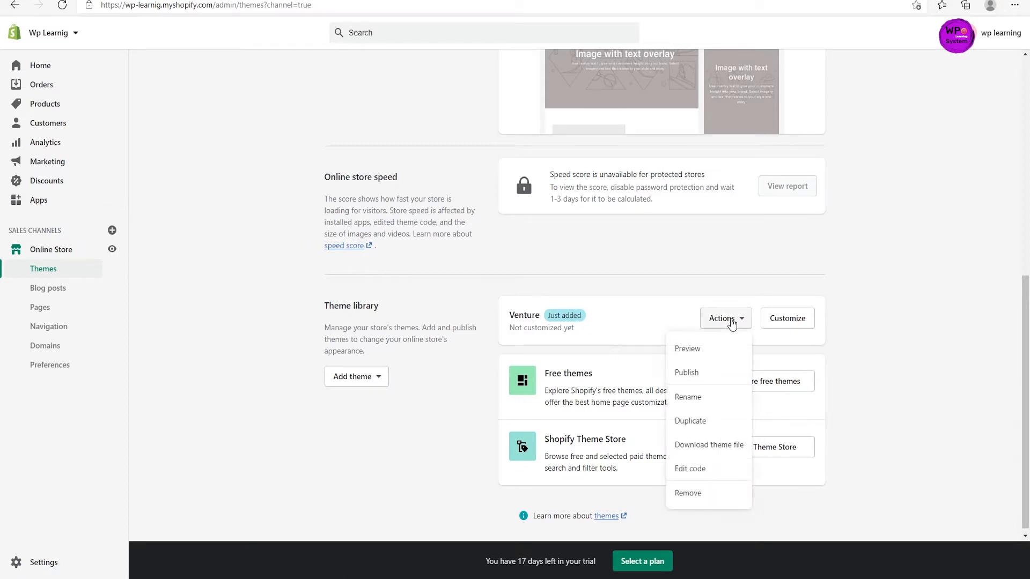
{"action": "right_click", "coordinate": [693, 358]}
{"action": "left_click", "coordinate": [720, 367]}
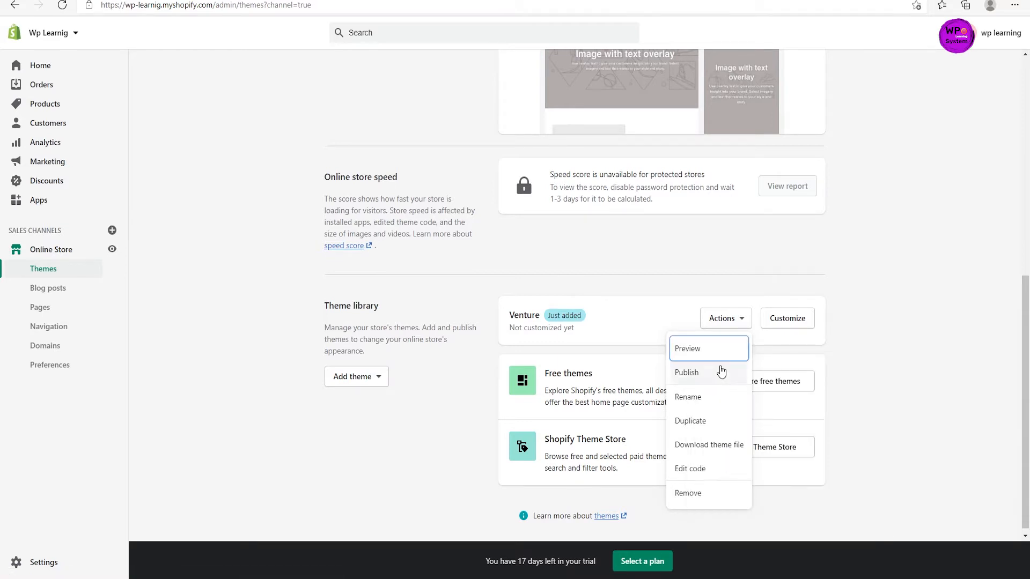
{"action": "key", "text": "ctrl+Tab"}
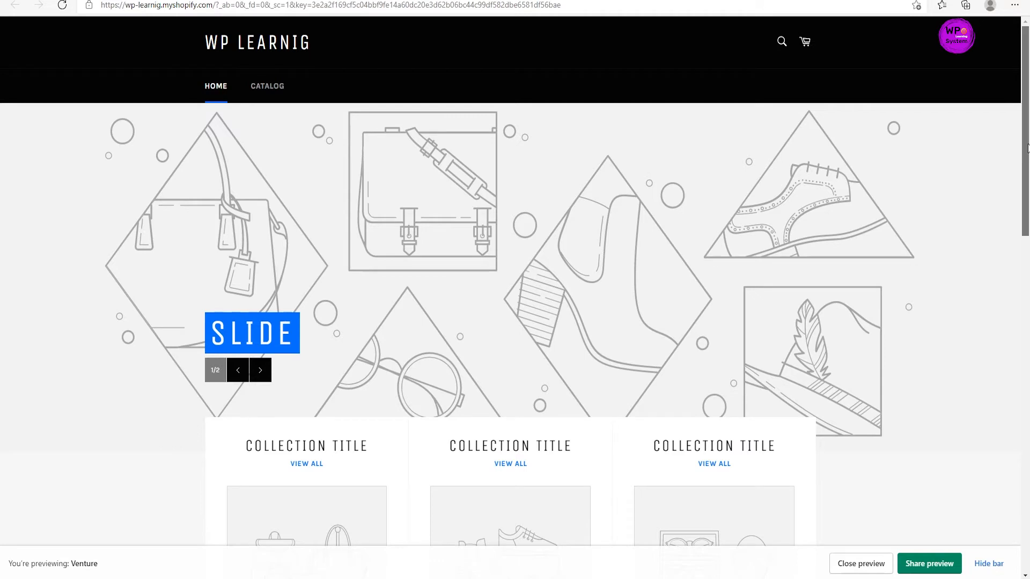
{"action": "scroll", "coordinate": [1022, 134], "scroll_direction": "down", "scroll_amount": 1}
{"action": "scroll", "coordinate": [1022, 134], "scroll_direction": "up", "scroll_amount": 1}
{"action": "scroll", "coordinate": [1022, 134], "scroll_direction": "down", "scroll_amount": 1}
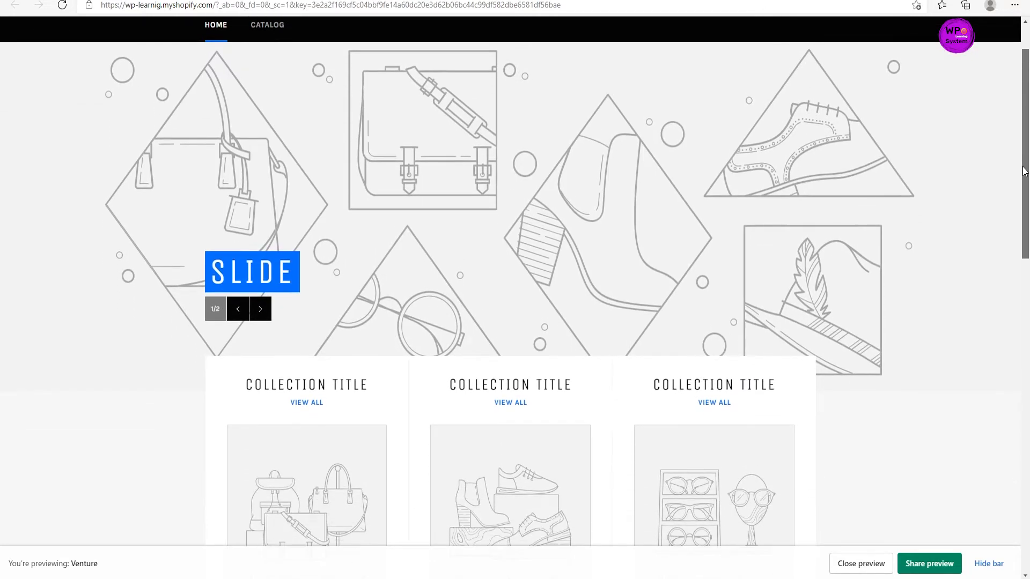
{"action": "scroll", "coordinate": [1022, 134], "scroll_direction": "up", "scroll_amount": 1}
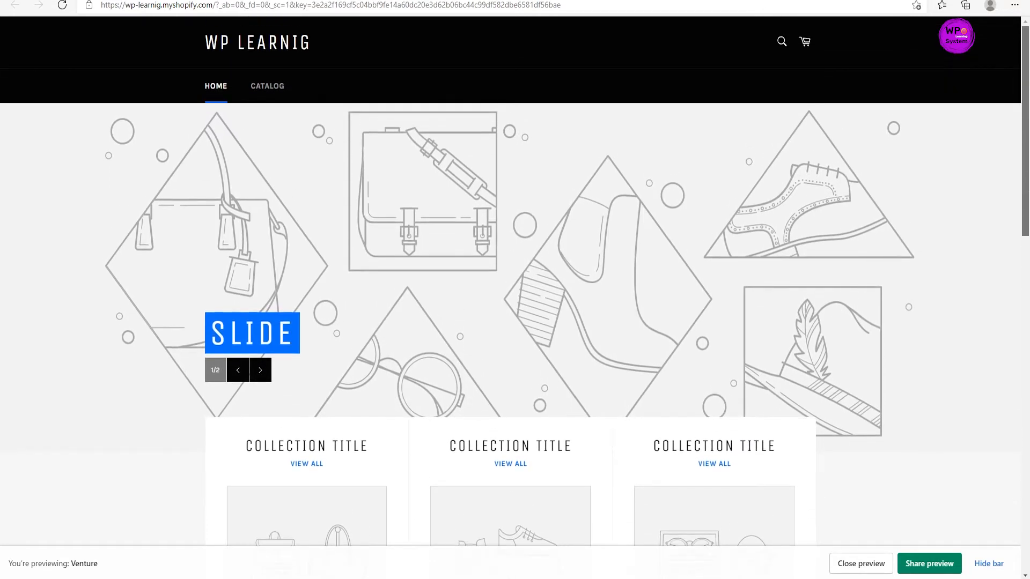
{"action": "scroll", "coordinate": [515, 290], "scroll_direction": "down", "scroll_amount": 12}
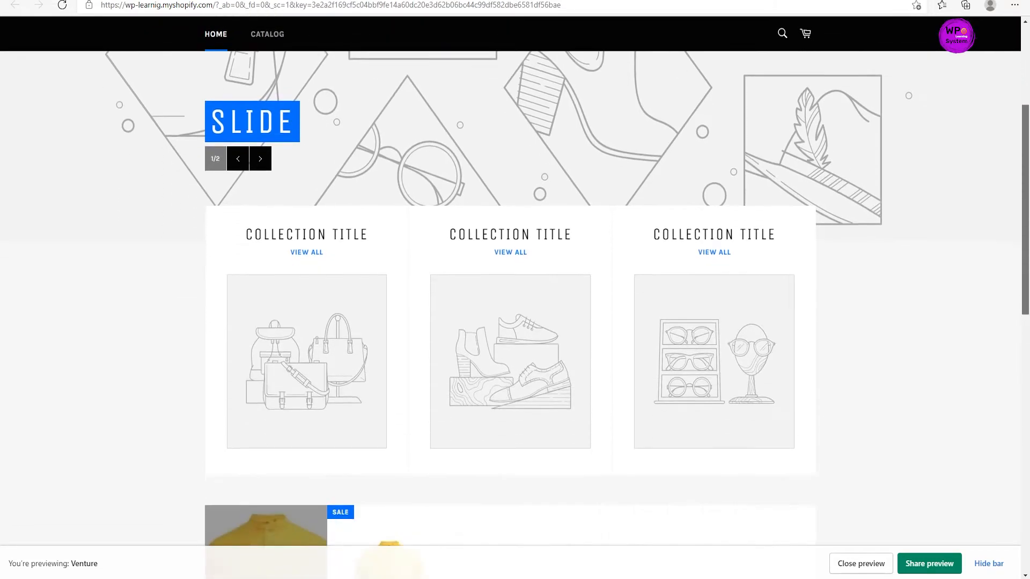
{"action": "scroll", "coordinate": [515, 290], "scroll_direction": "down", "scroll_amount": 2}
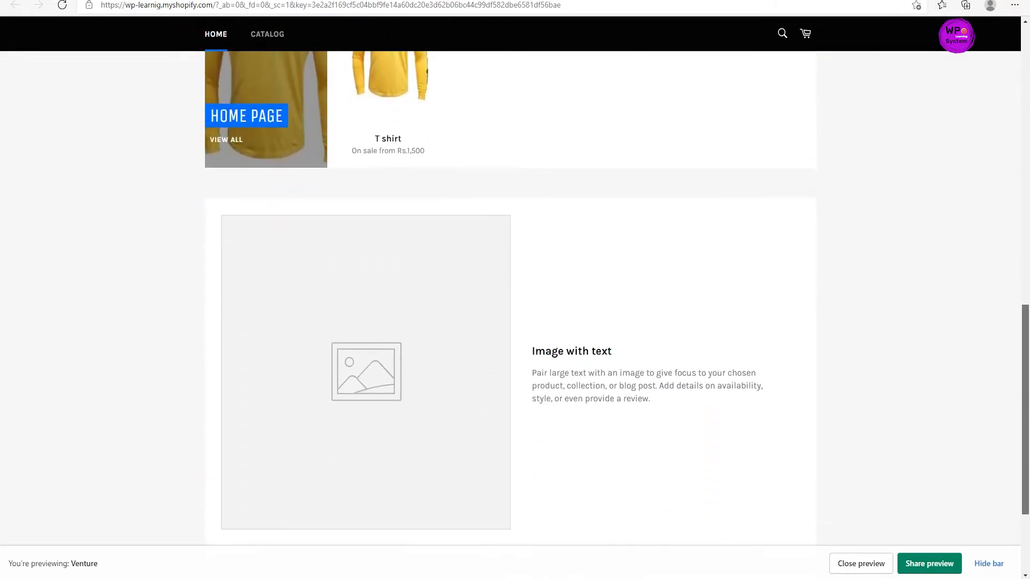
{"action": "left_click_drag", "start_coordinate": [1025, 431], "coordinate": [1027, 157]}
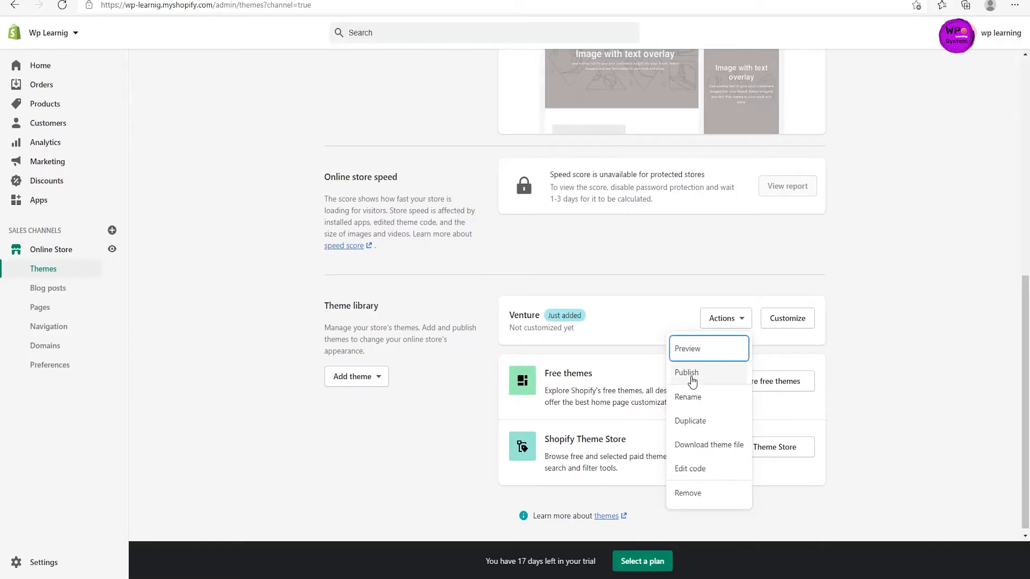
Publish the Venture theme as the store's live theme in place of Debut.
{"action": "left_click", "coordinate": [688, 373]}
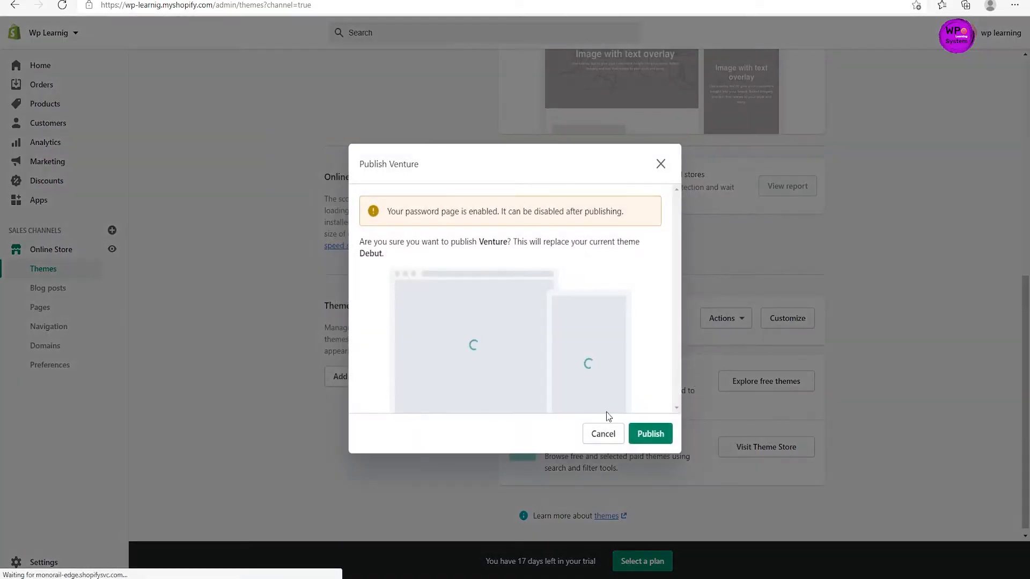
{"action": "left_click", "coordinate": [650, 433]}
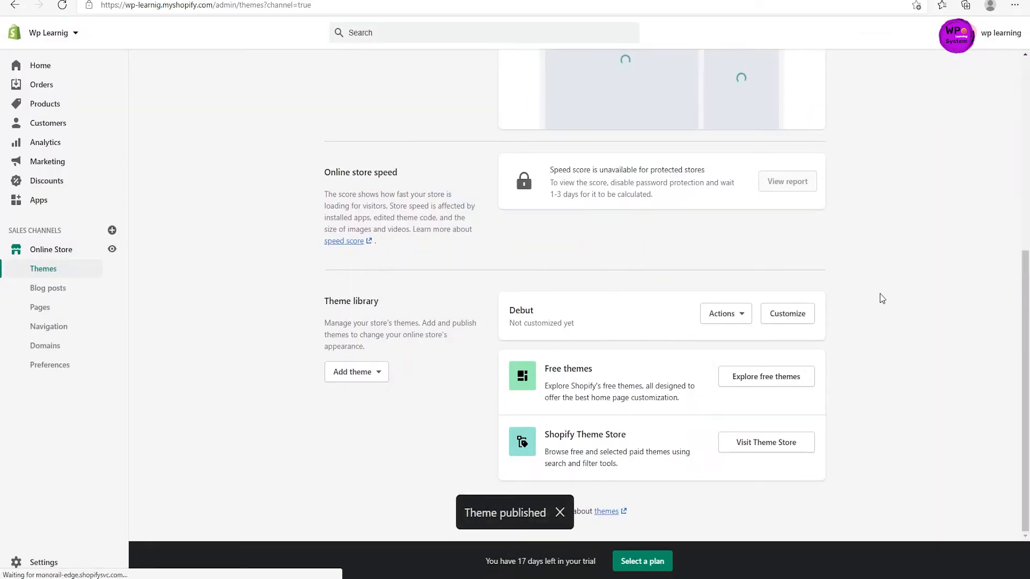
Open the live Venture theme for customization and bring up the settings of the home page's Header section.
{"action": "scroll", "coordinate": [872, 292], "scroll_direction": "up", "scroll_amount": 5}
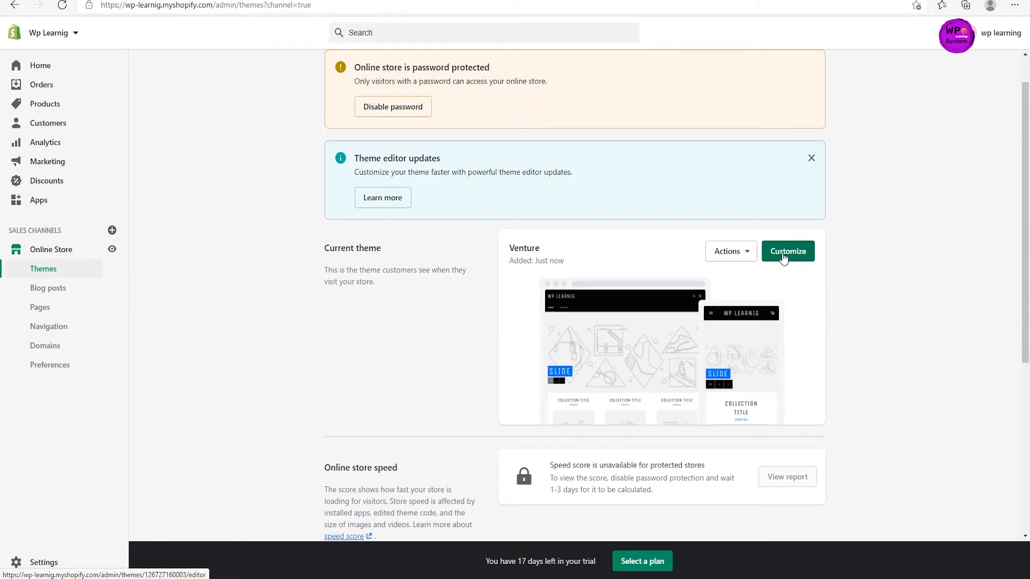
{"action": "left_click", "coordinate": [783, 257]}
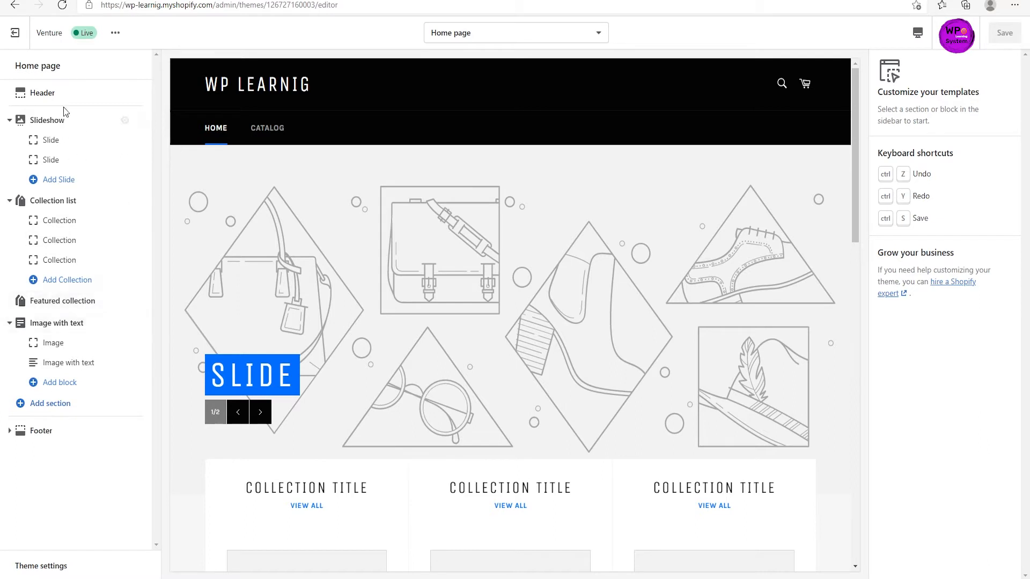
{"action": "left_click", "coordinate": [42, 105]}
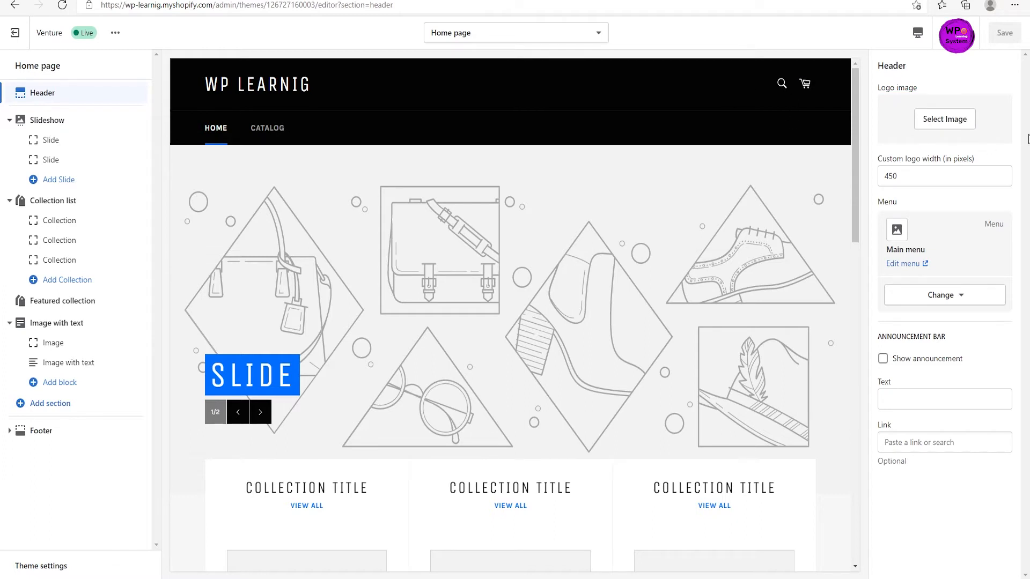
Upload the image [removal.ai]_tmp-6124bcec6704f from the Downloads folder and select it as the header's logo image.
{"action": "left_click", "coordinate": [944, 122]}
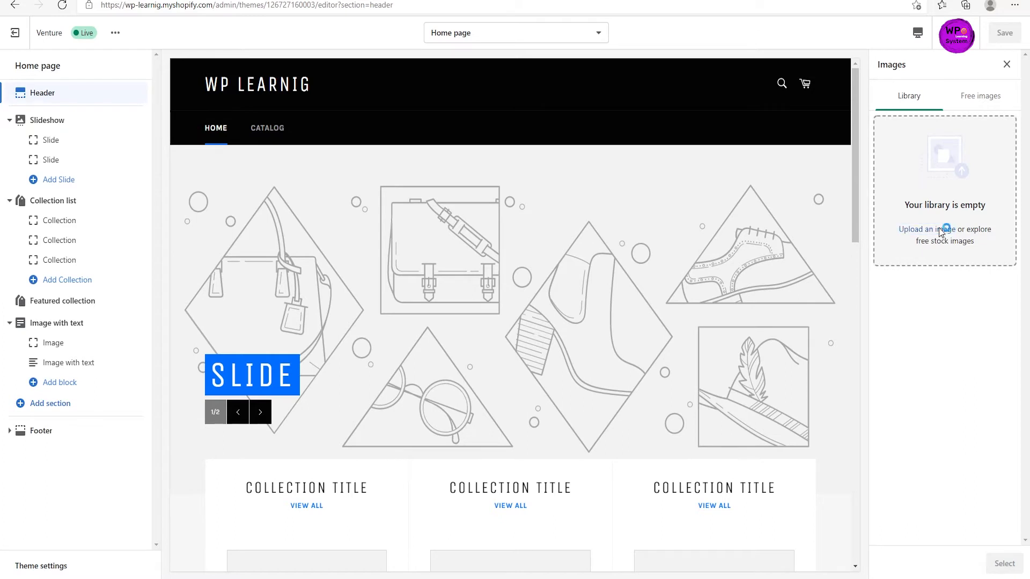
{"action": "left_click", "coordinate": [940, 232]}
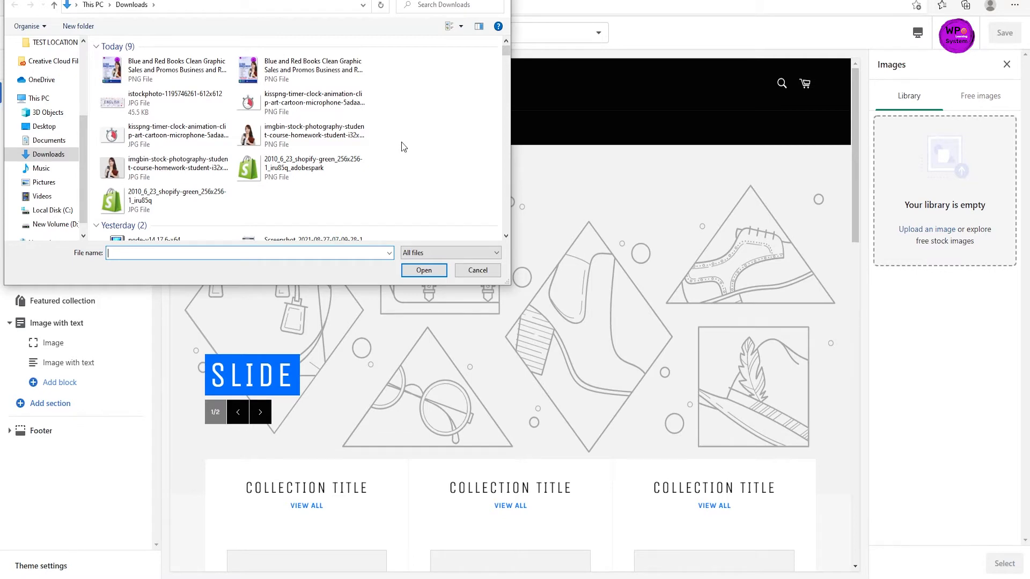
{"action": "scroll", "coordinate": [403, 146], "scroll_direction": "down", "scroll_amount": 10}
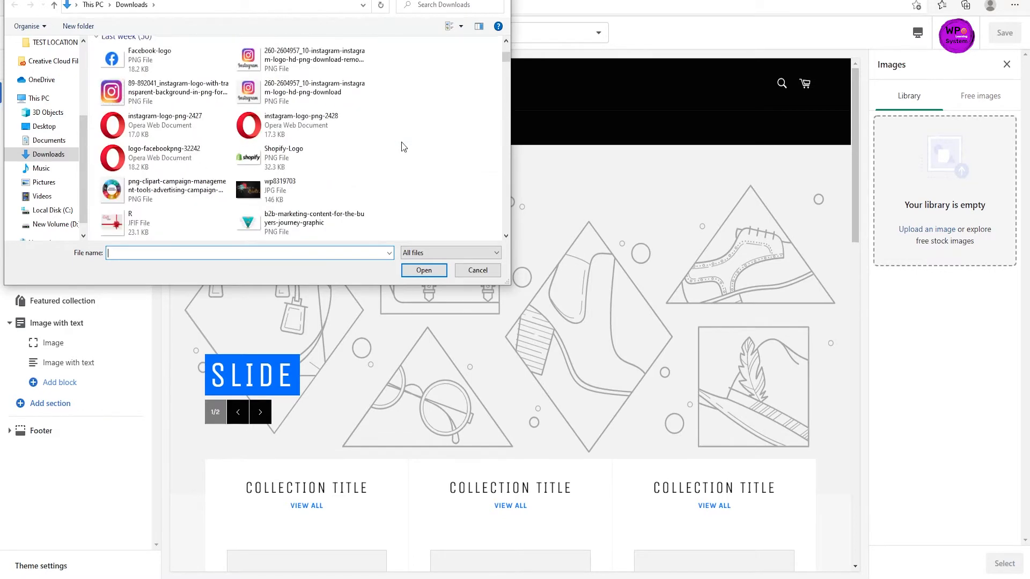
{"action": "scroll", "coordinate": [204, 103], "scroll_direction": "down", "scroll_amount": 3}
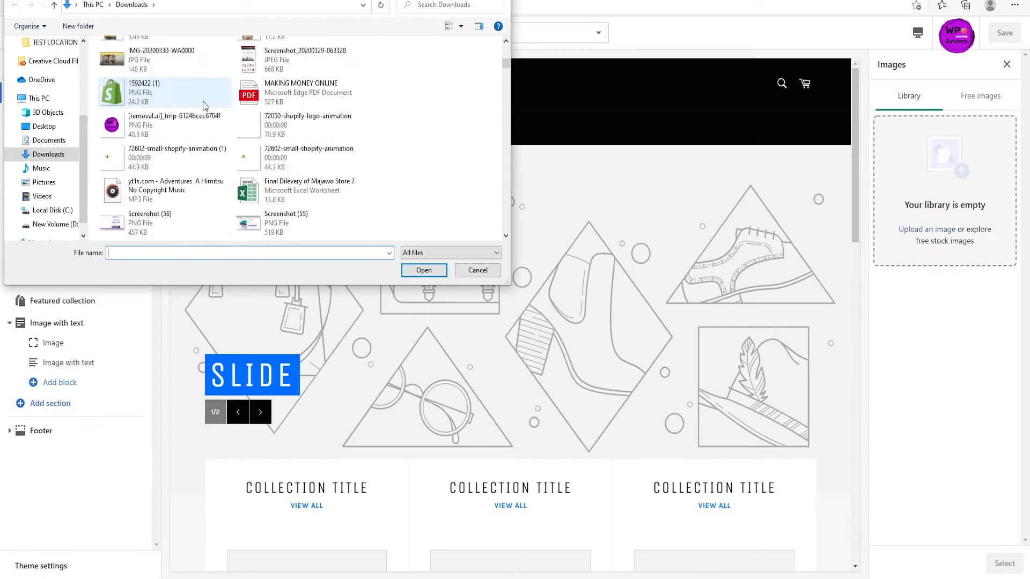
{"action": "left_click", "coordinate": [163, 122]}
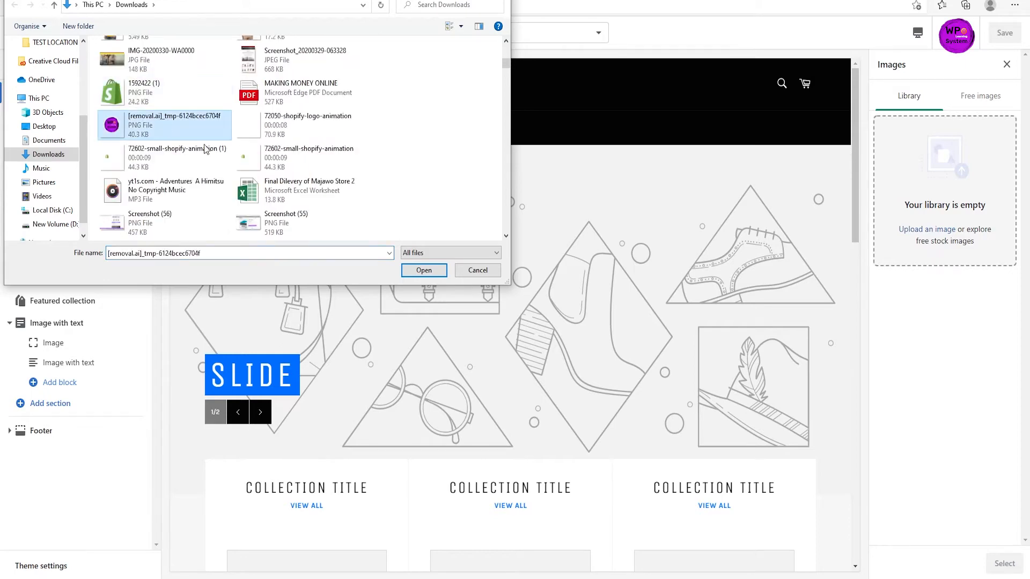
{"action": "left_click", "coordinate": [425, 271]}
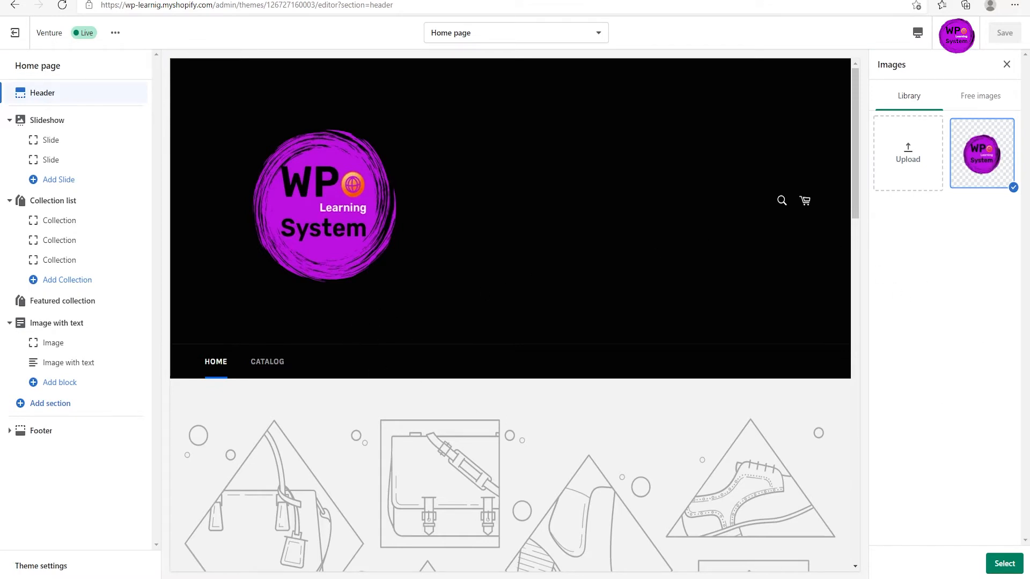
{"action": "left_click", "coordinate": [1004, 564]}
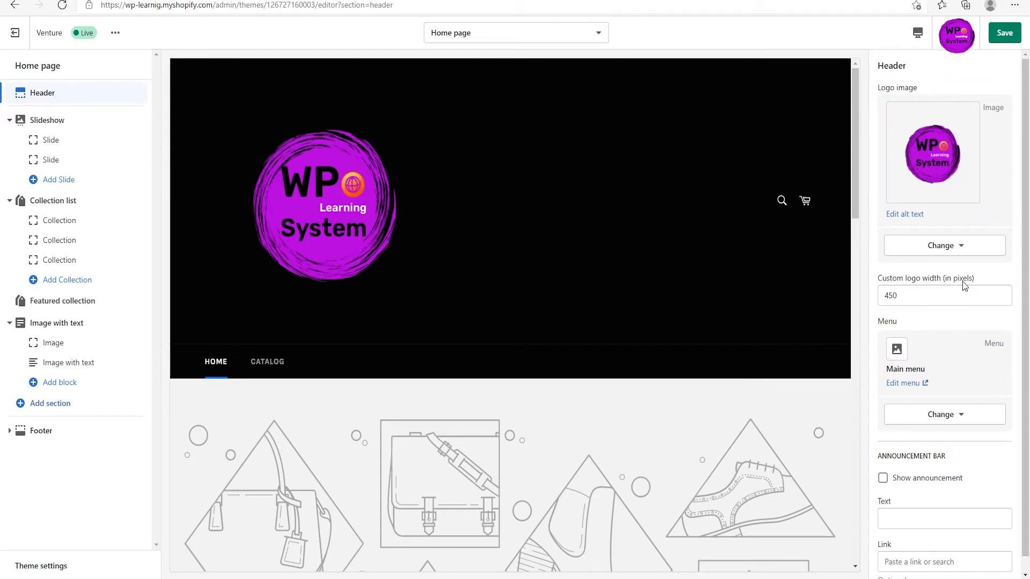
Try custom logo widths of 100, 60 and 75 pixels for the header logo.
{"action": "left_click_drag", "start_coordinate": [901, 296], "coordinate": [860, 300]}
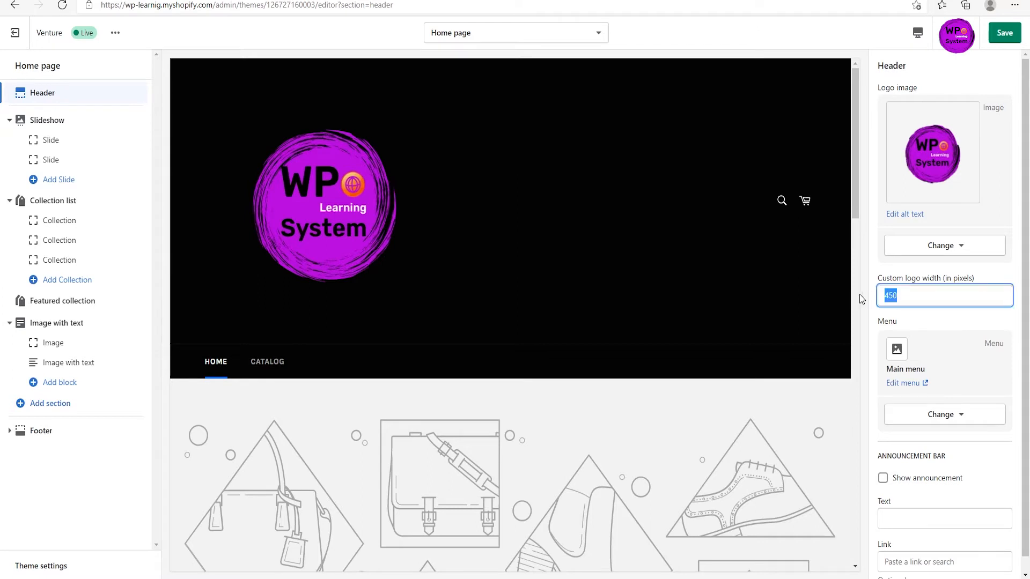
{"action": "type", "text": "100"}
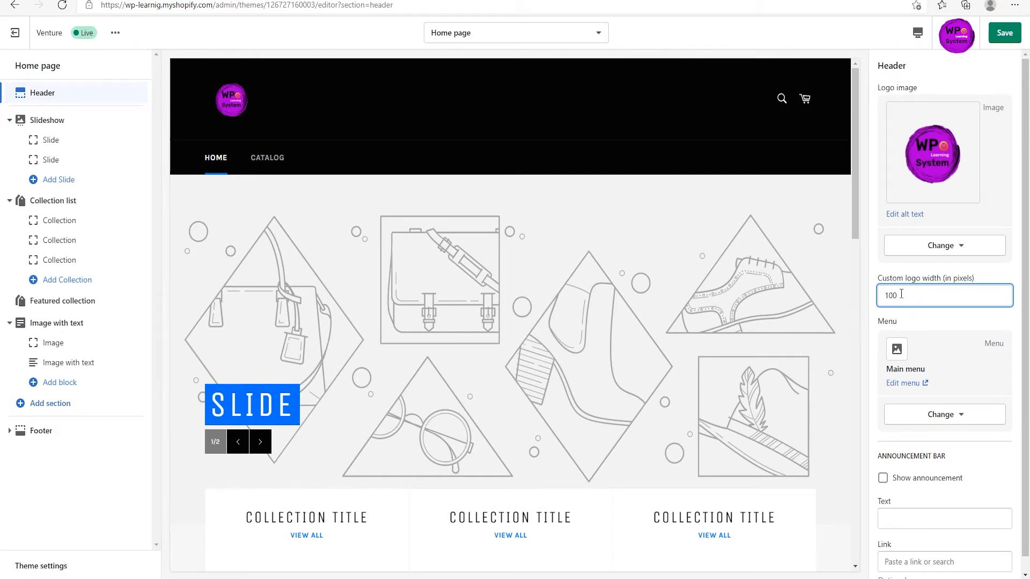
{"action": "left_click_drag", "start_coordinate": [900, 295], "coordinate": [870, 302]}
{"action": "type", "text": "60"}
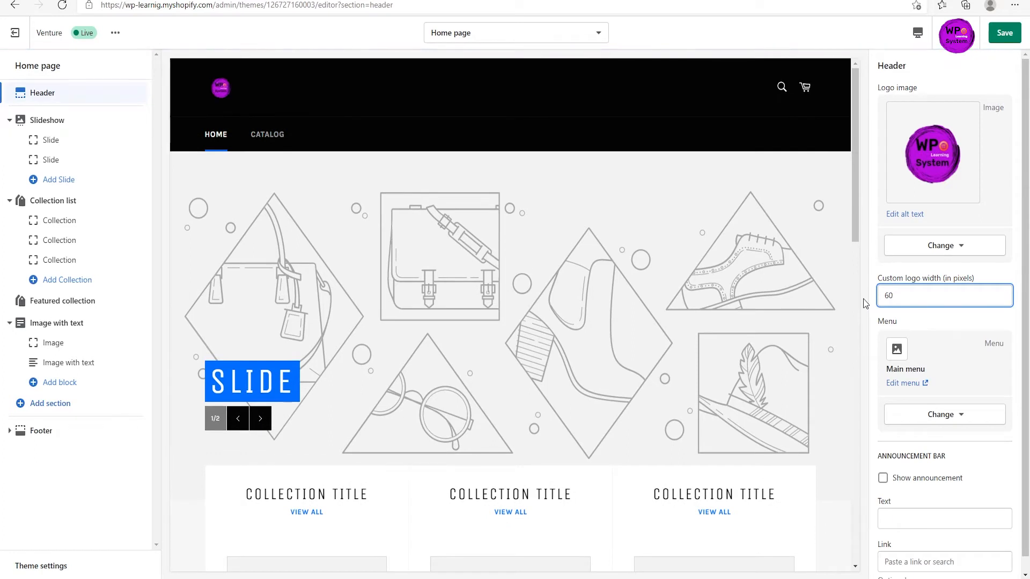
{"action": "left_click_drag", "start_coordinate": [898, 294], "coordinate": [885, 296]}
{"action": "type", "text": "75"}
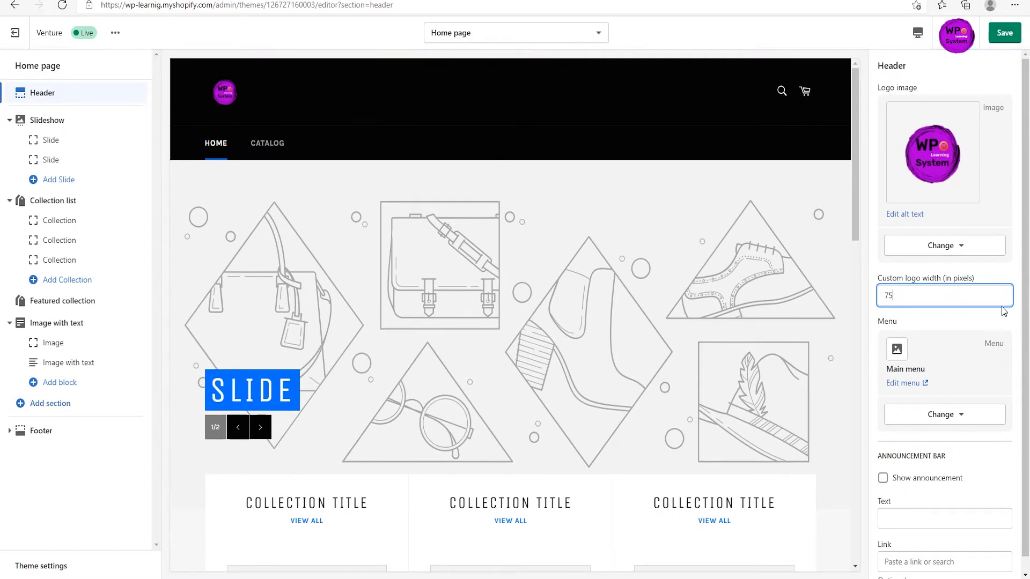
Set the header's custom logo width to 70 pixels and save the theme changes.
{"action": "left_click_drag", "start_coordinate": [940, 299], "coordinate": [841, 317]}
{"action": "type", "text": "70"}
{"action": "left_click", "coordinate": [931, 320]}
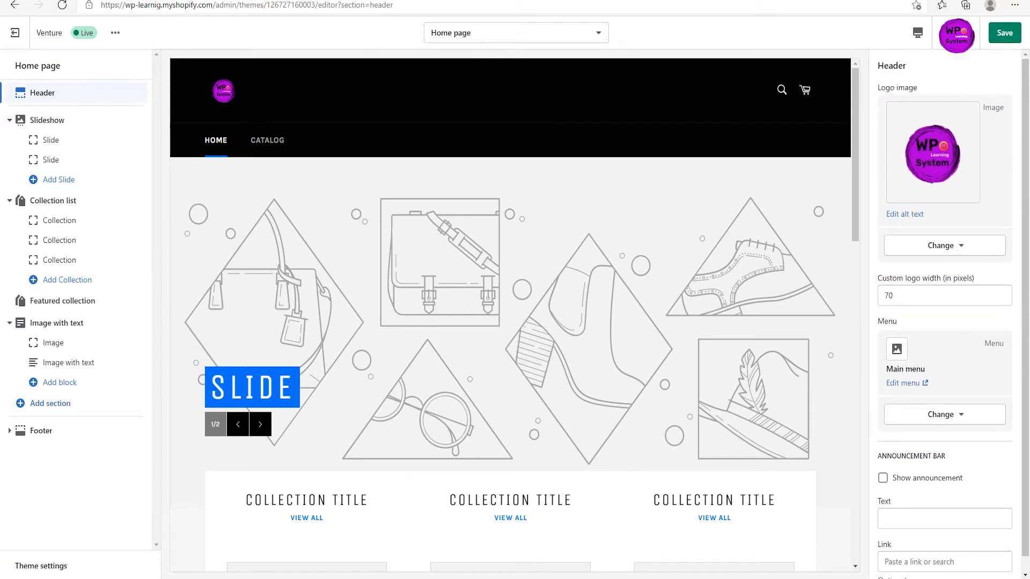
{"action": "left_click", "coordinate": [1007, 33]}
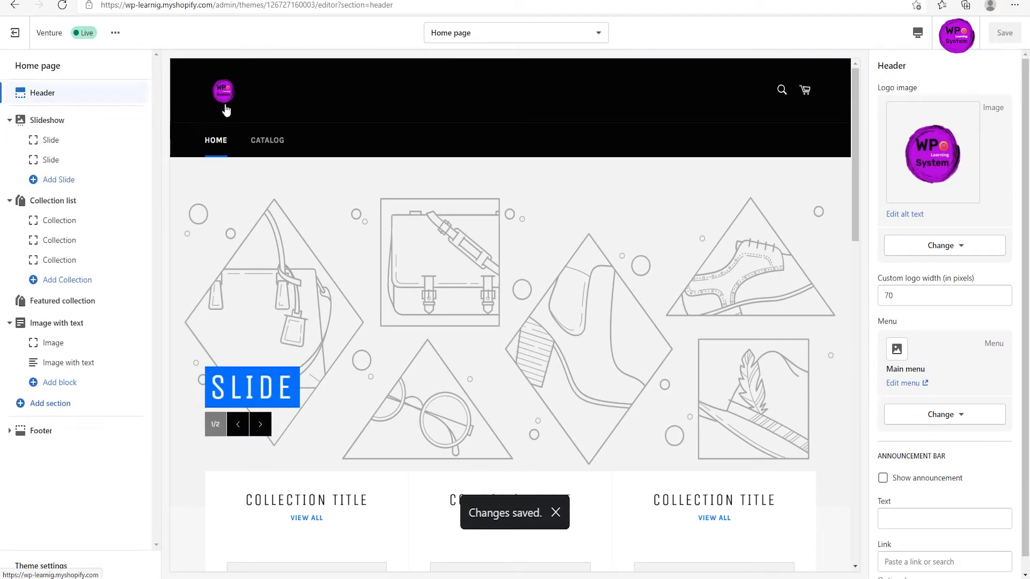
Open the header's Main menu for editing in a new tab, examine its menu items, and return to the theme editor.
{"action": "left_click_drag", "start_coordinate": [1024, 210], "coordinate": [1025, 220]}
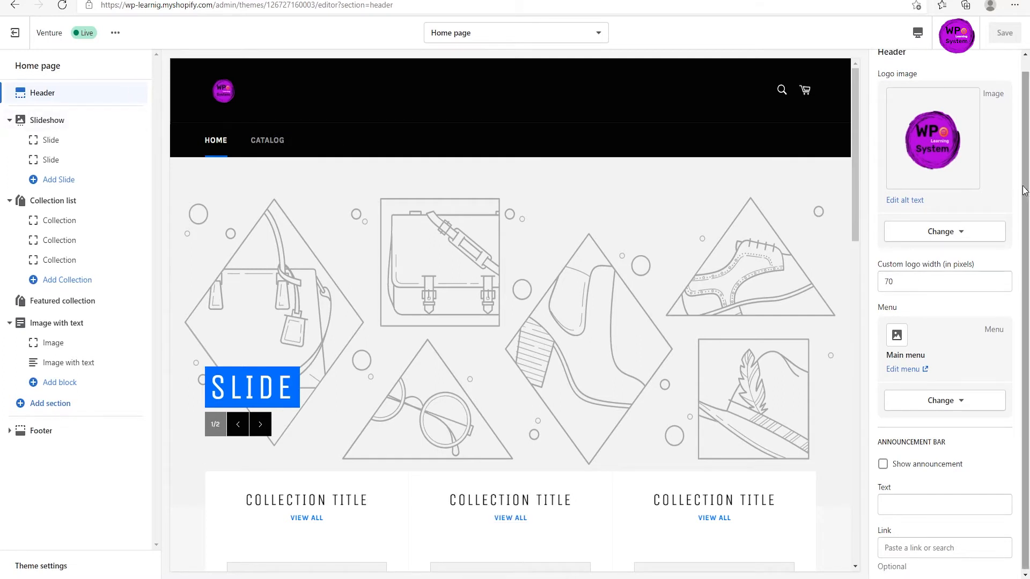
{"action": "left_click_drag", "start_coordinate": [1024, 191], "coordinate": [1026, 204]}
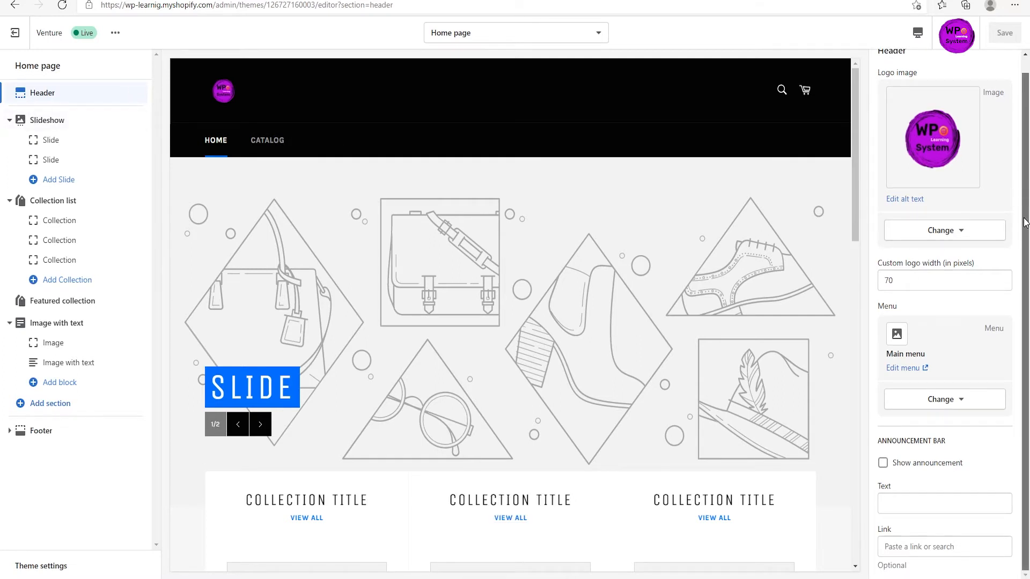
{"action": "left_click", "coordinate": [896, 369]}
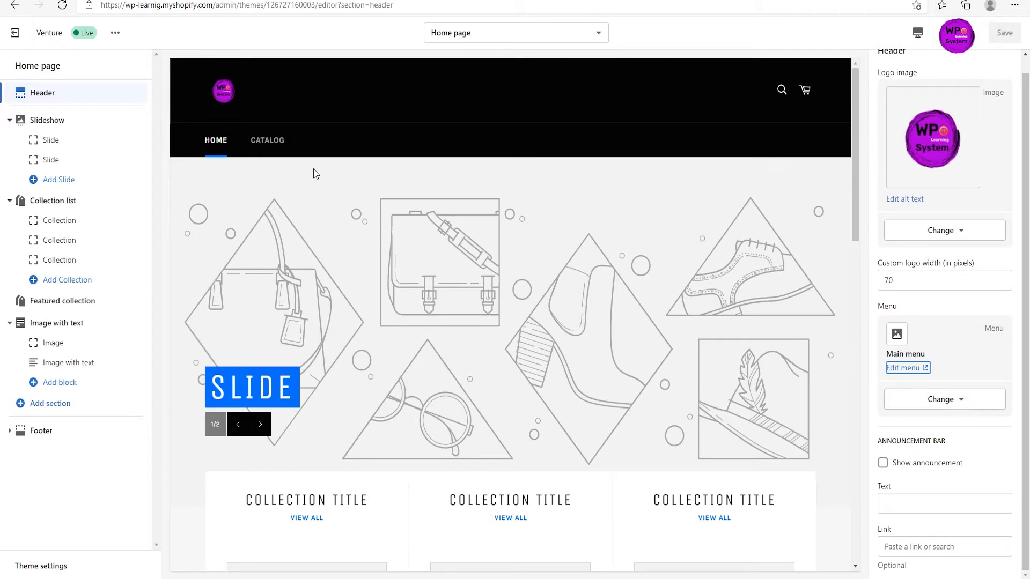
{"action": "left_click", "coordinate": [204, 1]}
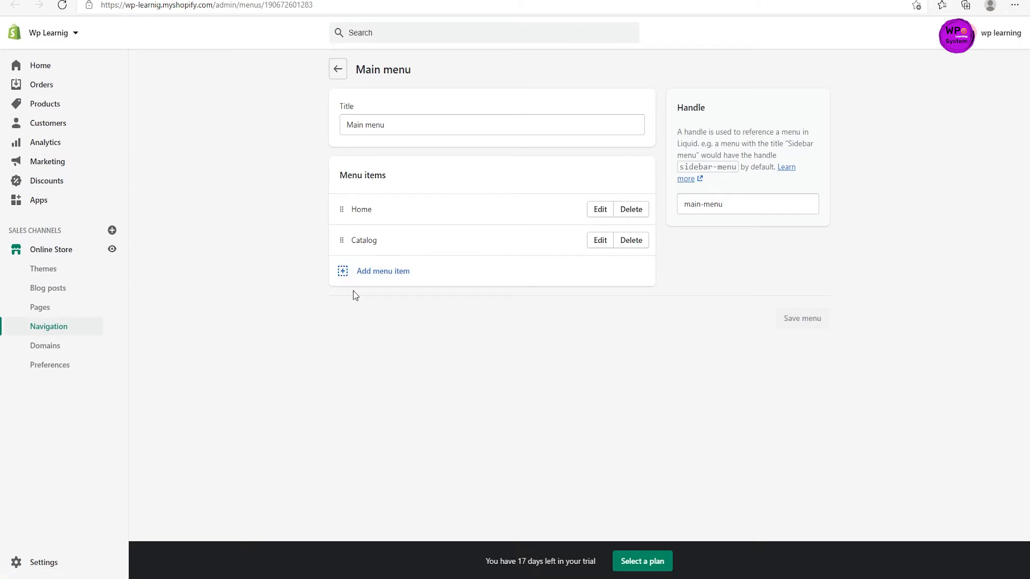
{"action": "key", "text": "ctrl+shift+Tab"}
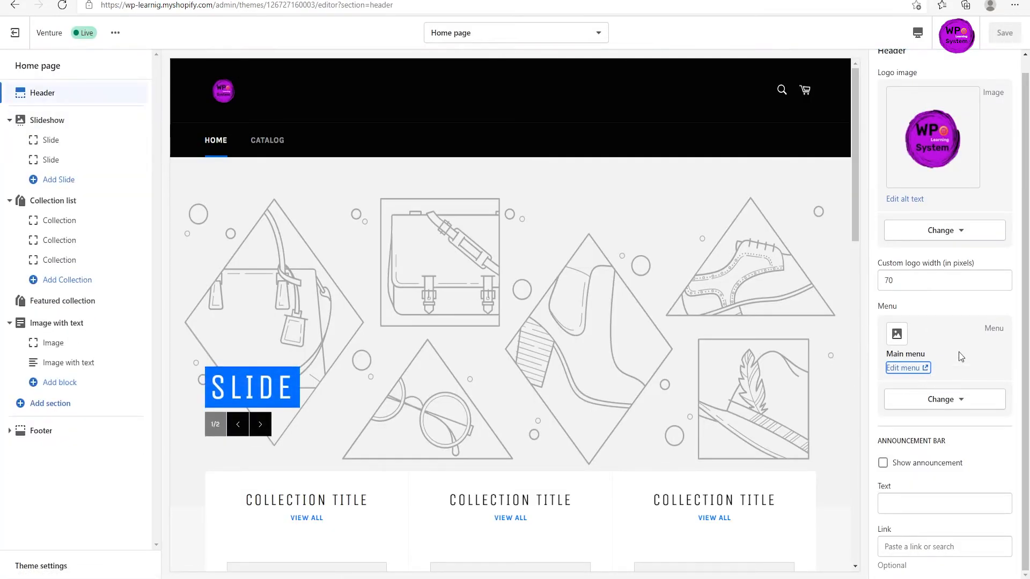
{"action": "left_click_drag", "start_coordinate": [1025, 240], "coordinate": [1024, 238]}
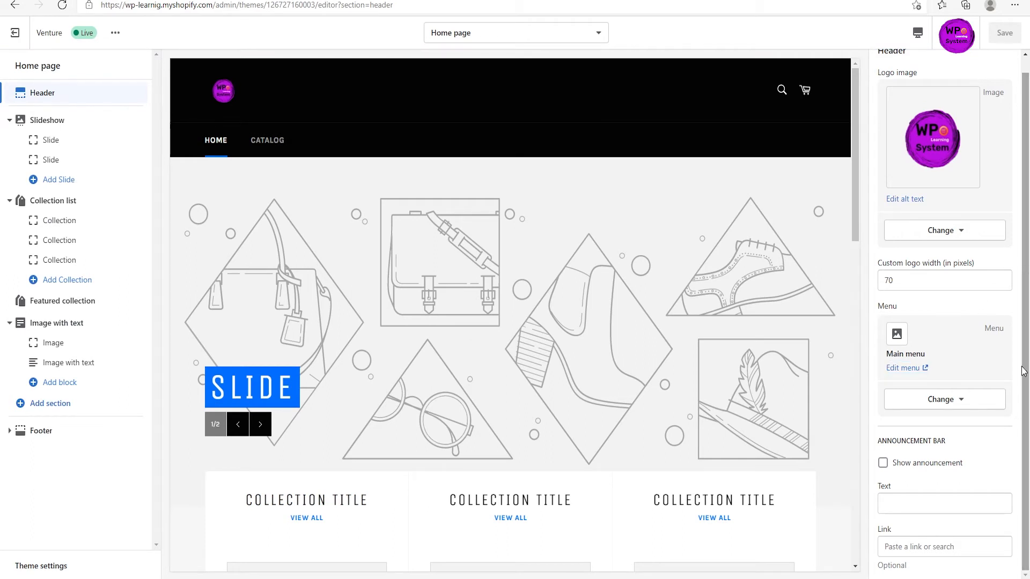
{"action": "key", "text": "ctrl+Tab"}
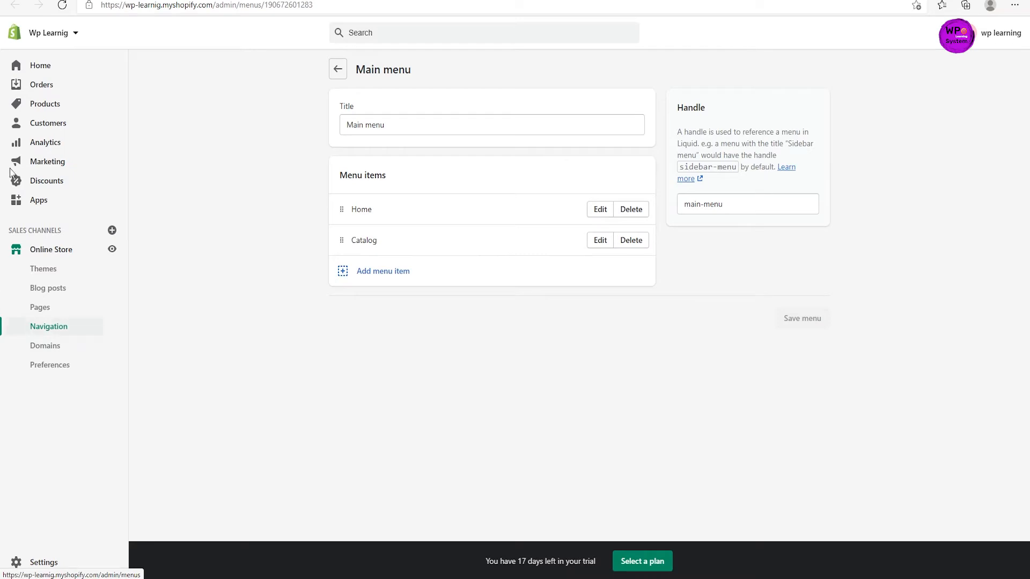
{"action": "left_click", "coordinate": [86, 1]}
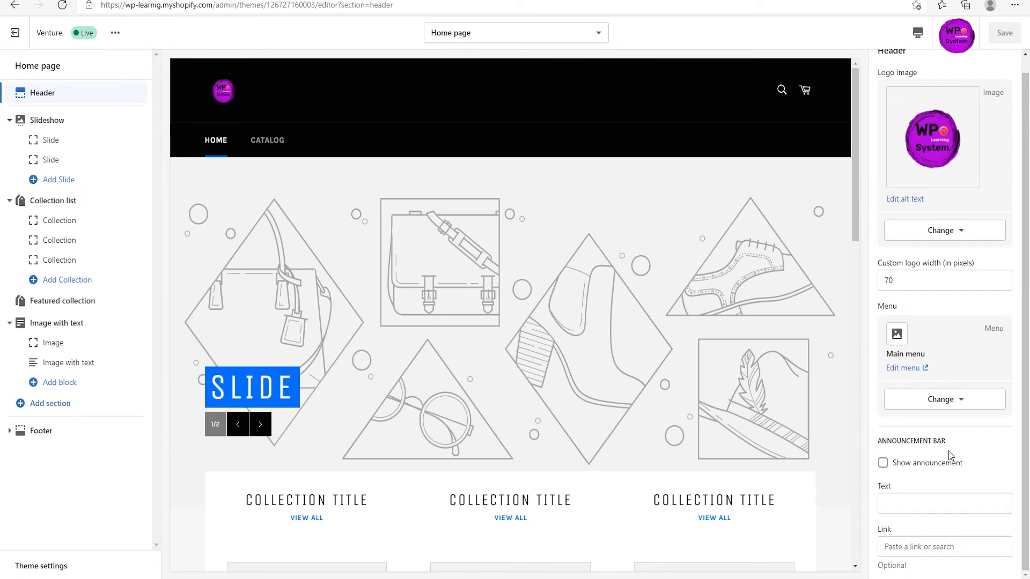
Show the header's announcement bar with the text "20%OFF ON EVERY PRODUCT".
{"action": "left_click", "coordinate": [890, 468]}
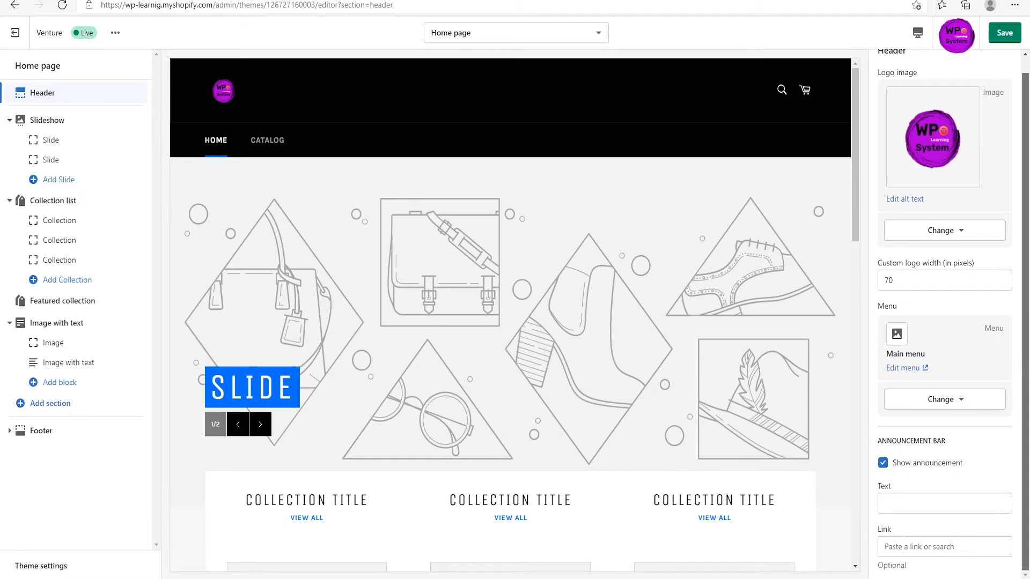
{"action": "left_click", "coordinate": [922, 503]}
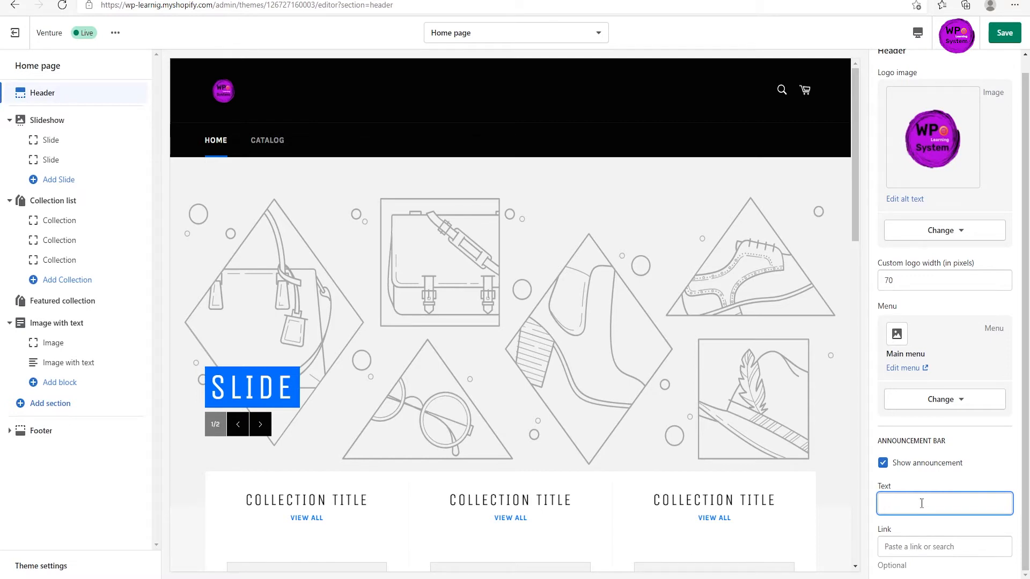
{"action": "type", "text": "20off"}
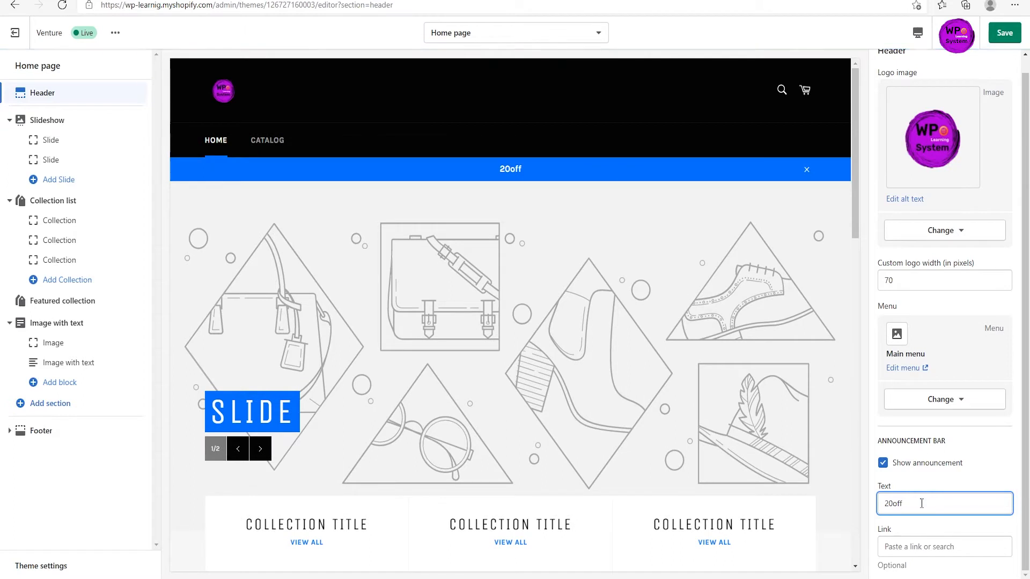
{"action": "key", "text": "BackSpace"}
{"action": "key", "text": "BackSpace"}
{"action": "key", "text": "BackSpace"}
{"action": "type", "text": "%OFF ON EV"}
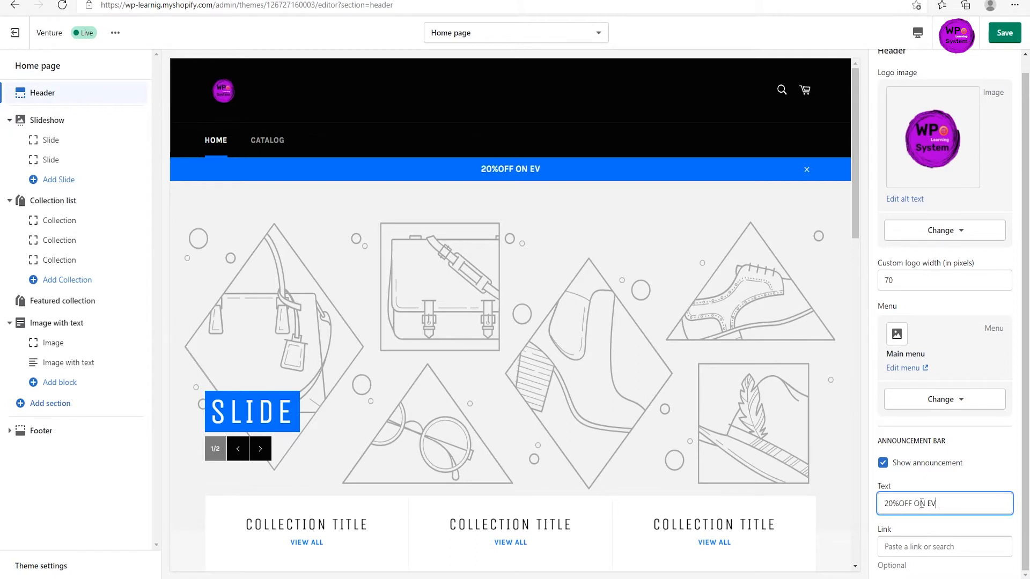
{"action": "key", "text": "BackSpace"}
{"action": "key", "text": "BackSpace"}
{"action": "key", "text": "BackSpace"}
{"action": "type", "text": "EVERY PRODUCT"}
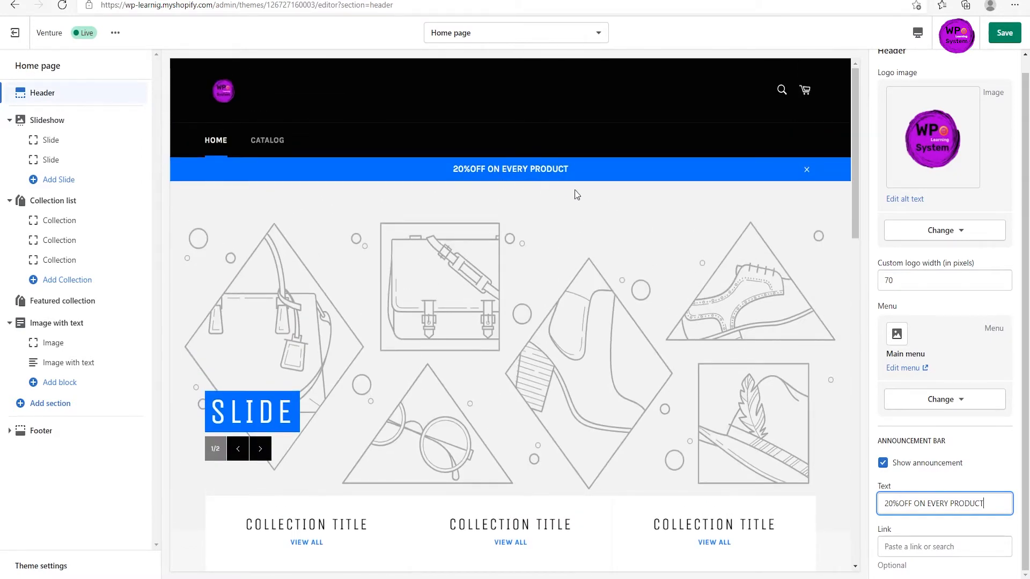
{"action": "left_click", "coordinate": [999, 459]}
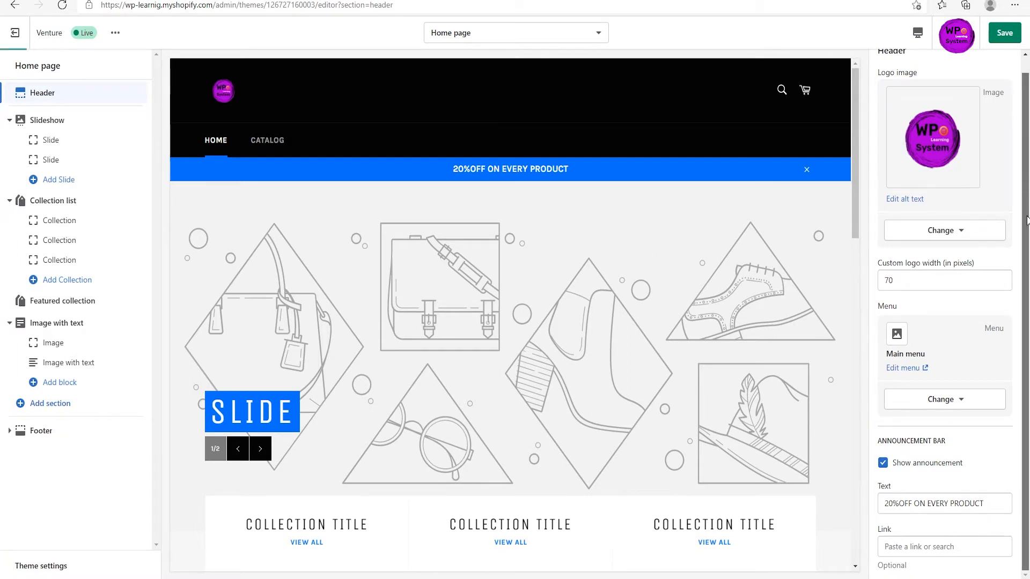
Link the announcement bar to the shoes collection and save the theme changes.
{"action": "left_click", "coordinate": [914, 546]}
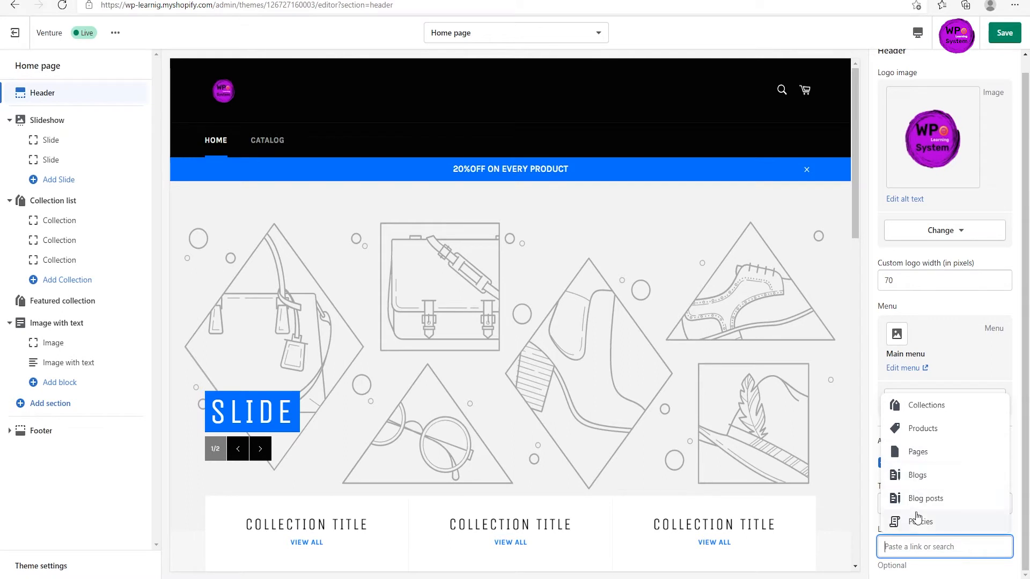
{"action": "left_click", "coordinate": [927, 405]}
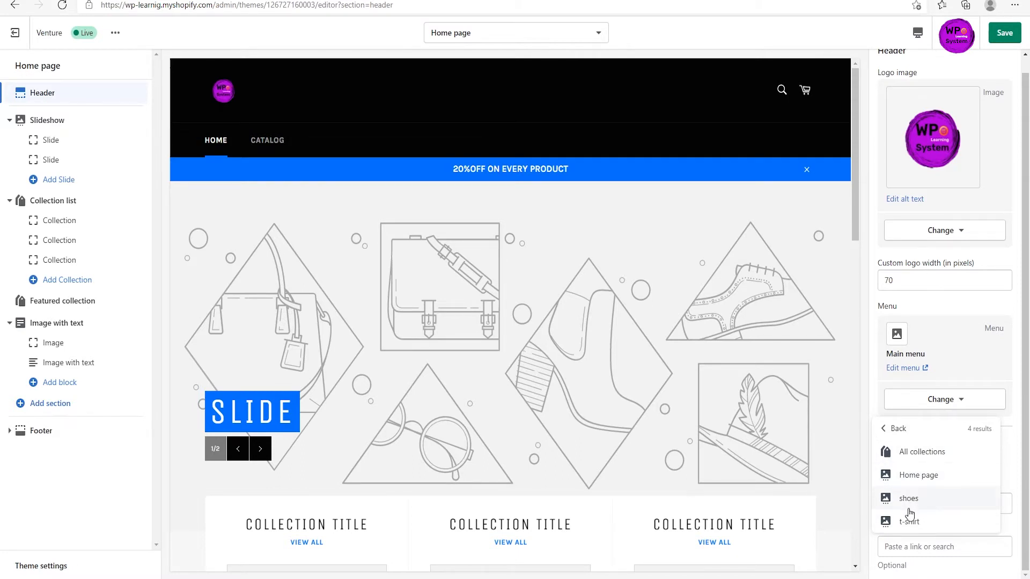
{"action": "left_click", "coordinate": [909, 502]}
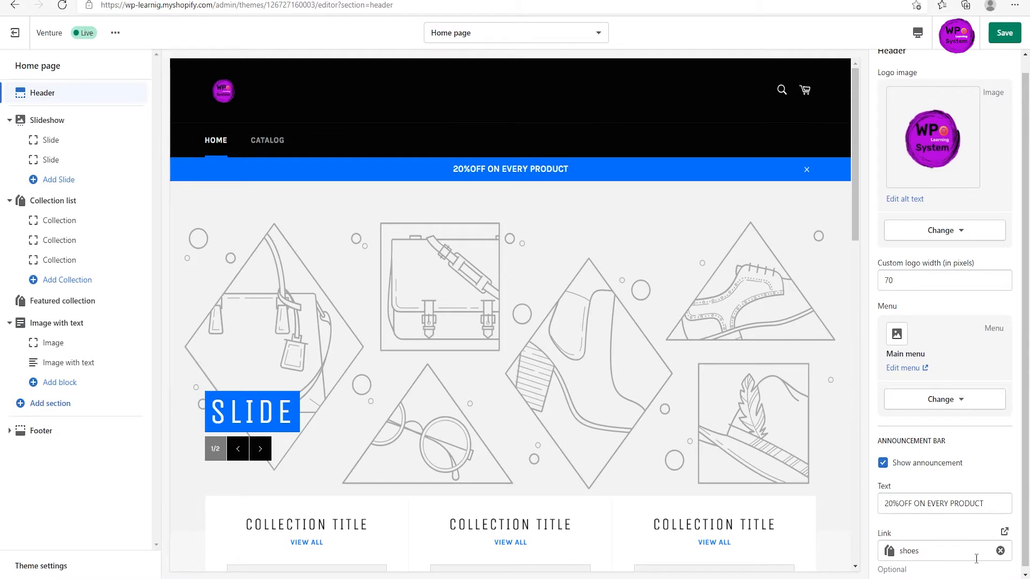
{"action": "scroll", "coordinate": [914, 561], "scroll_direction": "down", "scroll_amount": 1}
{"action": "scroll", "coordinate": [917, 268], "scroll_direction": "up", "scroll_amount": 1}
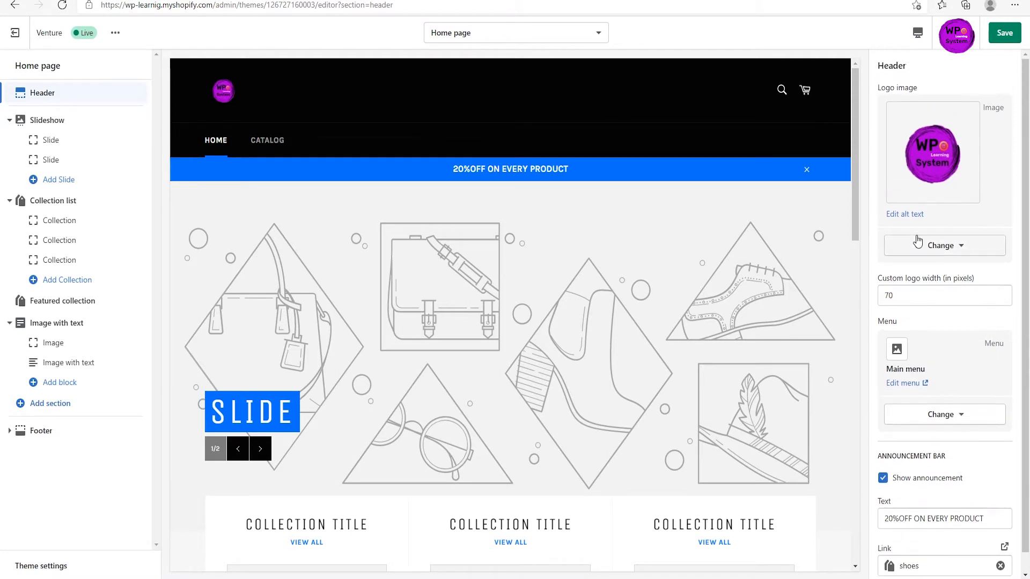
{"action": "left_click", "coordinate": [1008, 38]}
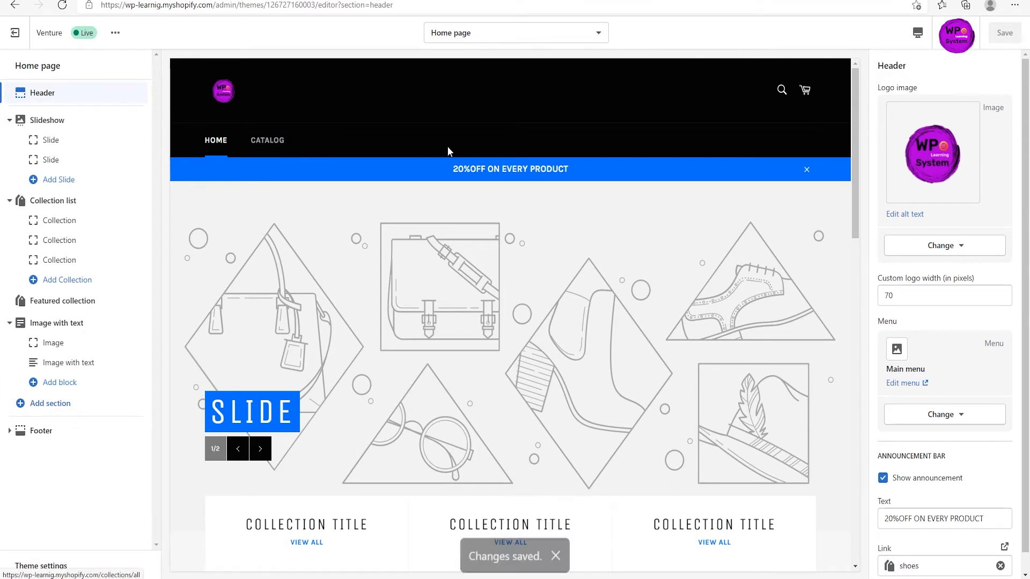
Add two more slides to the home page slideshow and open the first slide's settings.
{"action": "mouse_move", "coordinate": [852, 130]}
{"action": "left_mouse_down"}
{"action": "mouse_move", "coordinate": [853, 159]}
{"action": "mouse_move", "coordinate": [867, 135]}
{"action": "left_mouse_up"}
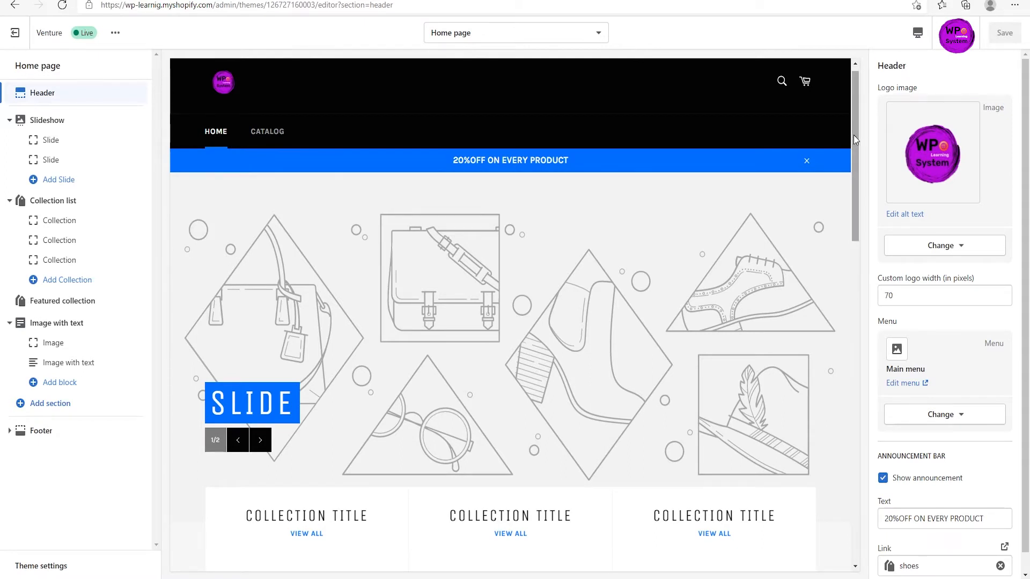
{"action": "left_click_drag", "start_coordinate": [854, 134], "coordinate": [858, 157]}
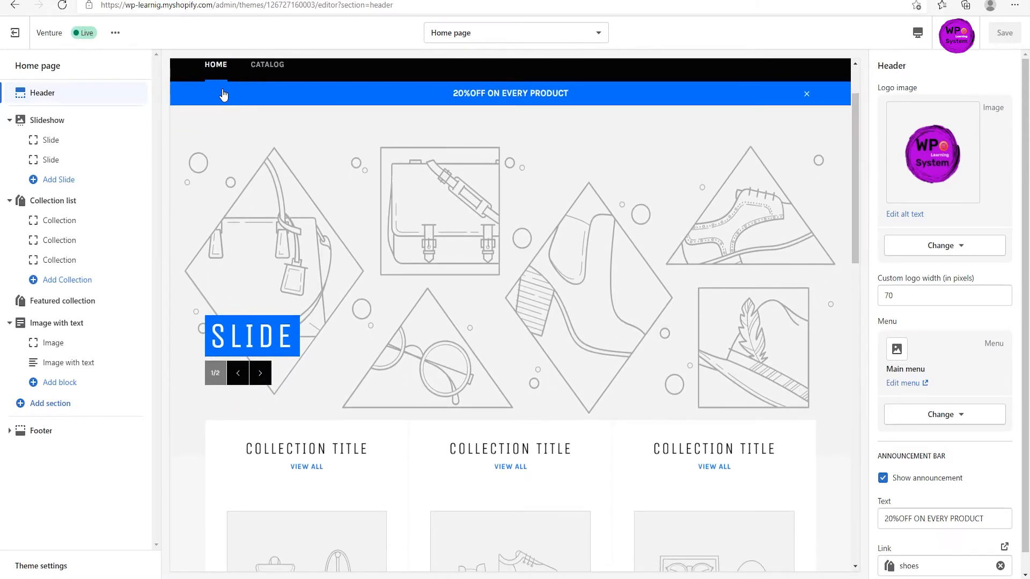
{"action": "left_click", "coordinate": [55, 129]}
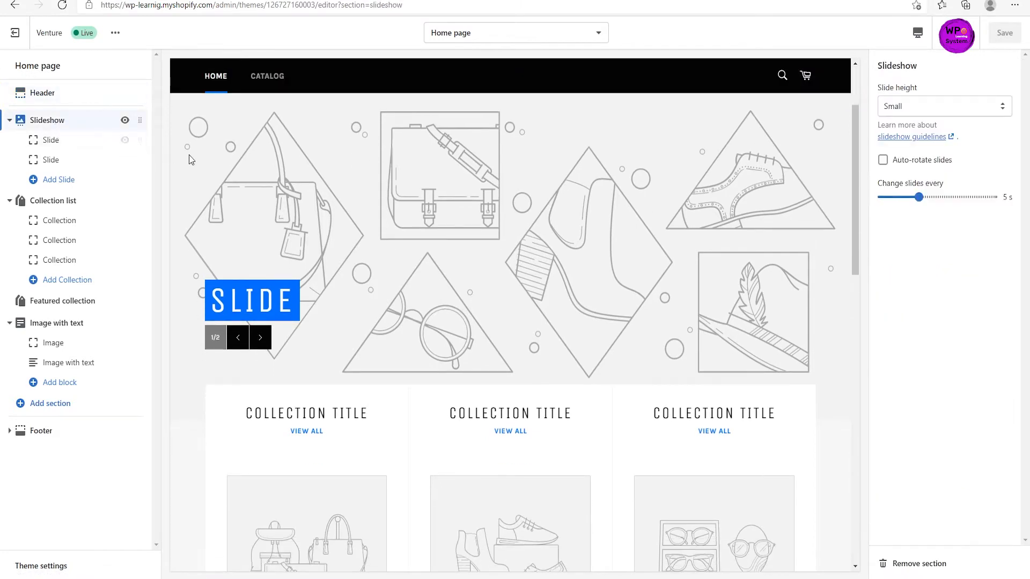
{"action": "scroll", "coordinate": [277, 193], "scroll_direction": "down", "scroll_amount": 2}
{"action": "left_click_drag", "start_coordinate": [853, 184], "coordinate": [850, 174]}
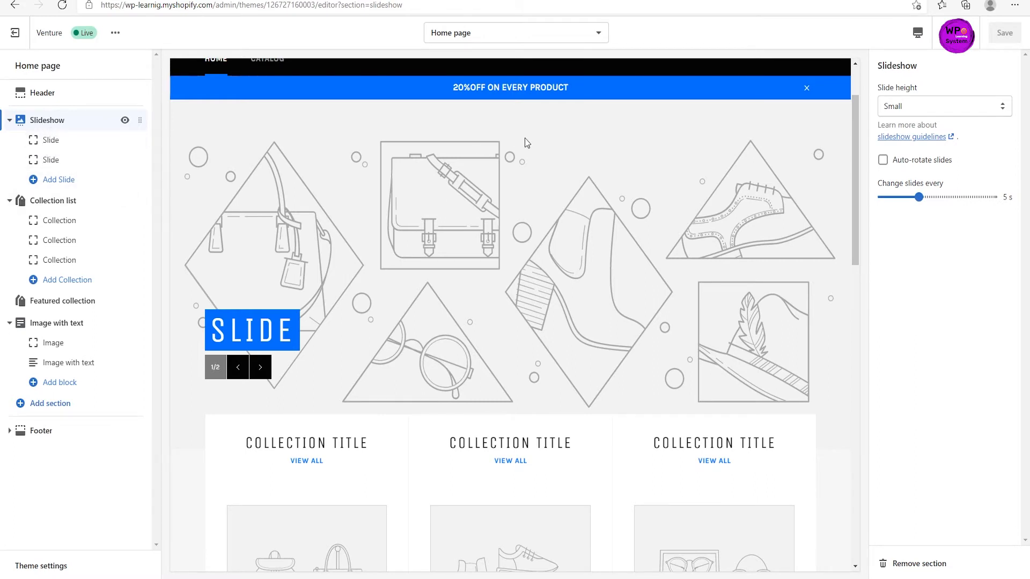
{"action": "left_click", "coordinate": [48, 181]}
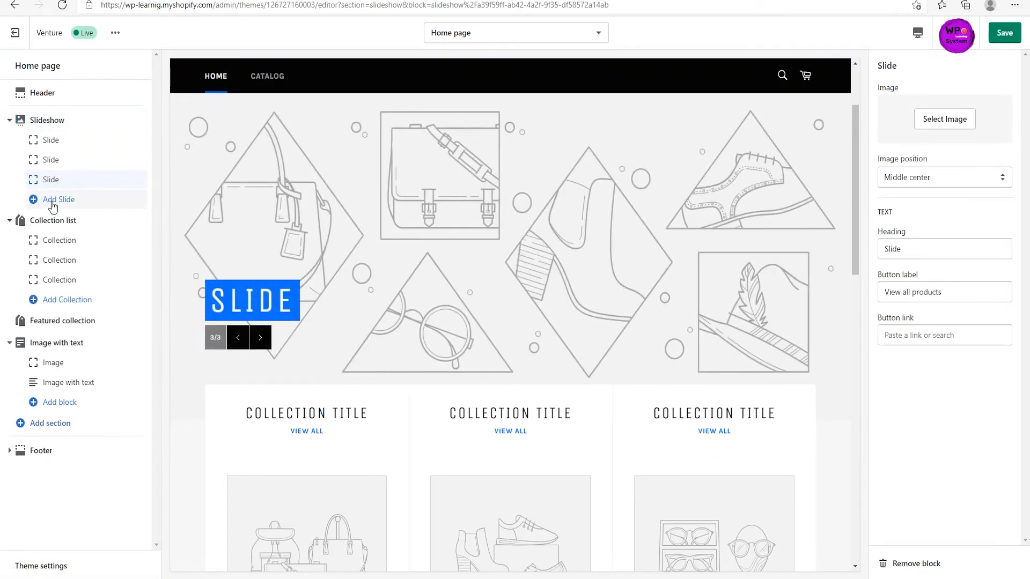
{"action": "left_click", "coordinate": [53, 203]}
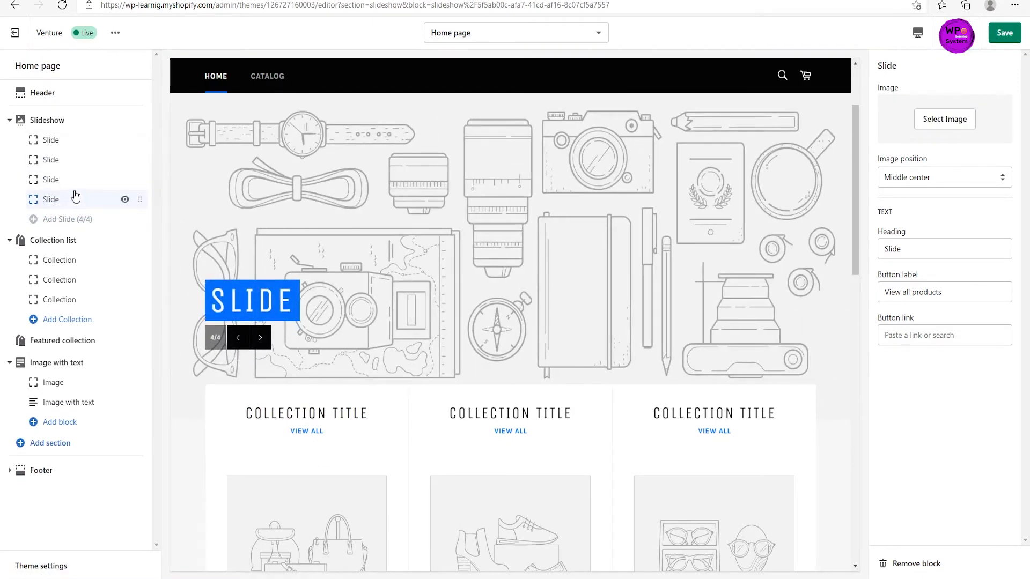
{"action": "left_click", "coordinate": [54, 141]}
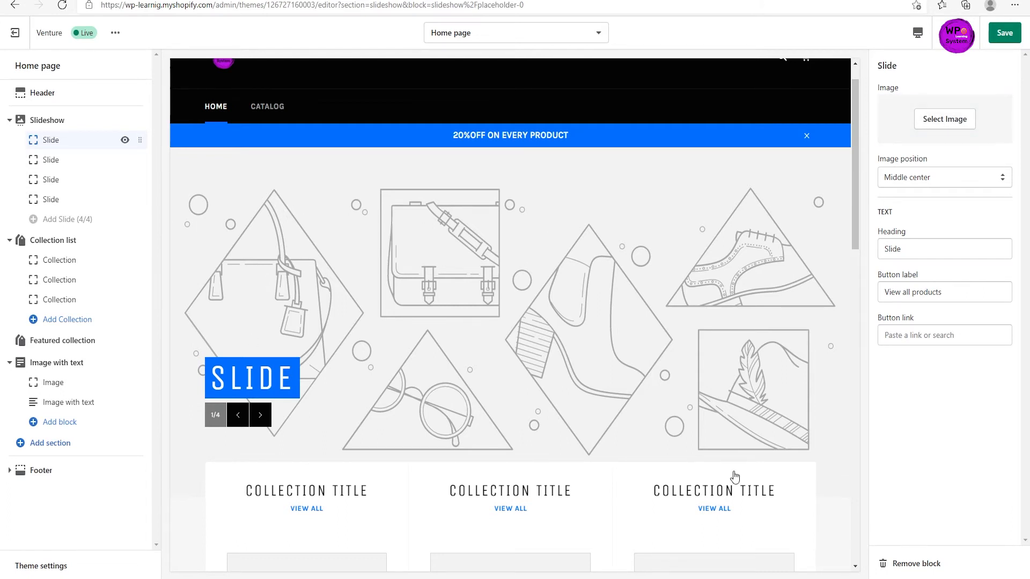
Set the first slide's image to the blank-screen smartphone on pink from the free Staff Favorites images.
{"action": "left_click", "coordinate": [951, 124]}
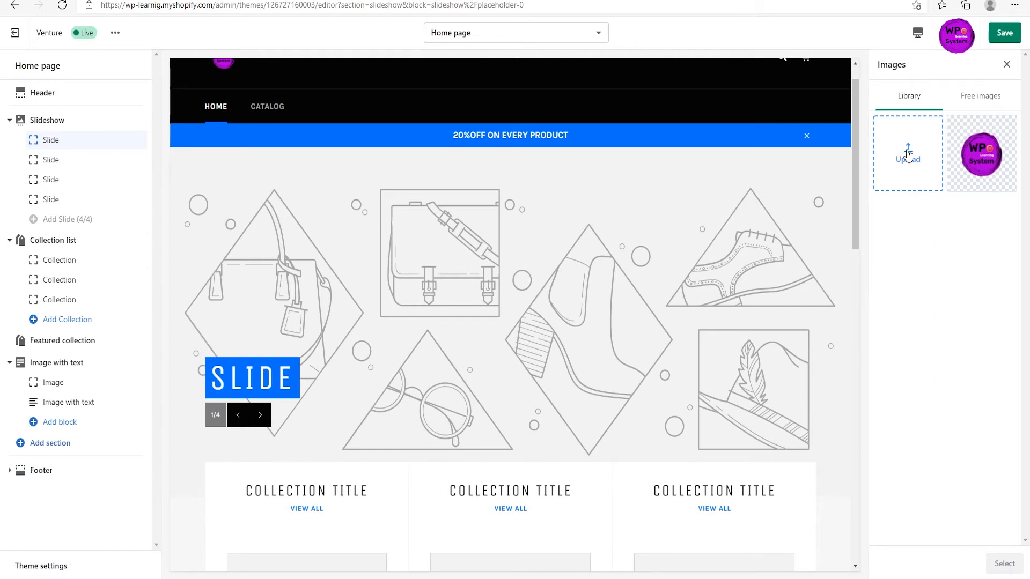
{"action": "left_click", "coordinate": [985, 102]}
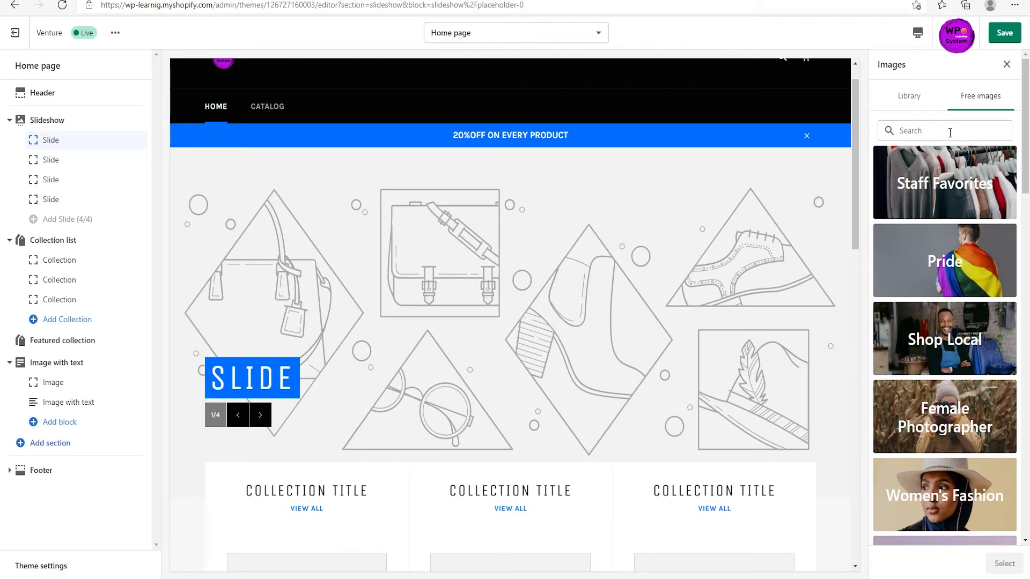
{"action": "left_click", "coordinate": [940, 200]}
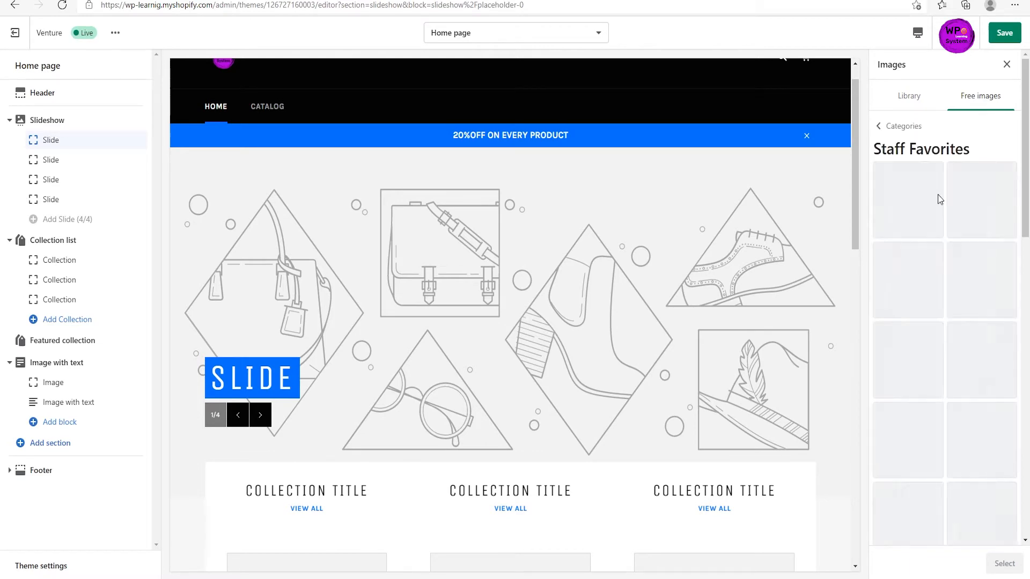
{"action": "scroll", "coordinate": [940, 201], "scroll_direction": "down", "scroll_amount": 2}
{"action": "scroll", "coordinate": [940, 200], "scroll_direction": "down", "scroll_amount": 3}
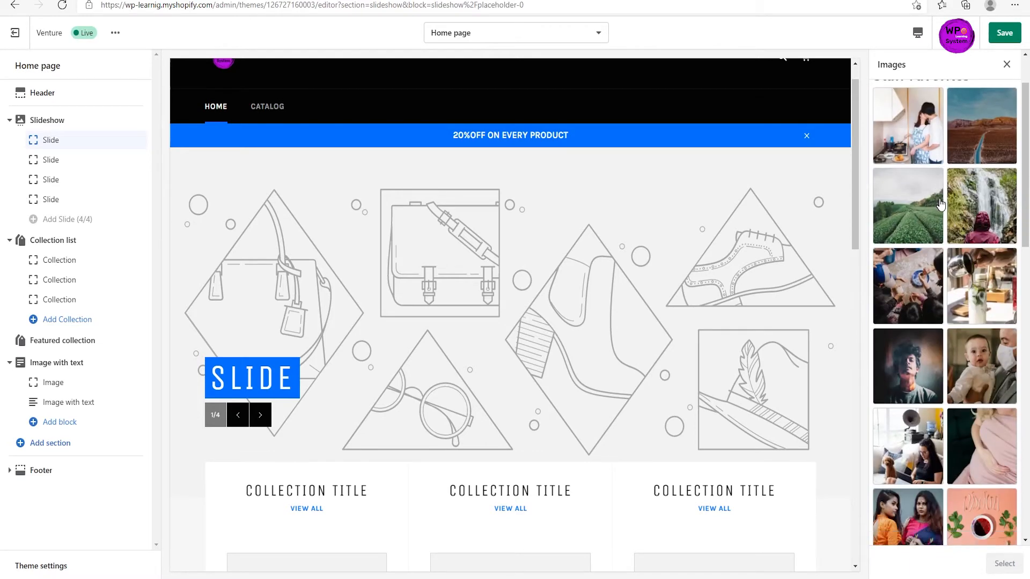
{"action": "scroll", "coordinate": [943, 204], "scroll_direction": "down", "scroll_amount": 5}
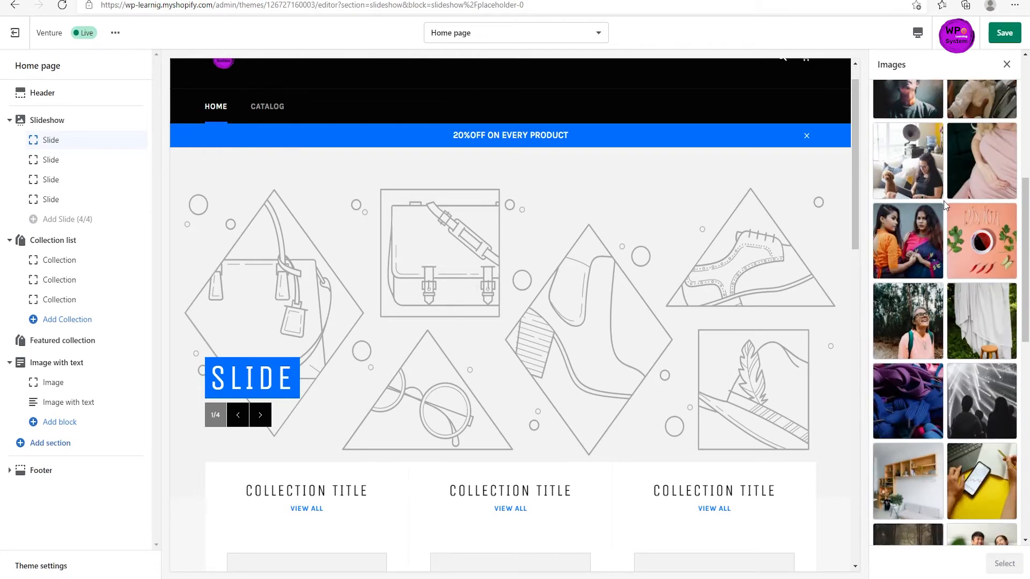
{"action": "scroll", "coordinate": [946, 209], "scroll_direction": "down", "scroll_amount": 5}
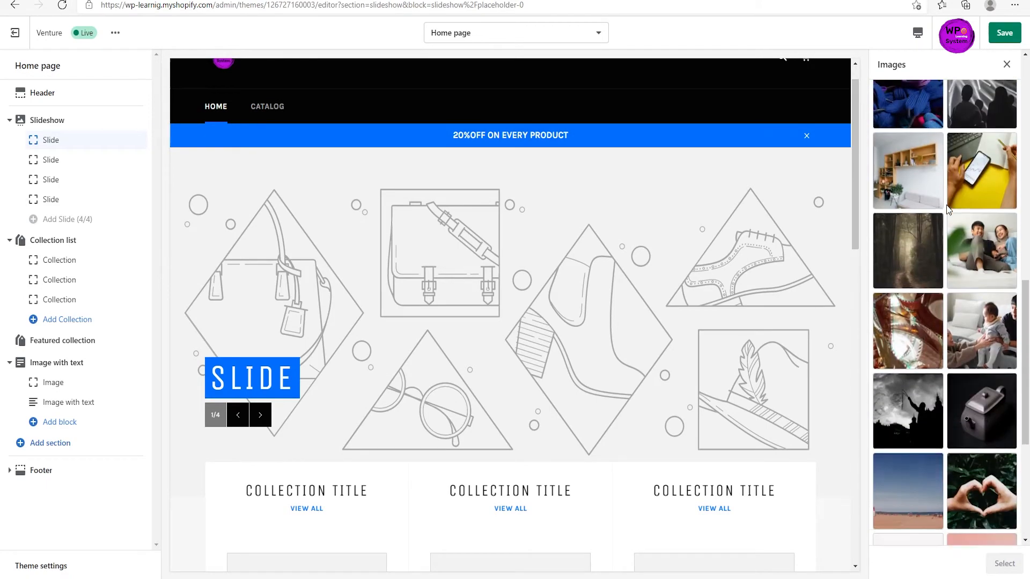
{"action": "scroll", "coordinate": [946, 216], "scroll_direction": "up", "scroll_amount": 3}
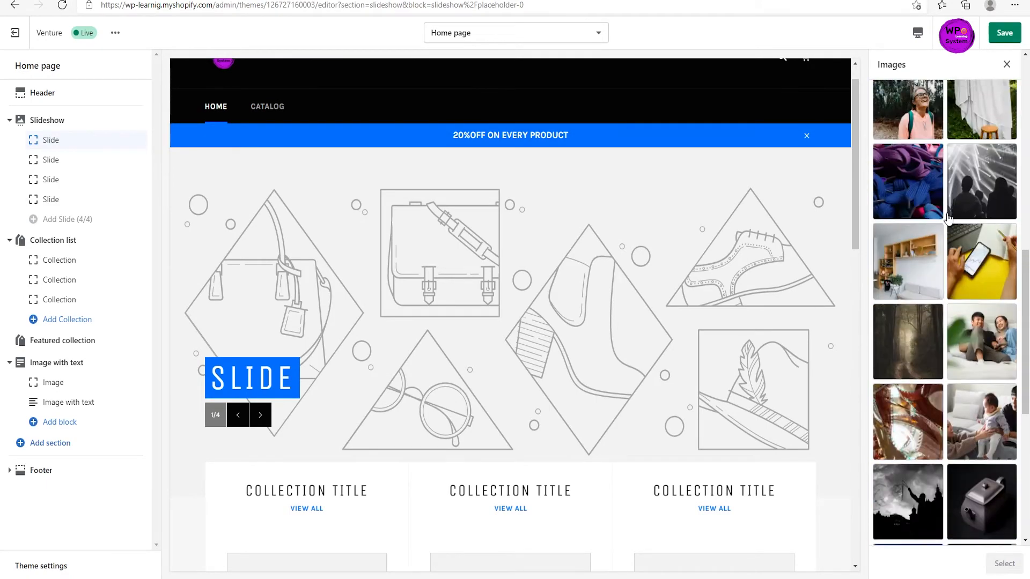
{"action": "scroll", "coordinate": [934, 269], "scroll_direction": "down", "scroll_amount": 3}
{"action": "left_click", "coordinate": [919, 395]}
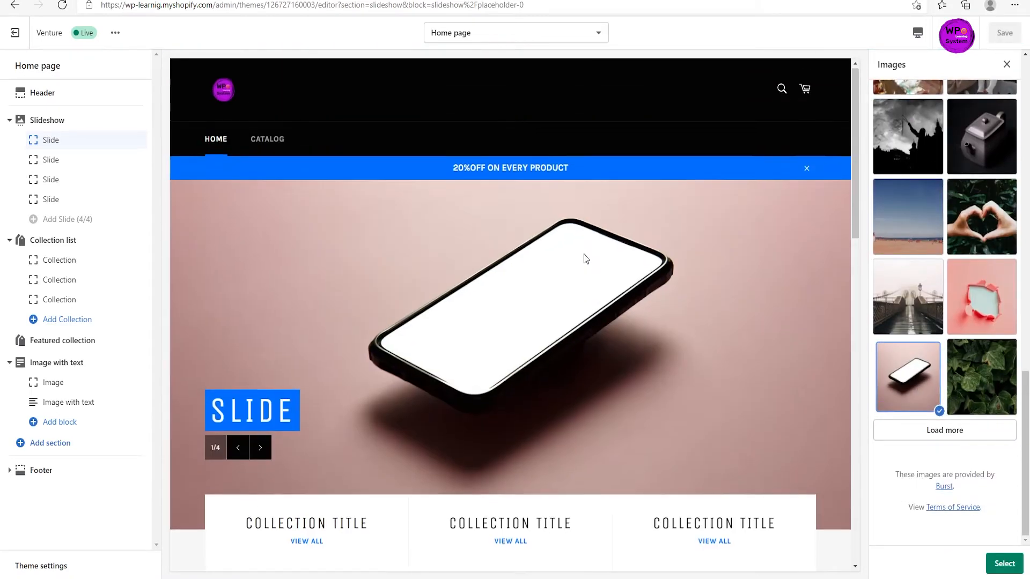
{"action": "scroll", "coordinate": [509, 274], "scroll_direction": "down", "scroll_amount": 3}
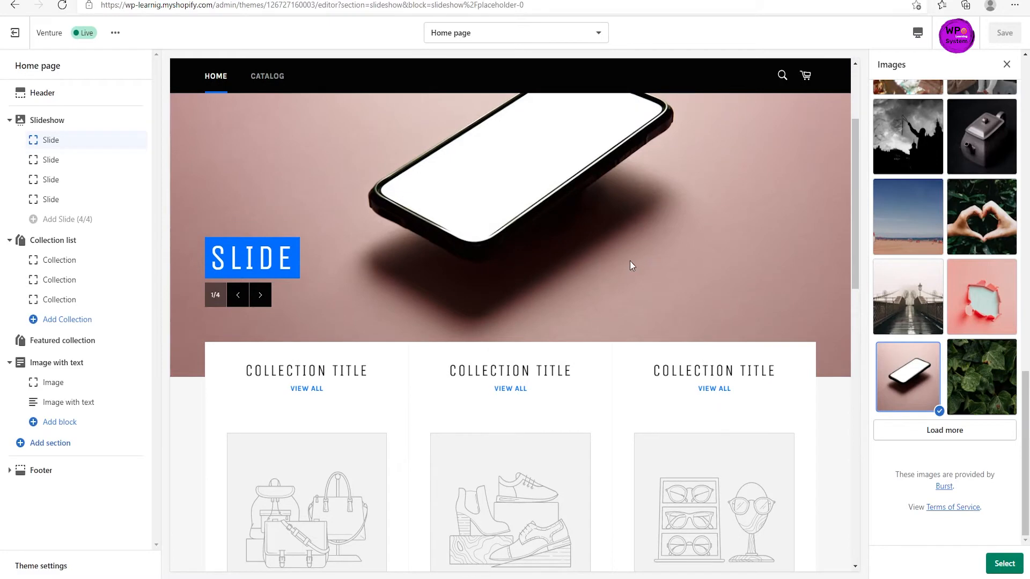
{"action": "left_click", "coordinate": [1004, 565]}
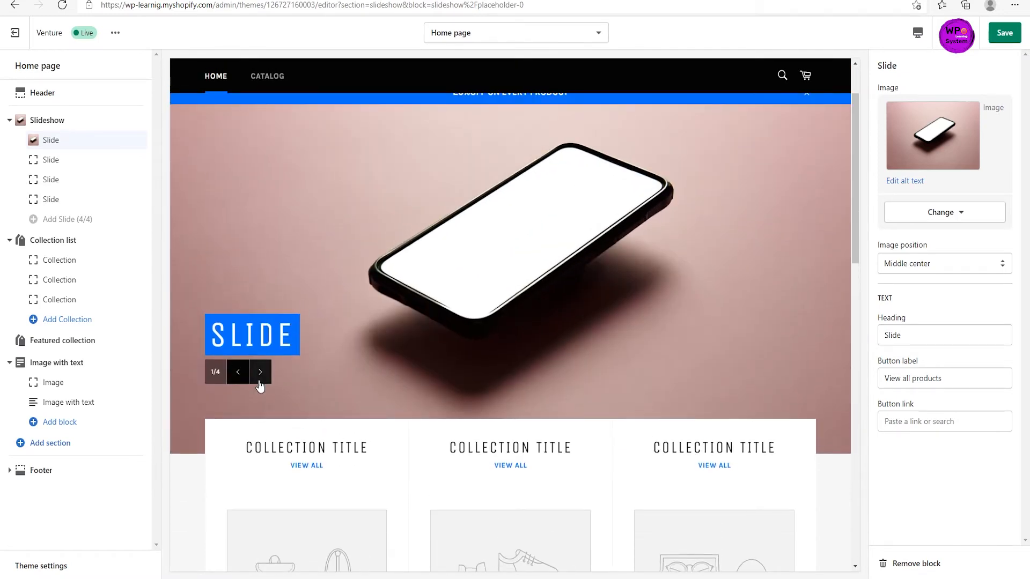
Preview the next slide, return to the first one, and review its image position options.
{"action": "left_click", "coordinate": [260, 378]}
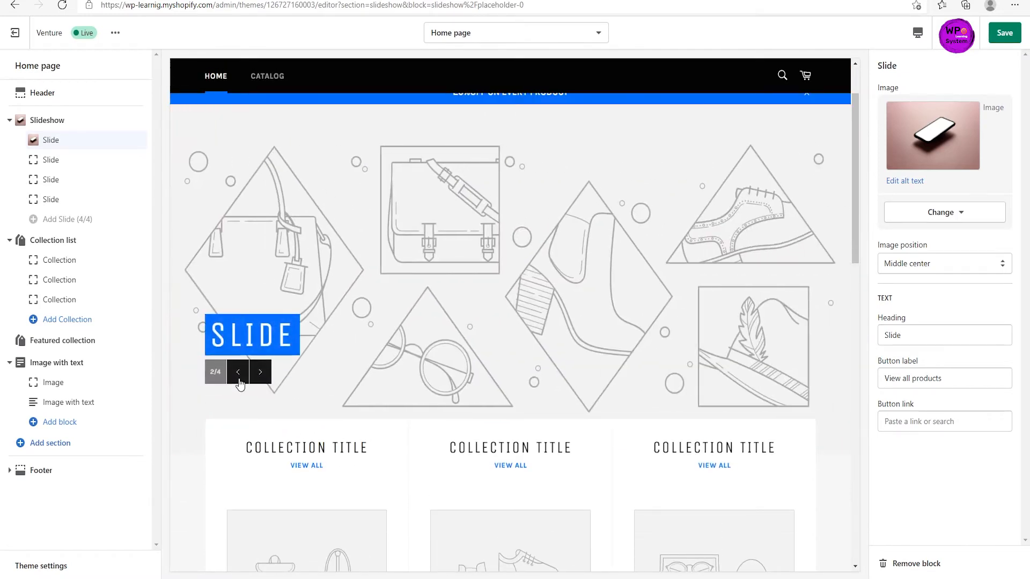
{"action": "left_click", "coordinate": [239, 379]}
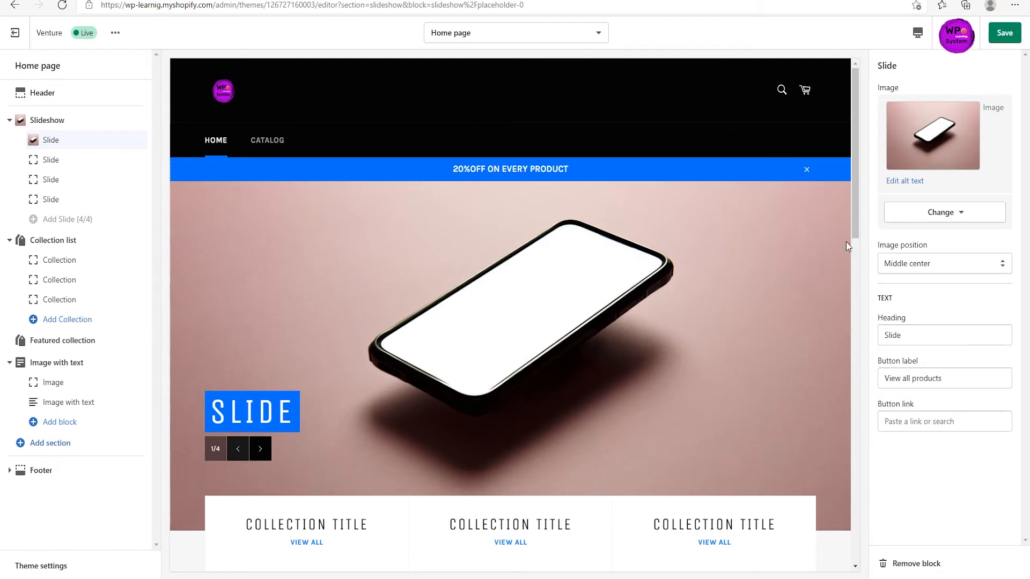
{"action": "left_click", "coordinate": [941, 264]}
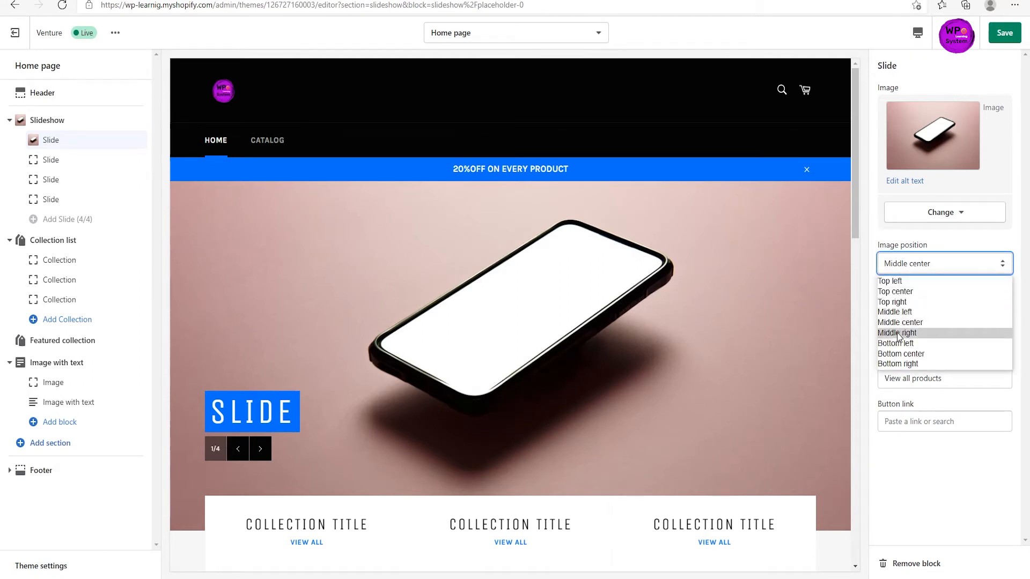
{"action": "left_click", "coordinate": [946, 265]}
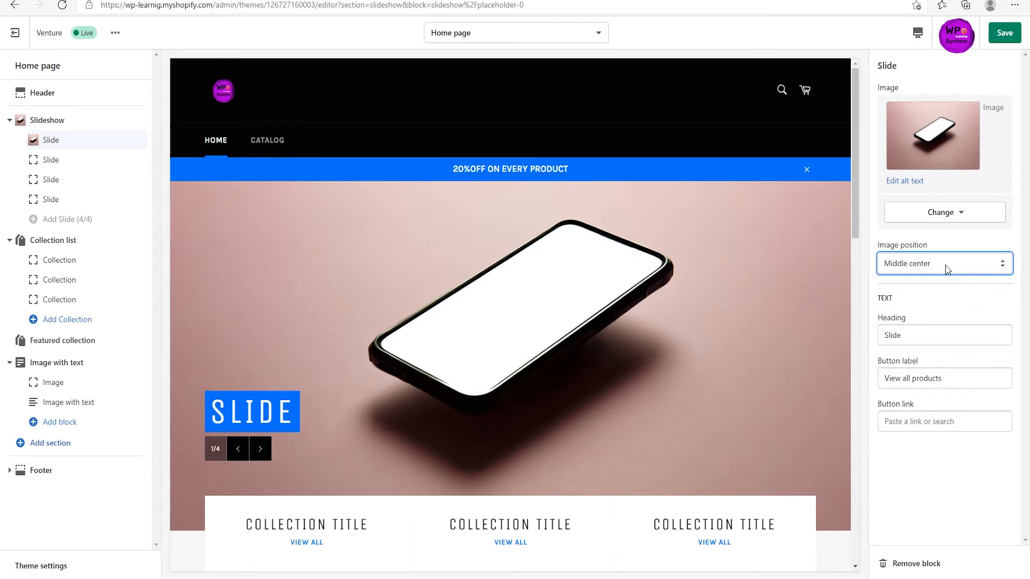
Set the first slide's heading to "TECH PRODUCTS".
{"action": "key", "text": "Tab"}
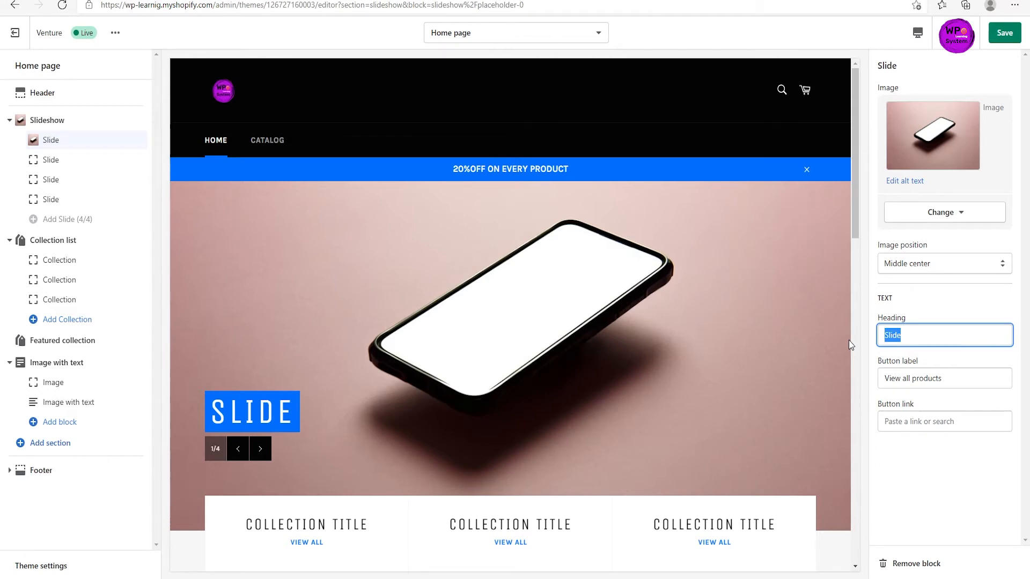
{"action": "type", "text": "TEC"}
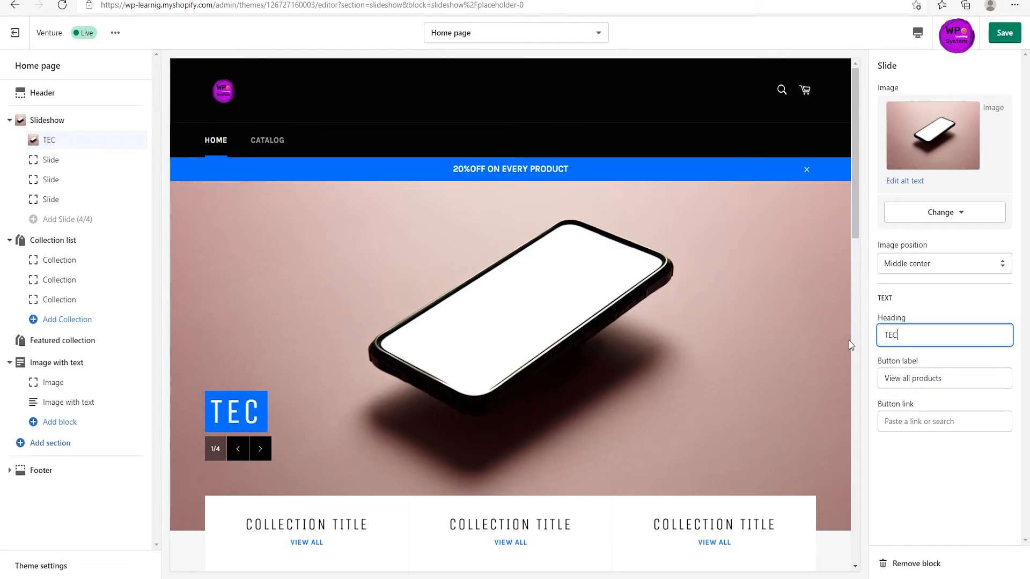
{"action": "type", "text": "H PR"}
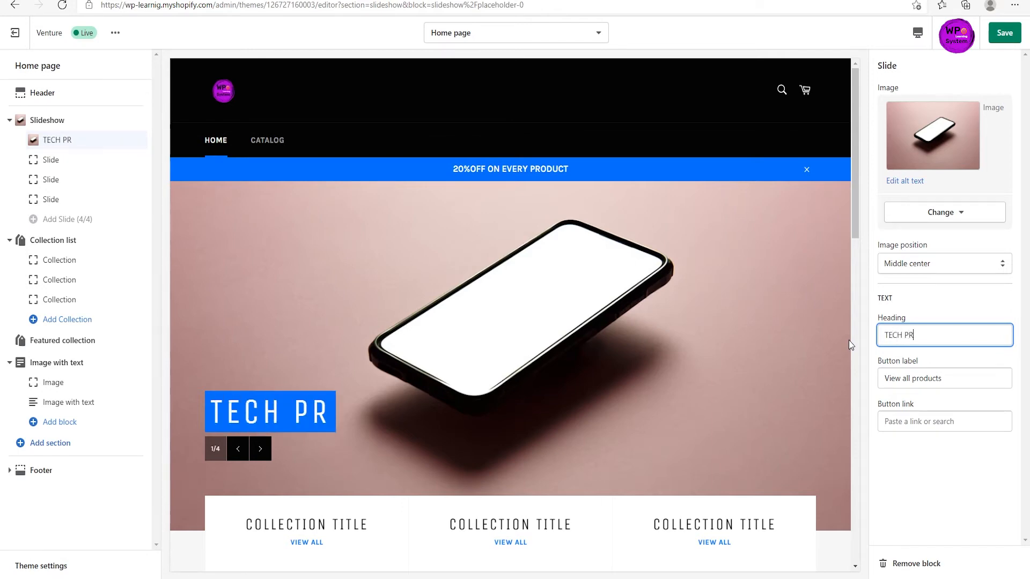
{"action": "type", "text": "ODUCR"}
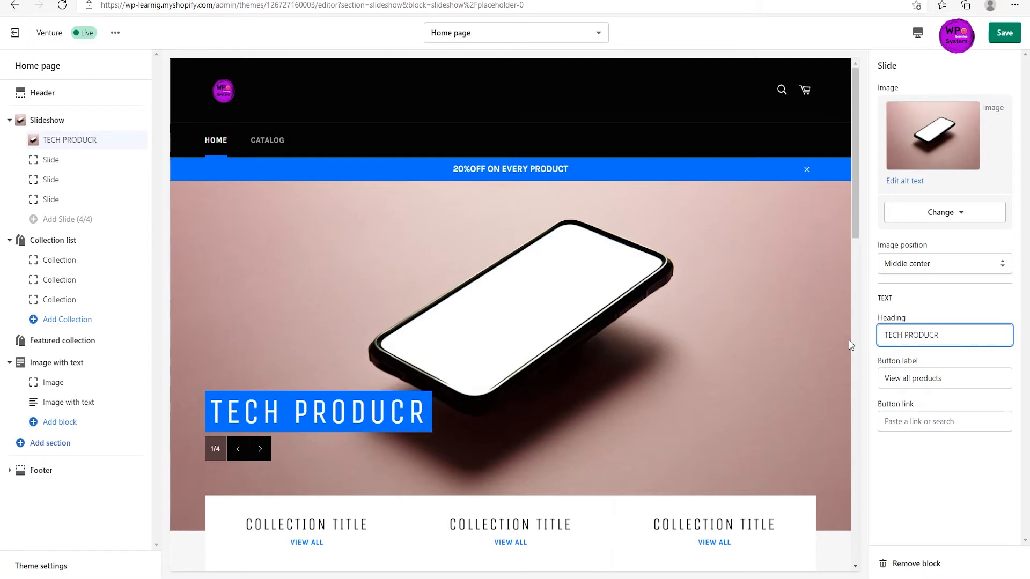
{"action": "key", "text": "BackSpace"}
{"action": "type", "text": "TS"}
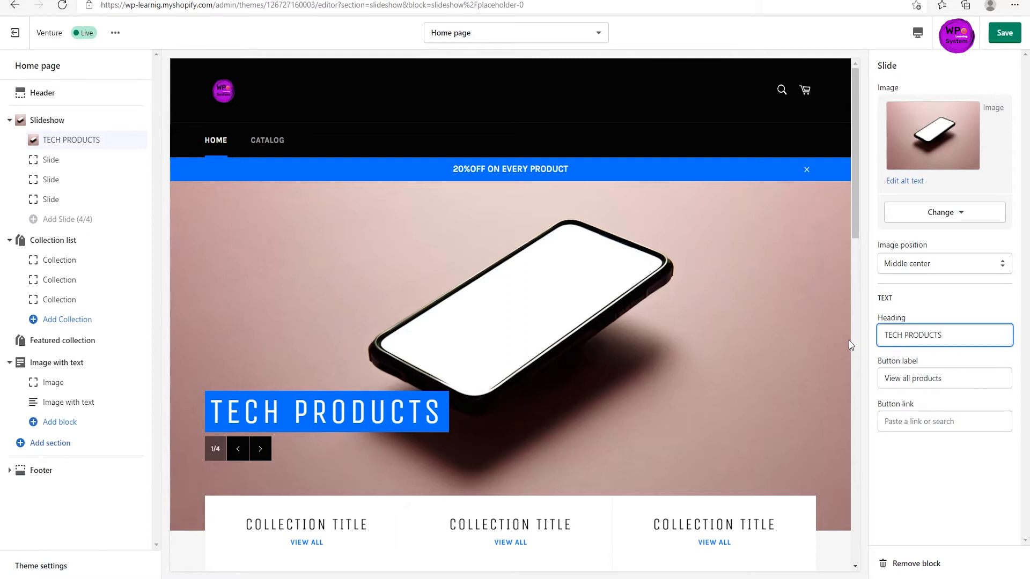
Examine the first slide's button label and the destination types offered for its button link.
{"action": "left_click", "coordinate": [960, 379]}
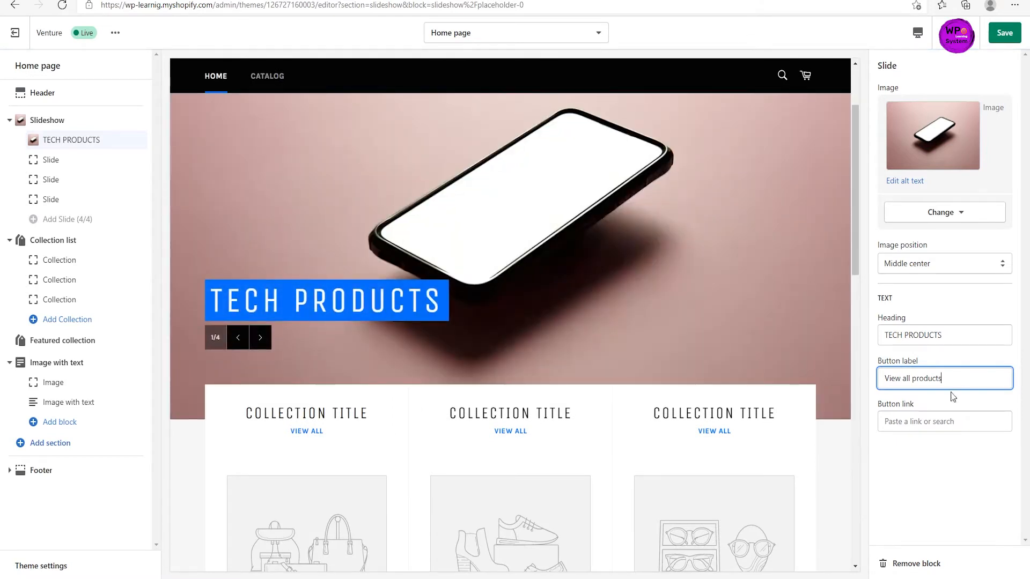
{"action": "left_click", "coordinate": [933, 423]}
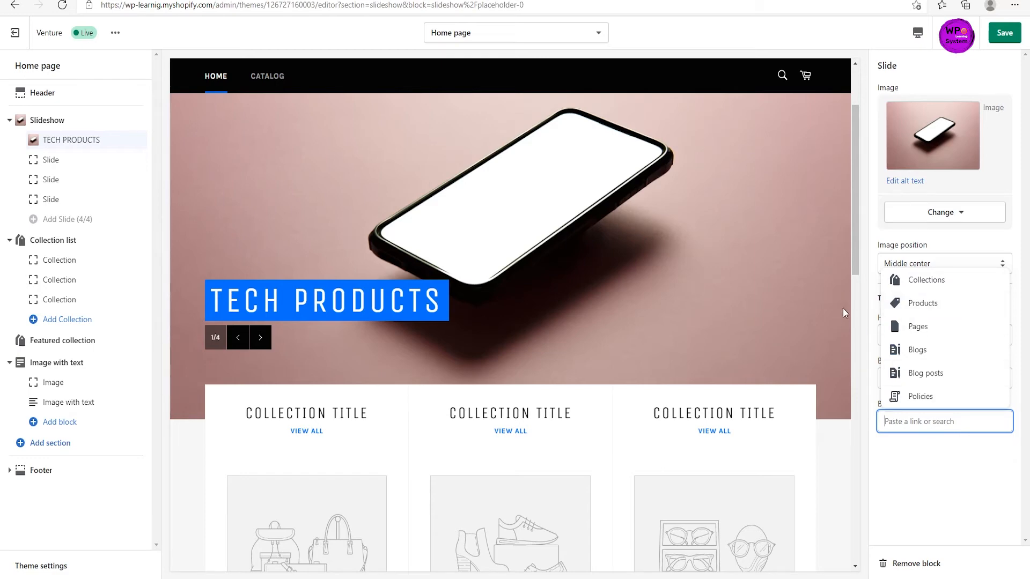
{"action": "left_click", "coordinate": [837, 277]}
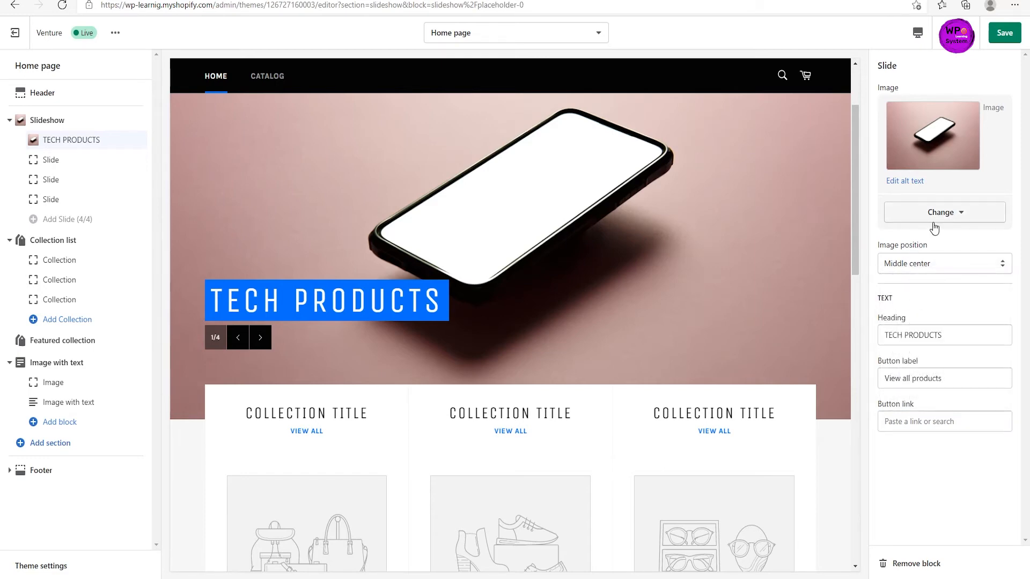
Remove the smartphone image from the TECH PRODUCTS slide.
{"action": "left_click", "coordinate": [973, 219]}
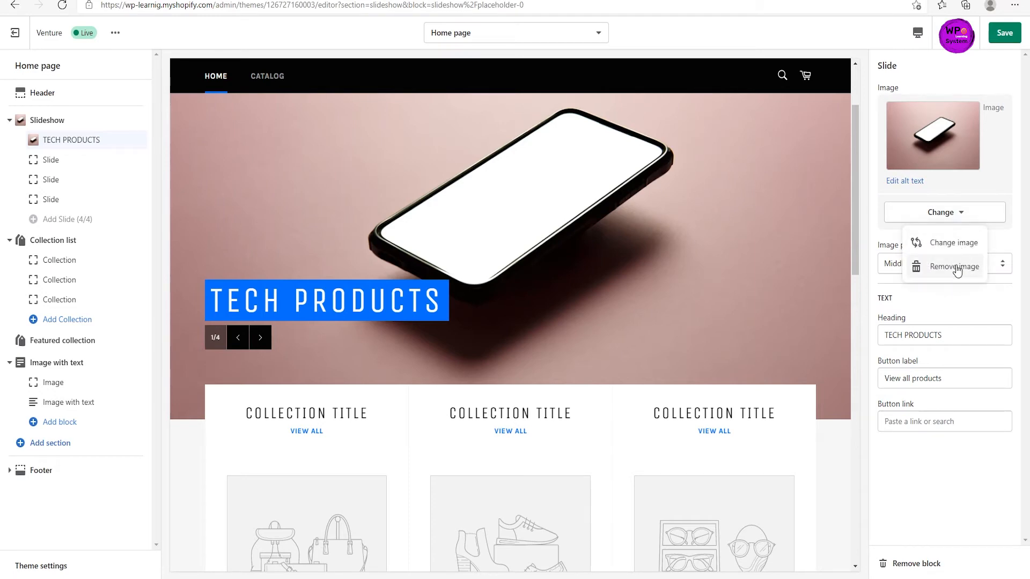
{"action": "left_click", "coordinate": [922, 221]}
{"action": "left_click", "coordinate": [931, 214]}
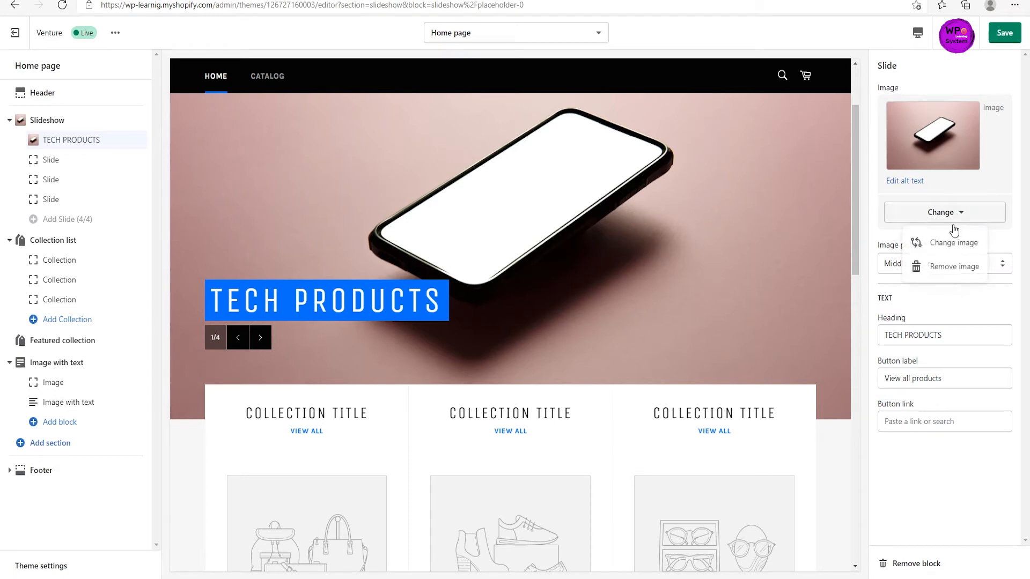
{"action": "left_click", "coordinate": [945, 279]}
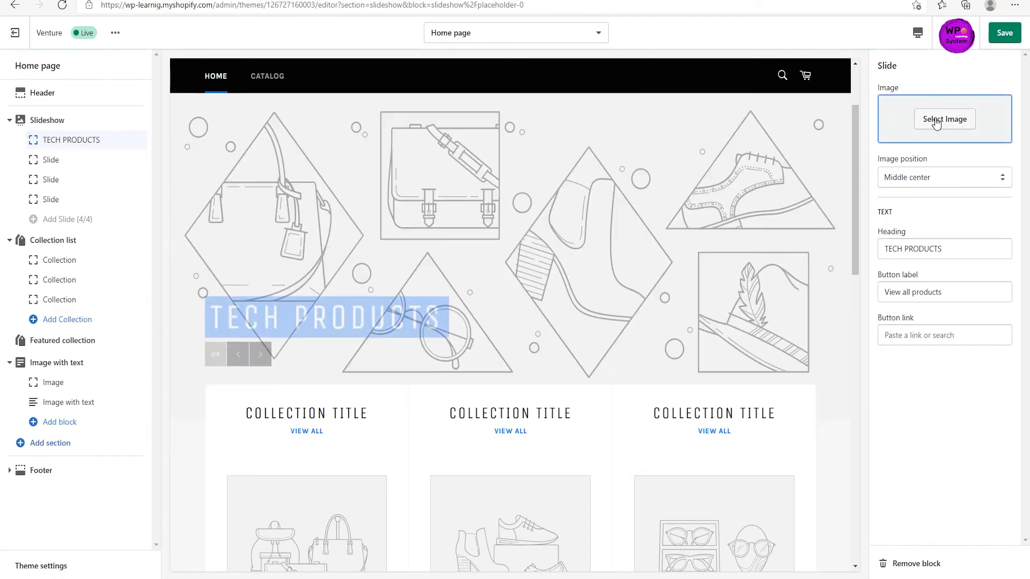
Set the TECH PRODUCTS slide's image to the red light-up sneakers, found by searching the free images for "SHOES".
{"action": "left_click", "coordinate": [937, 124]}
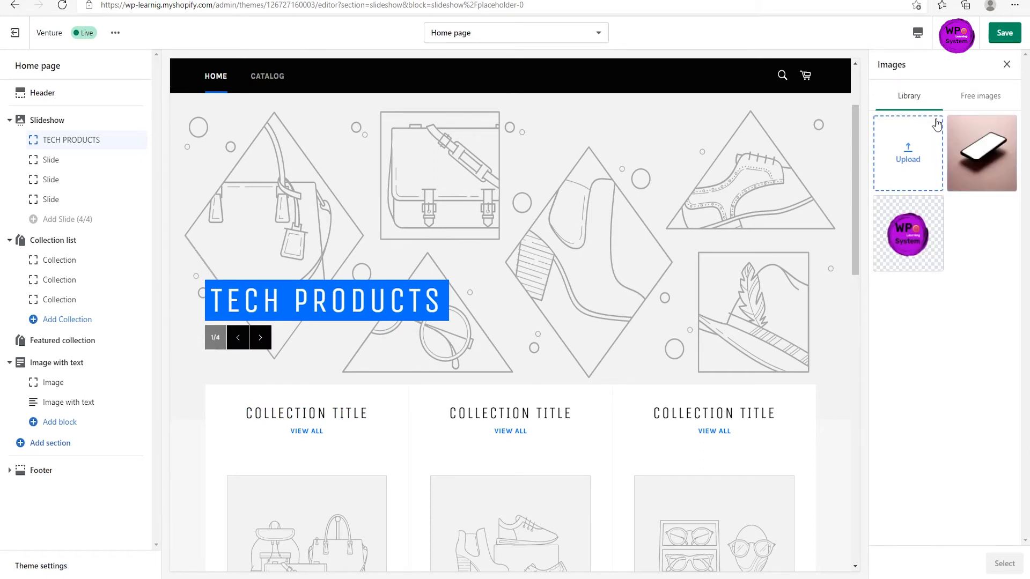
{"action": "left_click", "coordinate": [912, 155]}
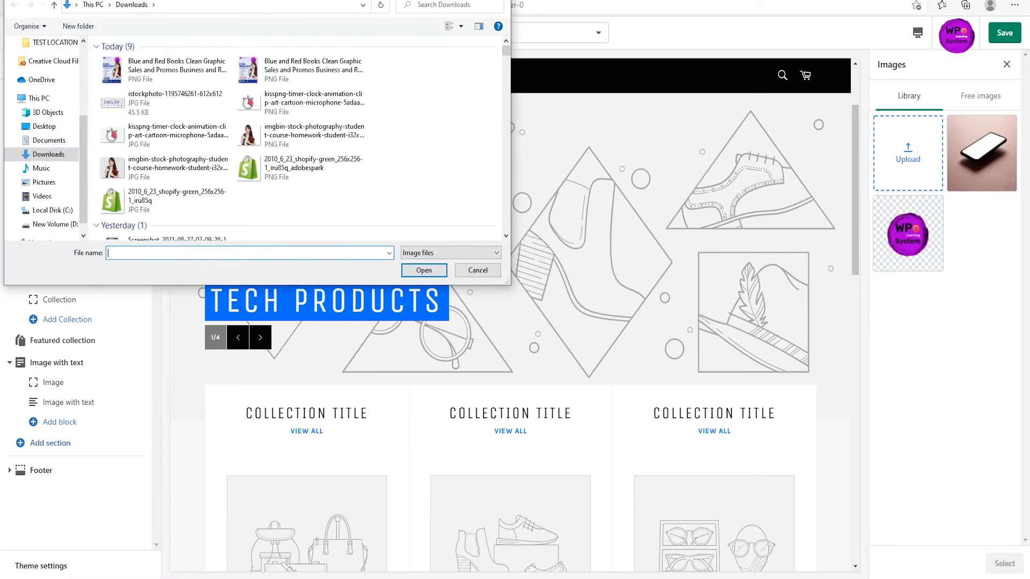
{"action": "key", "text": "Escape"}
{"action": "left_click", "coordinate": [974, 100]}
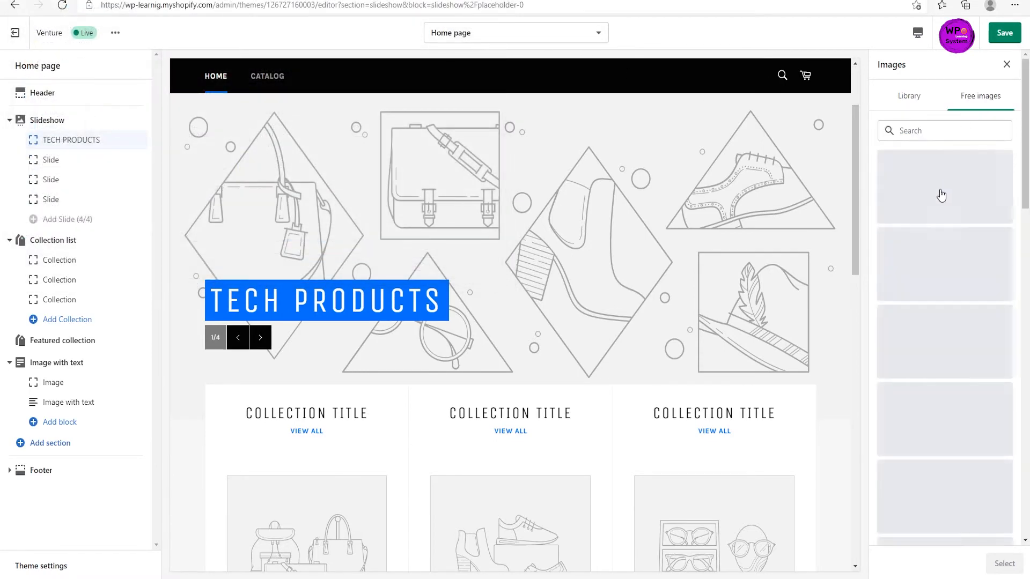
{"action": "left_click", "coordinate": [943, 129]}
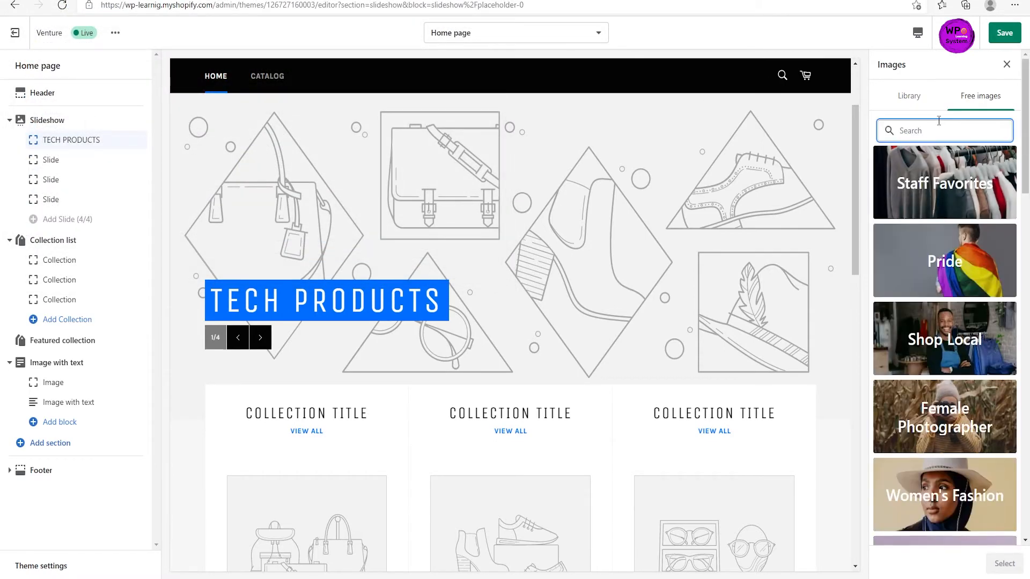
{"action": "type", "text": "SHOES"}
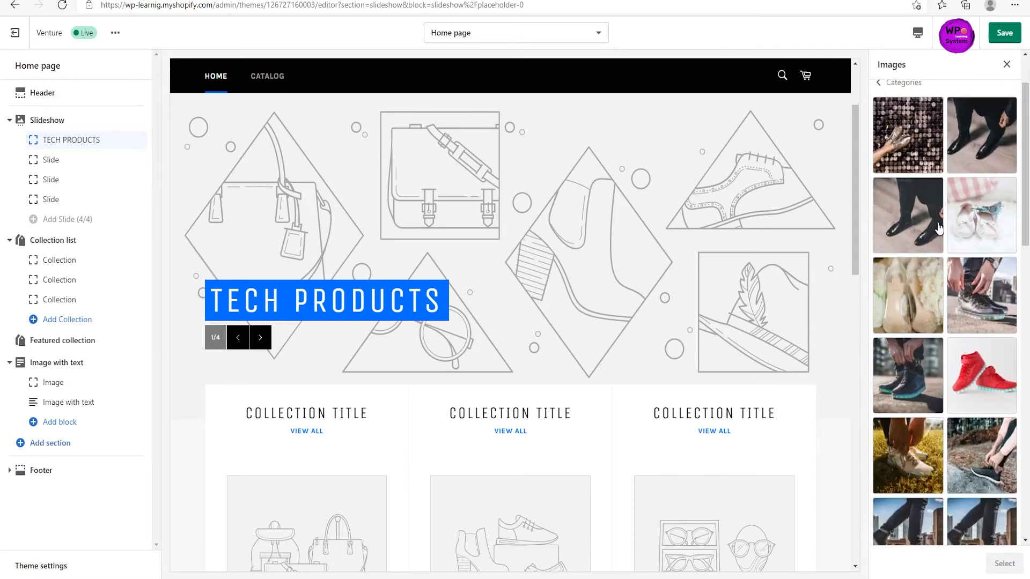
{"action": "scroll", "coordinate": [965, 301], "scroll_direction": "down", "scroll_amount": 3}
{"action": "left_click", "coordinate": [979, 315]}
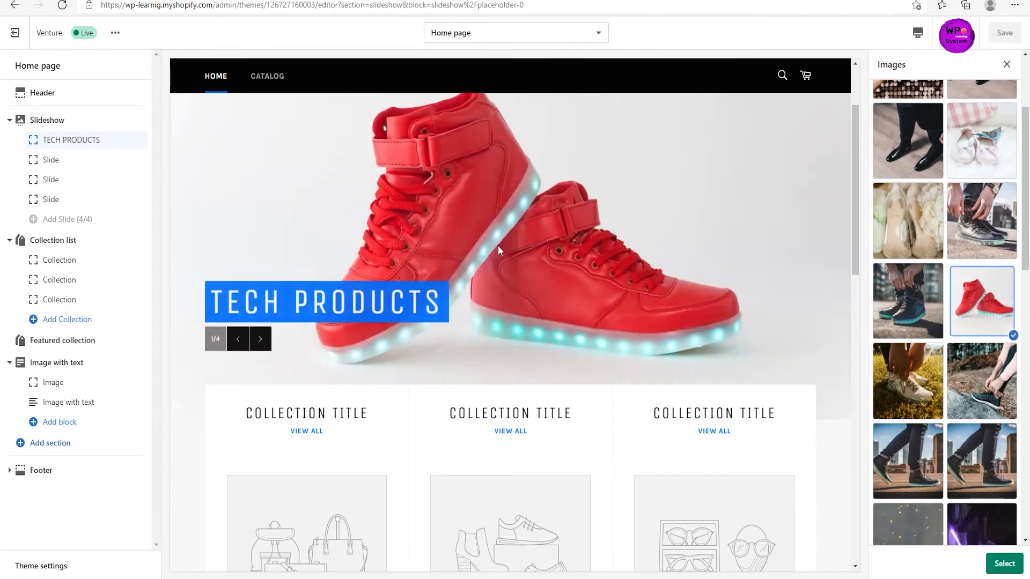
{"action": "left_click", "coordinate": [1004, 566]}
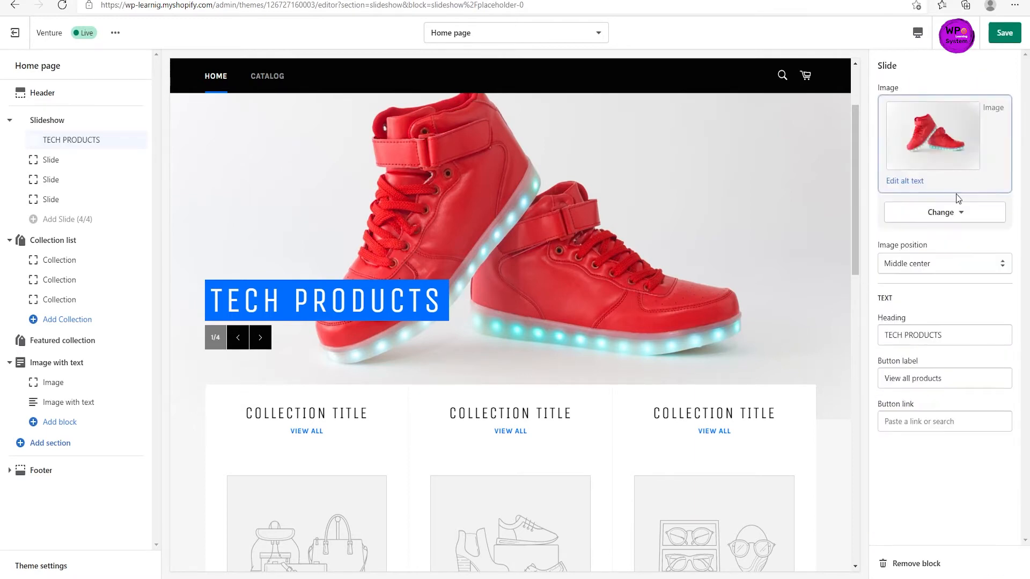
Change the first slide's heading to "BUY NOW".
{"action": "left_click_drag", "start_coordinate": [951, 332], "coordinate": [878, 341]}
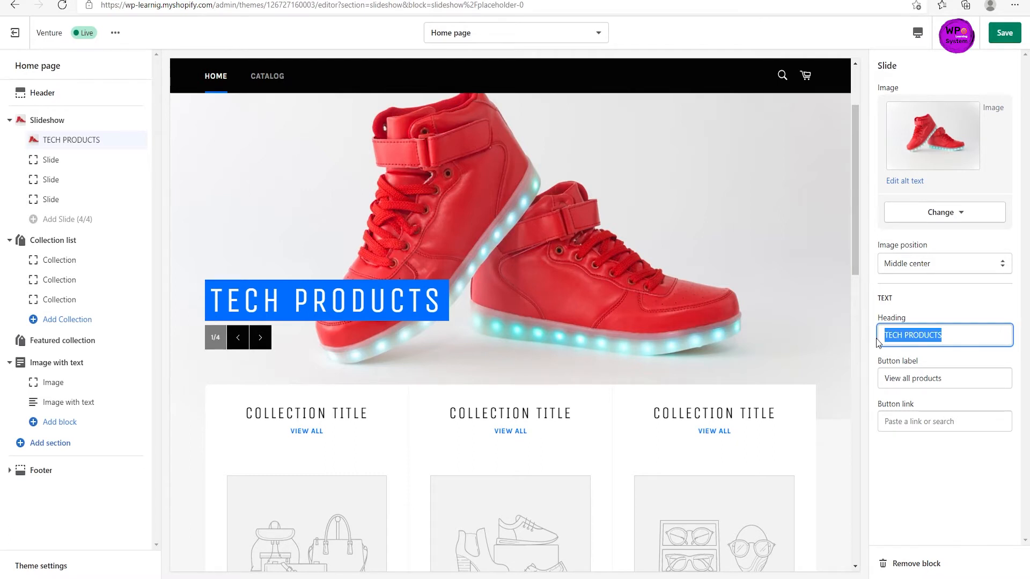
{"action": "type", "text": "20"}
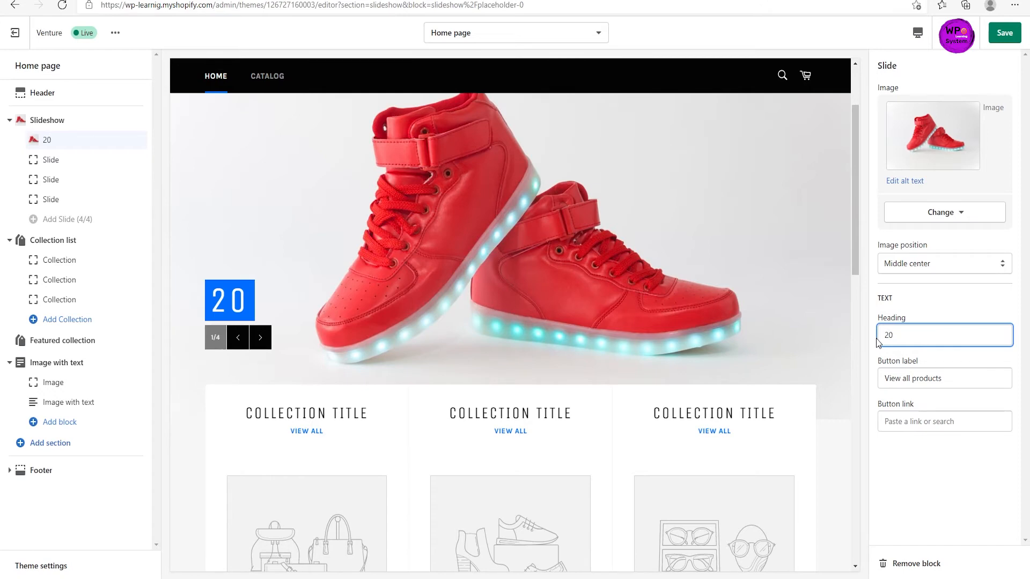
{"action": "type", "text": "%"}
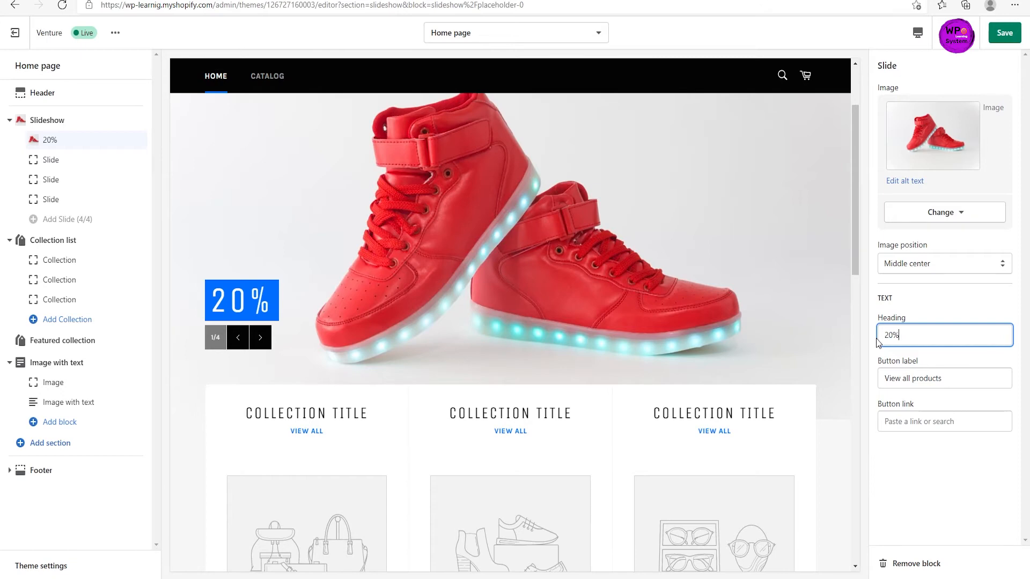
{"action": "key", "text": "BackSpace"}
{"action": "key", "text": "BackSpace"}
{"action": "key", "text": "BackSpace"}
{"action": "type", "text": "BU"}
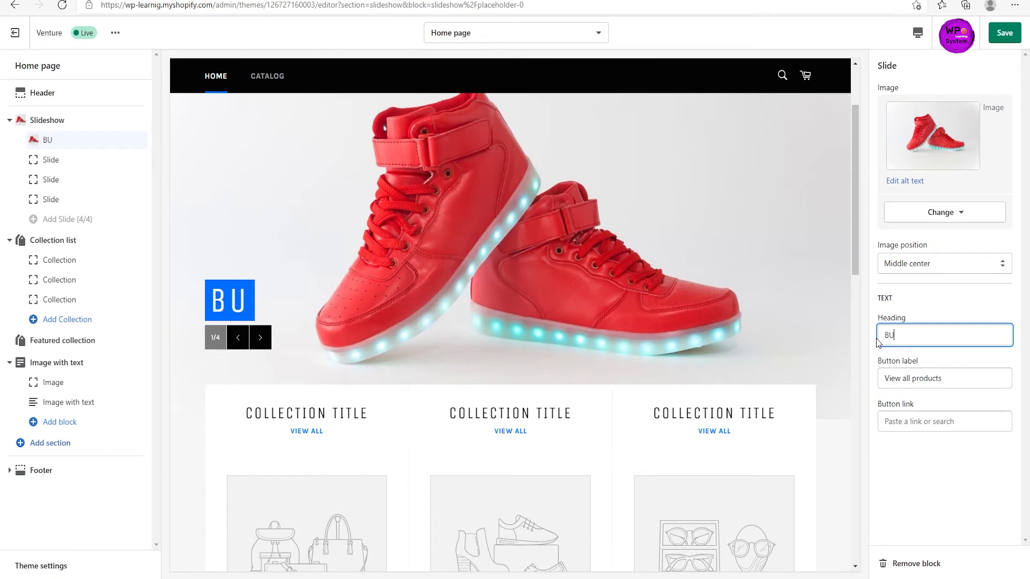
{"action": "type", "text": "Y NOW"}
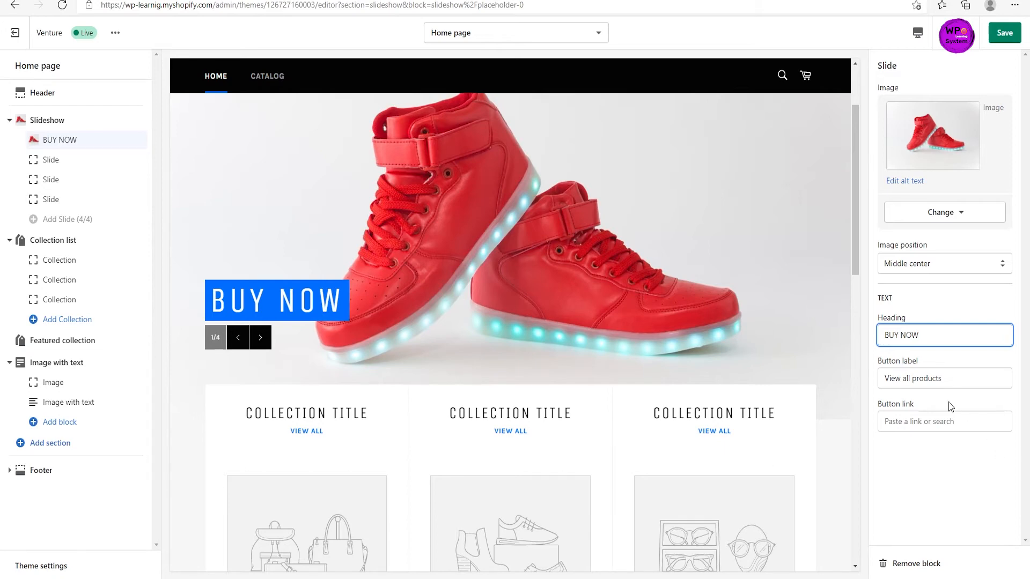
Link the first slide's button to the Formal Shoes product and save the changes.
{"action": "left_click", "coordinate": [942, 425]}
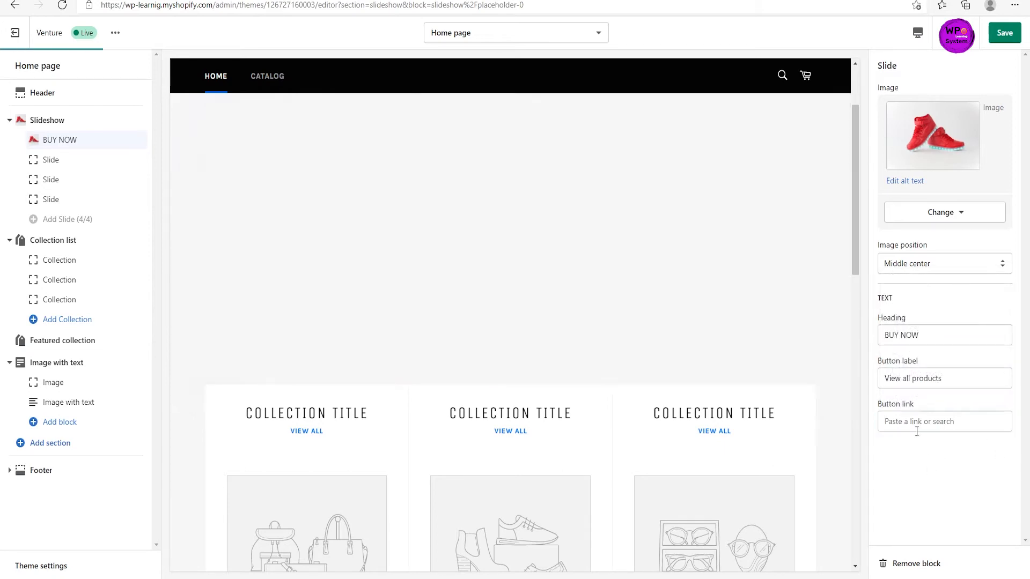
{"action": "left_click", "coordinate": [921, 423]}
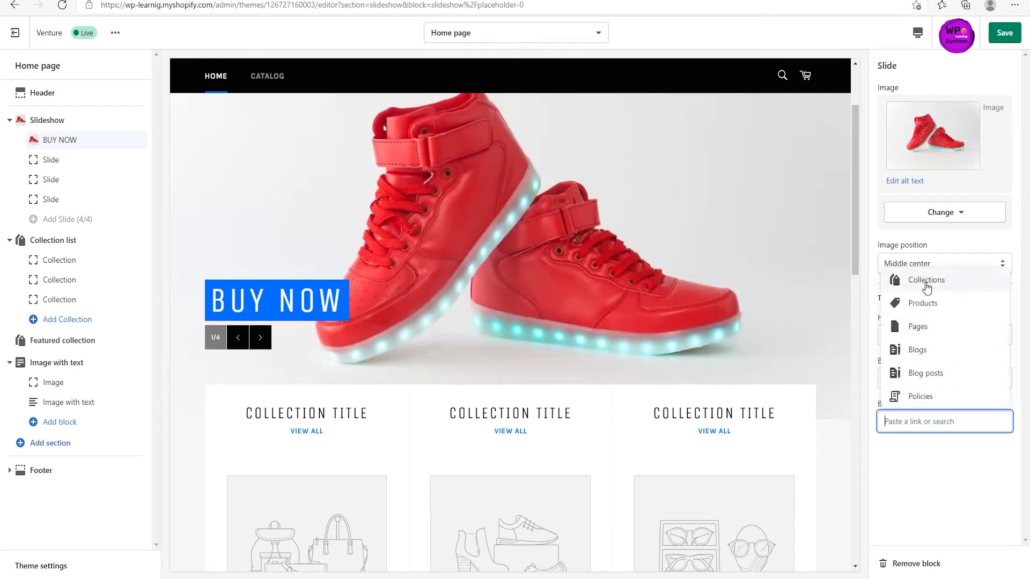
{"action": "left_click", "coordinate": [922, 314]}
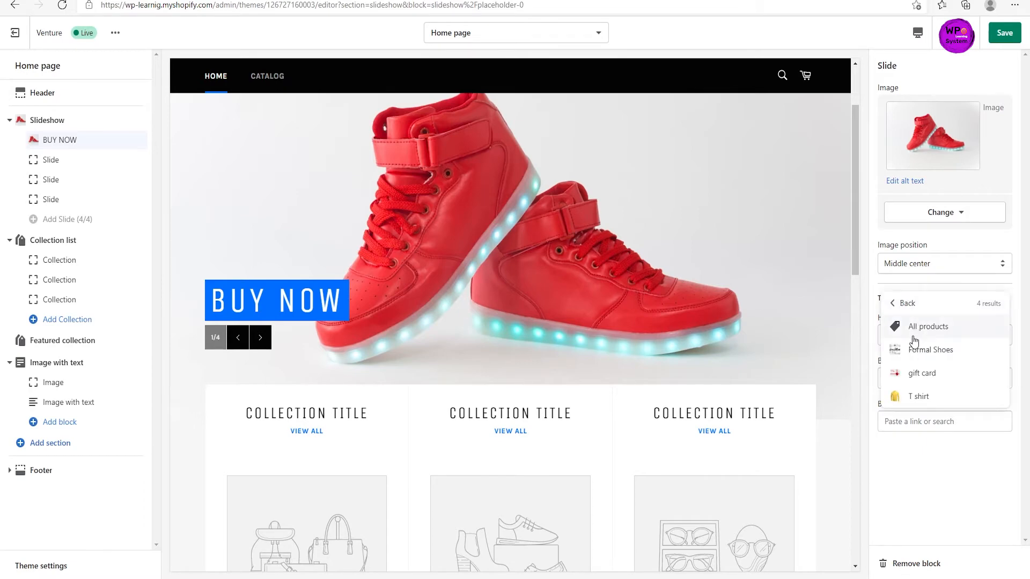
{"action": "left_click", "coordinate": [923, 353]}
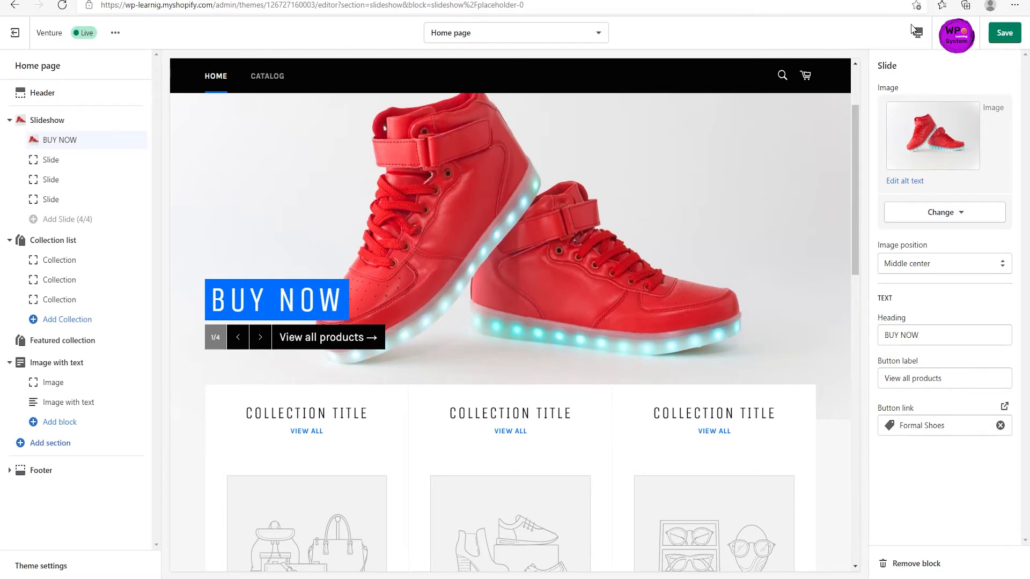
{"action": "left_click", "coordinate": [1000, 32]}
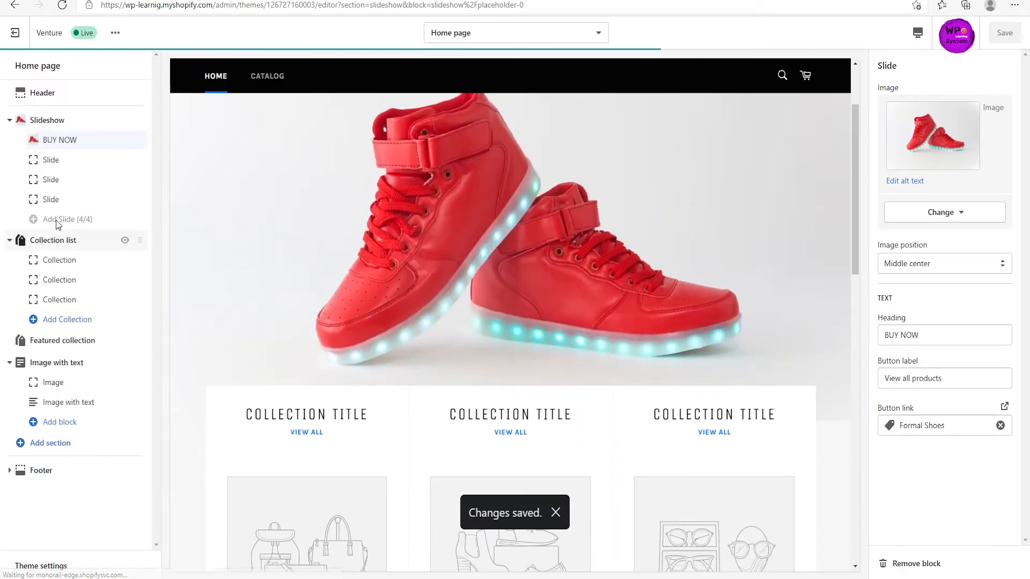
Set the second slide's image to the seated man in a white shirt, searching the free images for "SHIRT".
{"action": "left_click", "coordinate": [48, 160]}
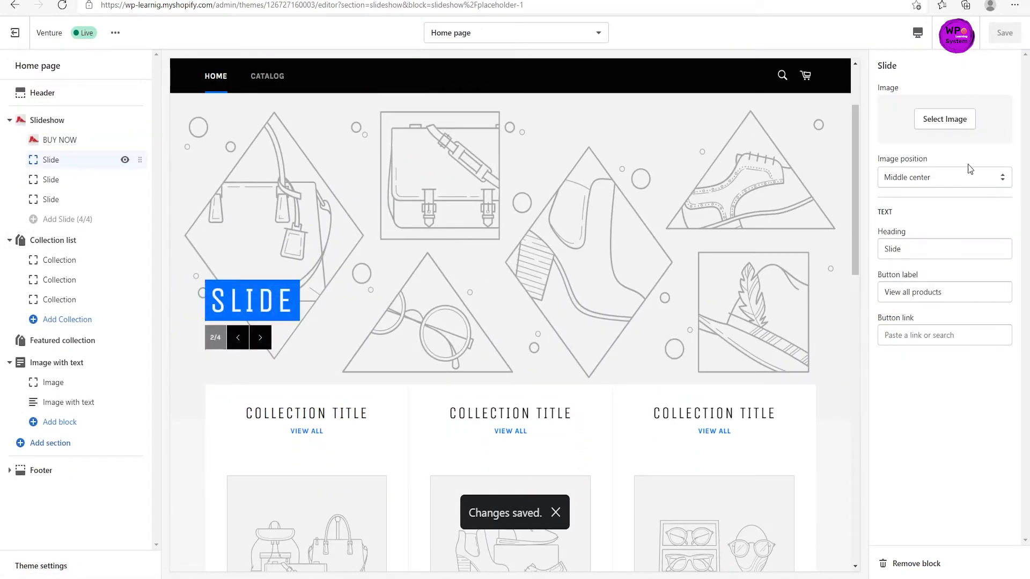
{"action": "left_click", "coordinate": [960, 120]}
{"action": "left_click", "coordinate": [972, 107]}
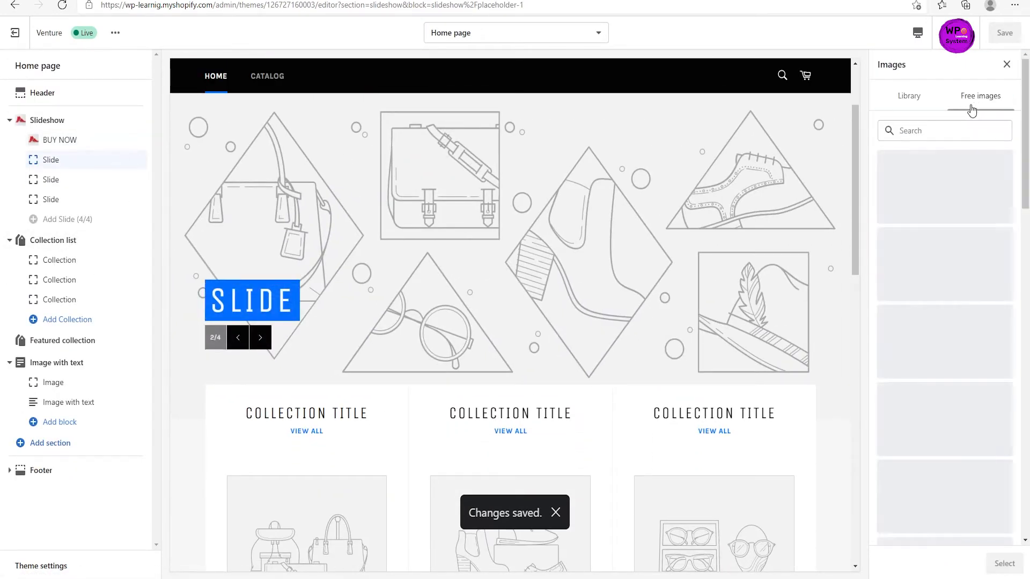
{"action": "left_click", "coordinate": [939, 131]}
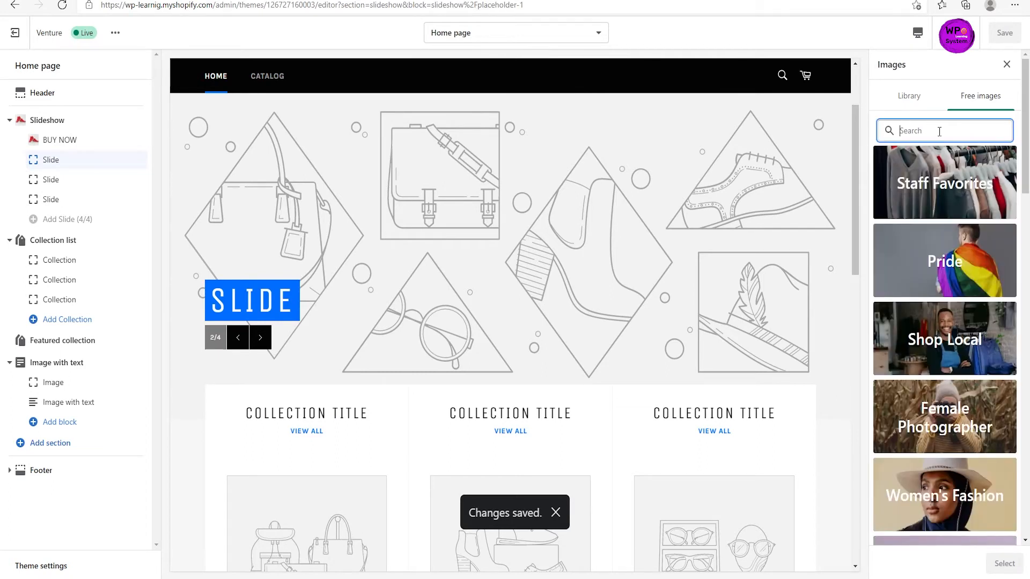
{"action": "type", "text": "SHIRT"}
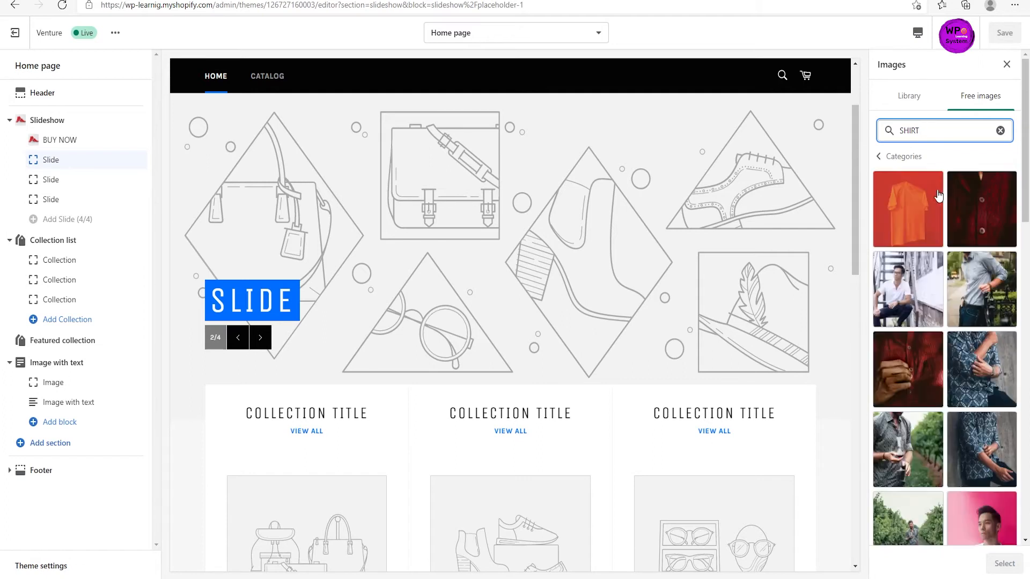
{"action": "left_click", "coordinate": [920, 290]}
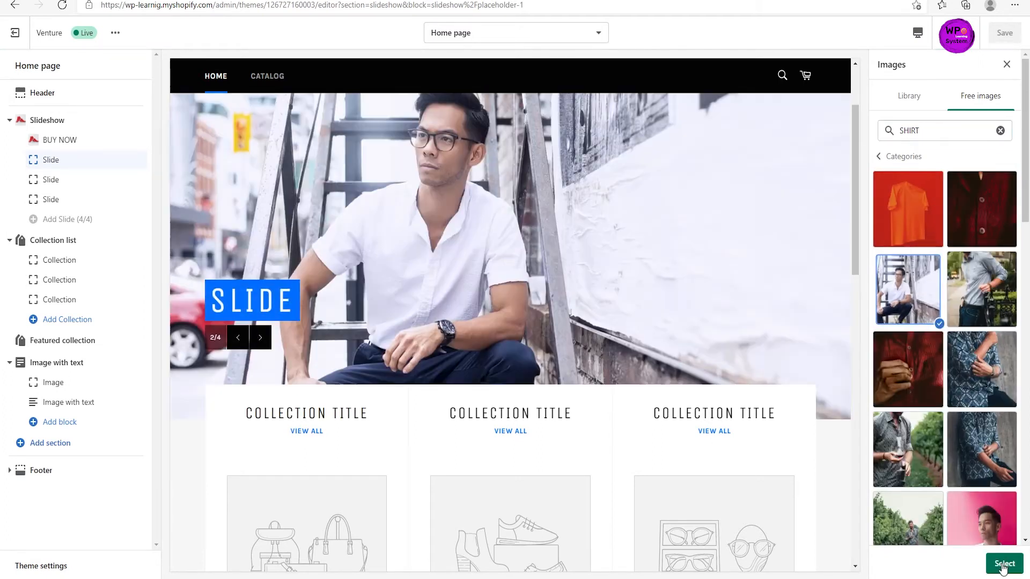
{"action": "left_click", "coordinate": [1003, 564]}
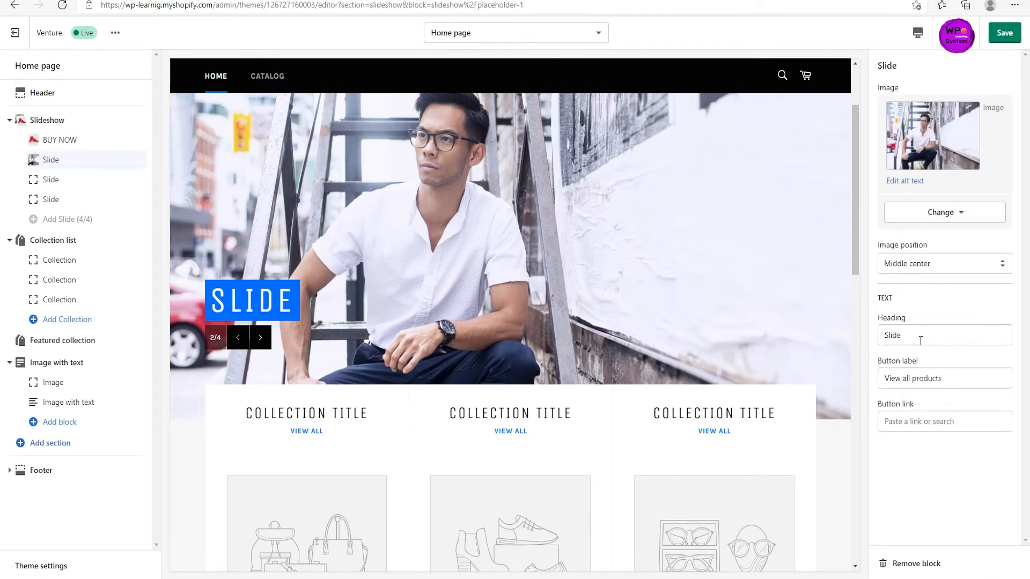
Set the second slide's heading to "BUY NOW".
{"action": "left_click_drag", "start_coordinate": [921, 341], "coordinate": [858, 335]}
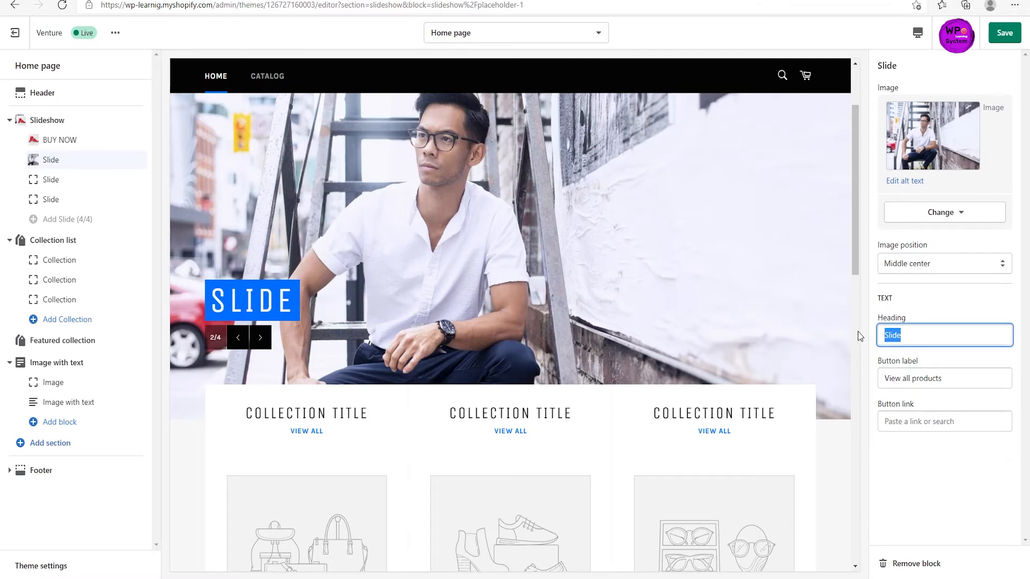
{"action": "type", "text": "B"}
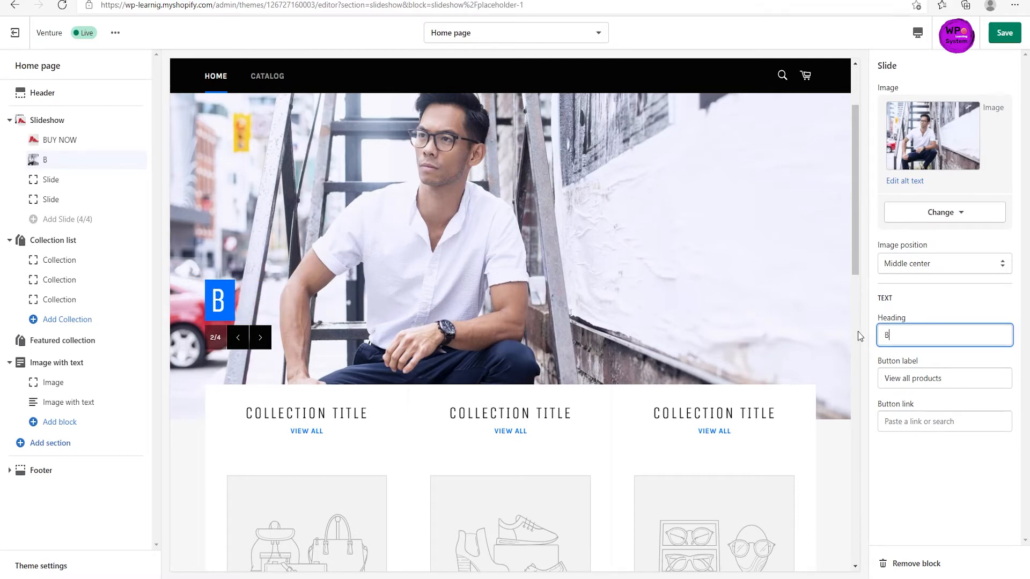
{"action": "type", "text": "UY NOW"}
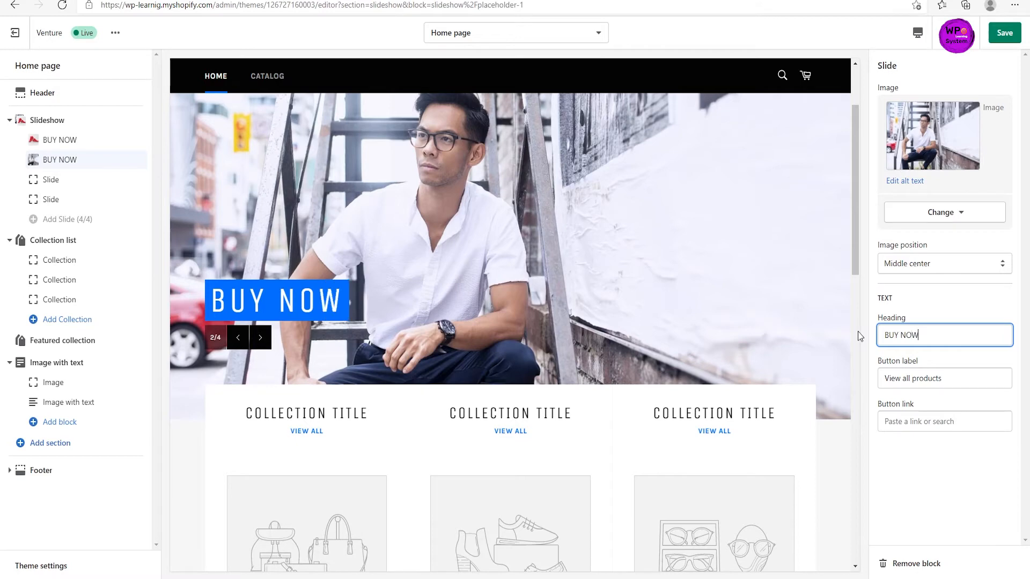
Link the second slide's button to the T shirt product and save the changes.
{"action": "left_click", "coordinate": [886, 422]}
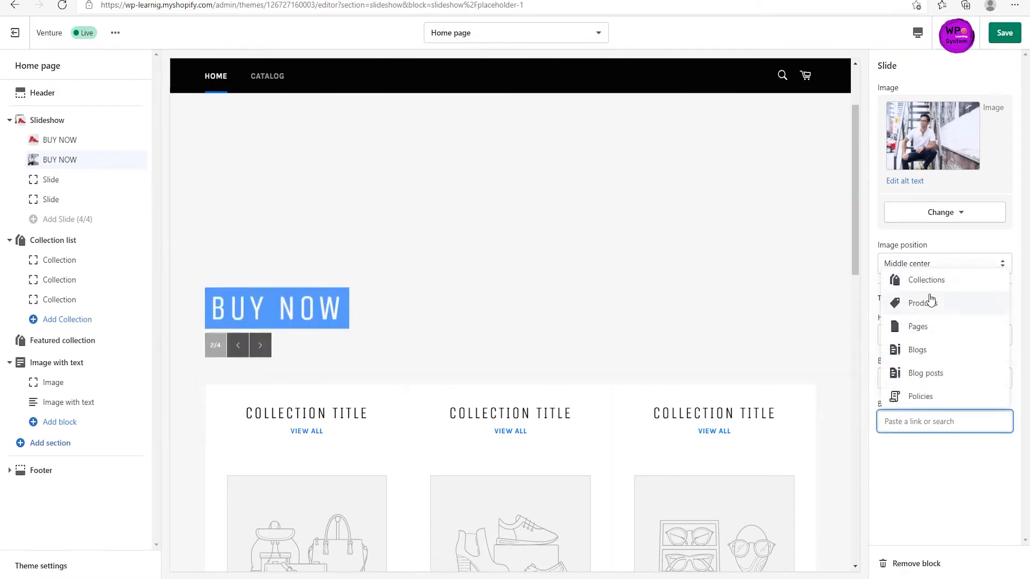
{"action": "left_click", "coordinate": [928, 305]}
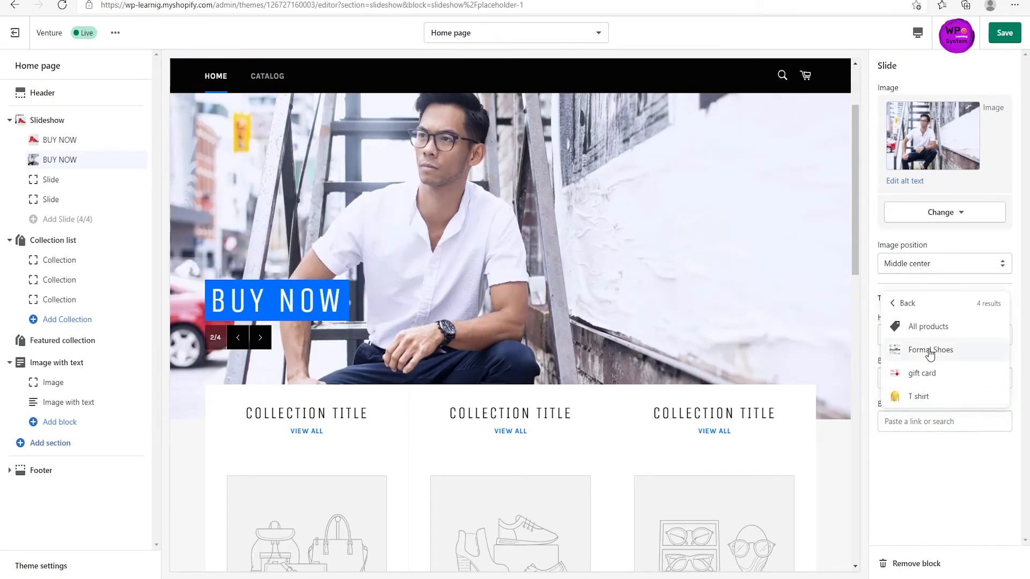
{"action": "left_click", "coordinate": [920, 396]}
{"action": "left_click", "coordinate": [1001, 35]}
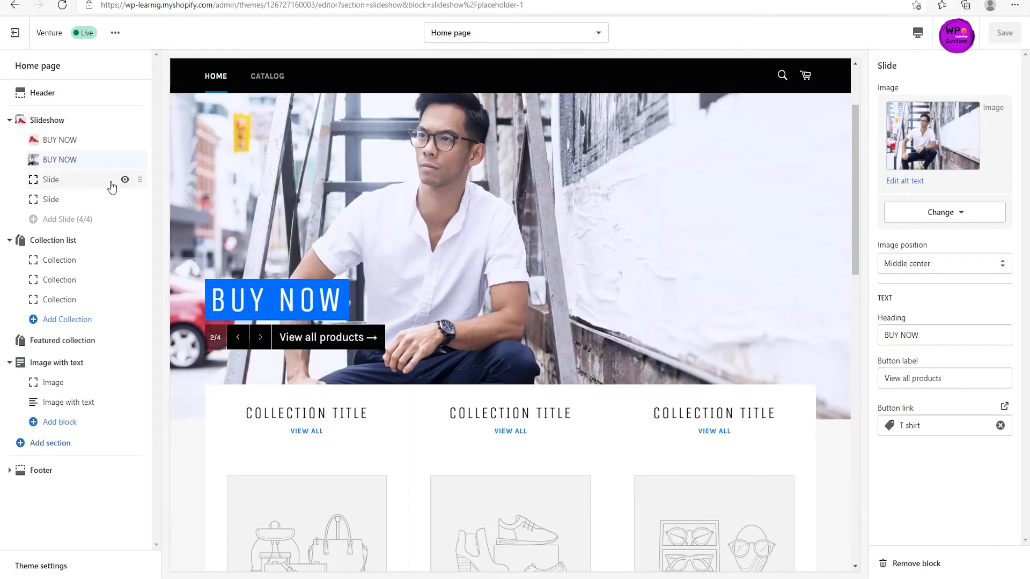
Hide the third and fourth slides of the slideshow and save the changes.
{"action": "left_click", "coordinate": [125, 180]}
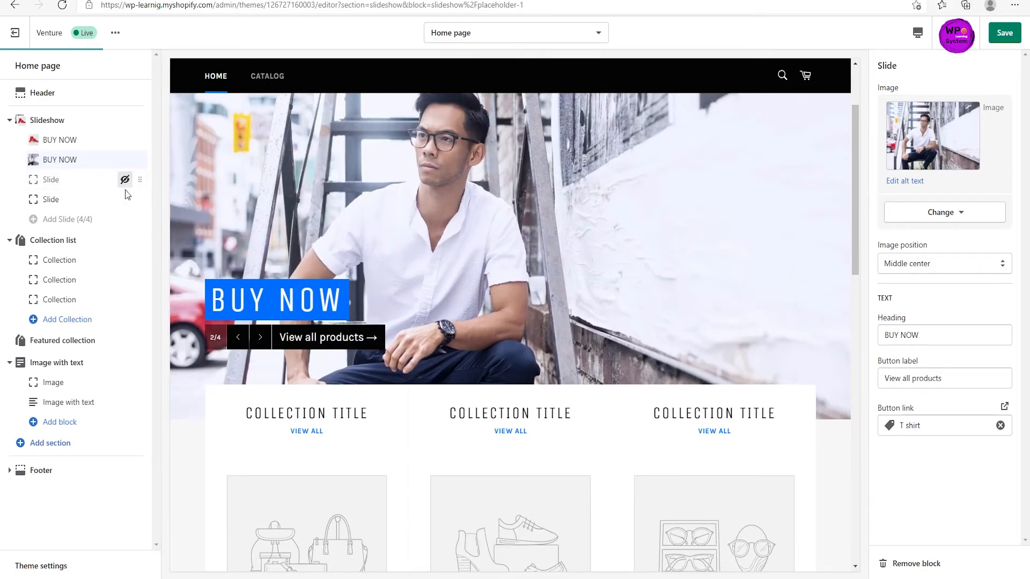
{"action": "left_click", "coordinate": [125, 200]}
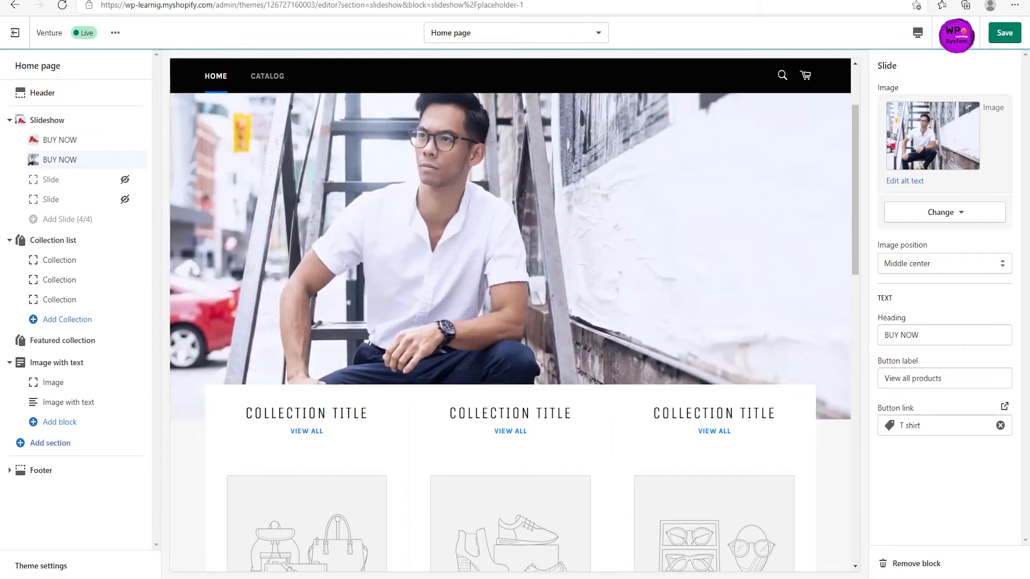
{"action": "left_click", "coordinate": [1000, 38]}
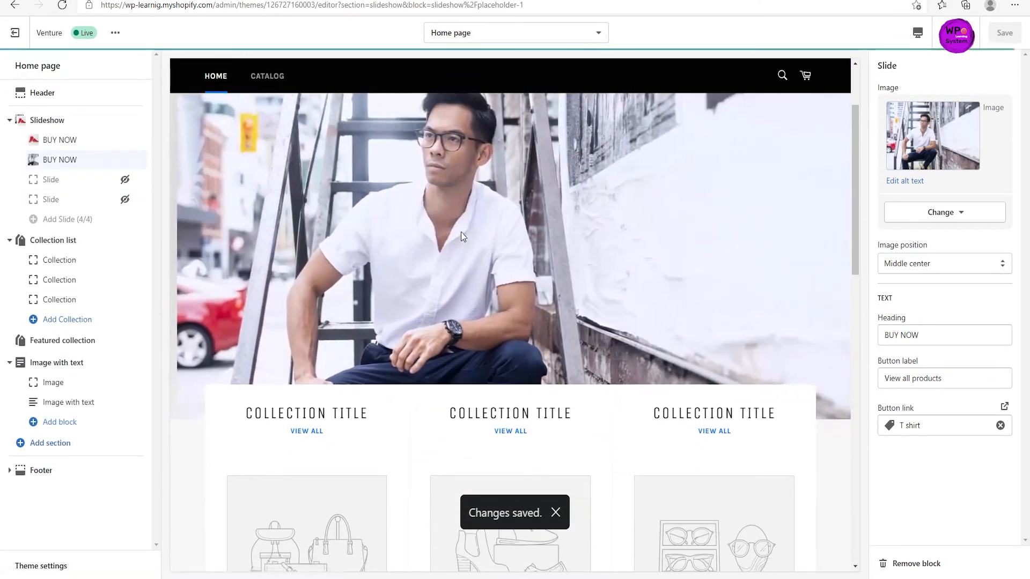
View the live online store and examine the home page's slideshow and collection sections.
{"action": "scroll", "coordinate": [453, 232], "scroll_direction": "down", "scroll_amount": 2}
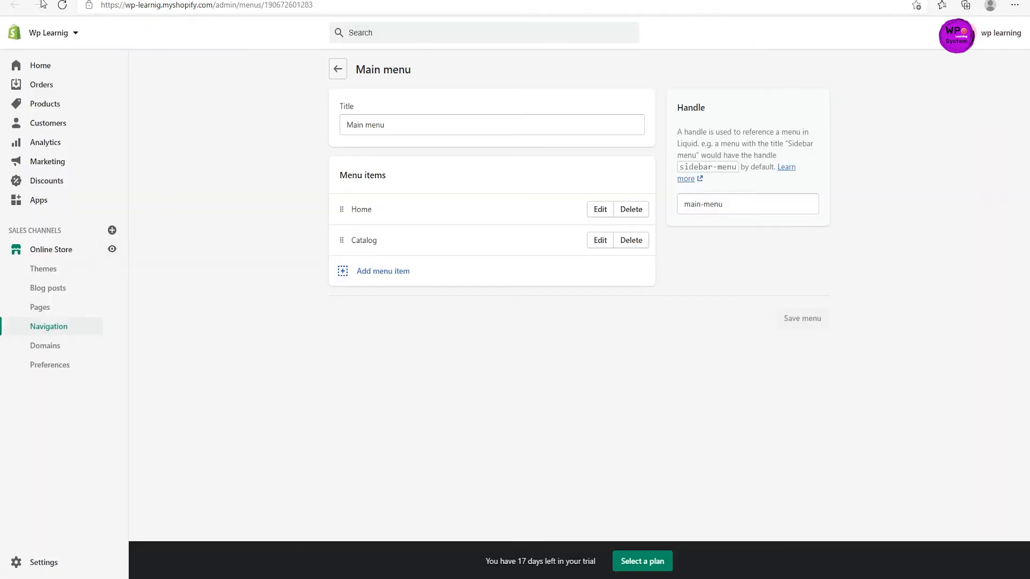
{"action": "left_click", "coordinate": [111, 249]}
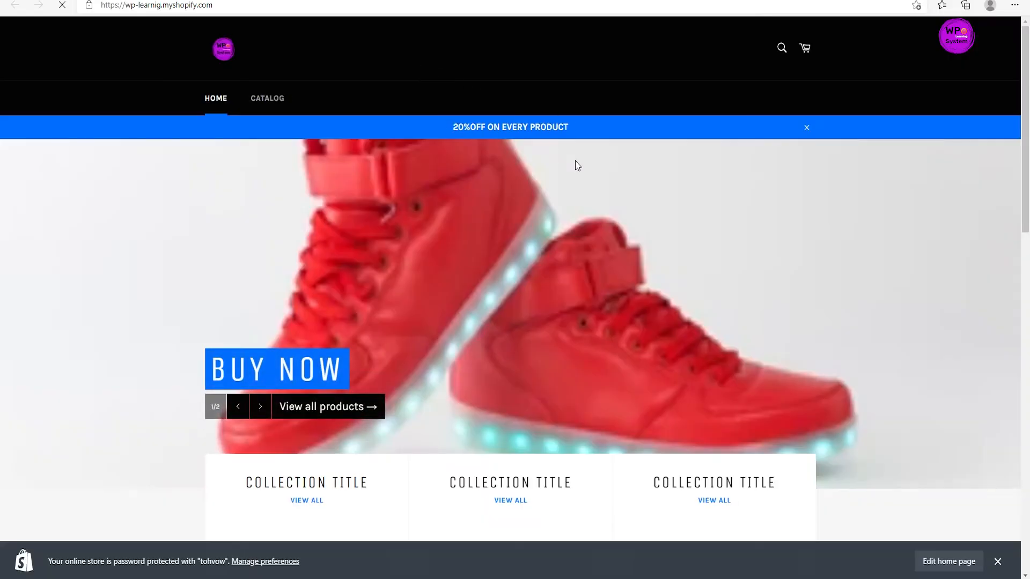
{"action": "scroll", "coordinate": [575, 161], "scroll_direction": "down", "scroll_amount": 5}
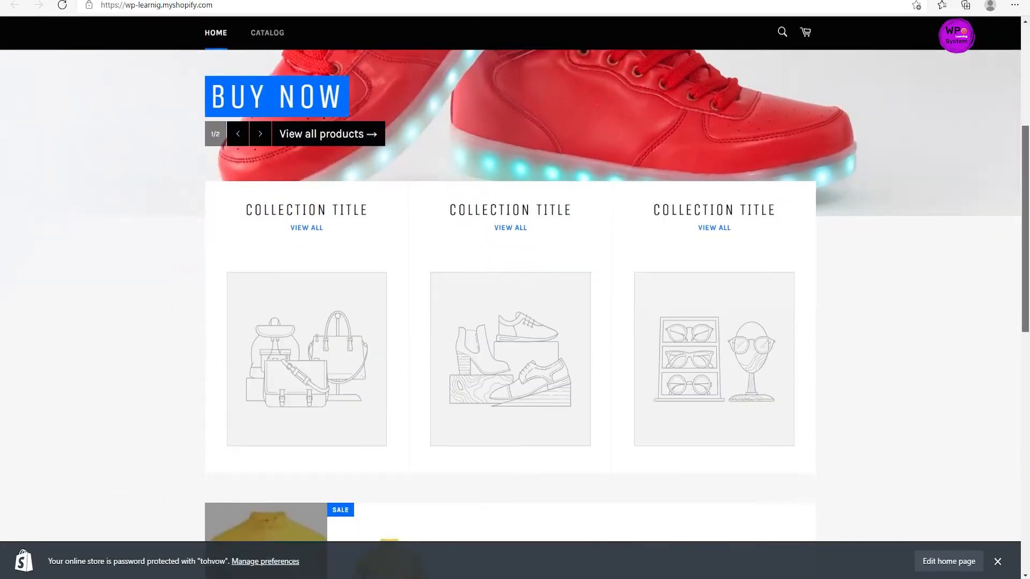
Examine the live home page, switching between the two slides to check how their images fit and reviewing the collection sections.
{"action": "scroll", "coordinate": [515, 290], "scroll_direction": "up", "scroll_amount": 5}
{"action": "scroll", "coordinate": [515, 290], "scroll_direction": "down", "scroll_amount": 6}
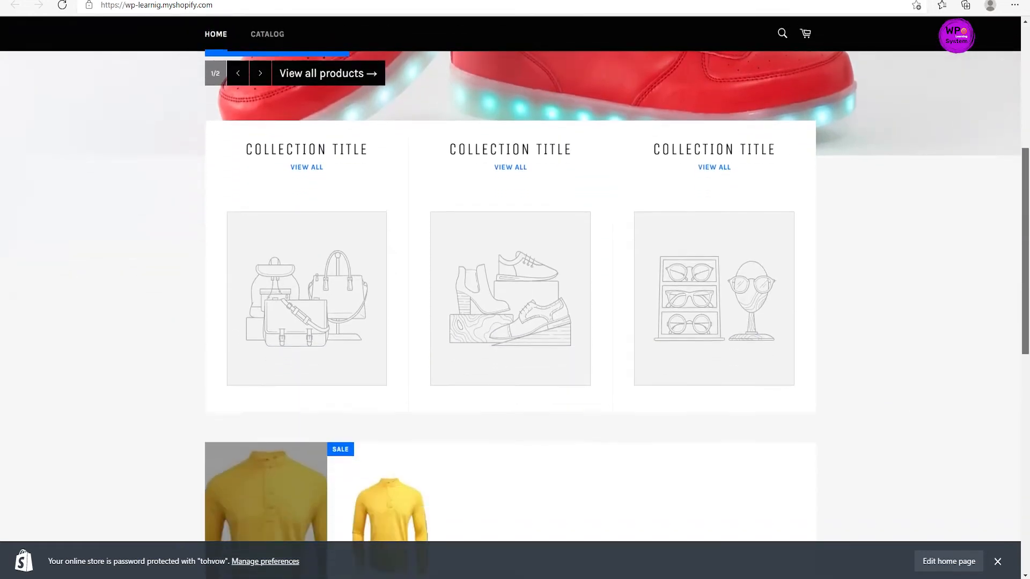
{"action": "left_click_drag", "start_coordinate": [1027, 265], "coordinate": [1027, 172]}
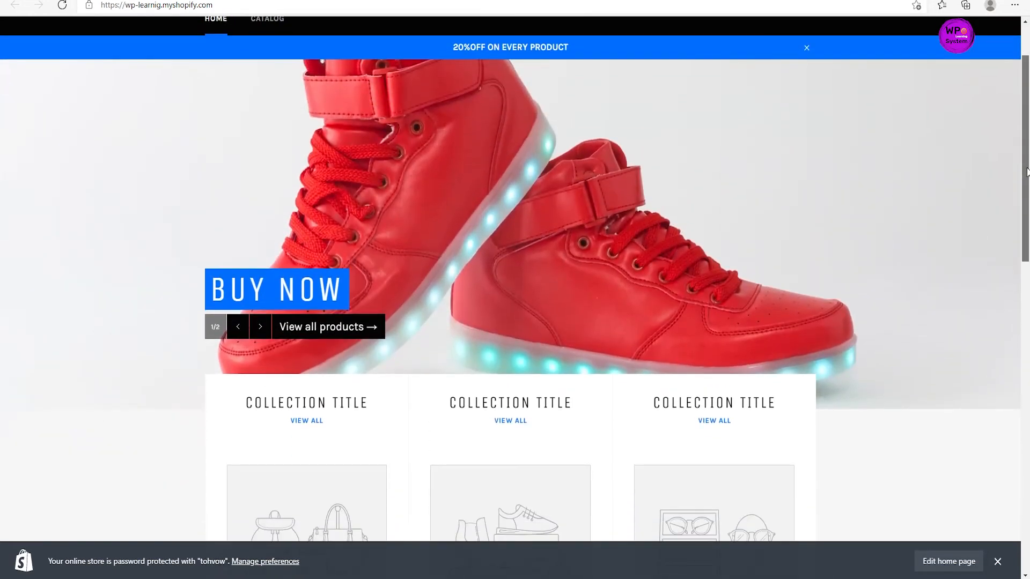
{"action": "left_click", "coordinate": [262, 328]}
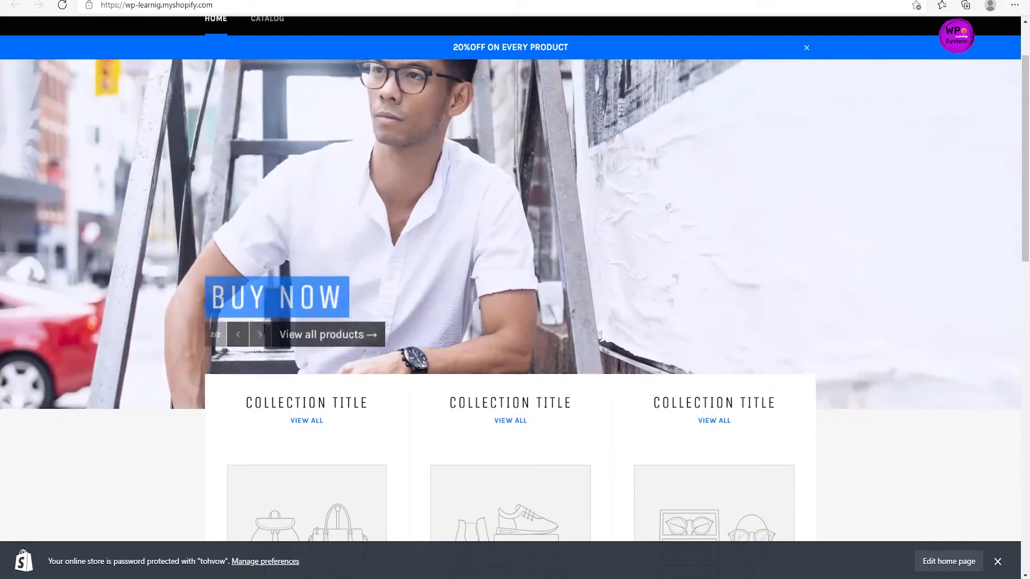
{"action": "scroll", "coordinate": [264, 329], "scroll_direction": "up", "scroll_amount": 2}
{"action": "scroll", "coordinate": [324, 254], "scroll_direction": "down", "scroll_amount": 2}
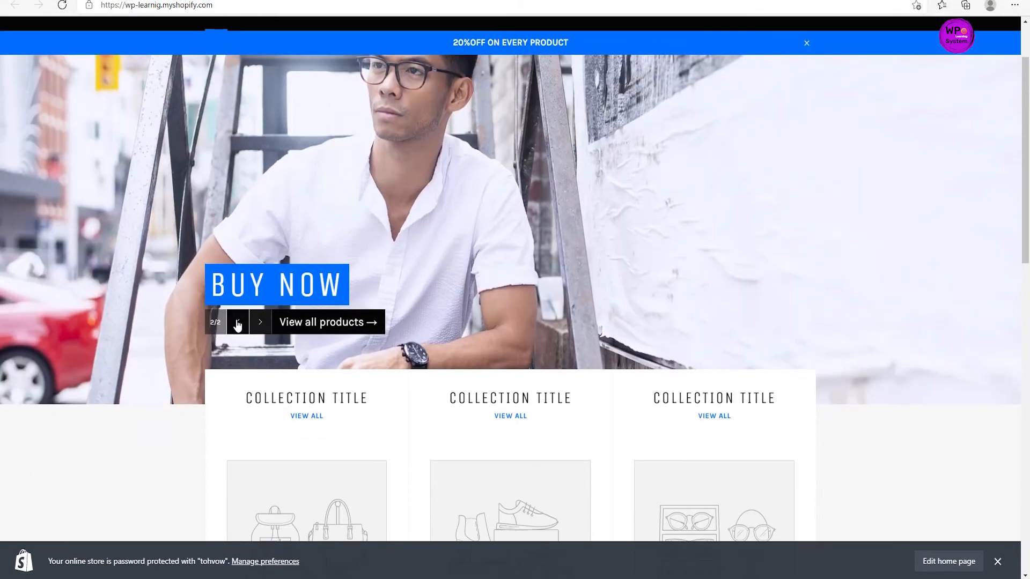
{"action": "scroll", "coordinate": [238, 326], "scroll_direction": "up", "scroll_amount": 2}
{"action": "left_click", "coordinate": [241, 408]}
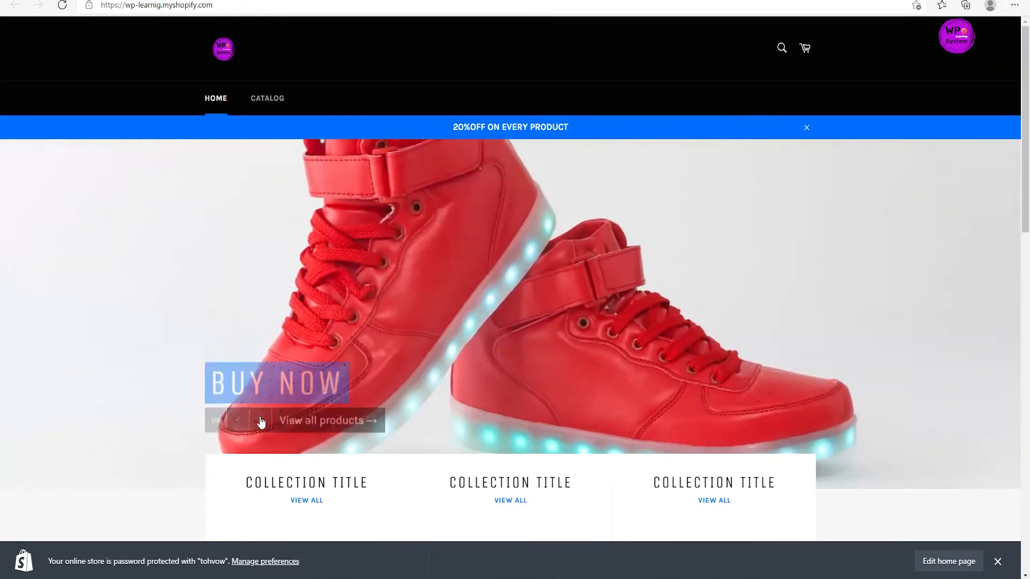
{"action": "left_click", "coordinate": [261, 407]}
{"action": "scroll", "coordinate": [439, 217], "scroll_direction": "down", "scroll_amount": 3}
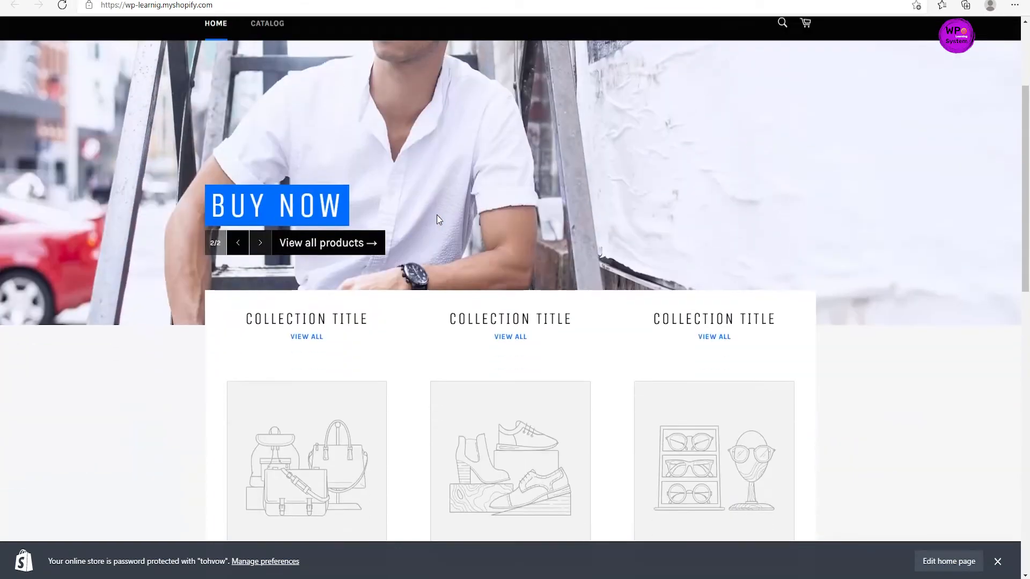
{"action": "scroll", "coordinate": [437, 214], "scroll_direction": "up", "scroll_amount": 1}
{"action": "scroll", "coordinate": [437, 213], "scroll_direction": "up", "scroll_amount": 2}
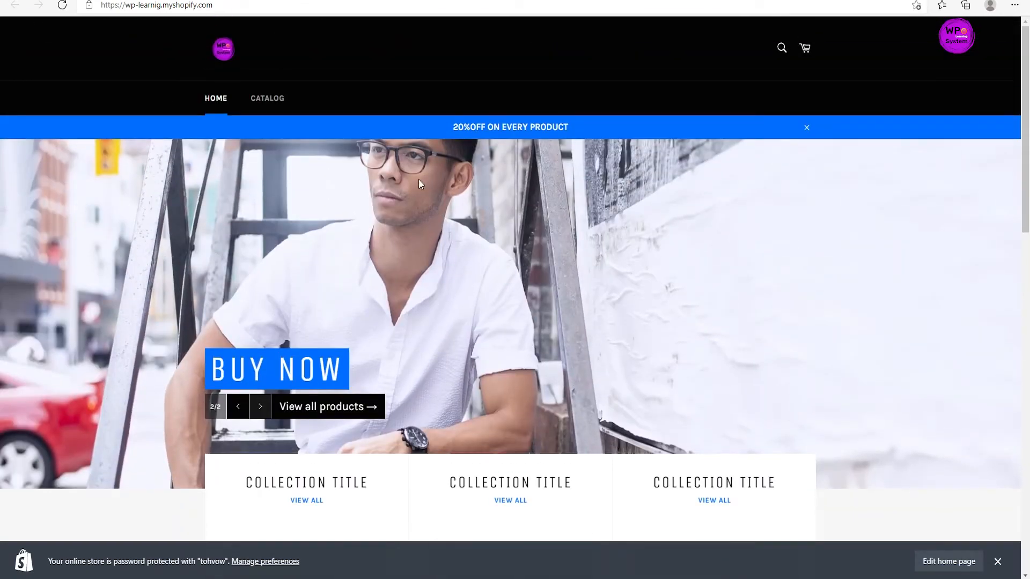
{"action": "scroll", "coordinate": [424, 161], "scroll_direction": "down", "scroll_amount": 5}
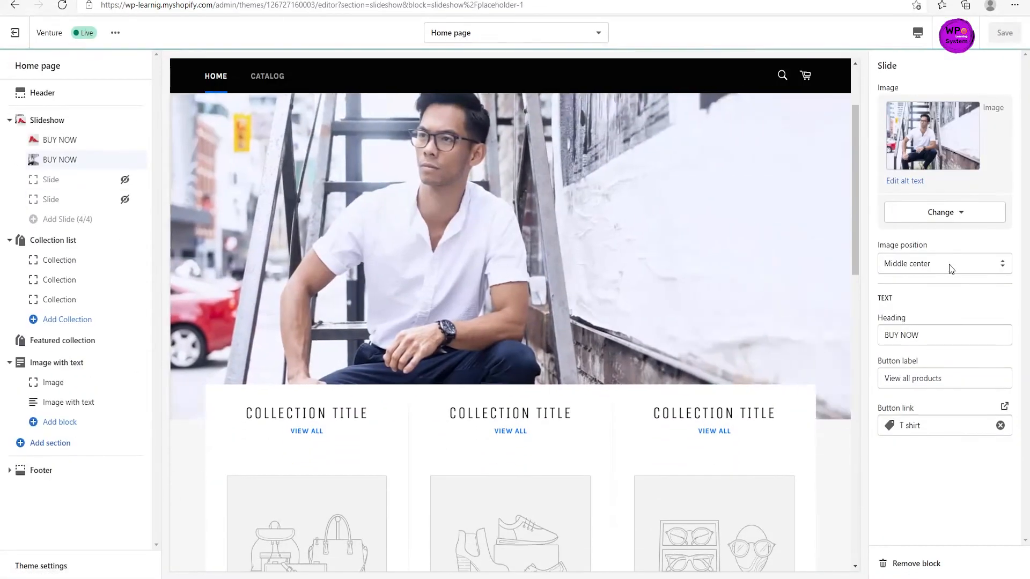
Try the Middle right and Bottom left image positions on the second slide.
{"action": "left_click", "coordinate": [948, 265]}
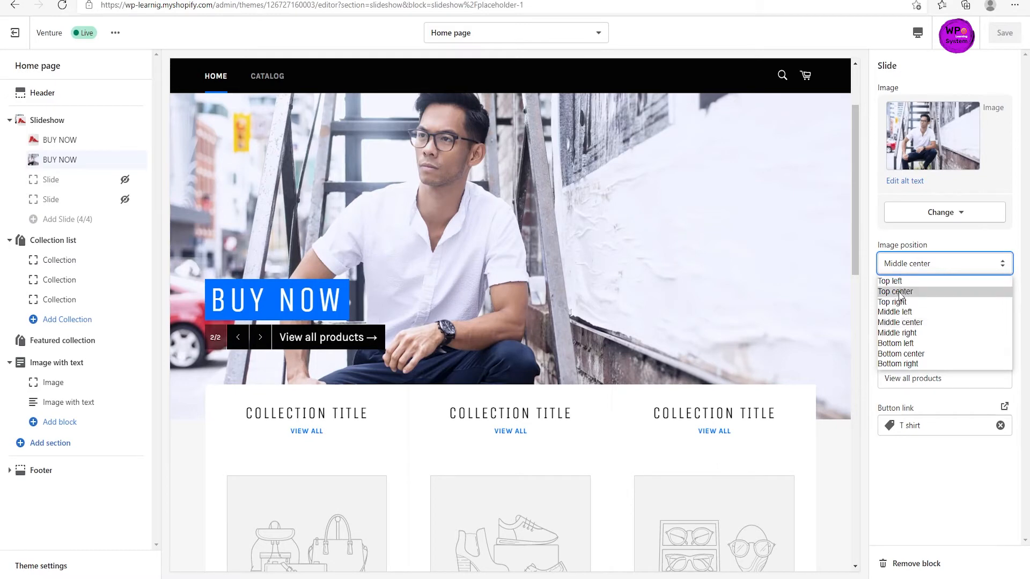
{"action": "left_click", "coordinate": [903, 324]}
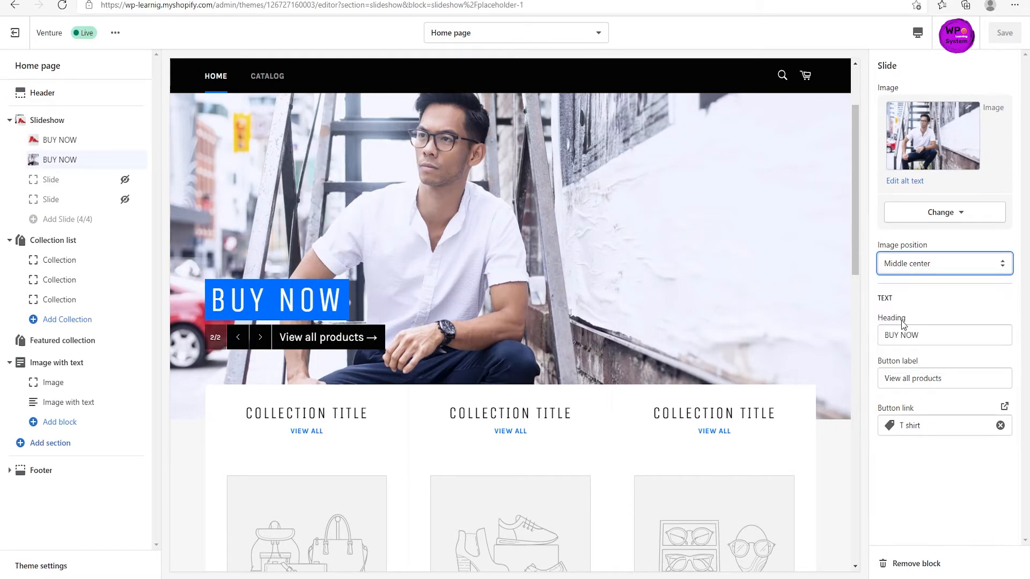
{"action": "left_click", "coordinate": [931, 268]}
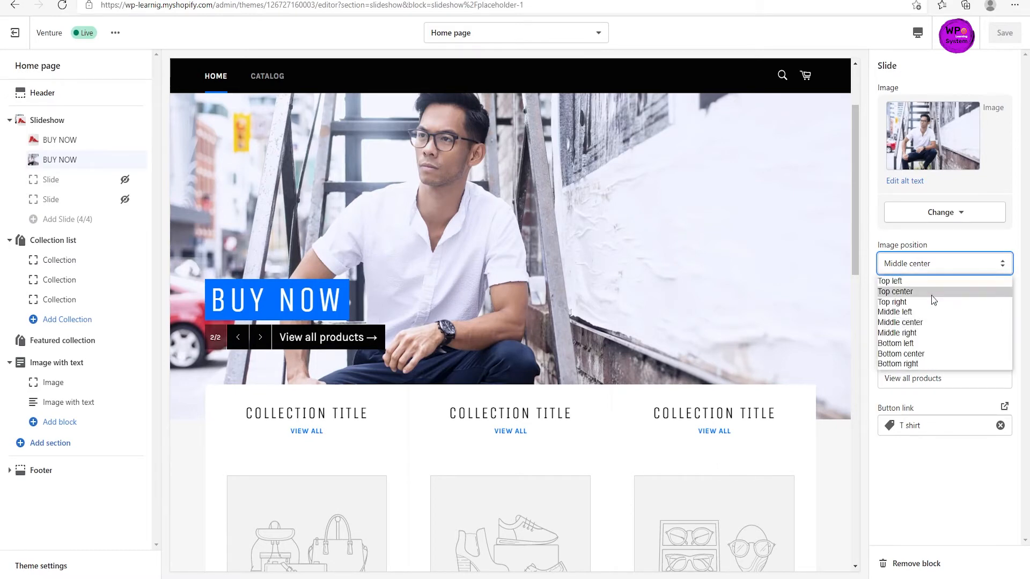
{"action": "left_click", "coordinate": [924, 334]}
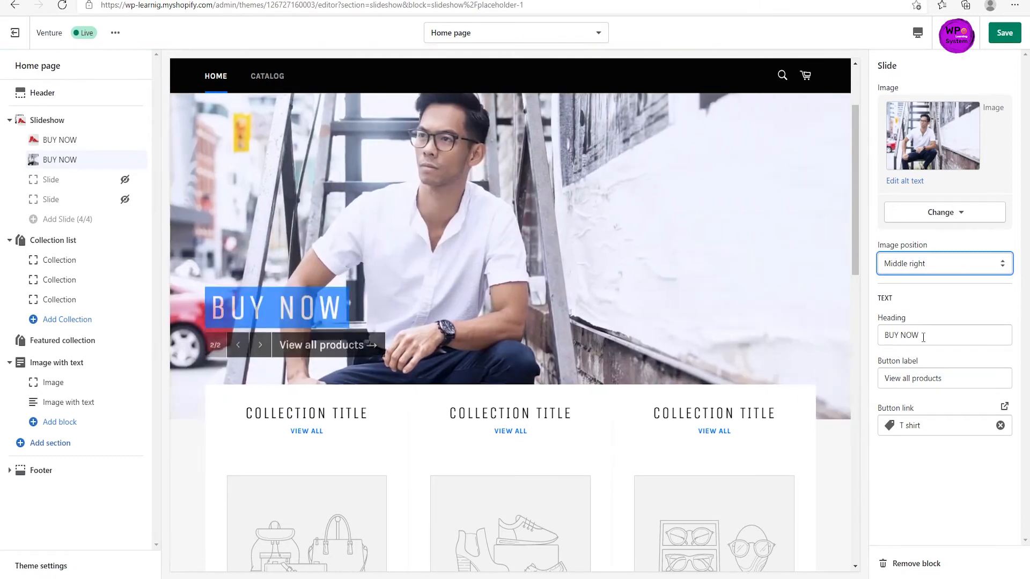
{"action": "left_click", "coordinate": [925, 266]}
{"action": "left_click", "coordinate": [914, 346]}
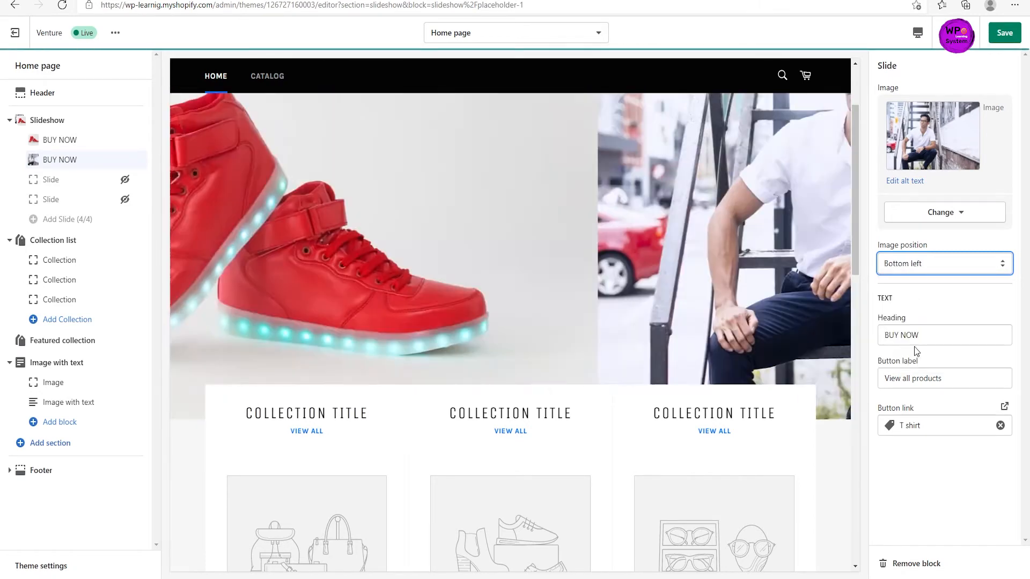
Set the second slide's image position to Top right and save the changes.
{"action": "left_click", "coordinate": [929, 263]}
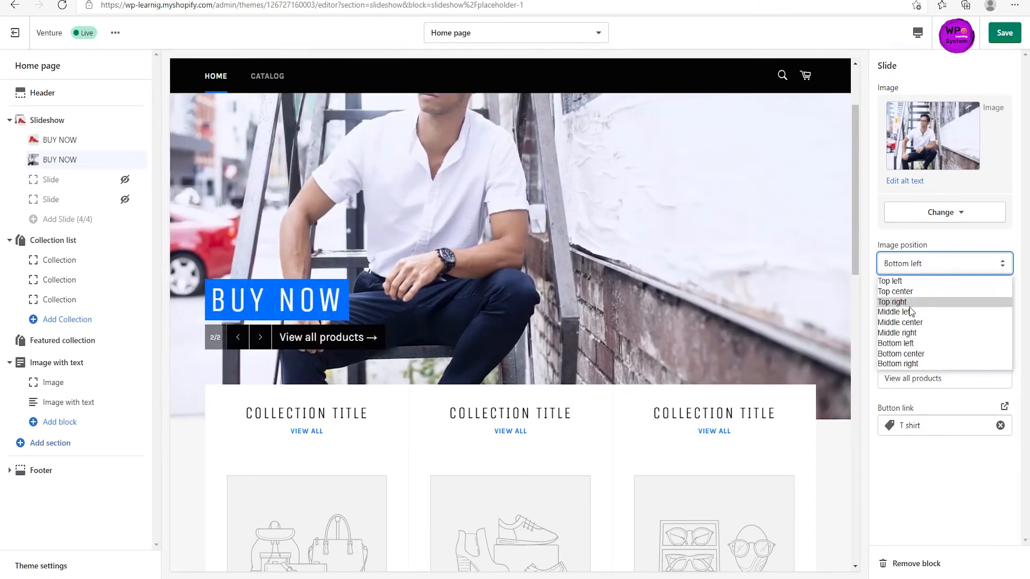
{"action": "left_click", "coordinate": [909, 304]}
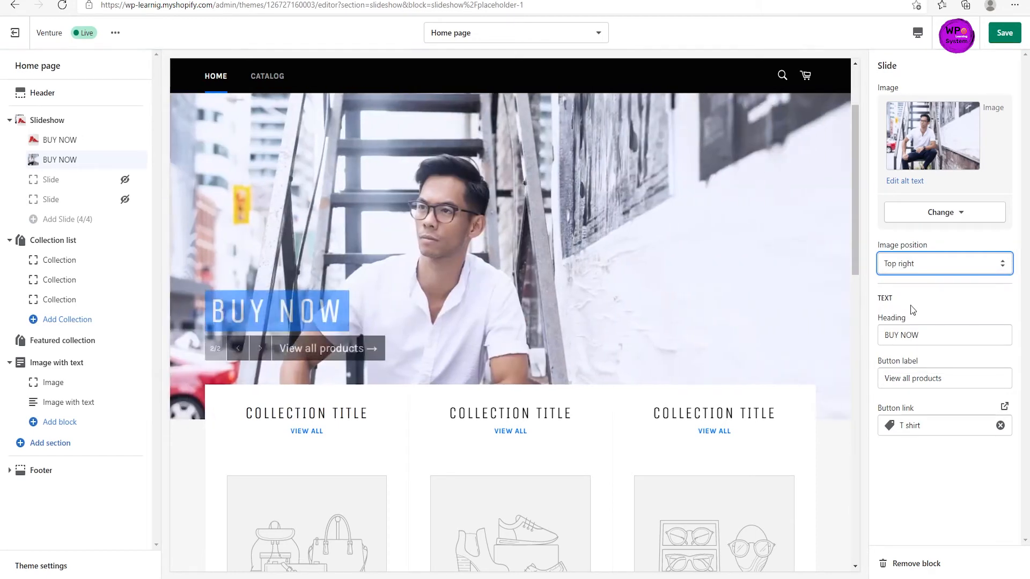
{"action": "left_click", "coordinate": [999, 37]}
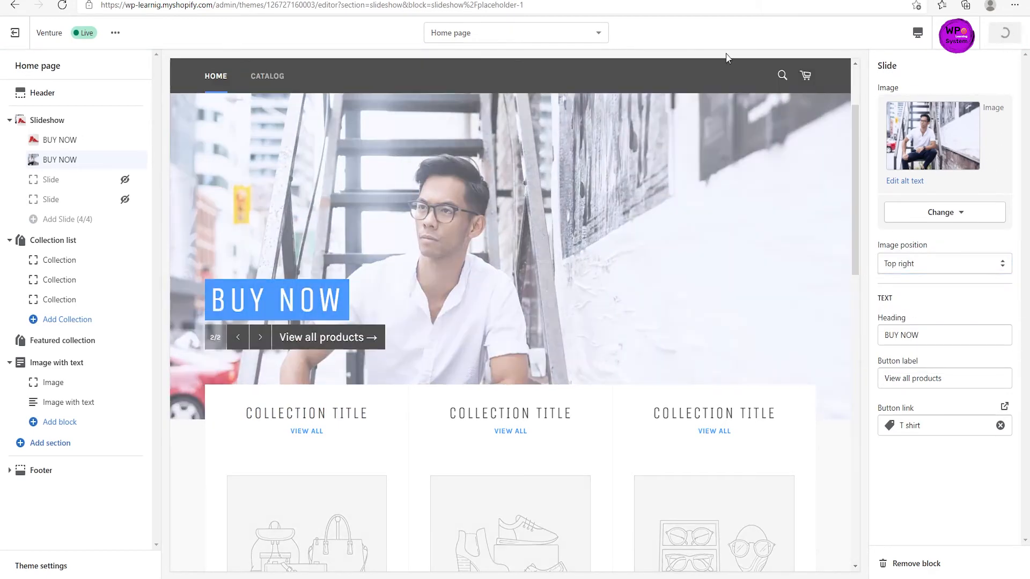
View the live online store, check the second slide's image on the home page, and close the store view.
{"action": "left_click", "coordinate": [15, 33]}
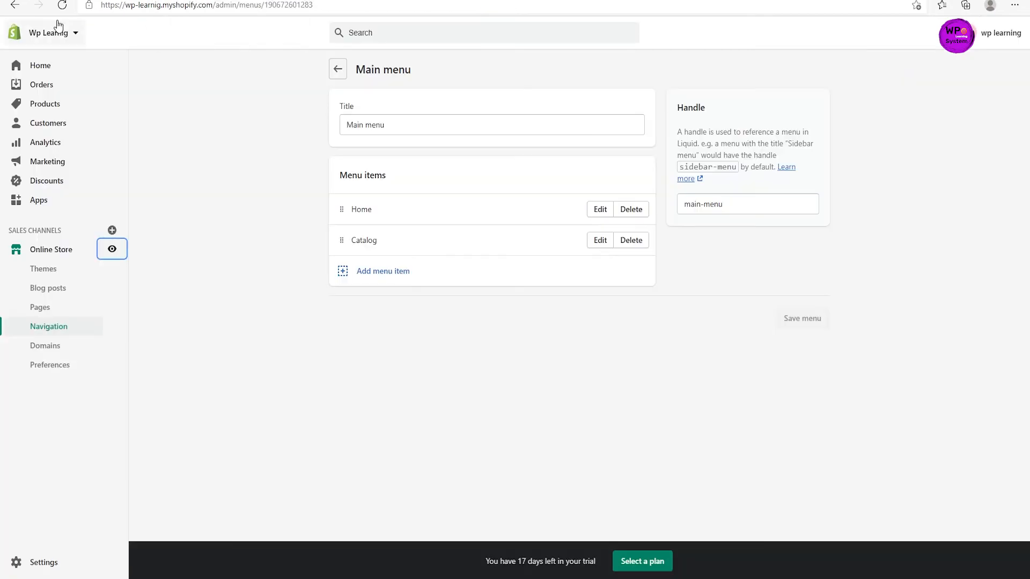
{"action": "left_click", "coordinate": [112, 248]}
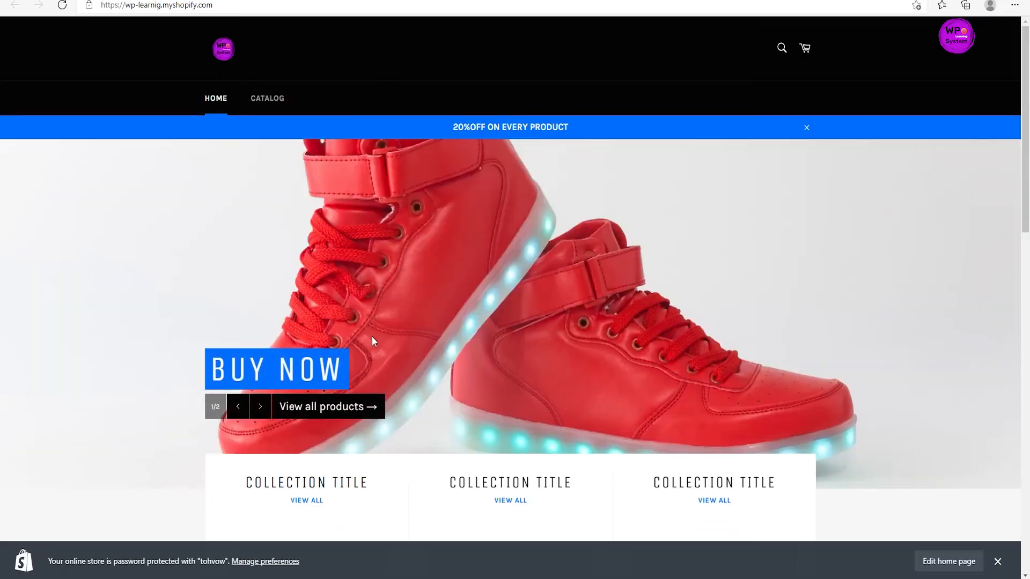
{"action": "left_click", "coordinate": [254, 417]}
{"action": "scroll", "coordinate": [380, 345], "scroll_direction": "down", "scroll_amount": 5}
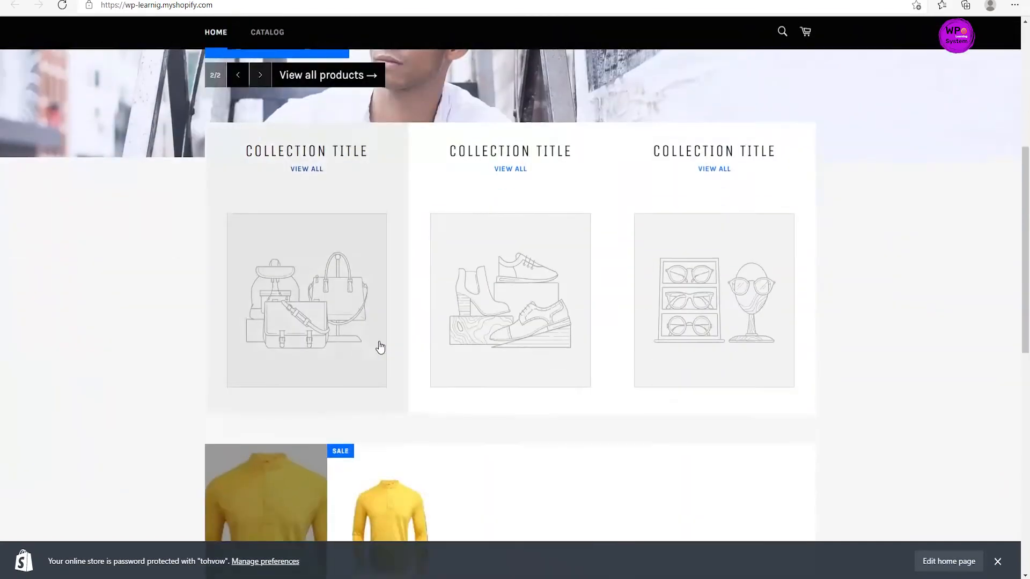
{"action": "scroll", "coordinate": [387, 341], "scroll_direction": "up", "scroll_amount": 3}
{"action": "scroll", "coordinate": [402, 319], "scroll_direction": "up", "scroll_amount": 2}
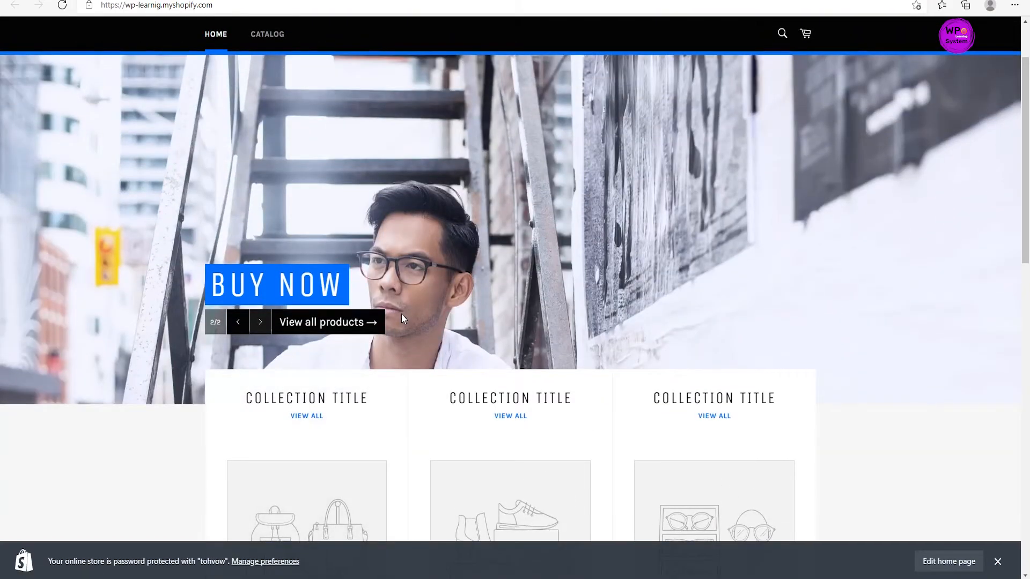
{"action": "scroll", "coordinate": [376, 293], "scroll_direction": "down", "scroll_amount": 2}
{"action": "key", "text": "ctrl+w"}
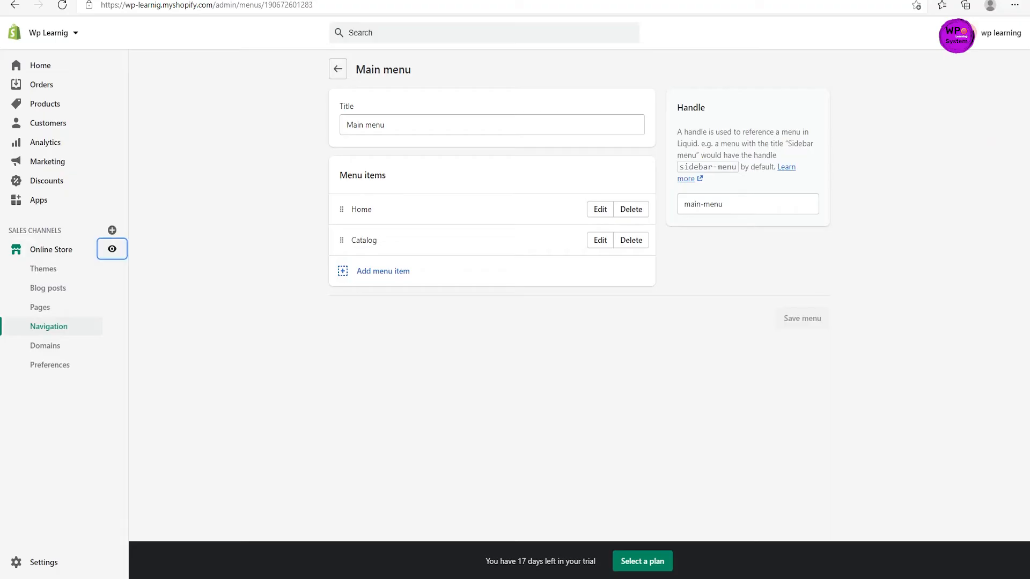
In the theme editor, assign the Home page collection to the first collection block of the Collection list section.
{"action": "key", "text": "ctrl+Tab"}
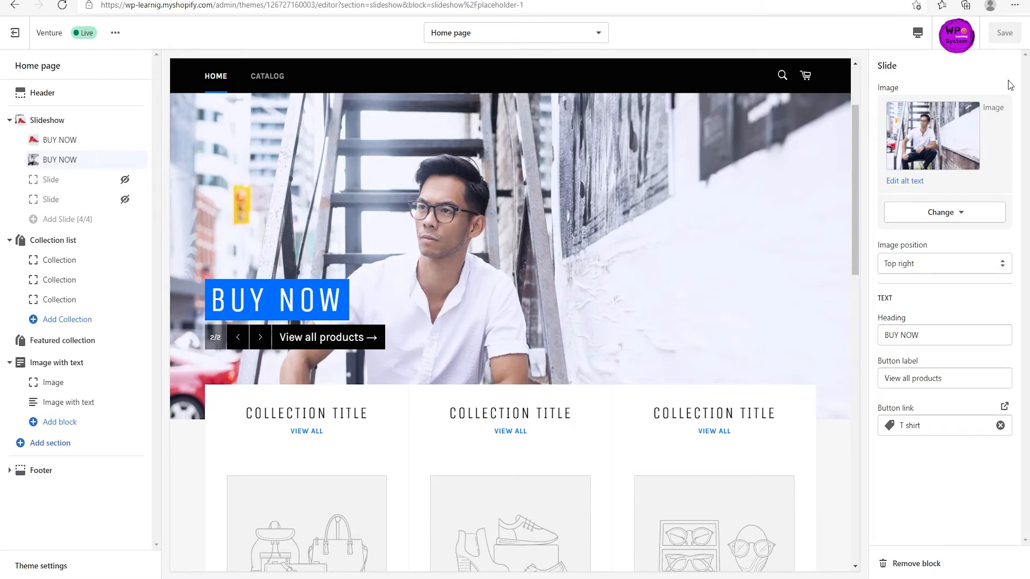
{"action": "left_click", "coordinate": [61, 242]}
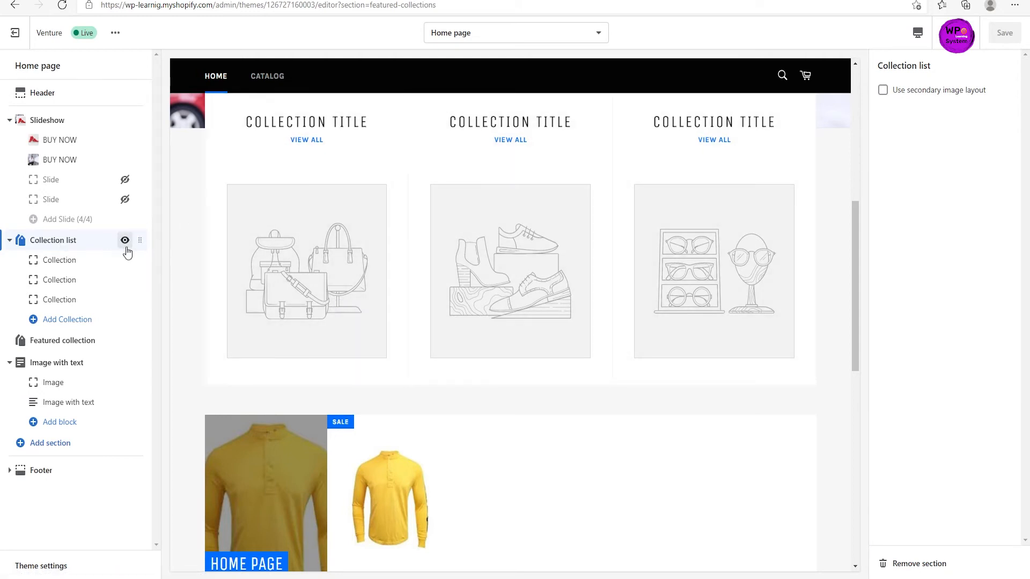
{"action": "left_click", "coordinate": [53, 267]}
{"action": "left_click", "coordinate": [958, 110]}
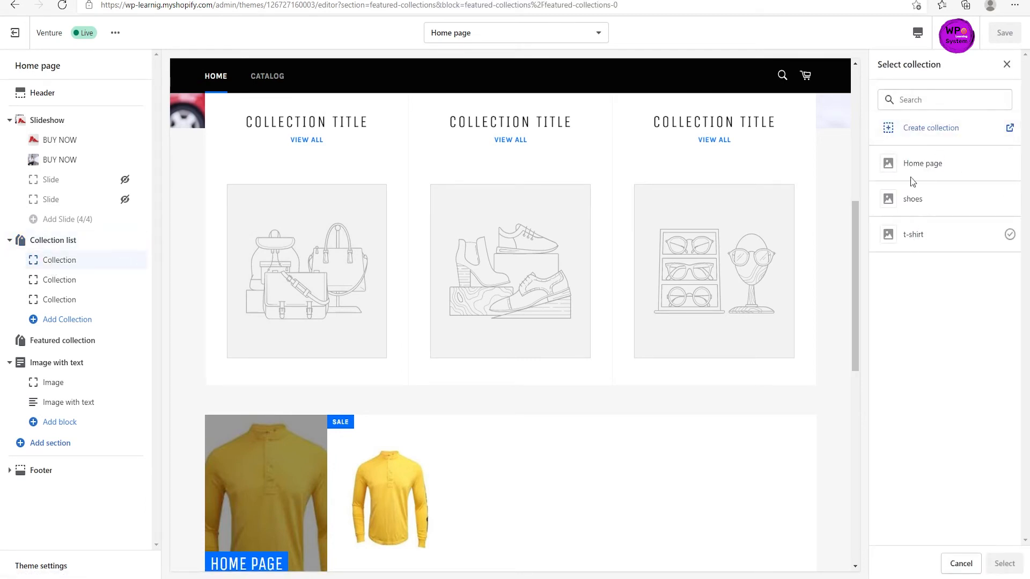
{"action": "left_click", "coordinate": [915, 172]}
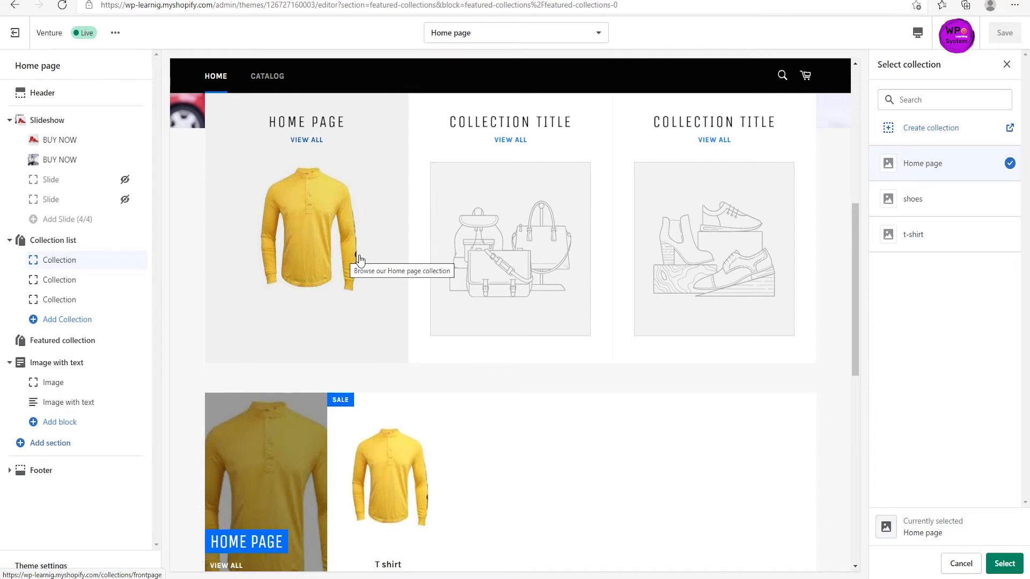
{"action": "left_click", "coordinate": [1002, 565]}
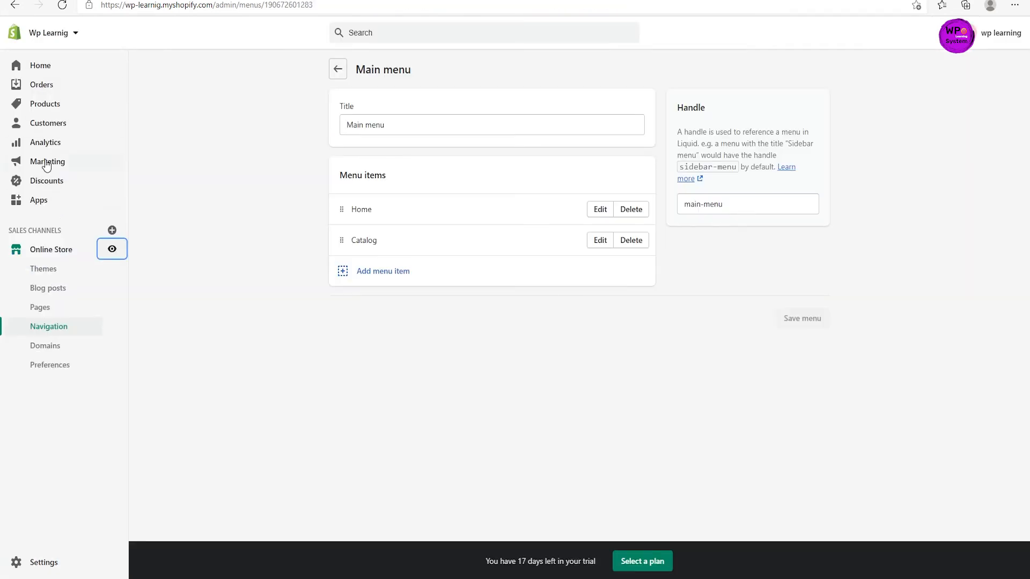
In the store admin, open the Home page collection from the product collections for editing.
{"action": "left_click", "coordinate": [51, 104]}
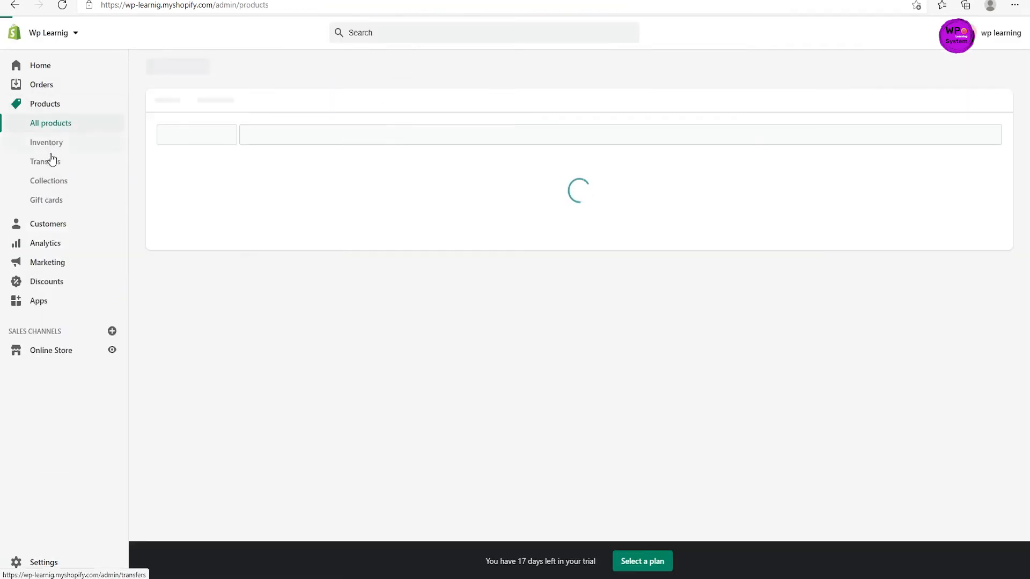
{"action": "left_click", "coordinate": [52, 187]}
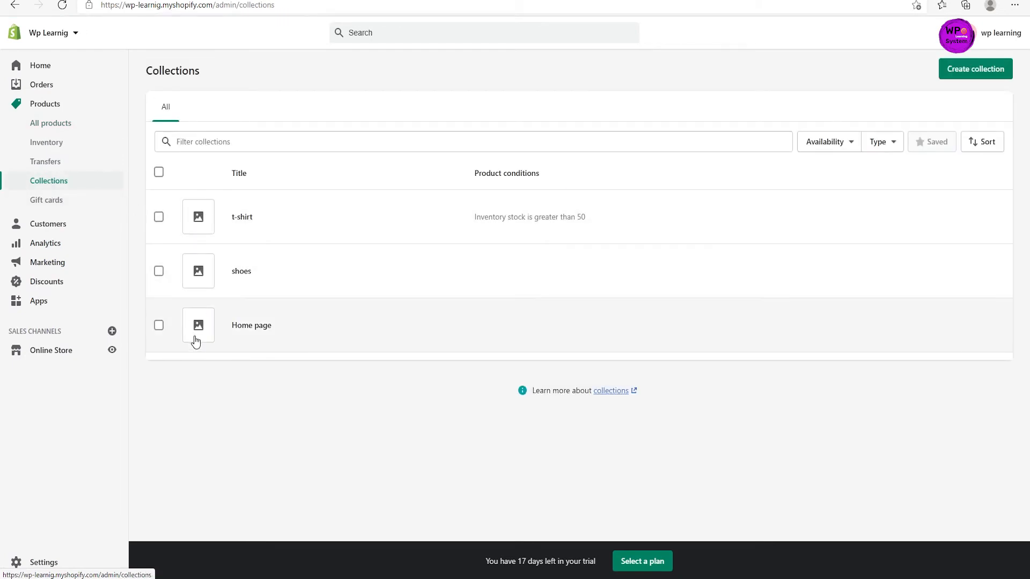
{"action": "left_click", "coordinate": [247, 344]}
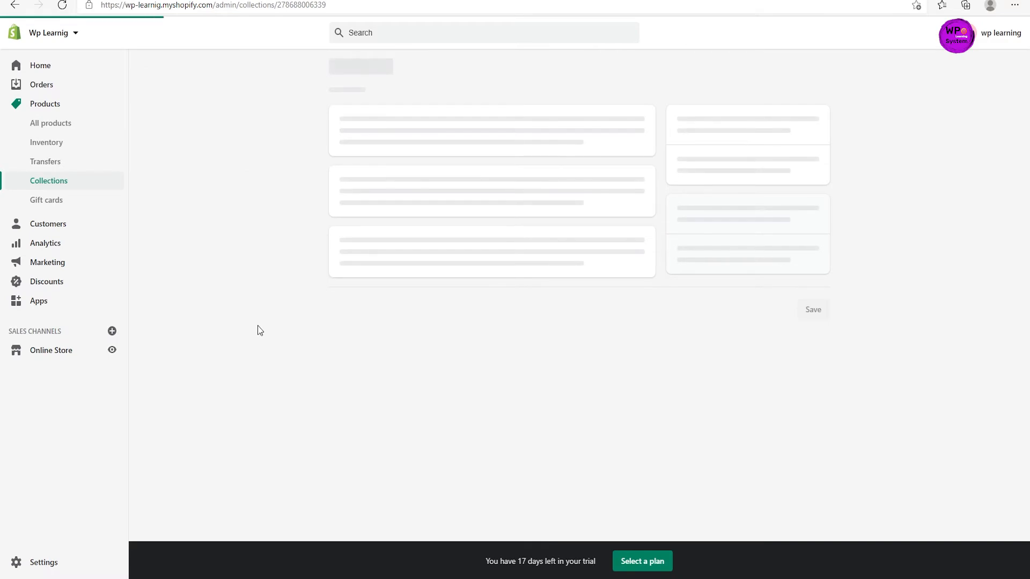
Add the "imgbin-stock-photography-student-course-homework-student" JPG from Downloads as the Home page collection's image, save it, and return to the collections list.
{"action": "left_click", "coordinate": [731, 360]}
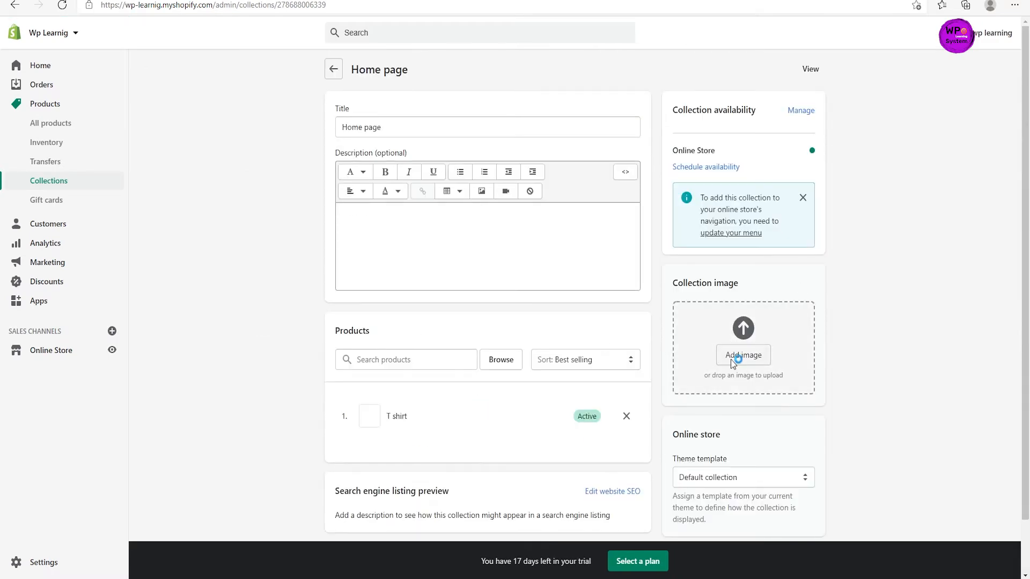
{"action": "scroll", "coordinate": [263, 191], "scroll_direction": "down", "scroll_amount": 1}
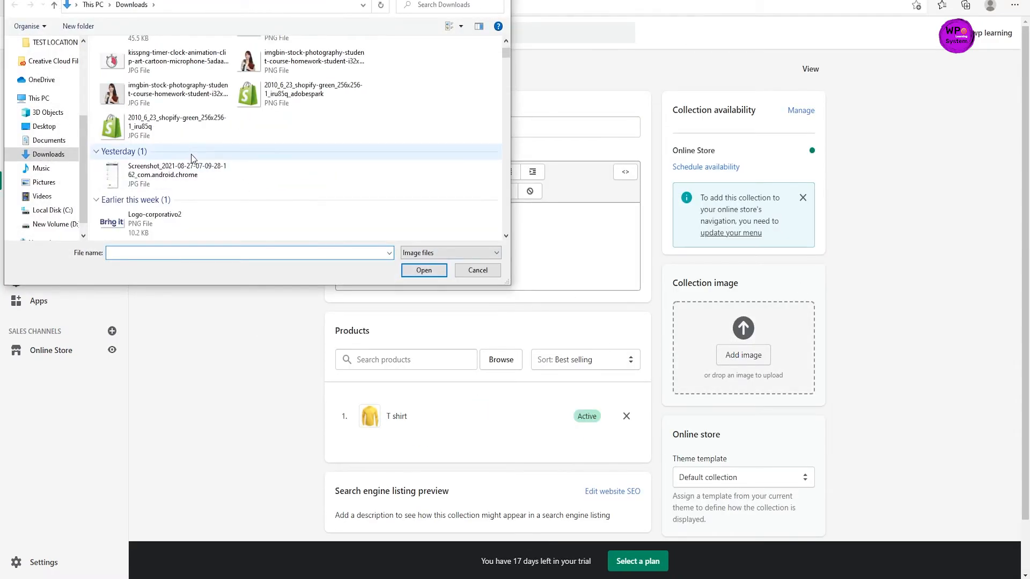
{"action": "scroll", "coordinate": [192, 158], "scroll_direction": "down", "scroll_amount": 3}
{"action": "scroll", "coordinate": [185, 146], "scroll_direction": "up", "scroll_amount": 3}
{"action": "left_click", "coordinate": [166, 81]}
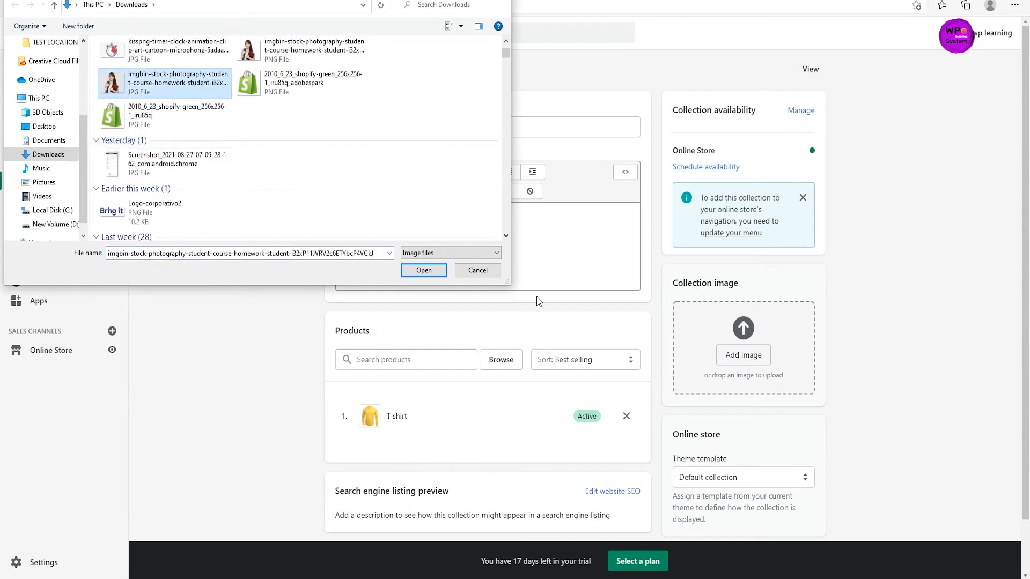
{"action": "left_click", "coordinate": [424, 270]}
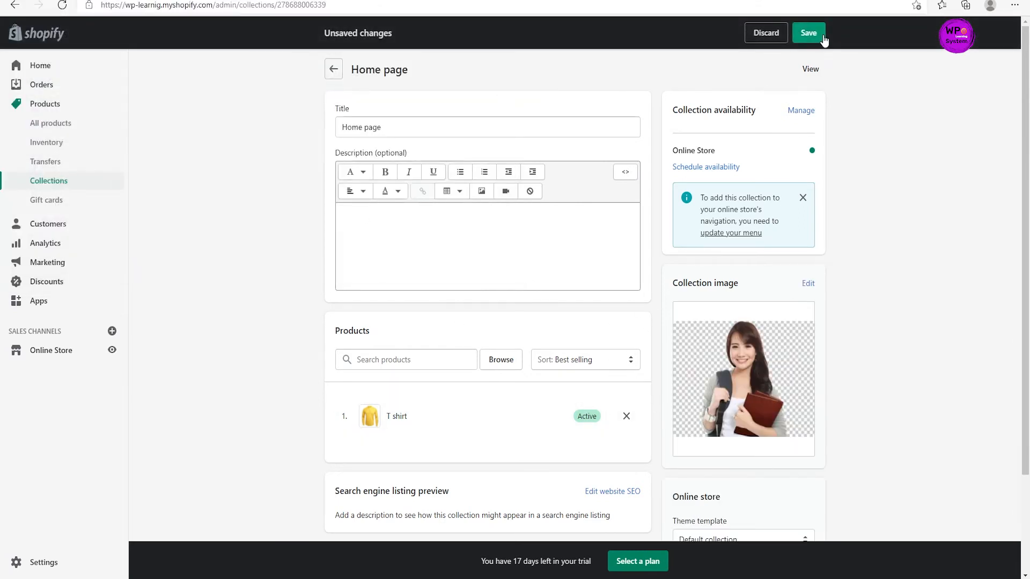
{"action": "left_click", "coordinate": [807, 34]}
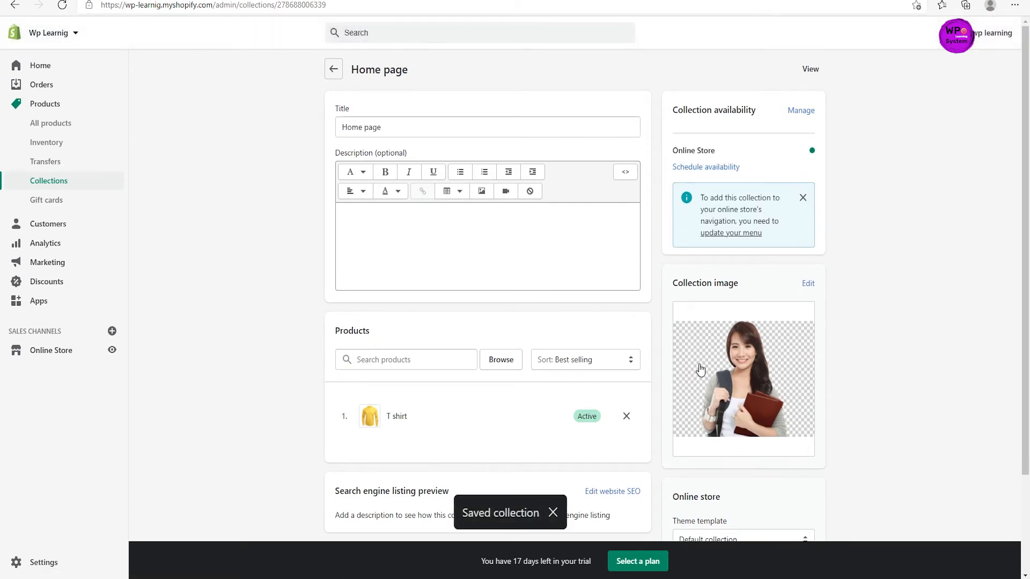
{"action": "left_click", "coordinate": [20, 10]}
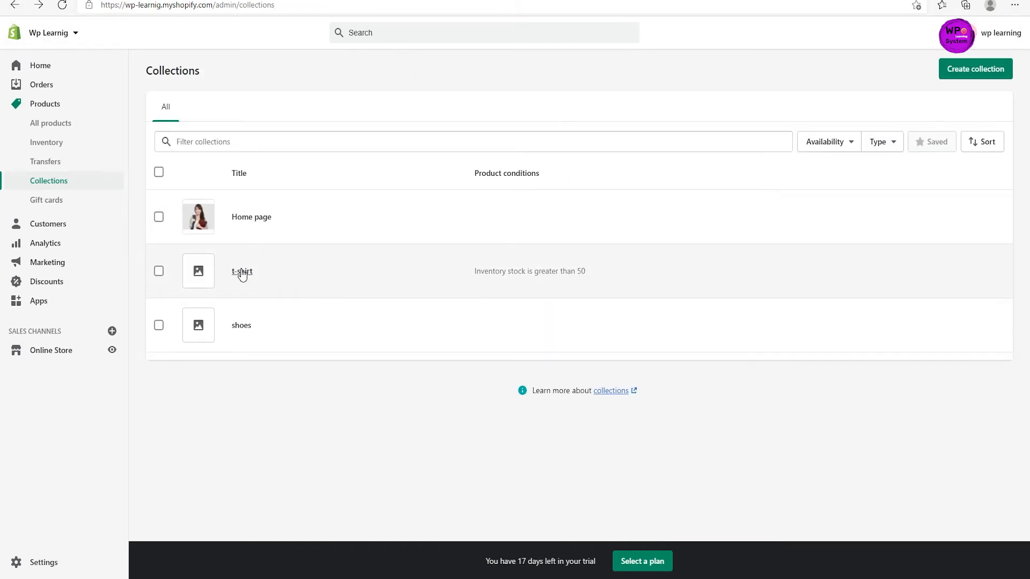
{"action": "left_click", "coordinate": [241, 272]}
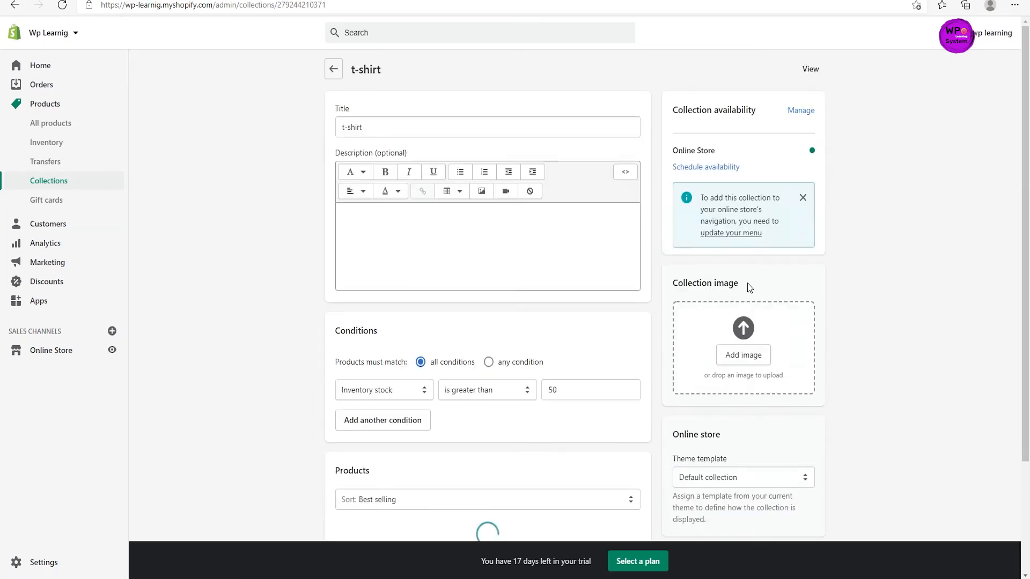
{"action": "scroll", "coordinate": [295, 160], "scroll_direction": "down", "scroll_amount": 4}
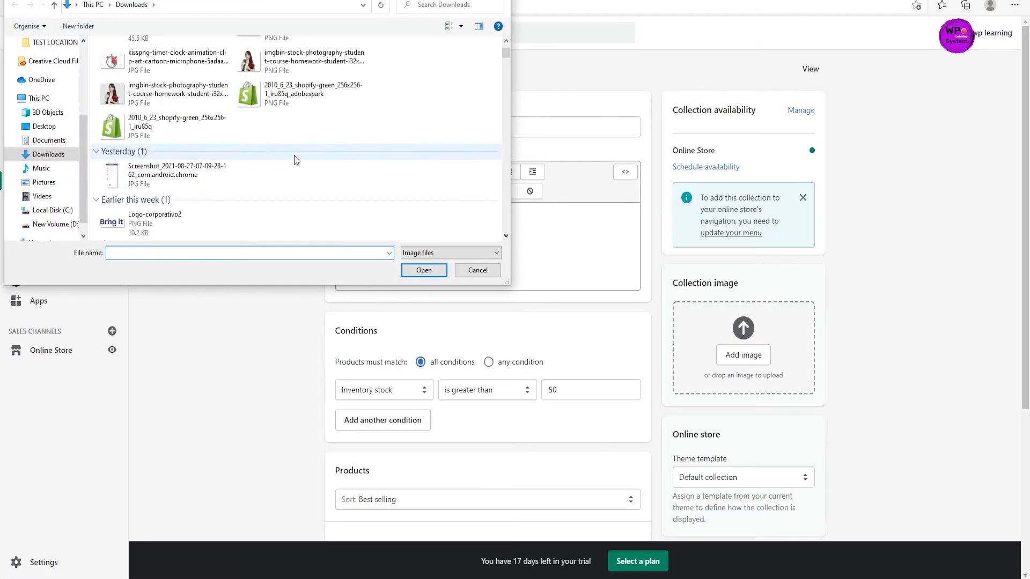
{"action": "left_click", "coordinate": [301, 191]}
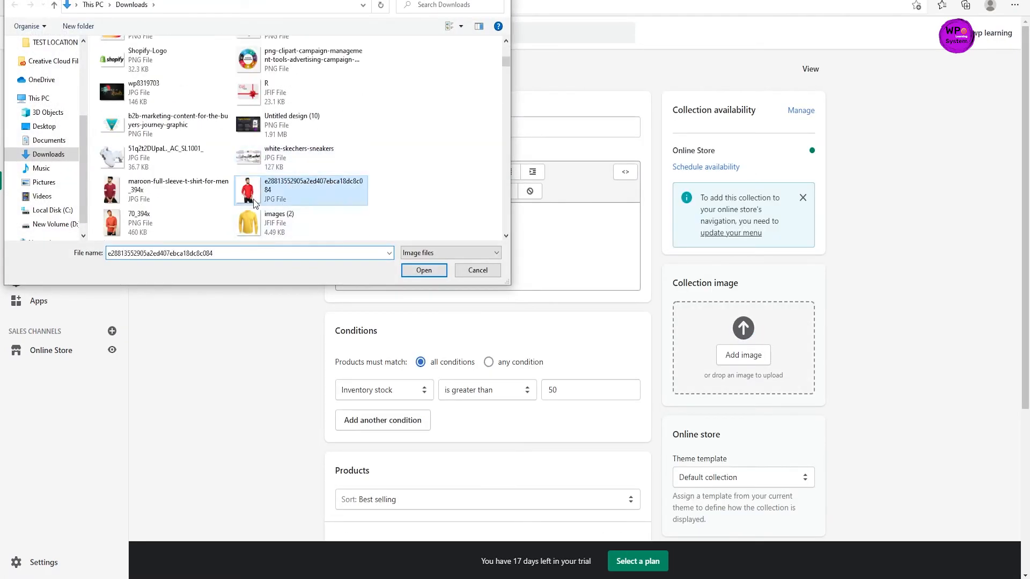
{"action": "left_click", "coordinate": [425, 272]}
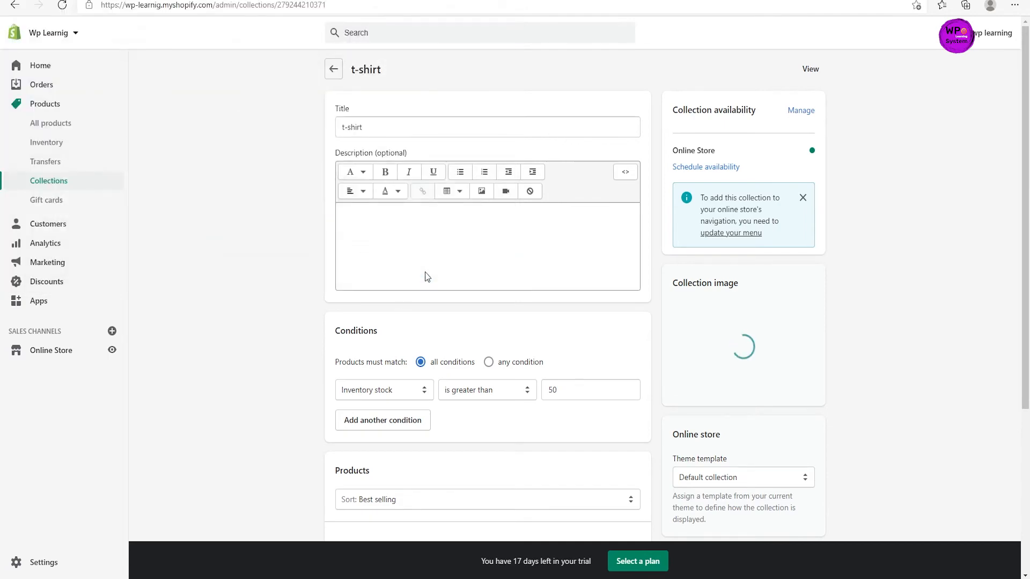
{"action": "left_click", "coordinate": [15, 5]}
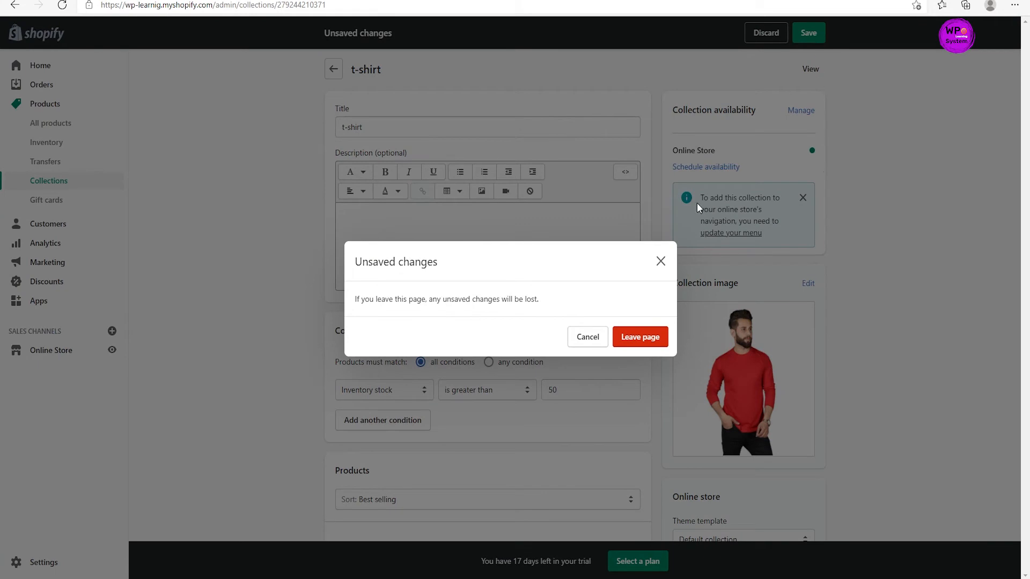
{"action": "left_click", "coordinate": [588, 344]}
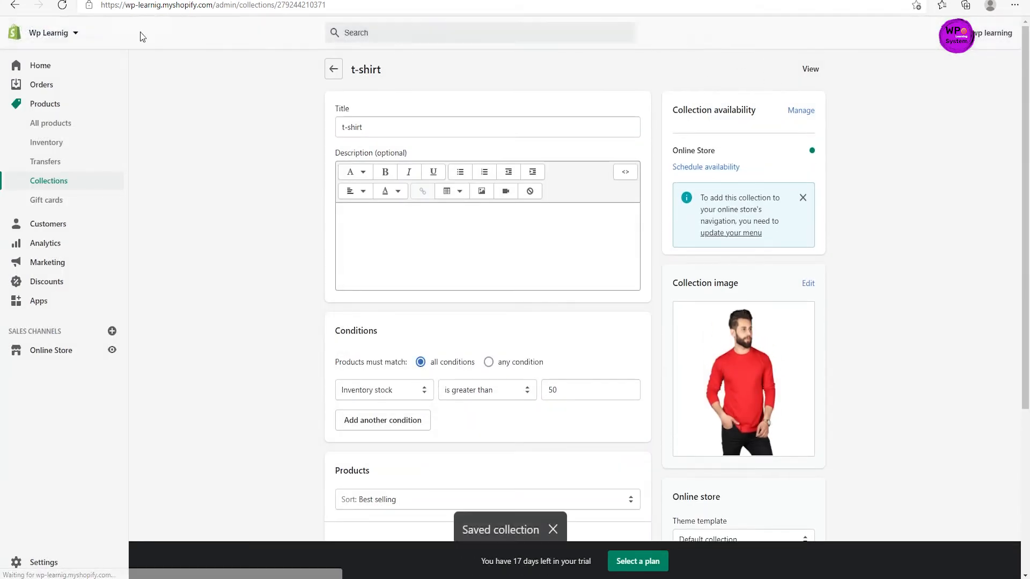
{"action": "left_click", "coordinate": [14, 5]}
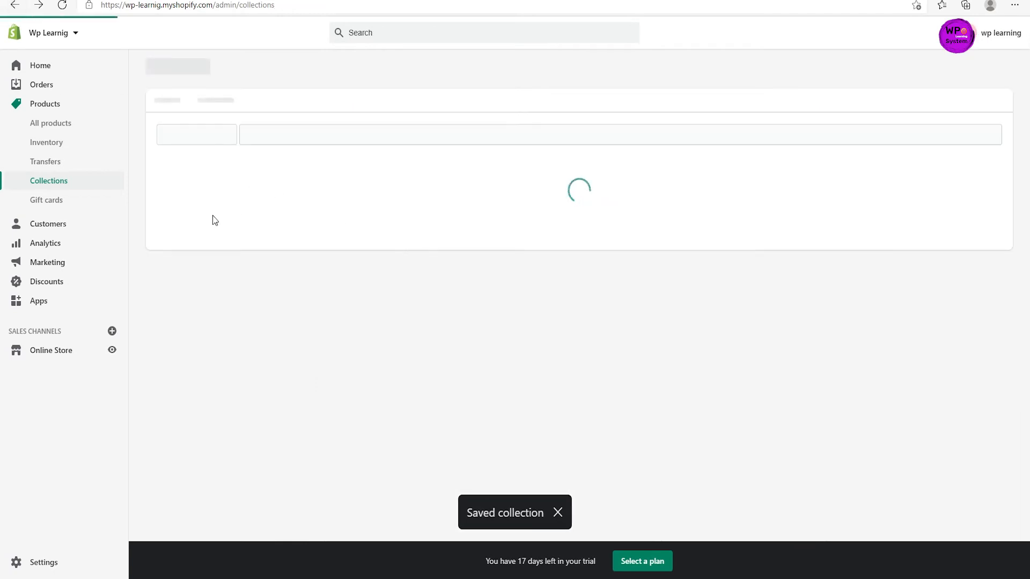
Change the Home page collection's image to the "70_394x" PNG from Downloads, save it, and return to the collections list.
{"action": "left_click", "coordinate": [247, 272]}
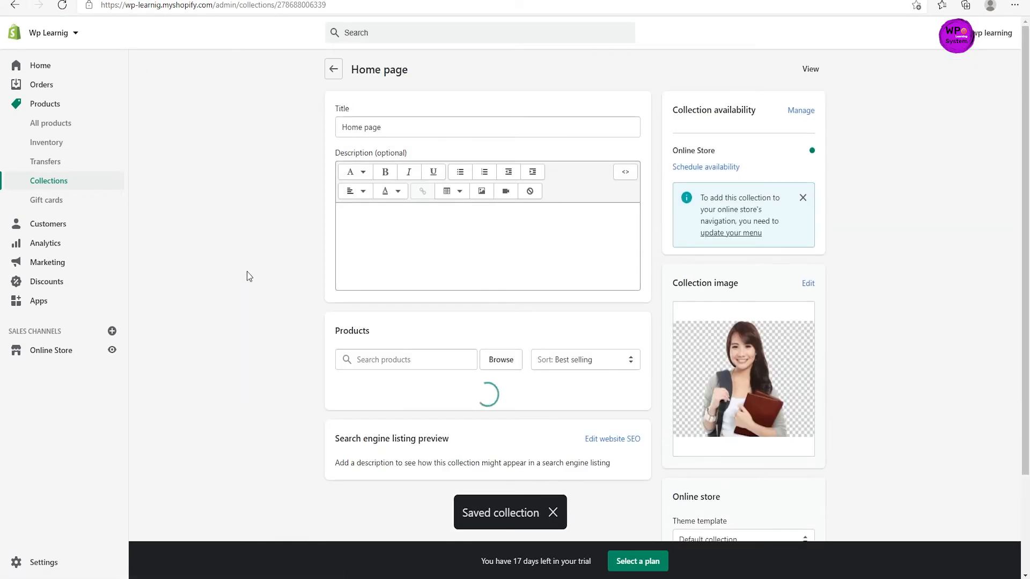
{"action": "left_click", "coordinate": [809, 284]}
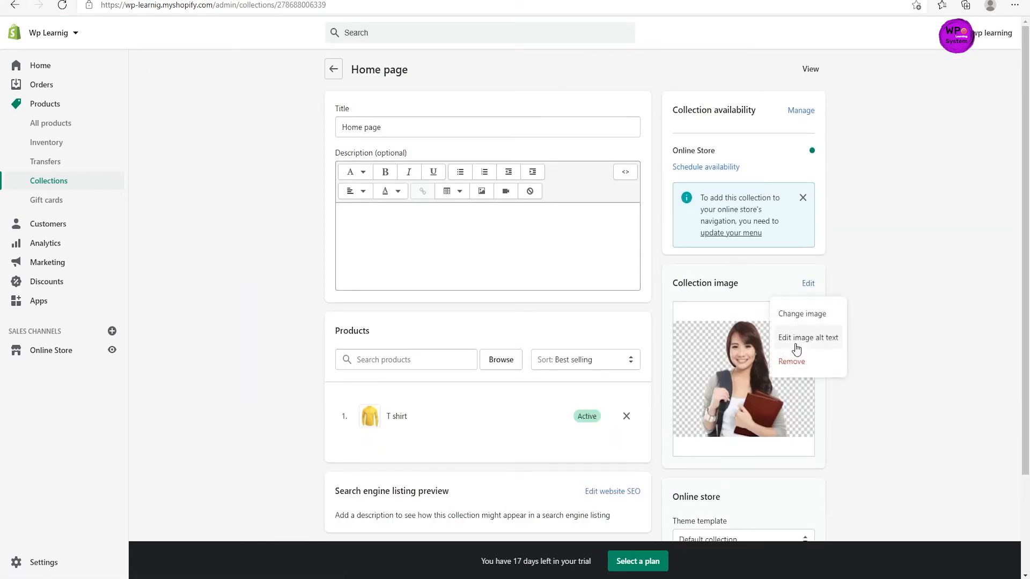
{"action": "left_click", "coordinate": [804, 321]}
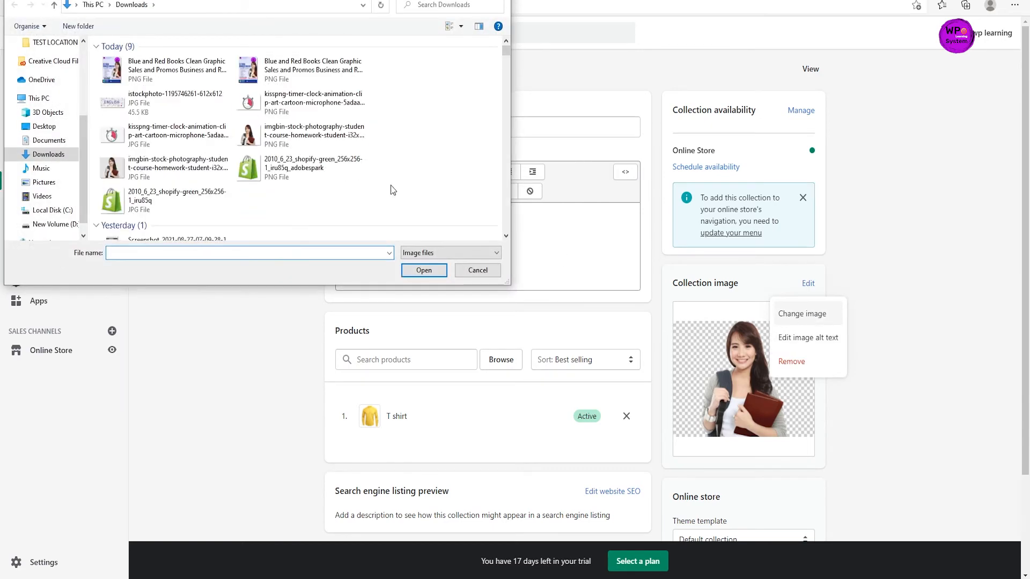
{"action": "scroll", "coordinate": [365, 184], "scroll_direction": "down", "scroll_amount": 3}
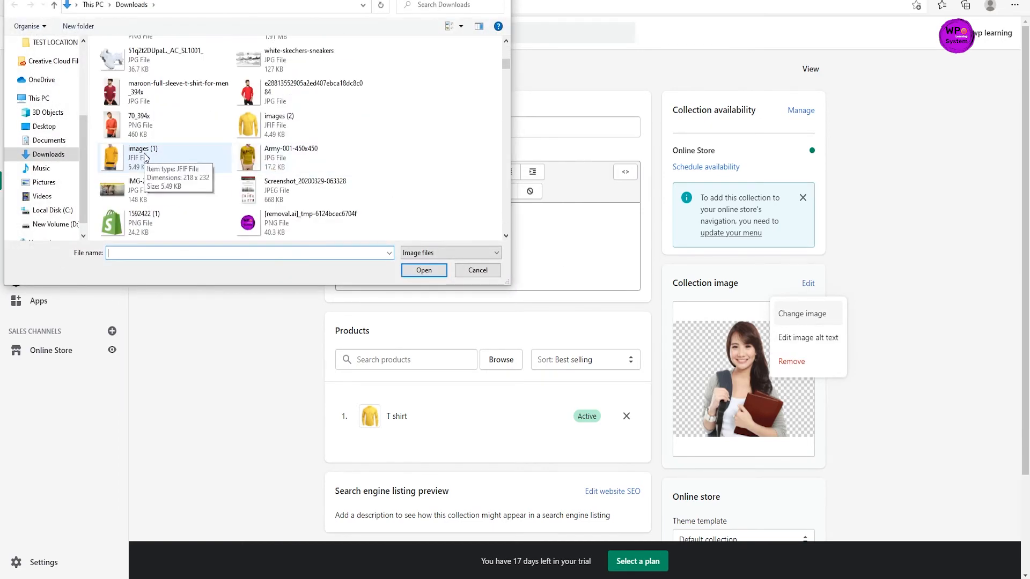
{"action": "left_click", "coordinate": [142, 126]}
{"action": "left_click", "coordinate": [441, 271]}
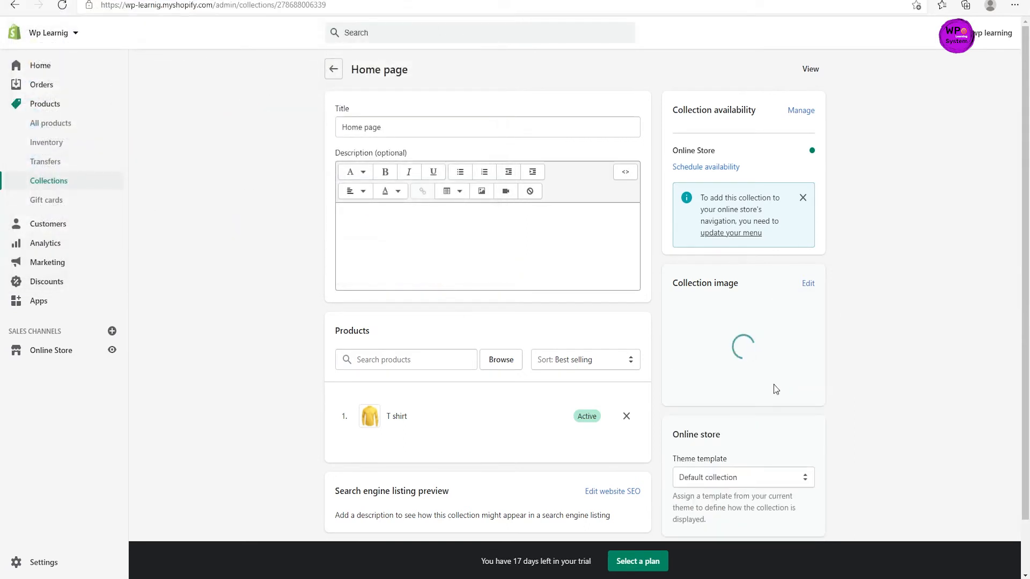
{"action": "left_click", "coordinate": [810, 39]}
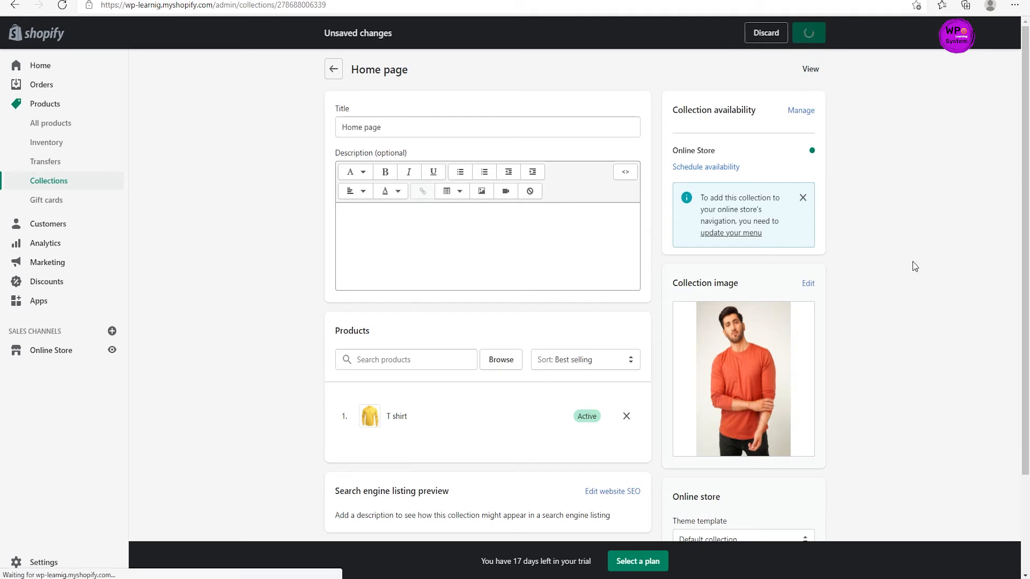
{"action": "left_click", "coordinate": [16, 6]}
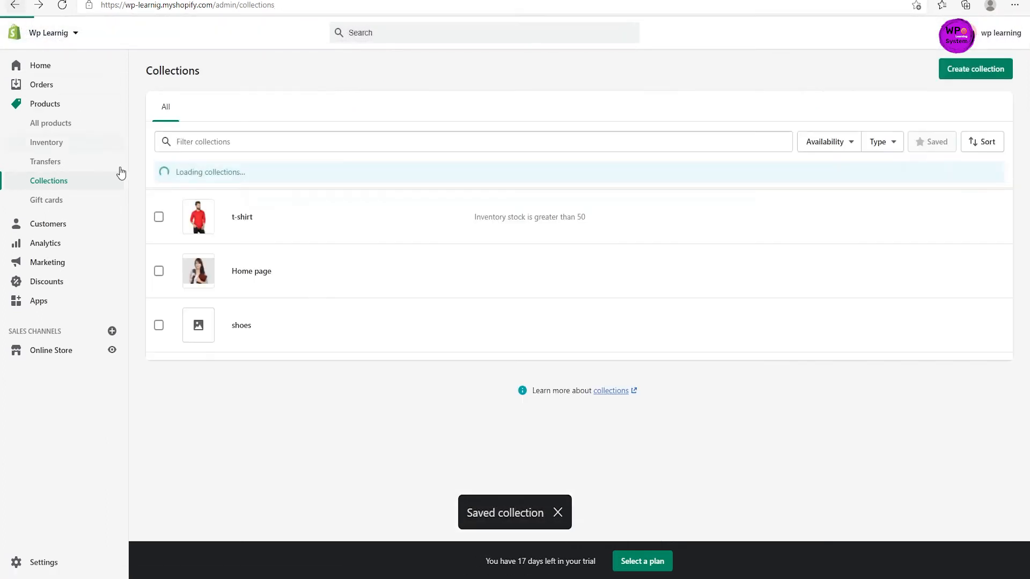
Open the shoes collection and look through Downloads for a suitable collection image, closing the file selection without choosing one.
{"action": "left_click", "coordinate": [242, 330]}
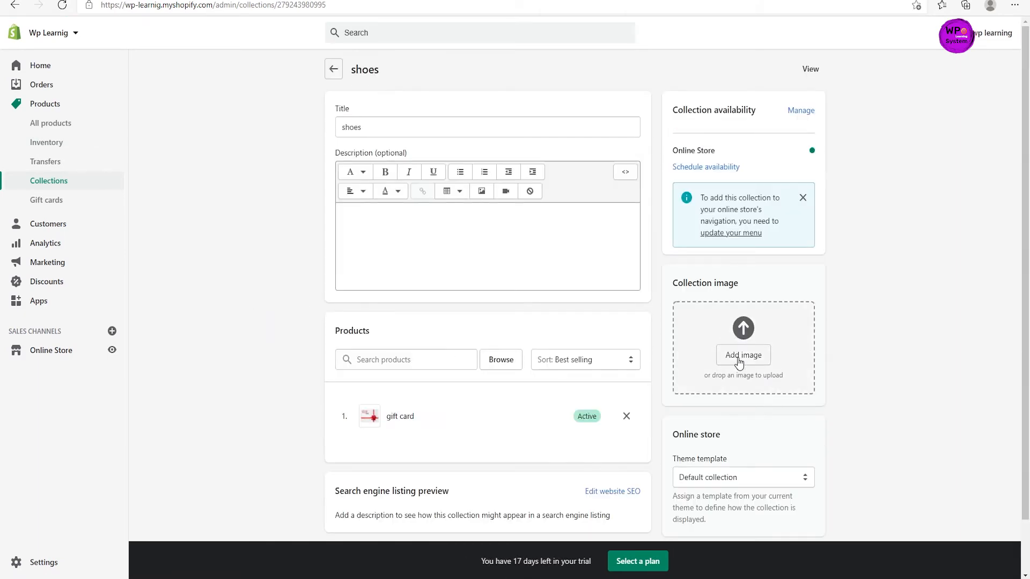
{"action": "scroll", "coordinate": [294, 130], "scroll_direction": "down", "scroll_amount": 4}
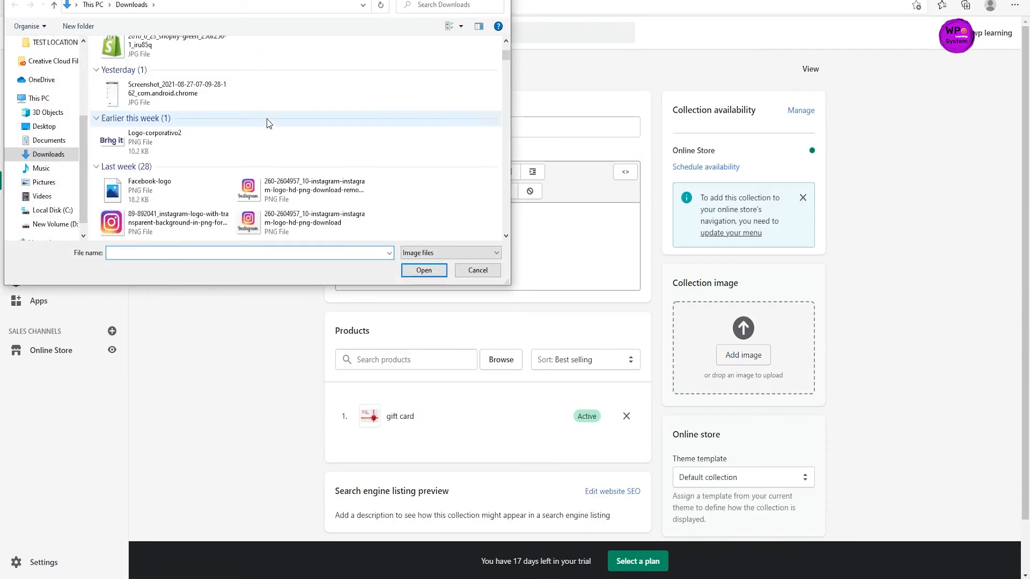
{"action": "scroll", "coordinate": [267, 118], "scroll_direction": "down", "scroll_amount": 6}
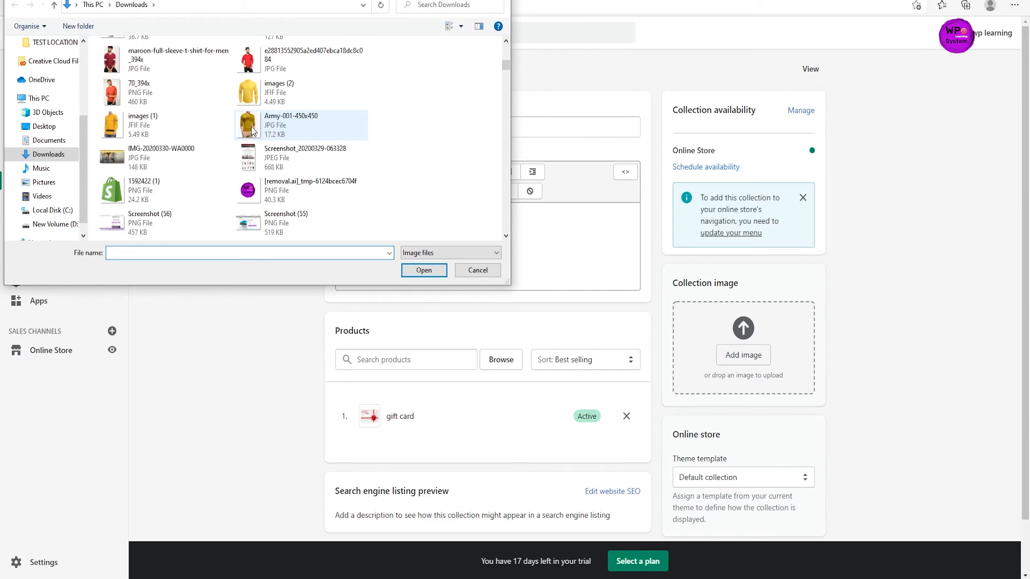
{"action": "scroll", "coordinate": [245, 161], "scroll_direction": "down", "scroll_amount": 3}
{"action": "scroll", "coordinate": [182, 182], "scroll_direction": "down", "scroll_amount": 3}
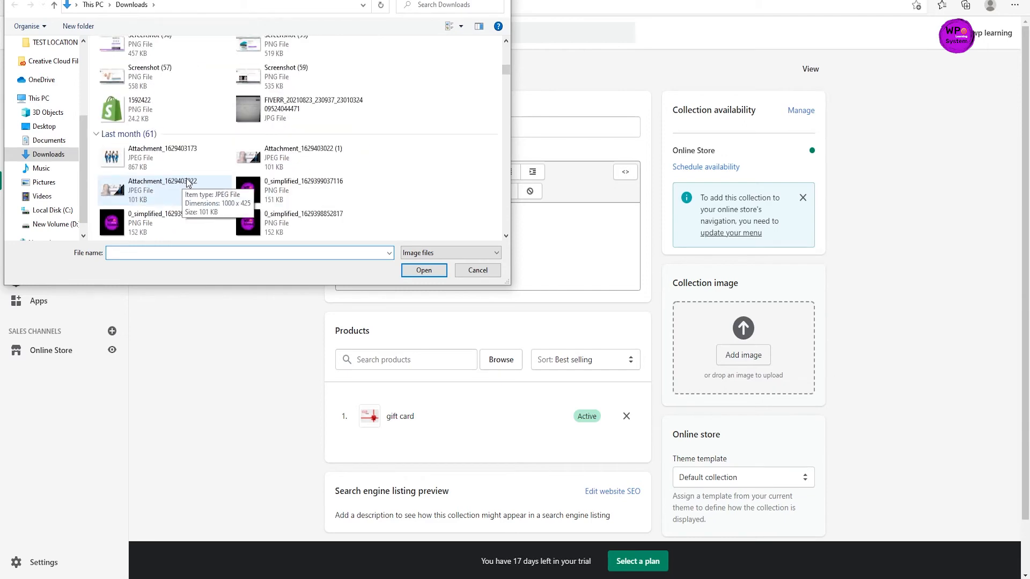
{"action": "scroll", "coordinate": [188, 177], "scroll_direction": "down", "scroll_amount": 6}
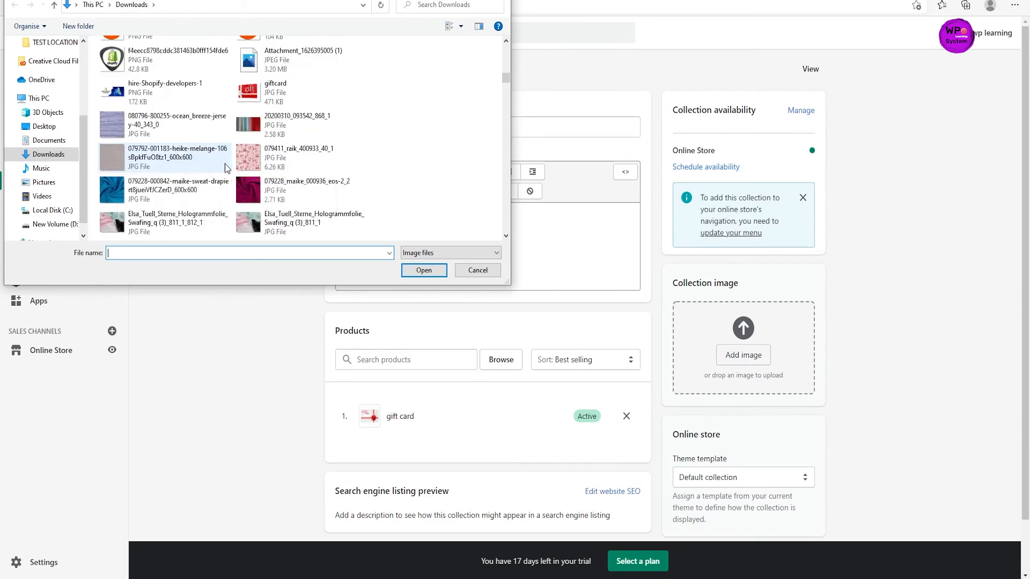
{"action": "scroll", "coordinate": [264, 172], "scroll_direction": "up", "scroll_amount": 15}
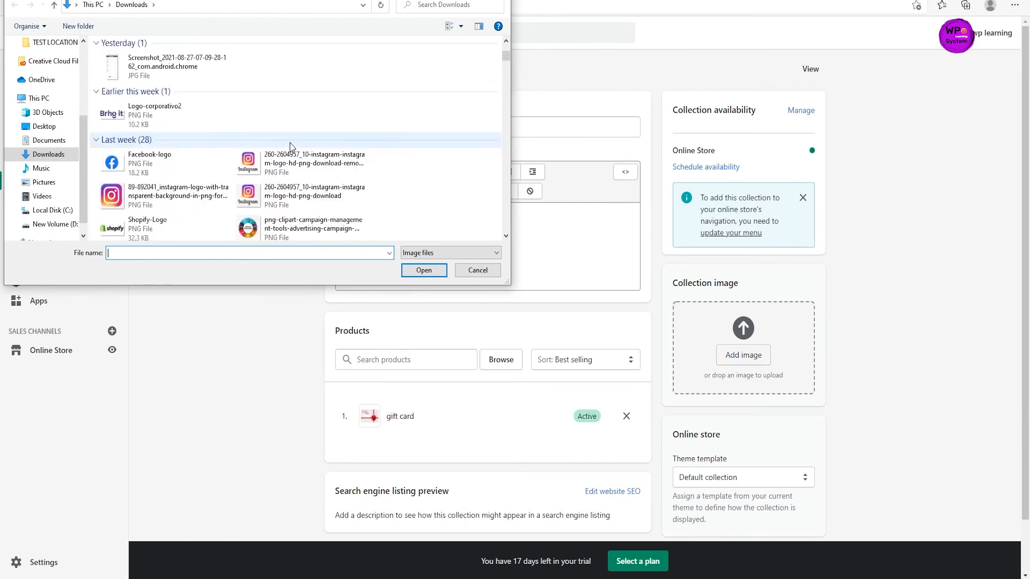
{"action": "scroll", "coordinate": [290, 146], "scroll_direction": "up", "scroll_amount": 5}
{"action": "scroll", "coordinate": [290, 144], "scroll_direction": "down", "scroll_amount": 10}
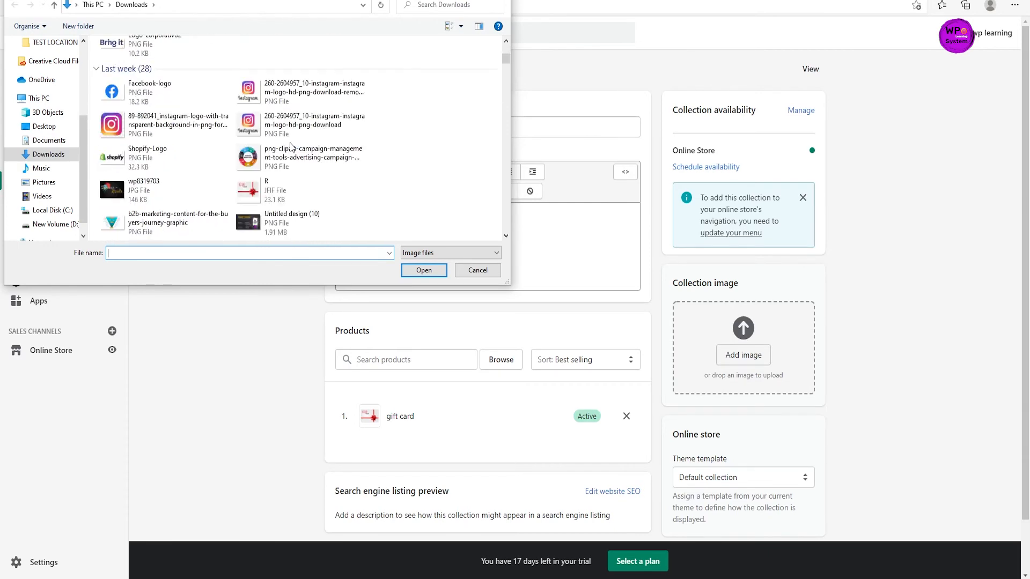
{"action": "scroll", "coordinate": [290, 144], "scroll_direction": "down", "scroll_amount": 2}
{"action": "scroll", "coordinate": [290, 142], "scroll_direction": "up", "scroll_amount": 2}
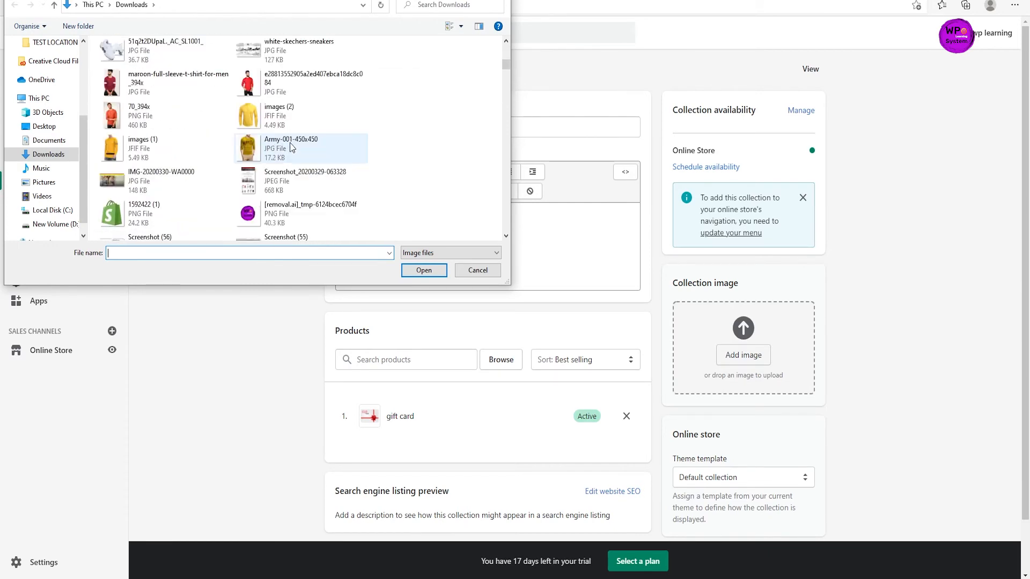
{"action": "scroll", "coordinate": [306, 142], "scroll_direction": "down", "scroll_amount": 2}
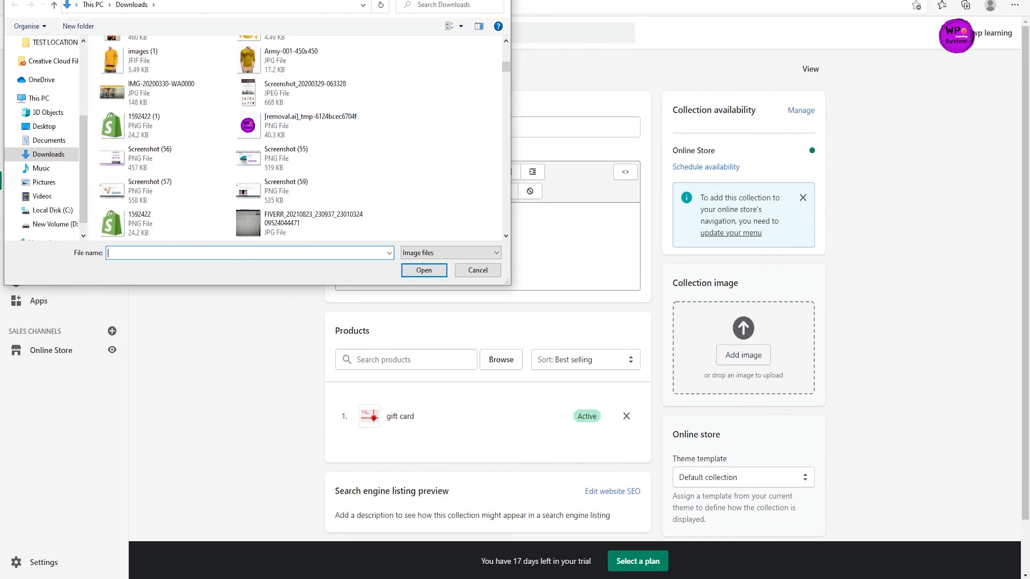
{"action": "key", "text": "Escape"}
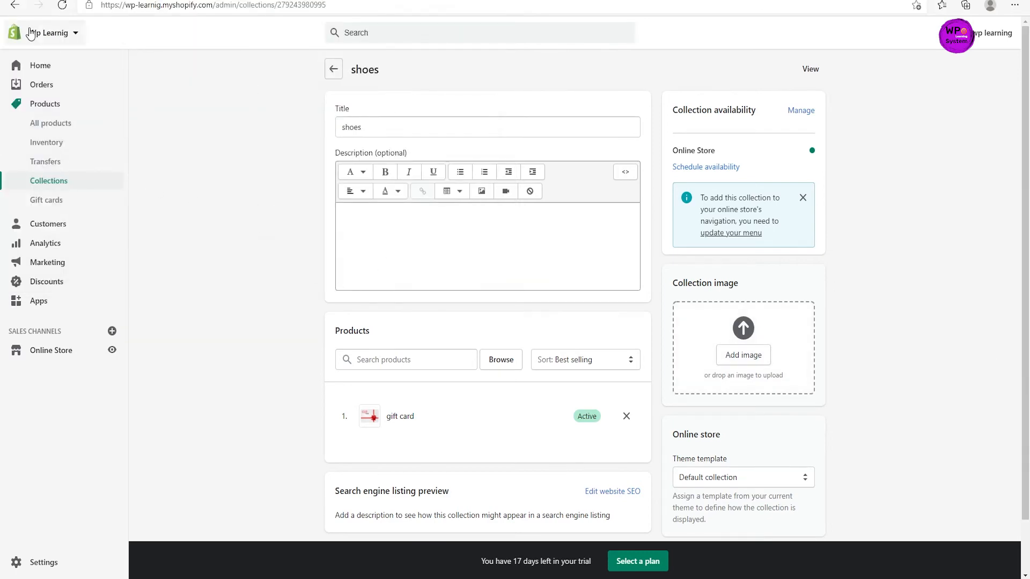
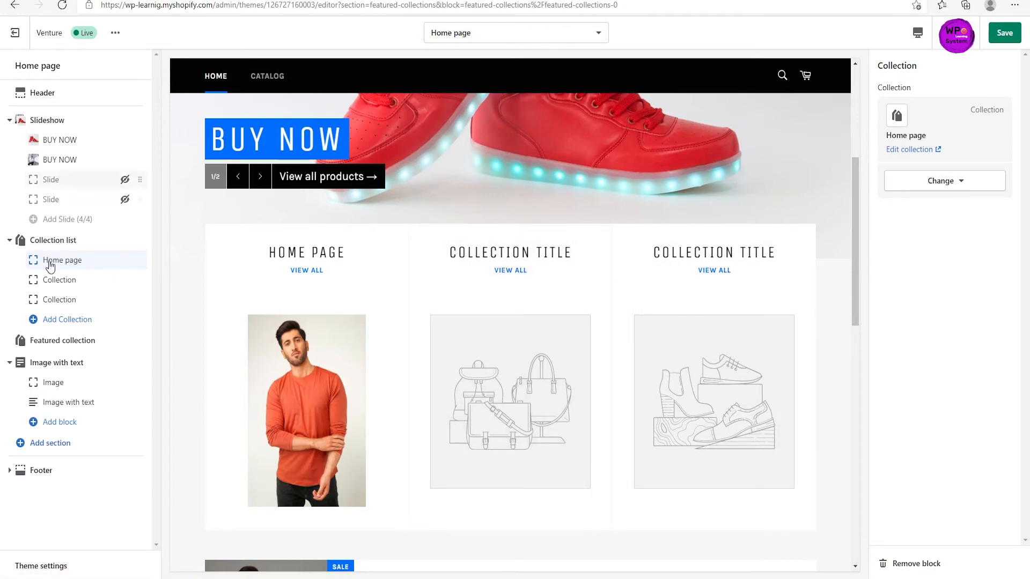
In the theme editor, assign the t-shirt collection to the second collection block of the Collection list section.
{"action": "left_click", "coordinate": [55, 283]}
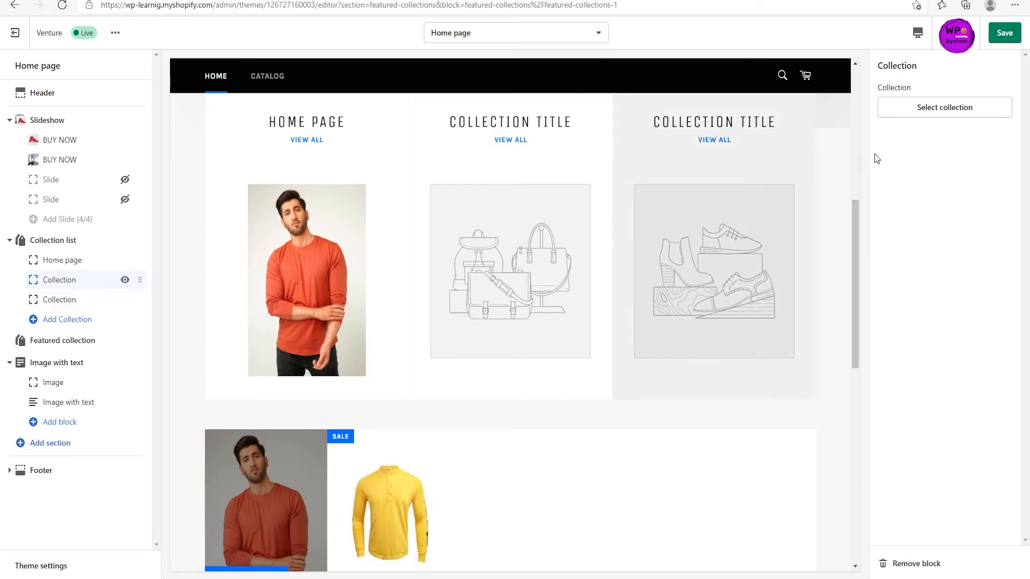
{"action": "left_click", "coordinate": [945, 110]}
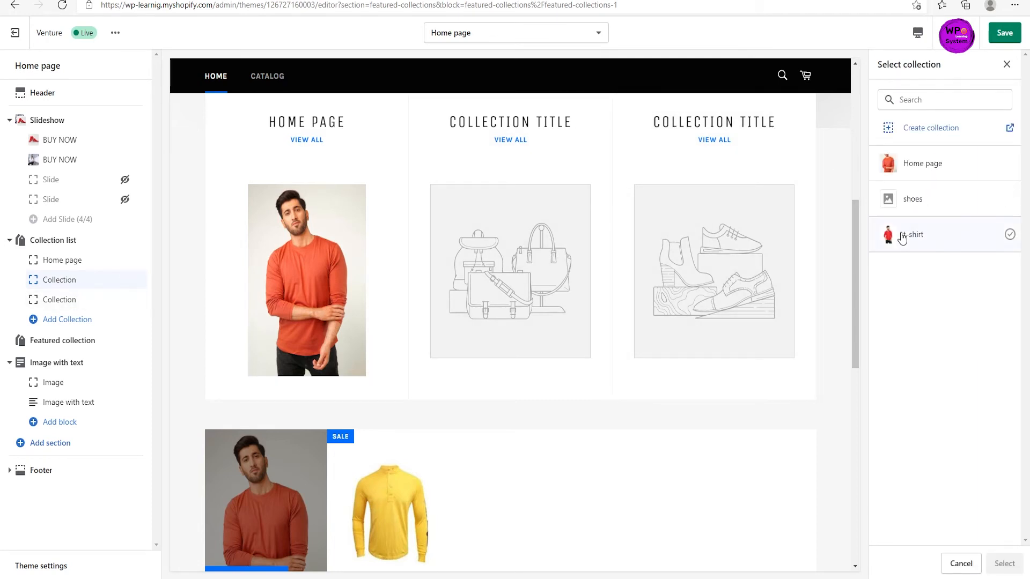
{"action": "left_click", "coordinate": [903, 236]}
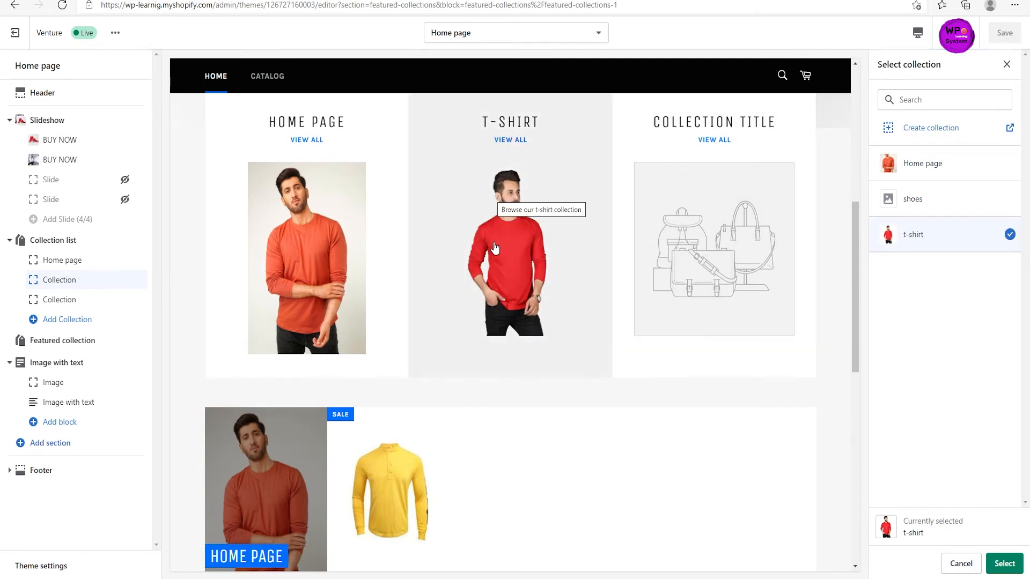
{"action": "left_click", "coordinate": [1004, 567]}
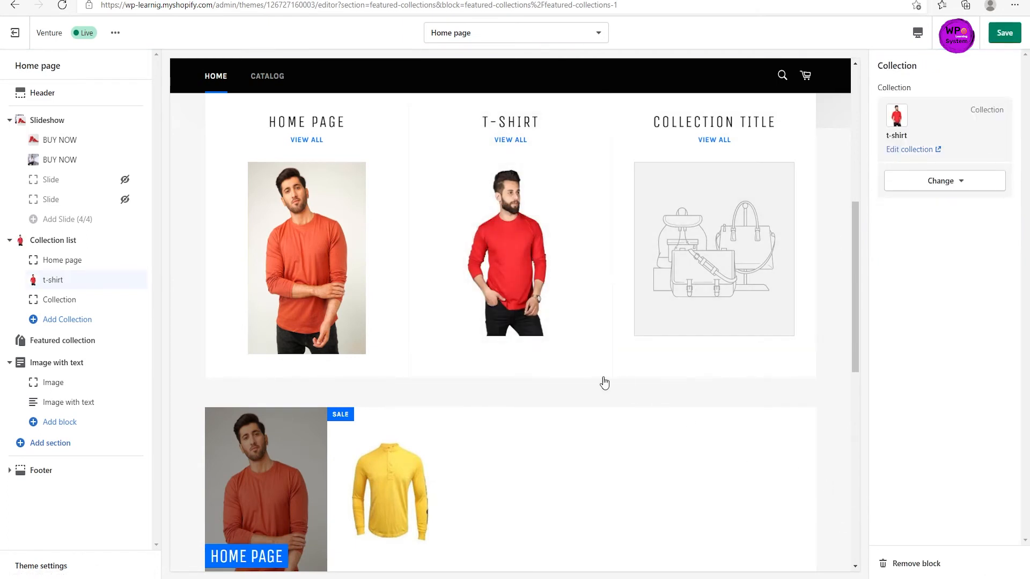
Assign the shoes collection to the third collection block of the Collection list section and save the theme.
{"action": "left_click", "coordinate": [63, 307]}
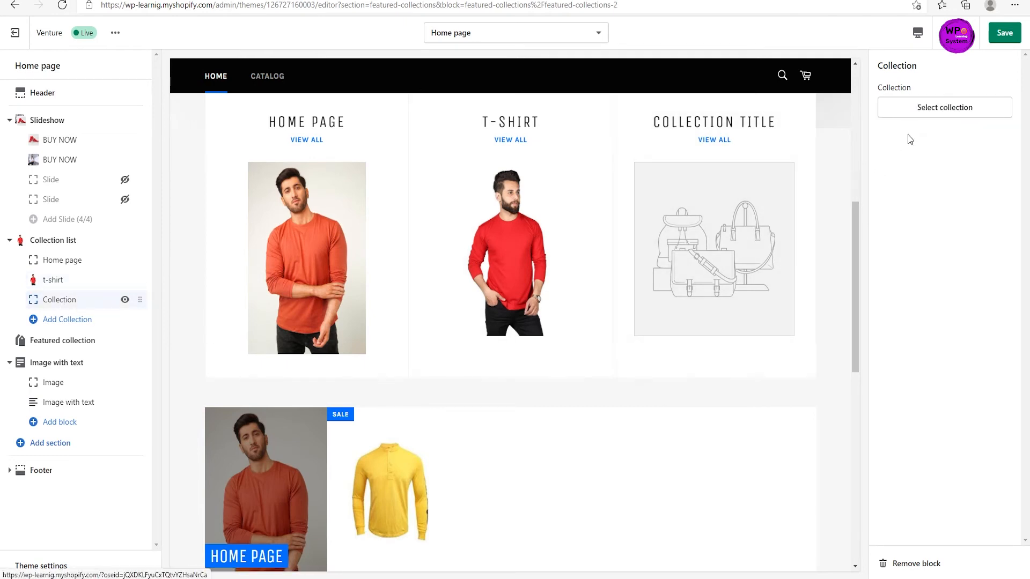
{"action": "left_click", "coordinate": [933, 109]}
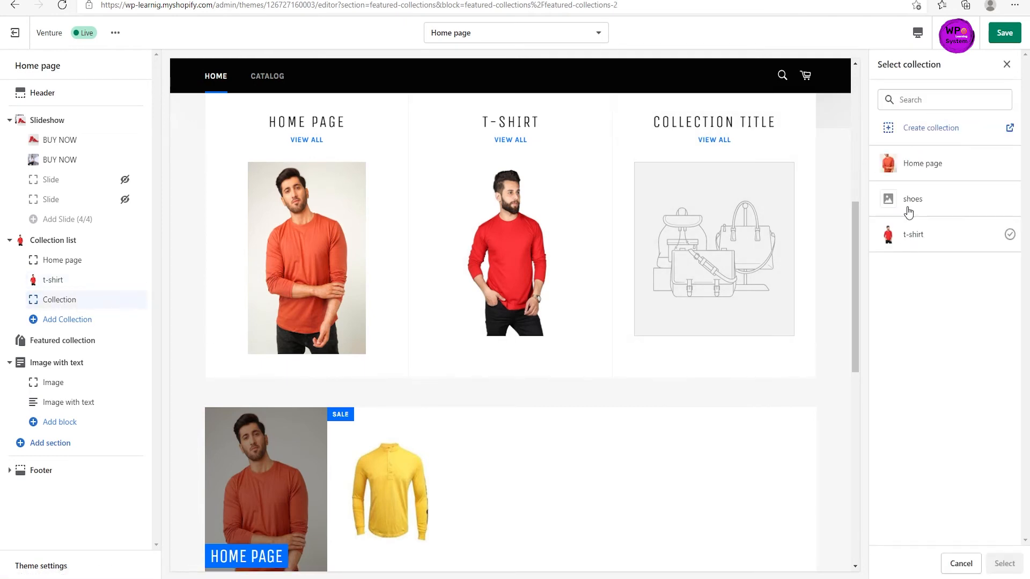
{"action": "left_click", "coordinate": [908, 206]}
{"action": "left_click", "coordinate": [908, 205]}
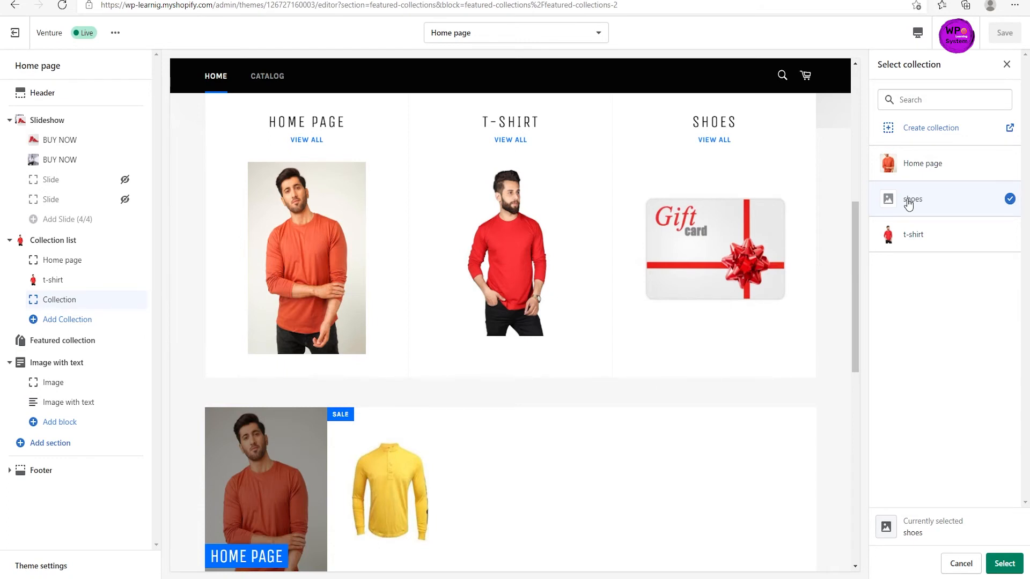
{"action": "left_click", "coordinate": [1004, 563]}
{"action": "left_click", "coordinate": [1004, 34]}
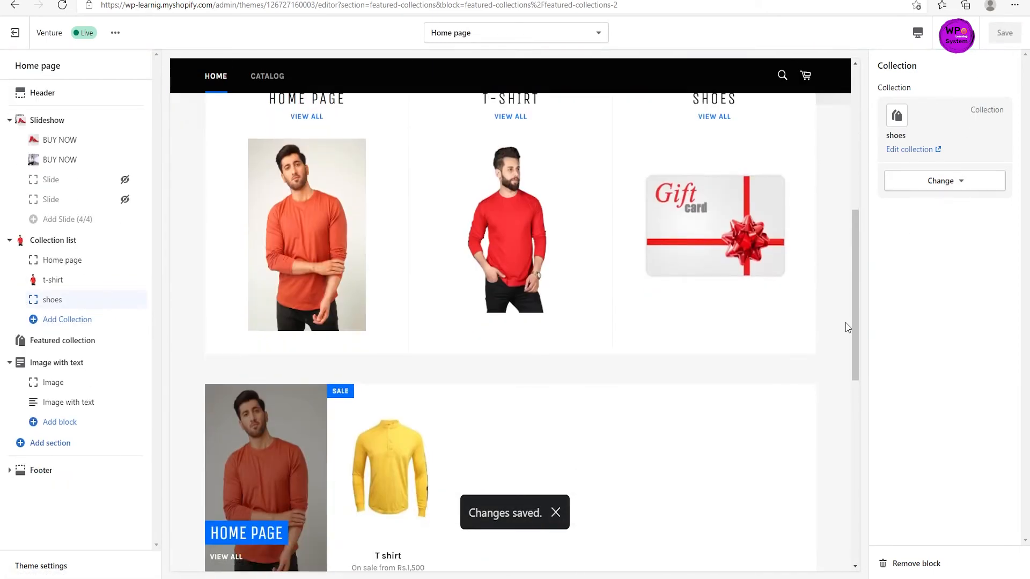
Check the collections in the home page preview and add a fourth collection block to the Collection list section.
{"action": "scroll", "coordinate": [582, 410], "scroll_direction": "down", "scroll_amount": 3}
{"action": "scroll", "coordinate": [206, 395], "scroll_direction": "up", "scroll_amount": 4}
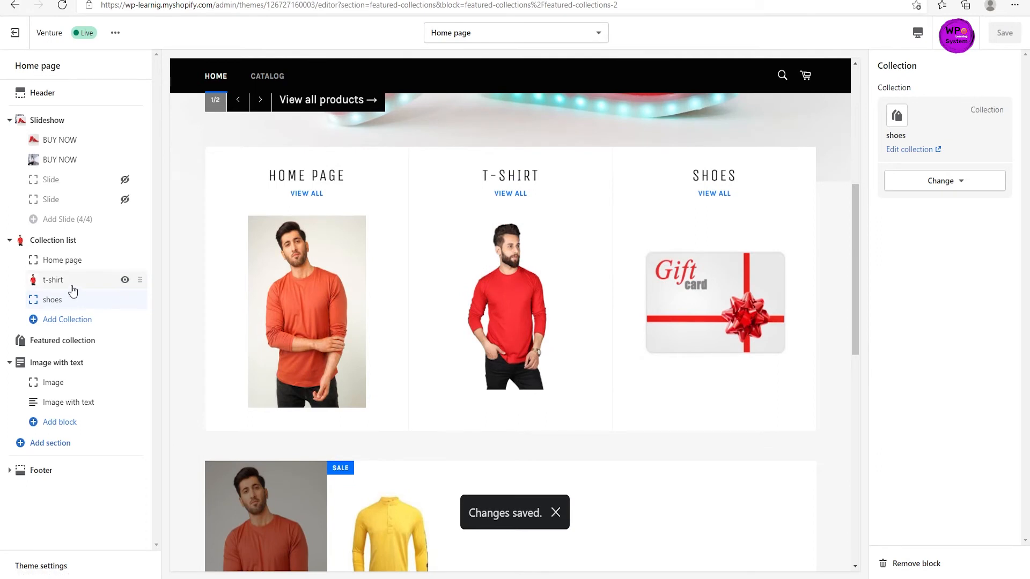
{"action": "left_click", "coordinate": [50, 321]}
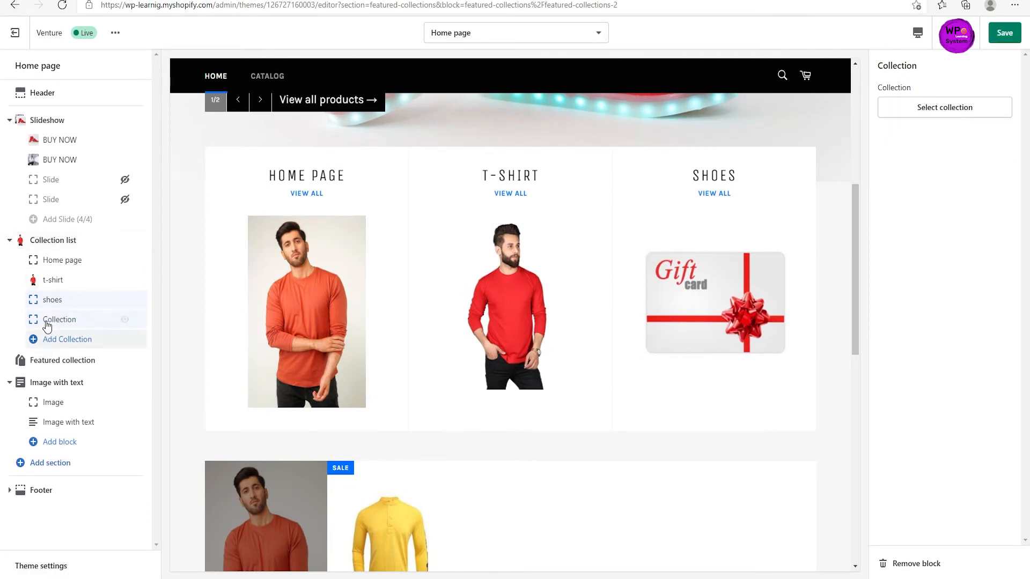
Add a fifth collection block to the Collection list section and hide both the fourth and fifth blocks.
{"action": "left_click", "coordinate": [52, 340]}
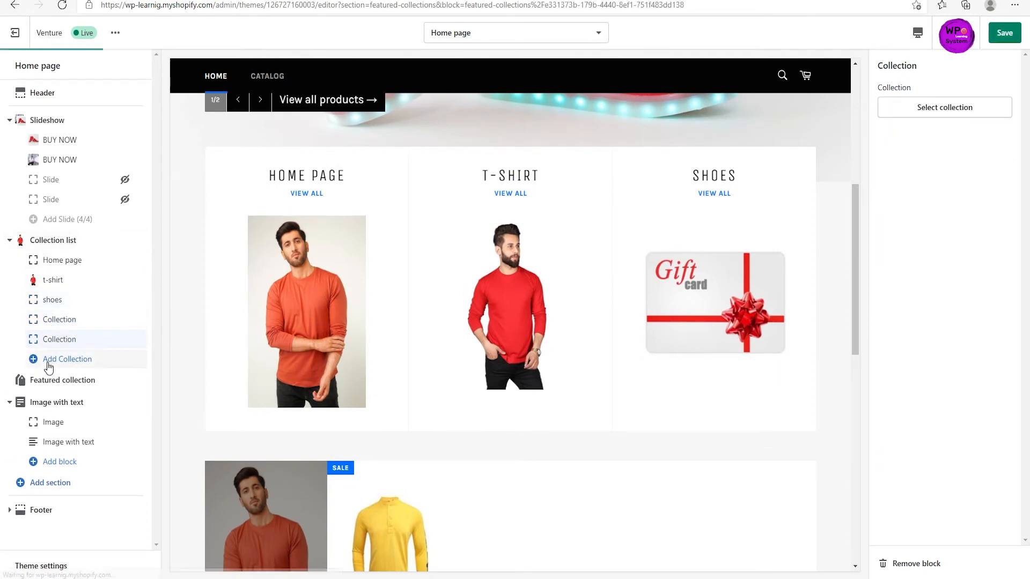
{"action": "left_click", "coordinate": [125, 339]}
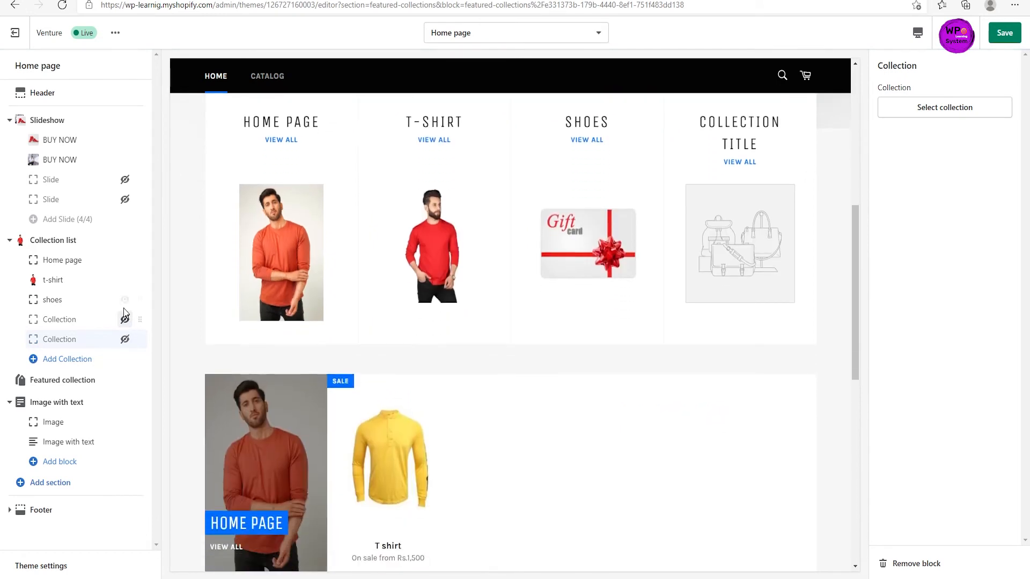
{"action": "left_click", "coordinate": [125, 319]}
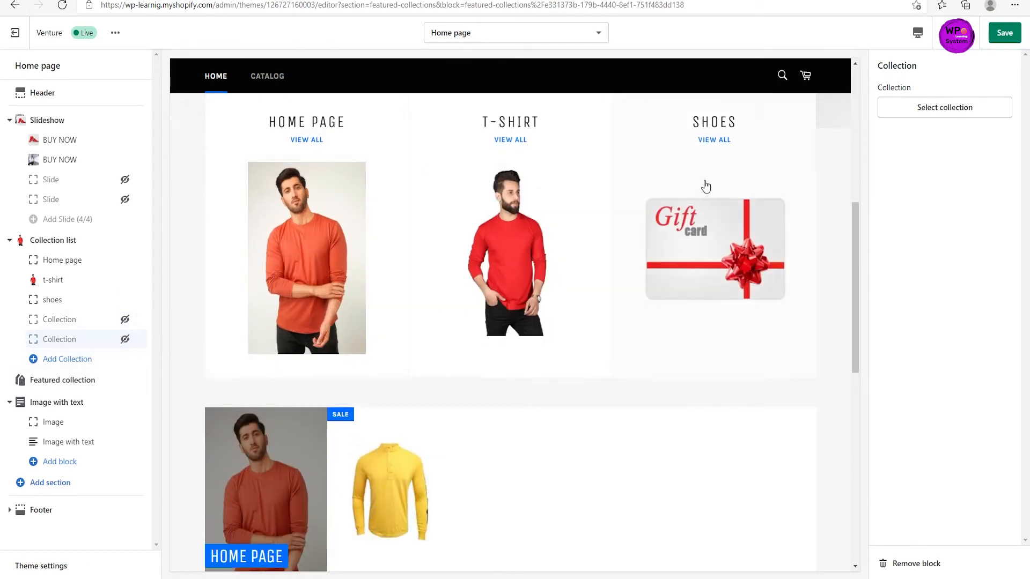
Try 3 rows for the Featured collection section, check the preview, and set the rows back to 2.
{"action": "left_click_drag", "start_coordinate": [857, 260], "coordinate": [831, 365]}
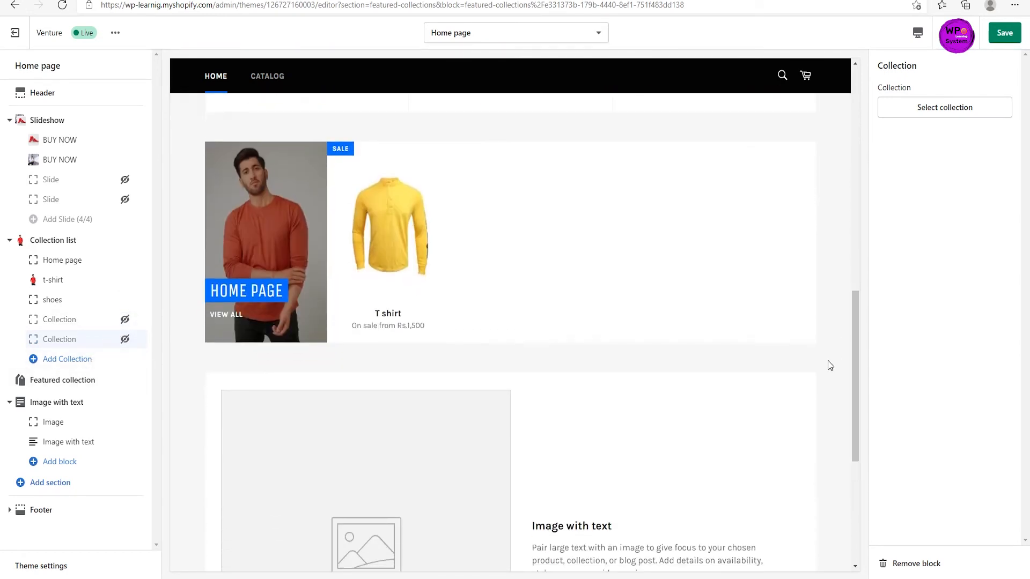
{"action": "left_click", "coordinate": [24, 380]}
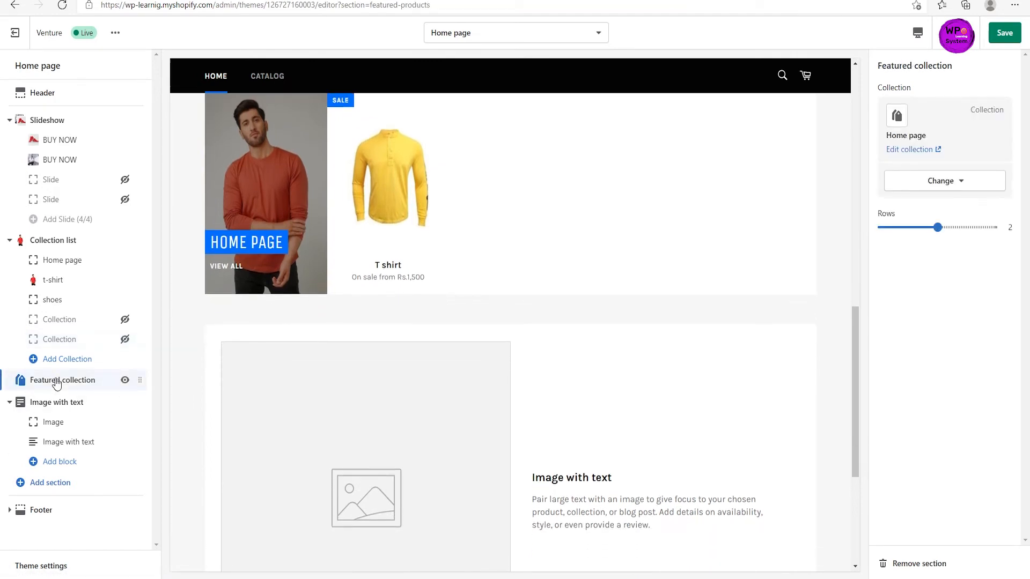
{"action": "left_click_drag", "start_coordinate": [856, 349], "coordinate": [861, 401]}
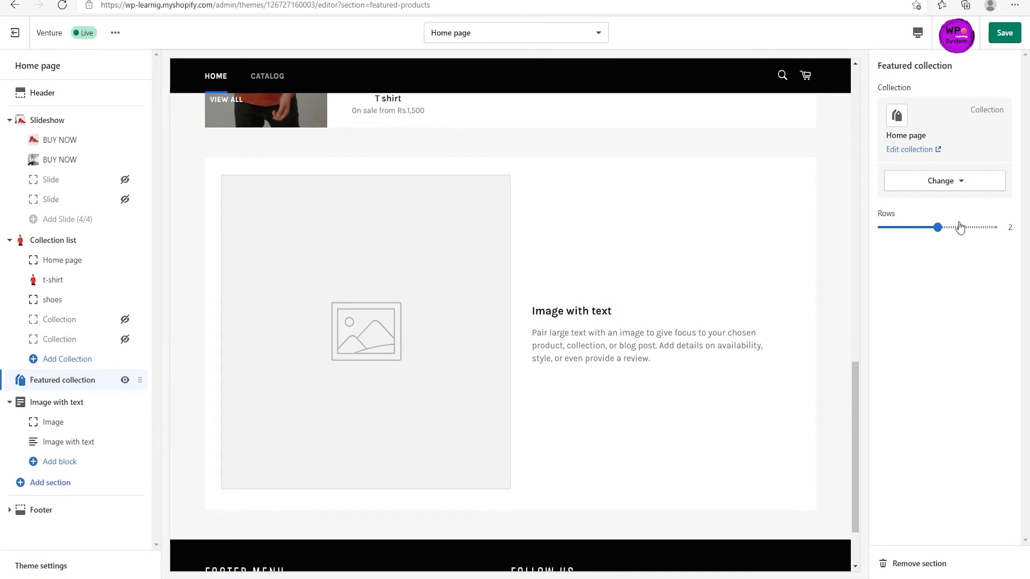
{"action": "left_click_drag", "start_coordinate": [935, 222], "coordinate": [1000, 218]}
{"action": "left_click_drag", "start_coordinate": [859, 338], "coordinate": [860, 311]}
{"action": "left_click_drag", "start_coordinate": [989, 232], "coordinate": [938, 228]}
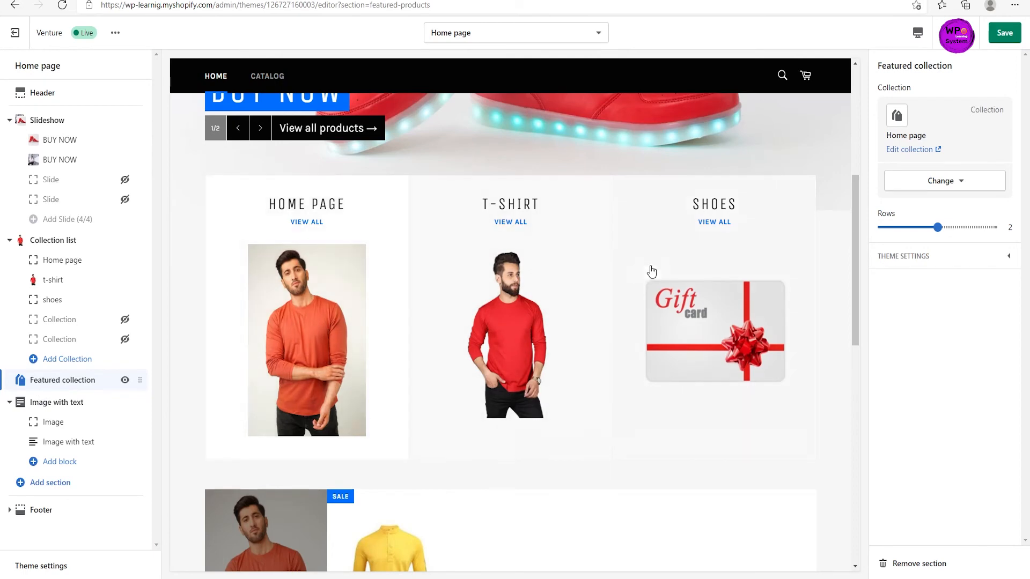
Hide the Image with text section and check the remaining sections in the home page preview.
{"action": "left_click", "coordinate": [65, 407]}
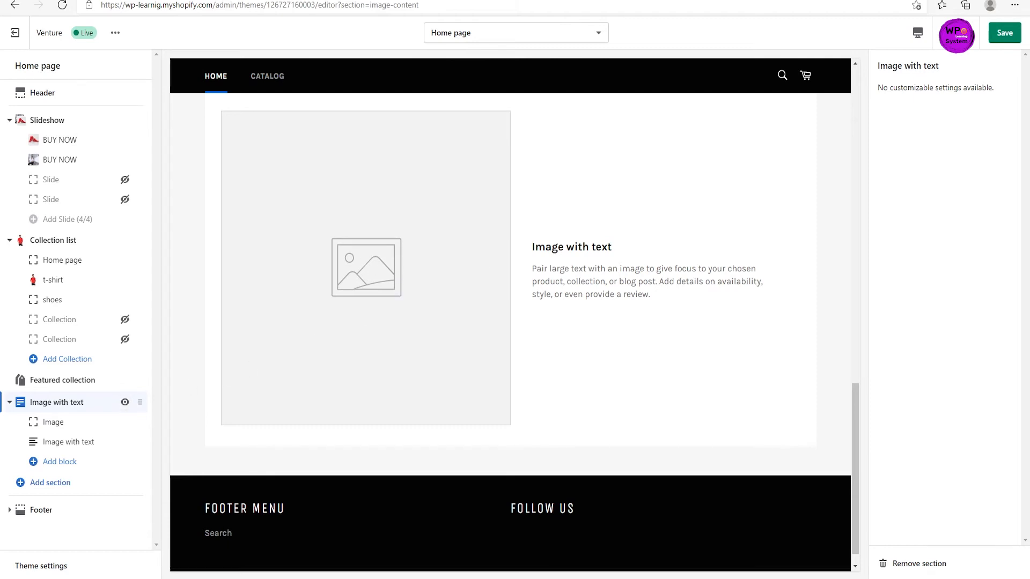
{"action": "left_click", "coordinate": [126, 404]}
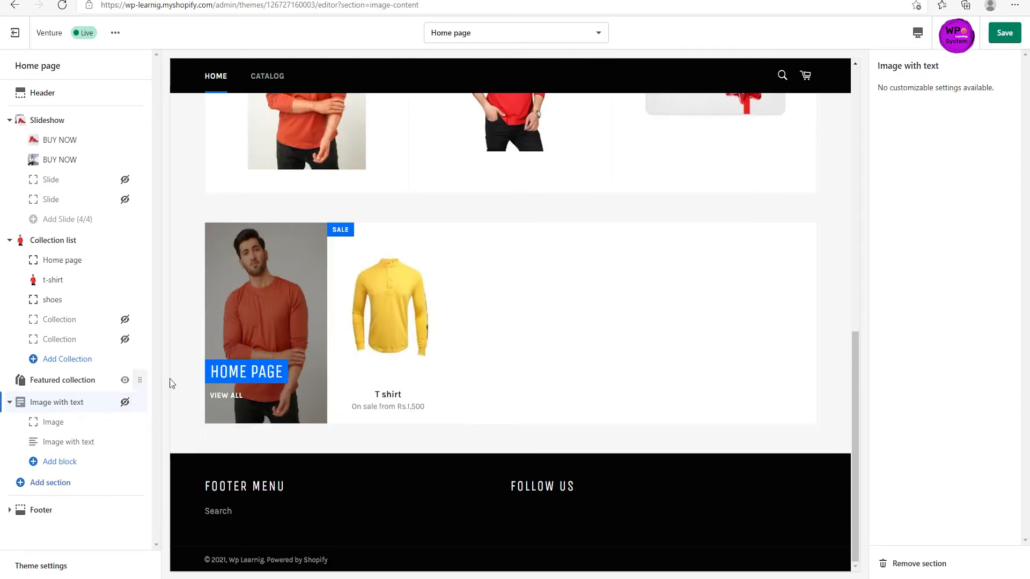
{"action": "left_click_drag", "start_coordinate": [852, 349], "coordinate": [844, 322]}
{"action": "scroll", "coordinate": [844, 326], "scroll_direction": "down", "scroll_amount": 2}
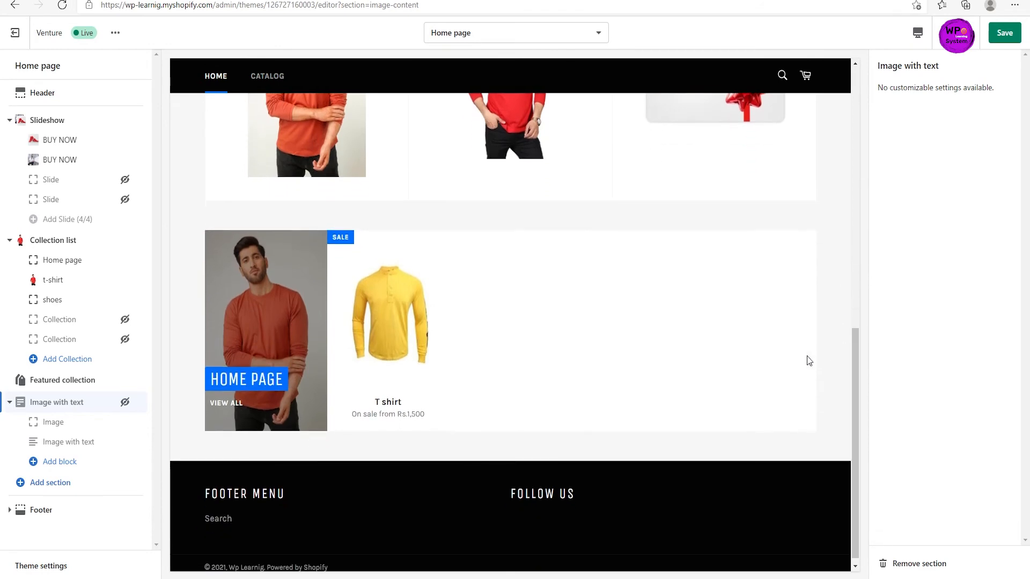
Set the Featured collection section to 3 rows.
{"action": "left_click", "coordinate": [88, 381]}
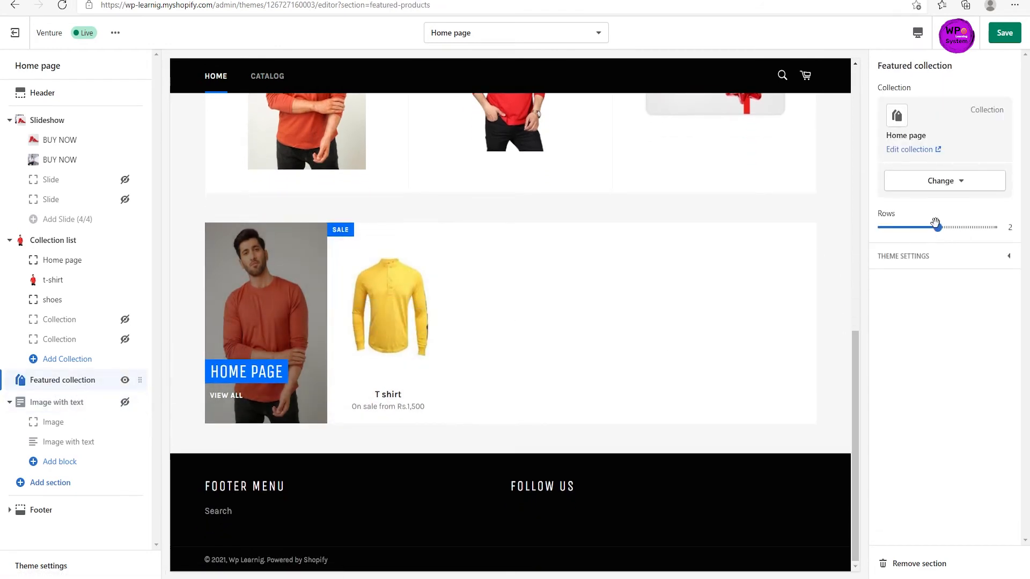
{"action": "left_click_drag", "start_coordinate": [938, 227], "coordinate": [993, 227]}
{"action": "mouse_move", "coordinate": [375, 391]}
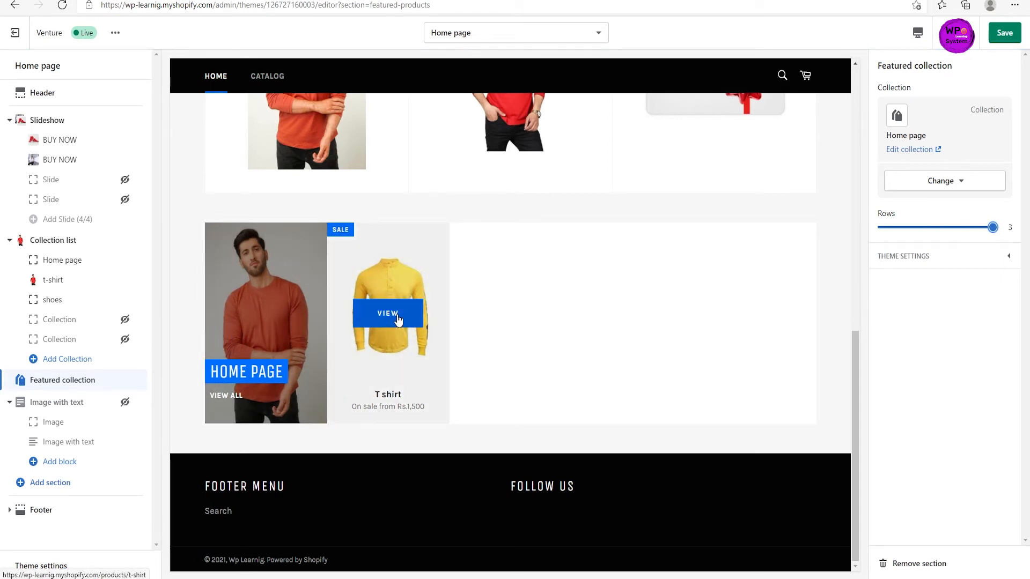
Change the Featured collection section's collection to t-shirt.
{"action": "left_click", "coordinate": [954, 183]}
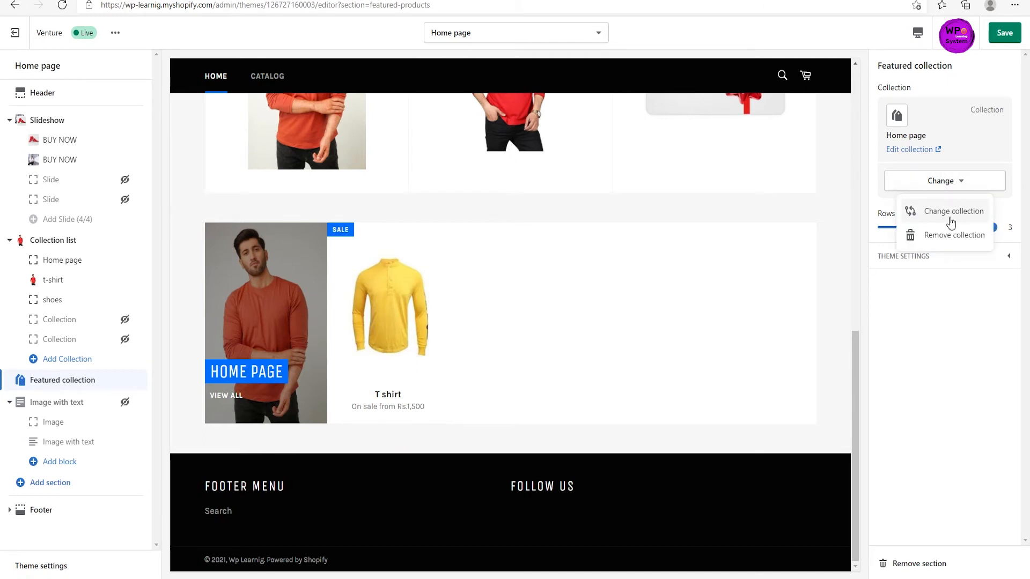
{"action": "left_click", "coordinate": [934, 217]}
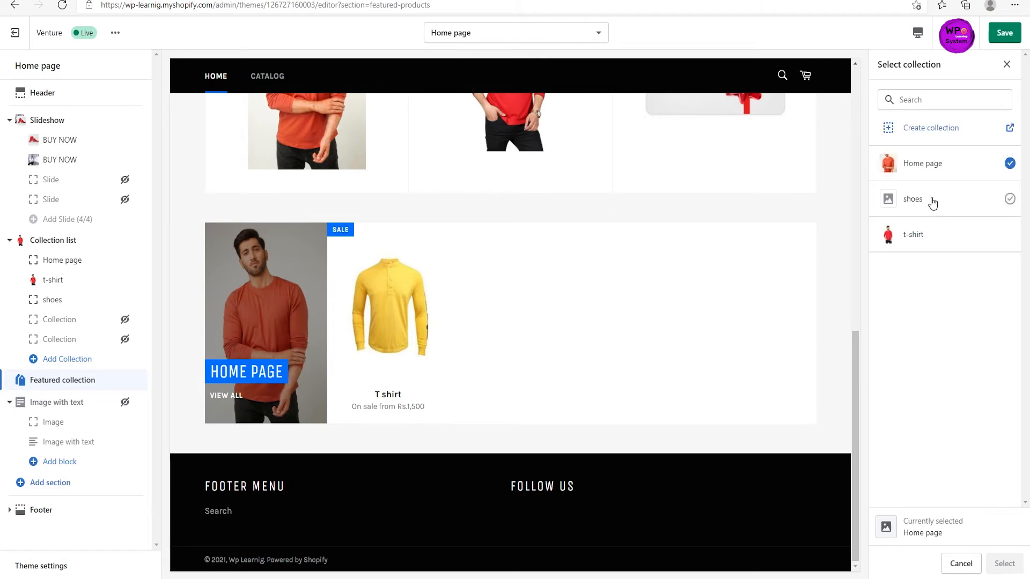
{"action": "left_click", "coordinate": [926, 233]}
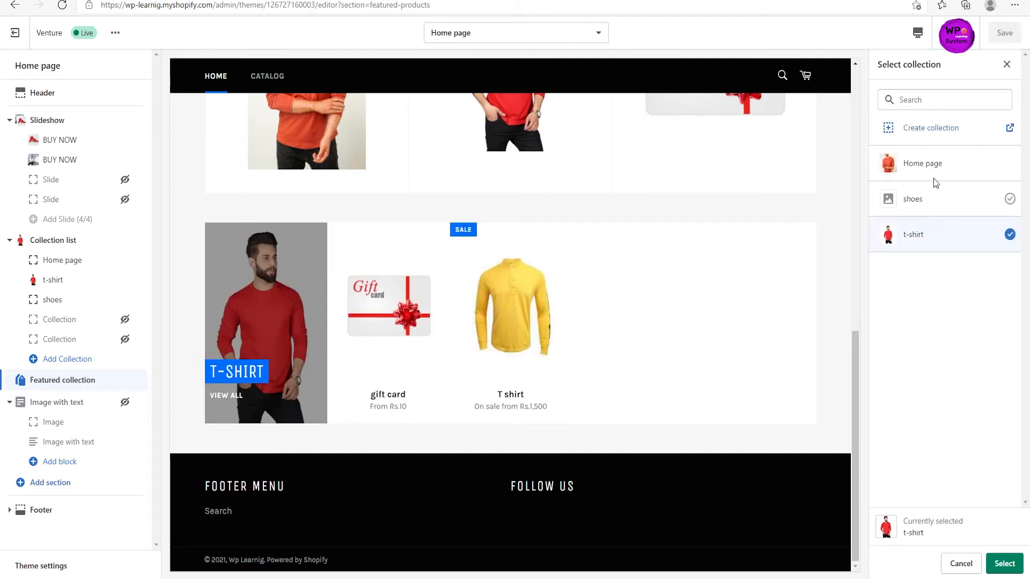
{"action": "left_click", "coordinate": [1008, 565]}
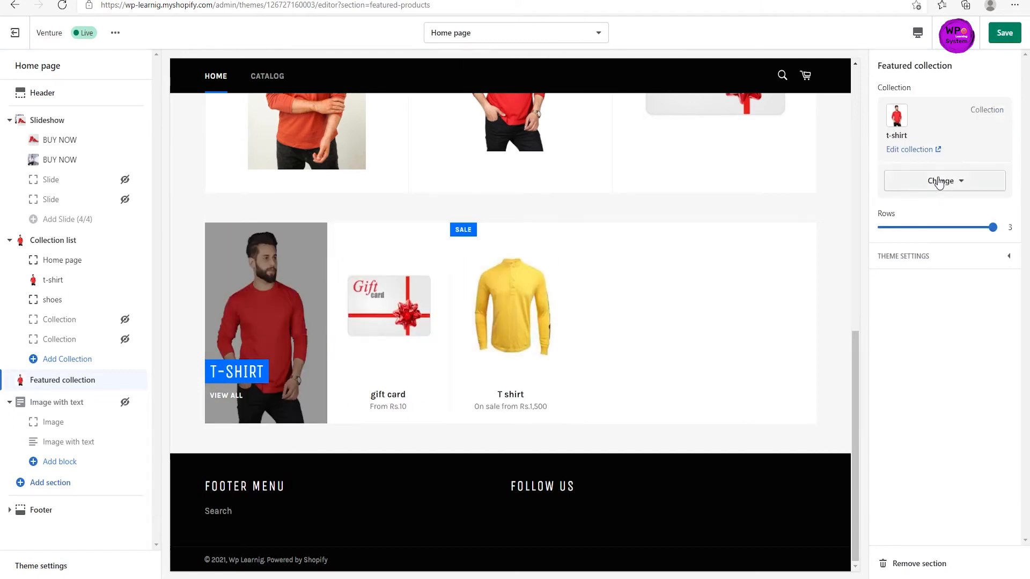
Preview the shoes collection in the Featured collection section and assign the Home page collection instead.
{"action": "left_click", "coordinate": [934, 180]}
{"action": "left_click", "coordinate": [941, 215]}
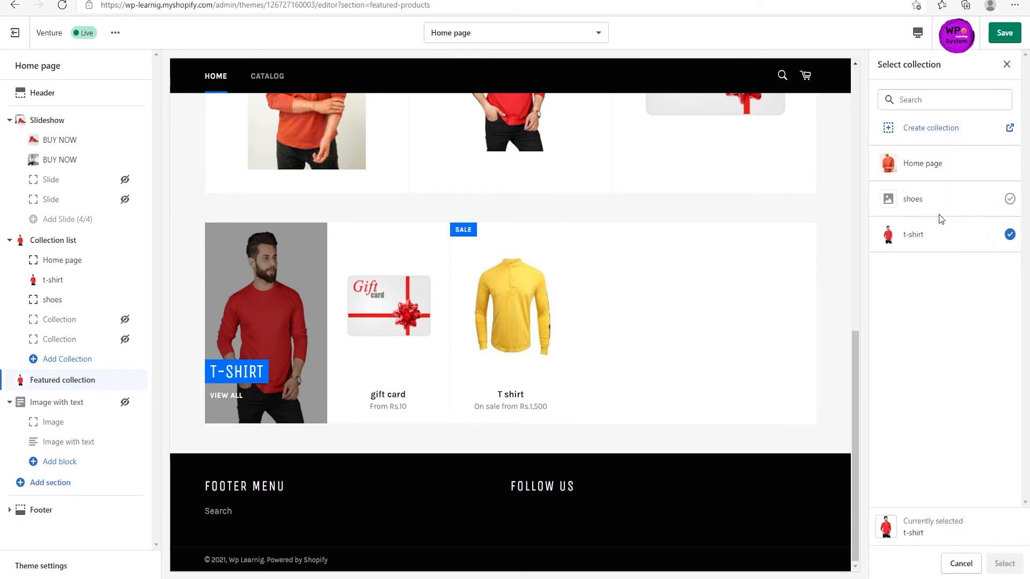
{"action": "left_click", "coordinate": [926, 200]}
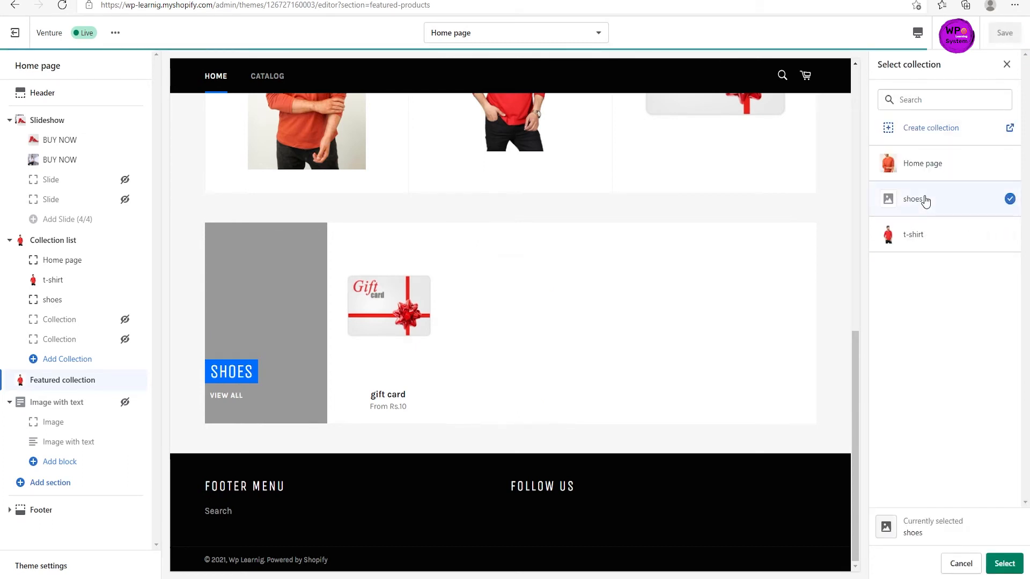
{"action": "left_click", "coordinate": [919, 164]}
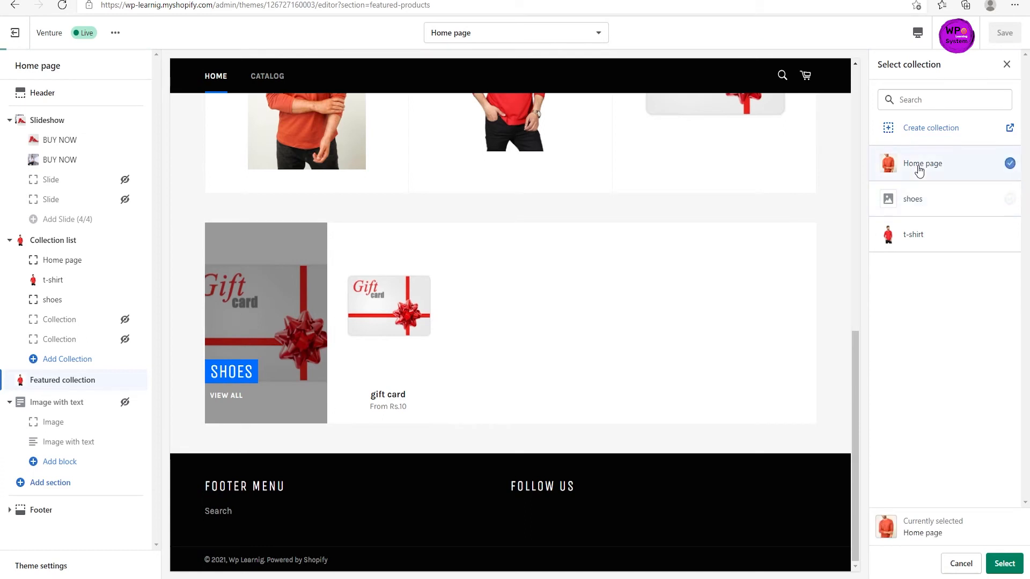
{"action": "left_click", "coordinate": [1005, 563]}
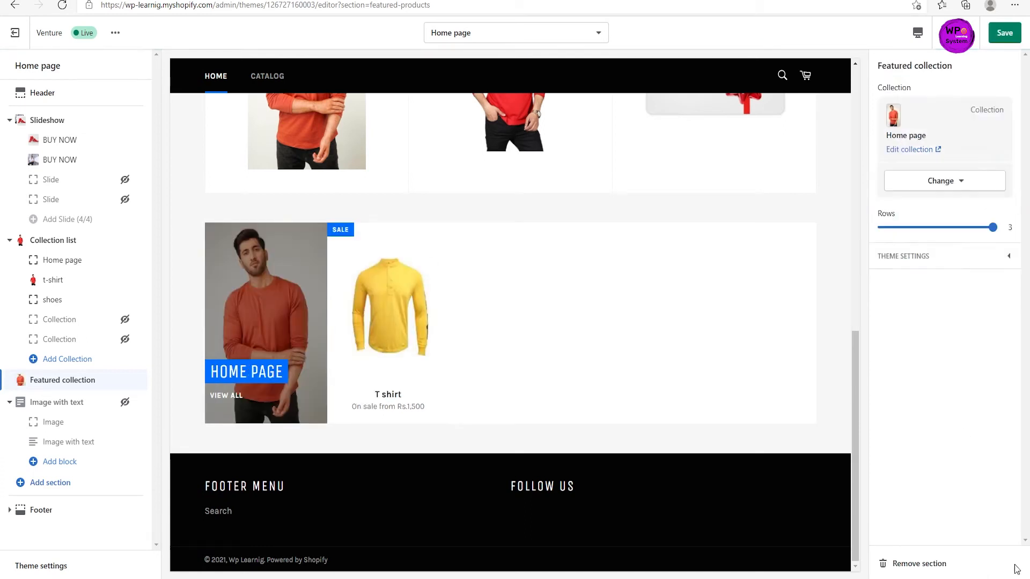
Hide the Featured collection section and review the home page preview from slideshow to footer.
{"action": "left_click", "coordinate": [124, 380]}
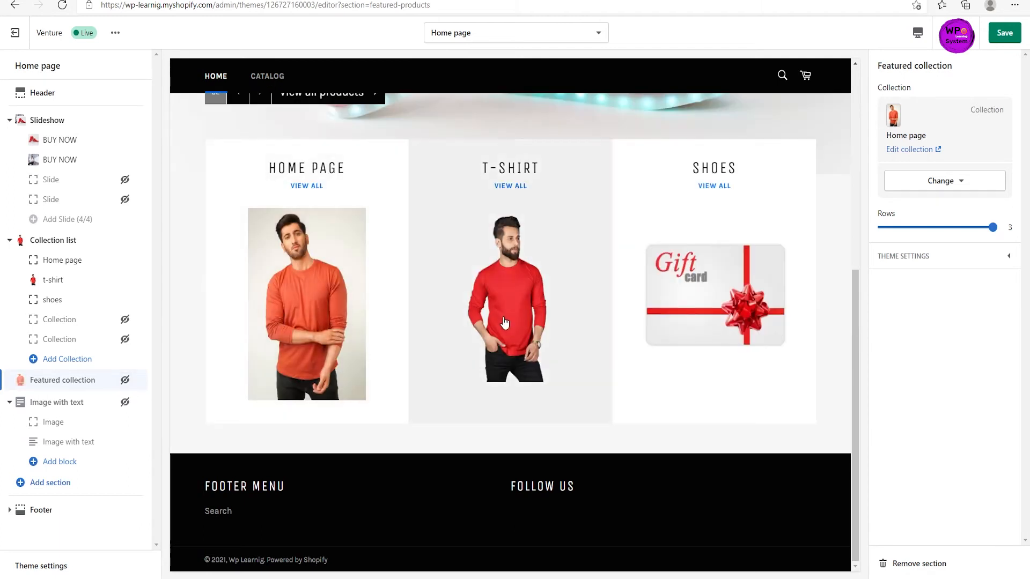
{"action": "scroll", "coordinate": [774, 309], "scroll_direction": "up", "scroll_amount": 5}
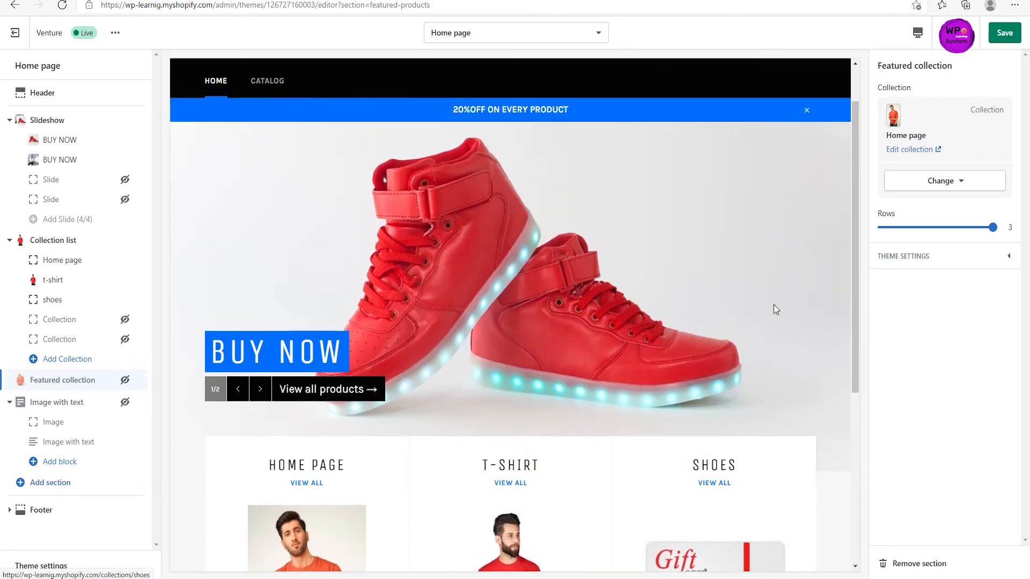
{"action": "left_click_drag", "start_coordinate": [855, 184], "coordinate": [868, 415]}
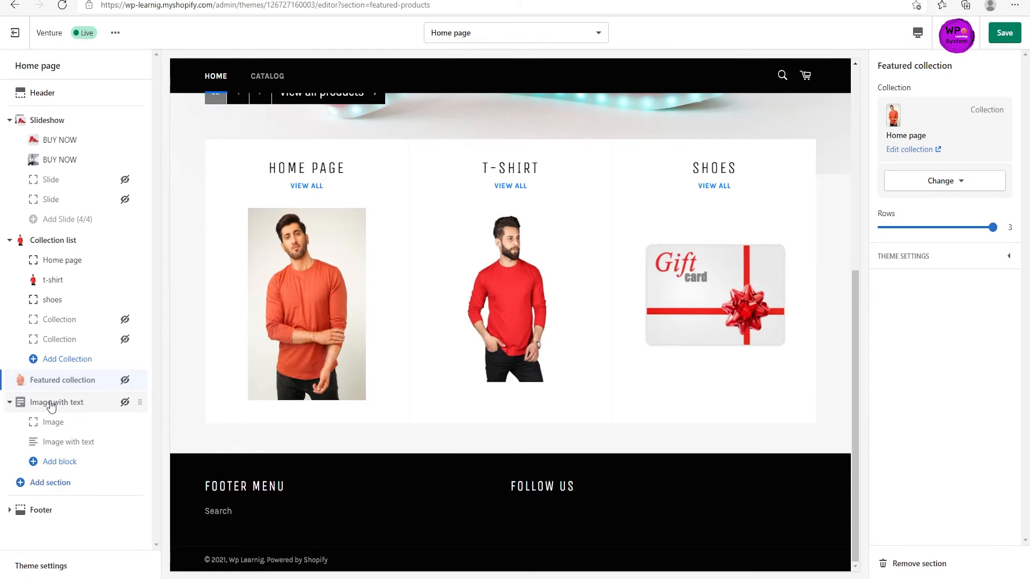
Add a Logo list section to the home page.
{"action": "left_click", "coordinate": [50, 484]}
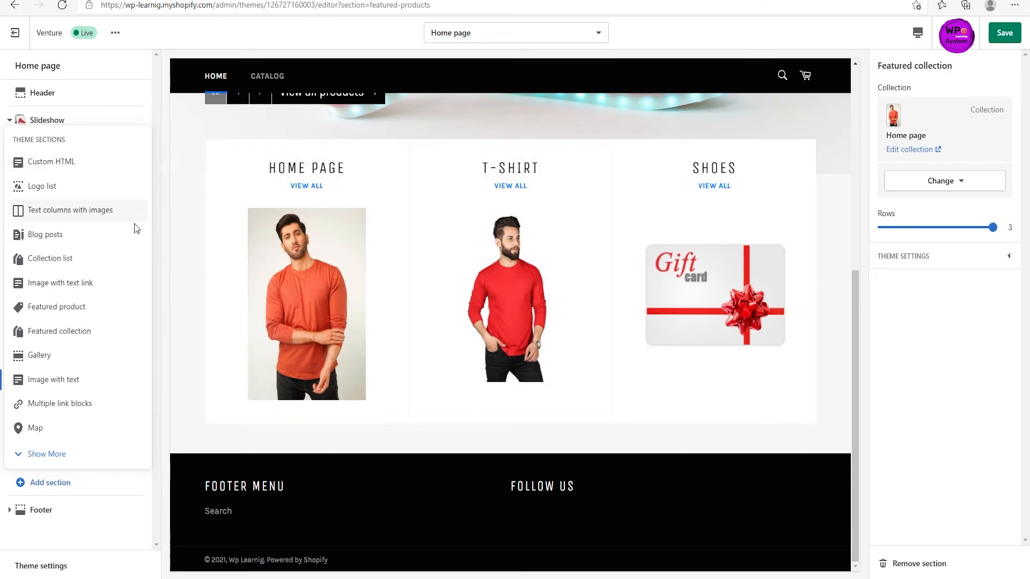
{"action": "left_click", "coordinate": [37, 187]}
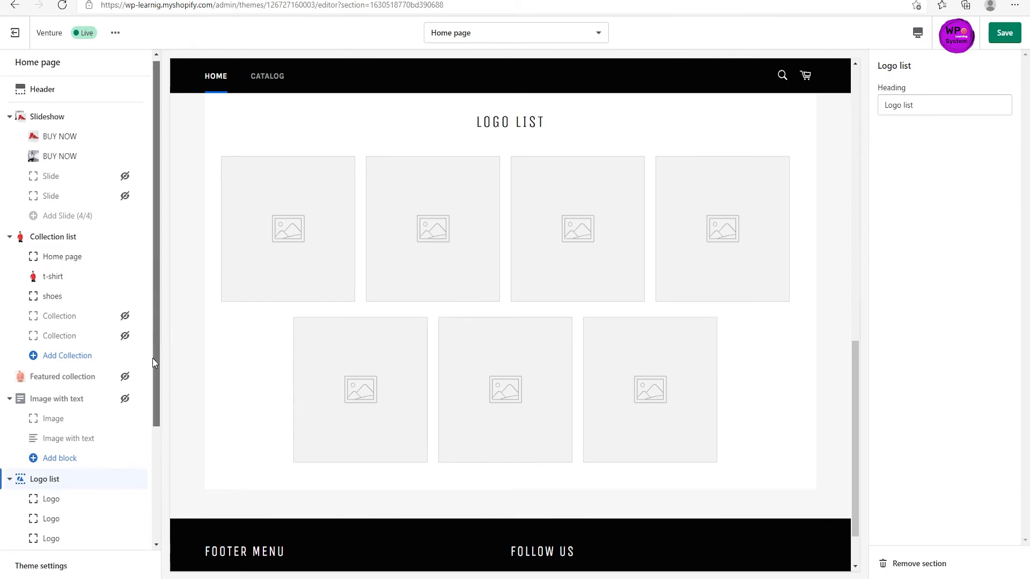
{"action": "scroll", "coordinate": [143, 437], "scroll_direction": "down", "scroll_amount": 3}
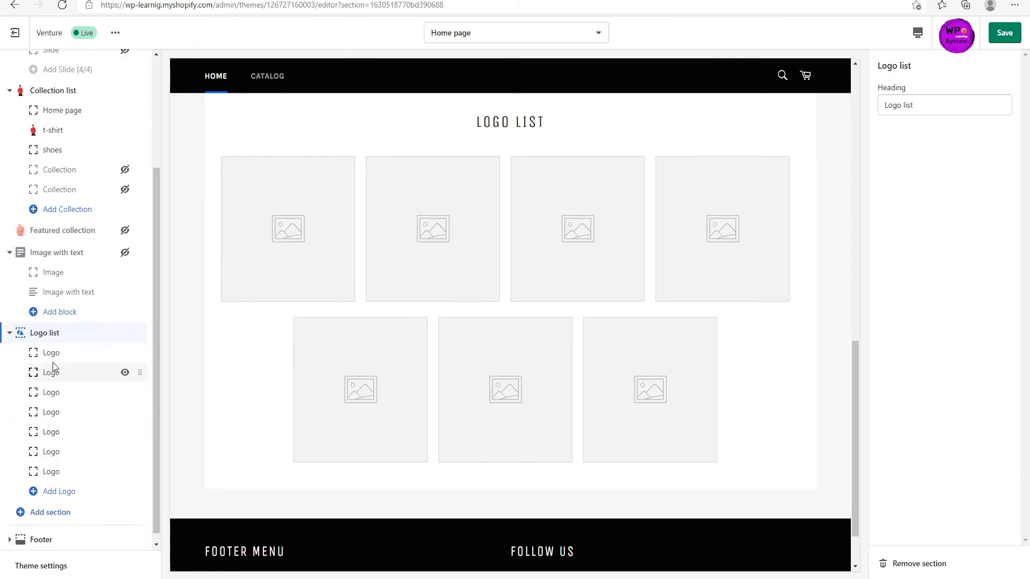
Try the WP Learning System logo from the image library in the first logo block.
{"action": "left_click", "coordinate": [53, 360]}
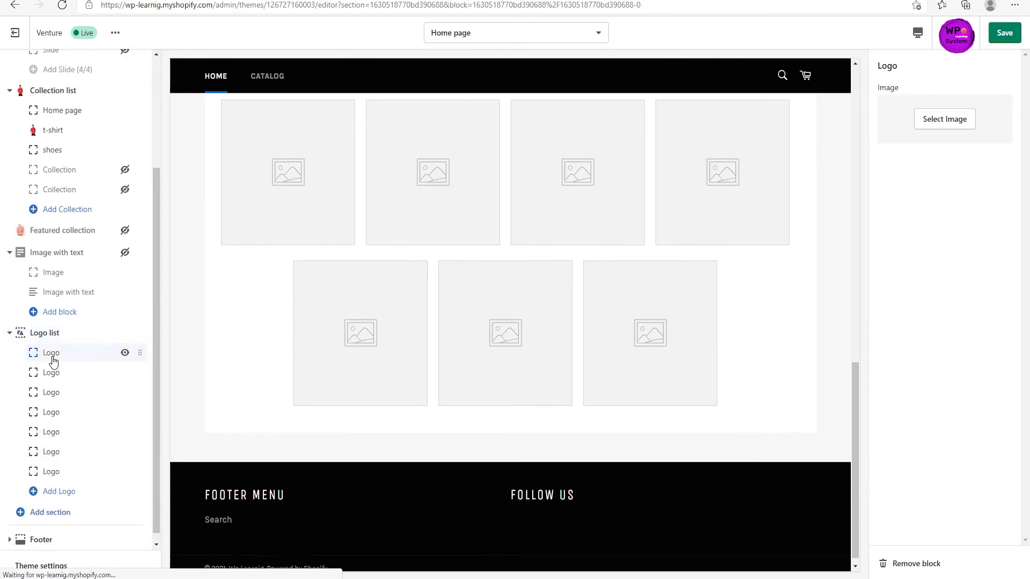
{"action": "left_click", "coordinate": [961, 129]}
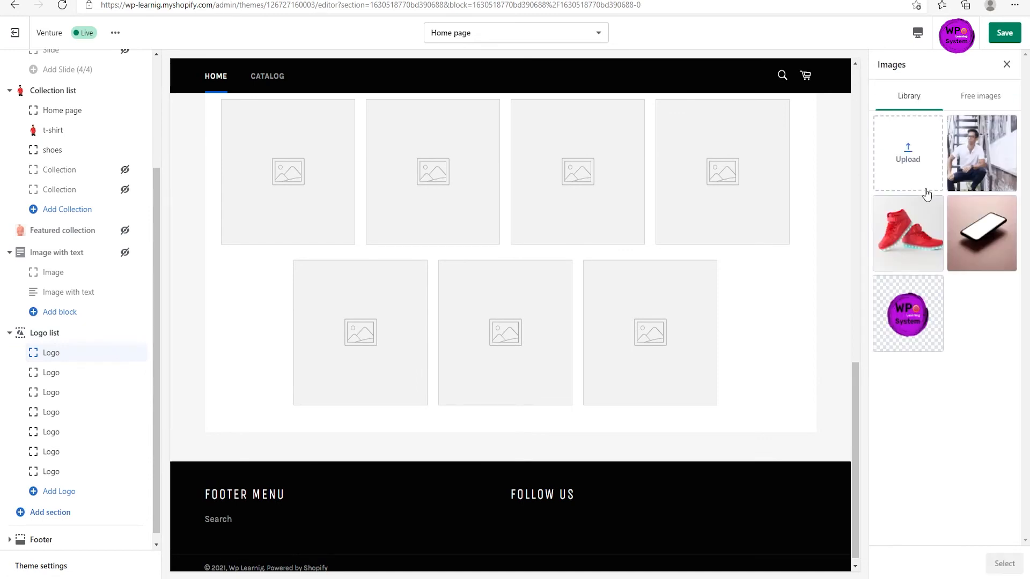
{"action": "left_click", "coordinate": [908, 312]}
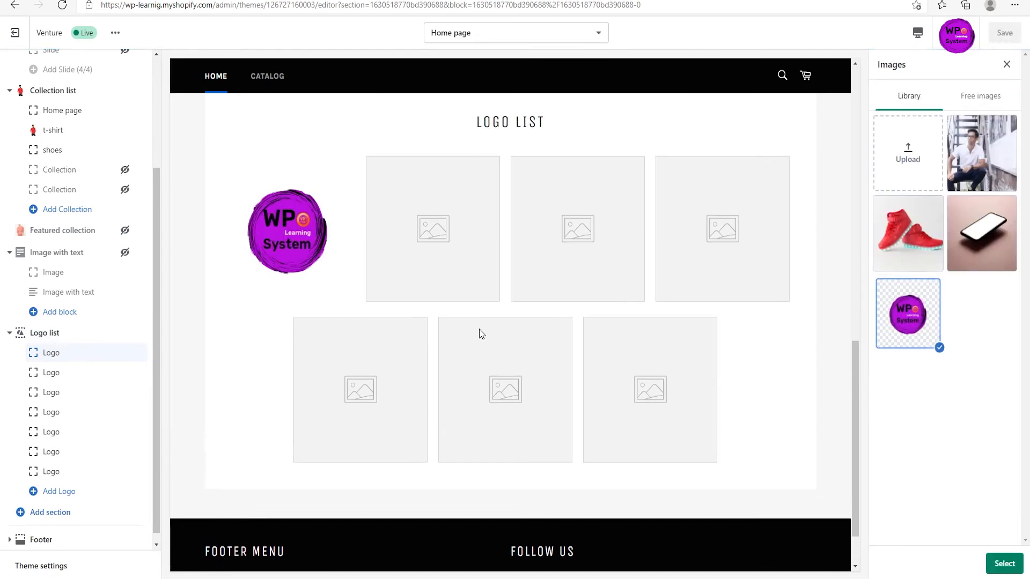
Assign the WP Learning System logo from the image library to the second logo block.
{"action": "left_click", "coordinate": [85, 372]}
{"action": "left_click", "coordinate": [944, 118]}
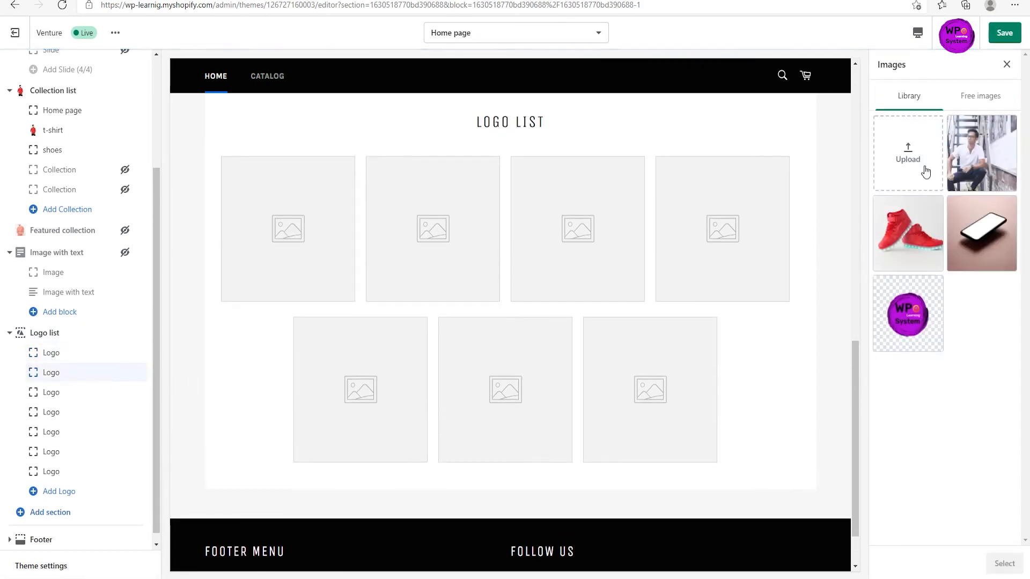
{"action": "left_click", "coordinate": [908, 314]}
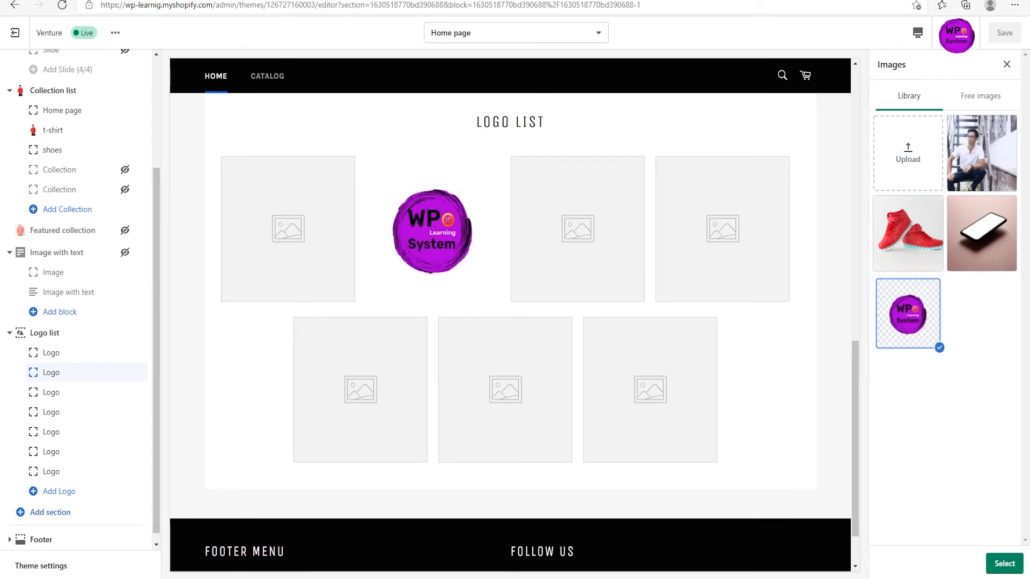
{"action": "left_click", "coordinate": [1005, 565]}
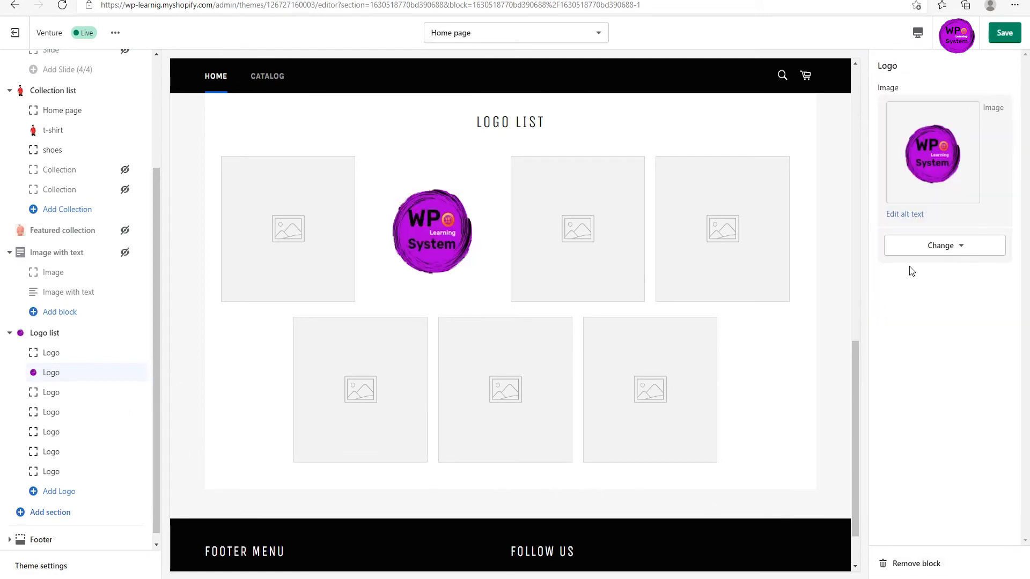
Hide the fourth through seventh logo blocks of the Logo list section.
{"action": "left_click", "coordinate": [125, 472]}
{"action": "left_click", "coordinate": [125, 451]}
{"action": "left_click", "coordinate": [125, 432]}
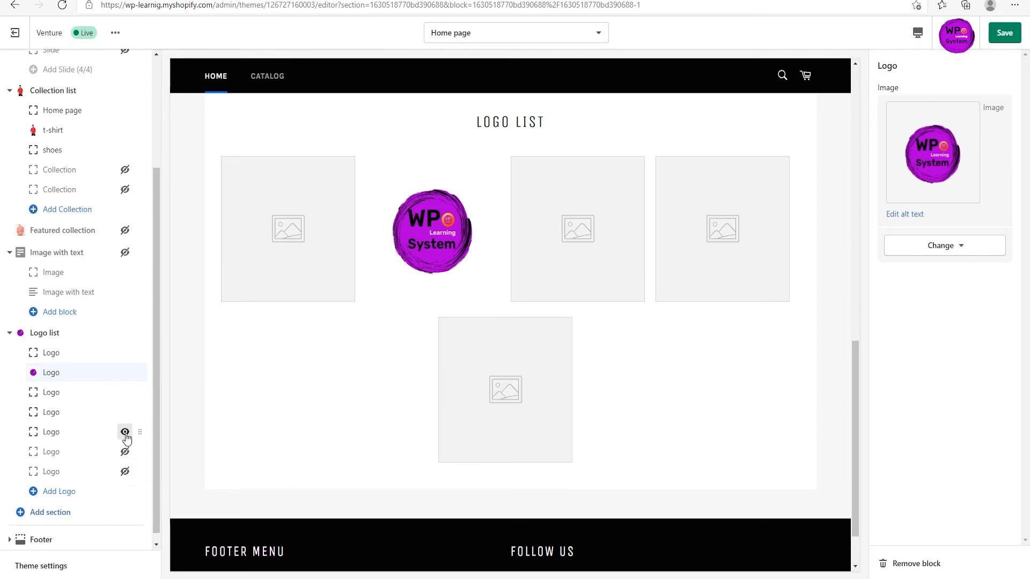
{"action": "left_click", "coordinate": [125, 412]}
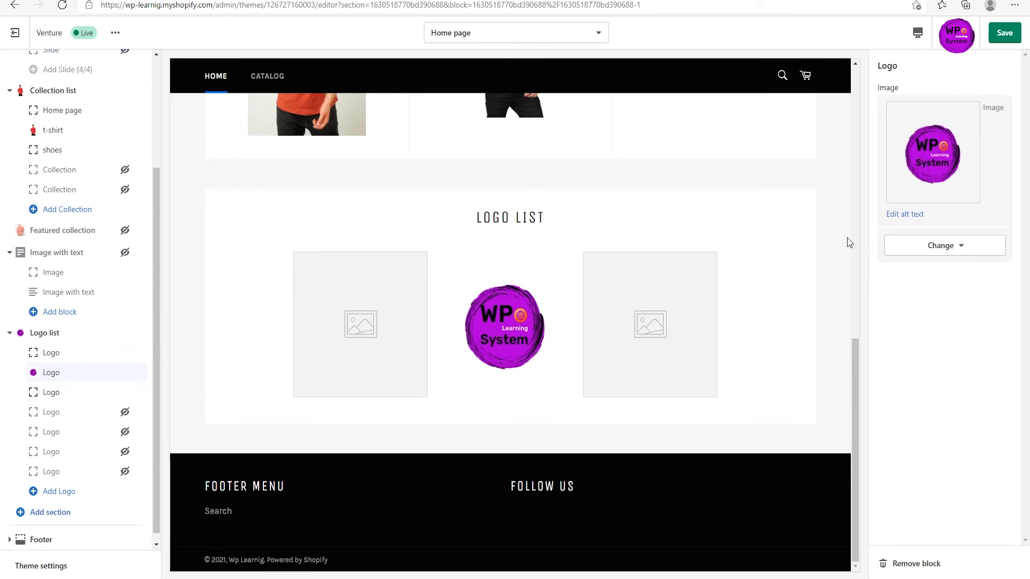
Assign the WP Learning System logo from the image library to the first logo block.
{"action": "left_click", "coordinate": [57, 354]}
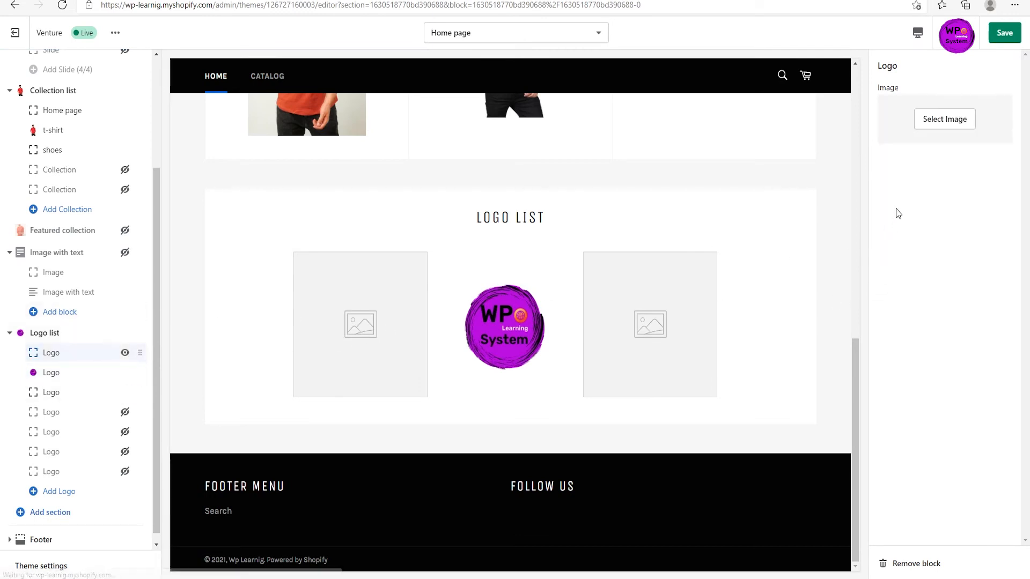
{"action": "left_click", "coordinate": [940, 119]}
{"action": "left_click", "coordinate": [908, 314]}
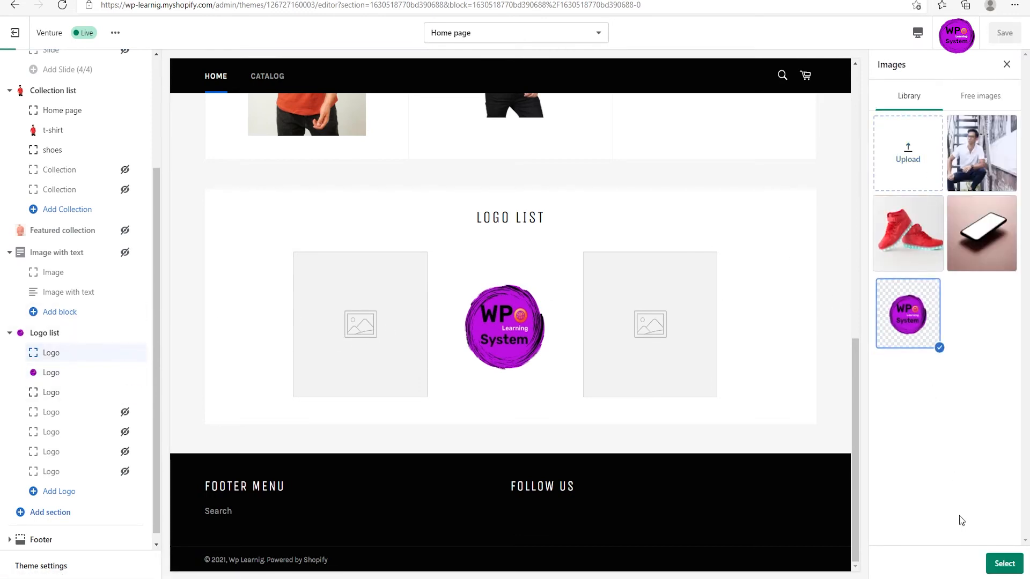
{"action": "left_click", "coordinate": [1005, 563]}
Assign the WP Learning System logo from the image library to the third logo block.
{"action": "left_click", "coordinate": [52, 391]}
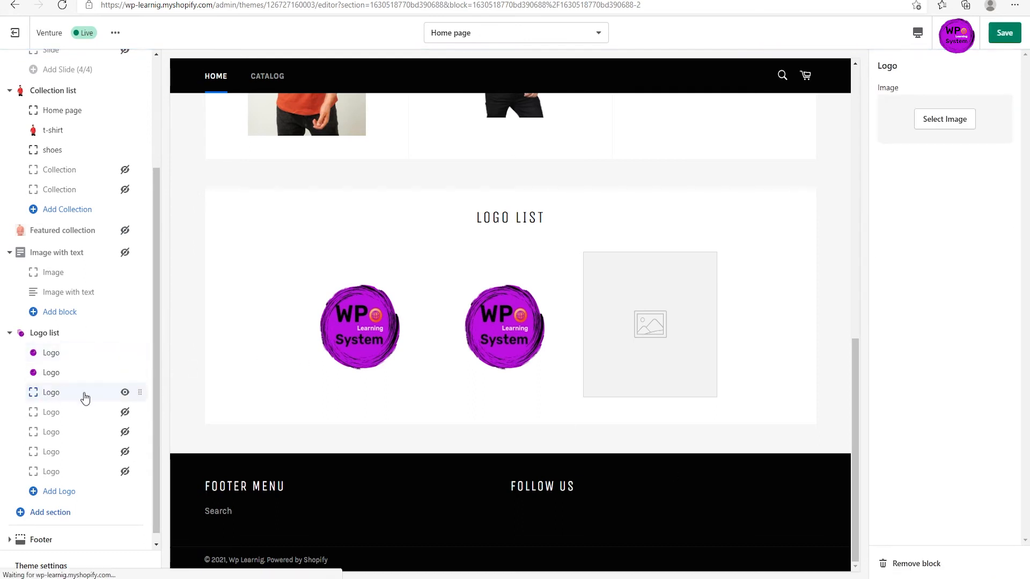
{"action": "left_click", "coordinate": [947, 121]}
{"action": "left_click", "coordinate": [908, 314]}
{"action": "left_click", "coordinate": [1005, 563]}
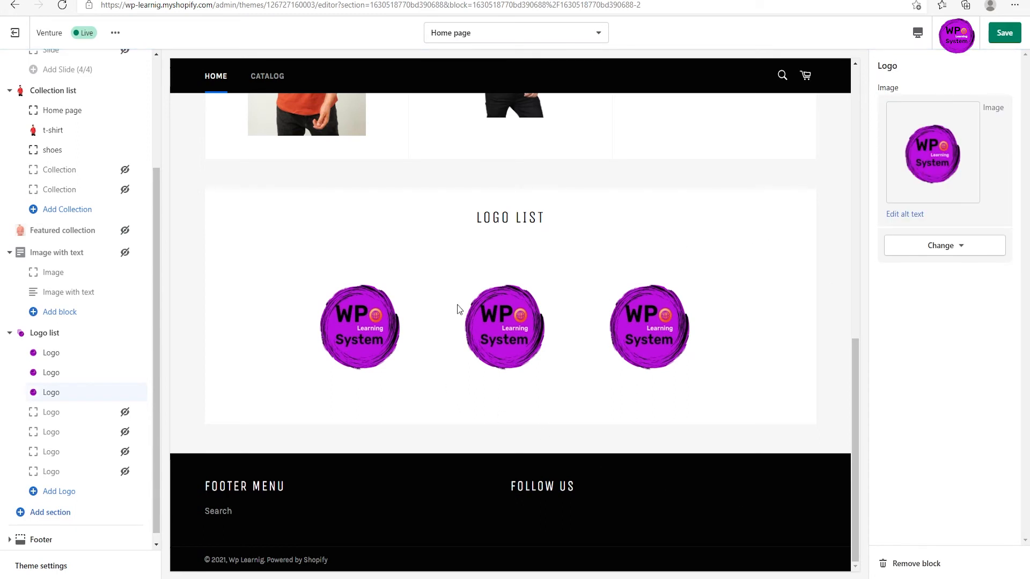
Add a Text columns with images section to the home page below the Logo list.
{"action": "left_click", "coordinate": [50, 512]}
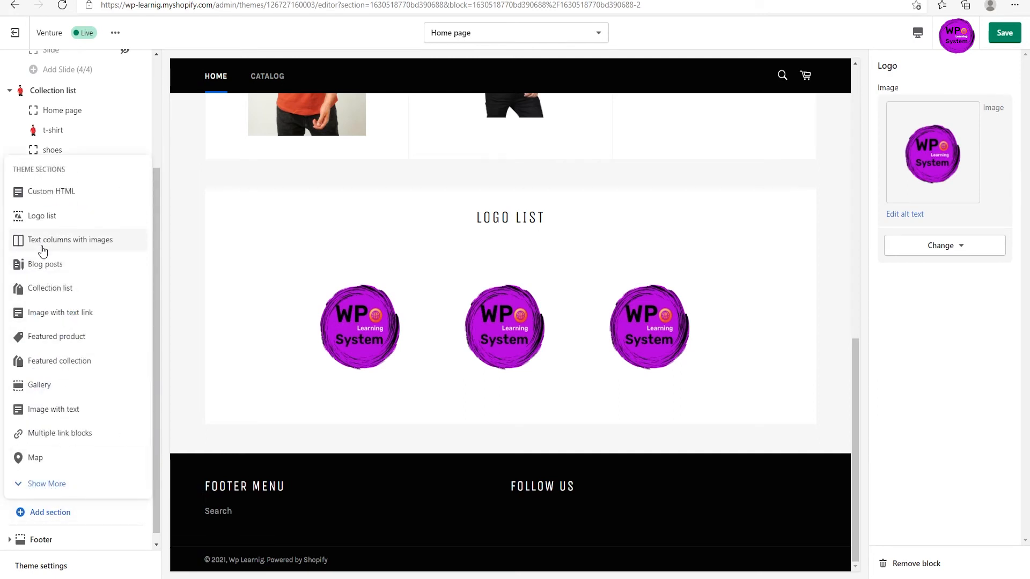
{"action": "left_click", "coordinate": [43, 250]}
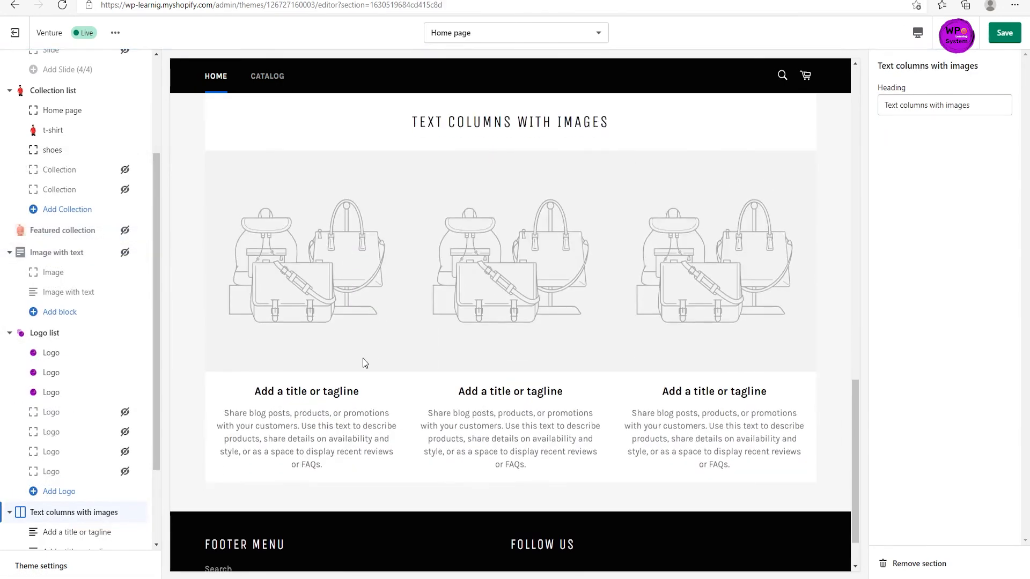
{"action": "left_click_drag", "start_coordinate": [345, 476], "coordinate": [221, 413]}
{"action": "left_click", "coordinate": [222, 413]}
Open the first text column block and review its heading and text.
{"action": "left_click_drag", "start_coordinate": [154, 480], "coordinate": [157, 549]}
{"action": "left_click", "coordinate": [71, 428]}
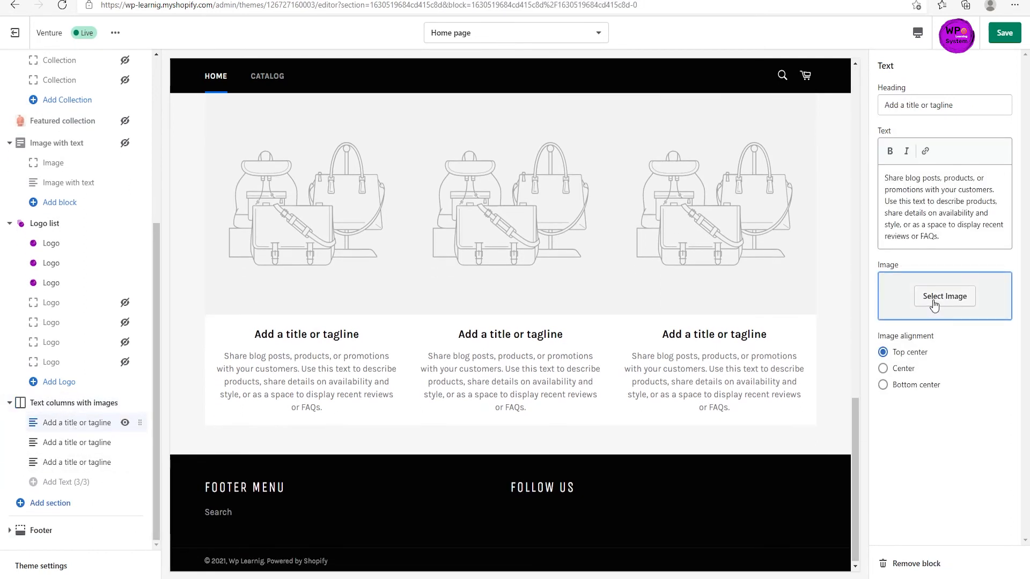
{"action": "left_click_drag", "start_coordinate": [954, 105], "coordinate": [876, 117]}
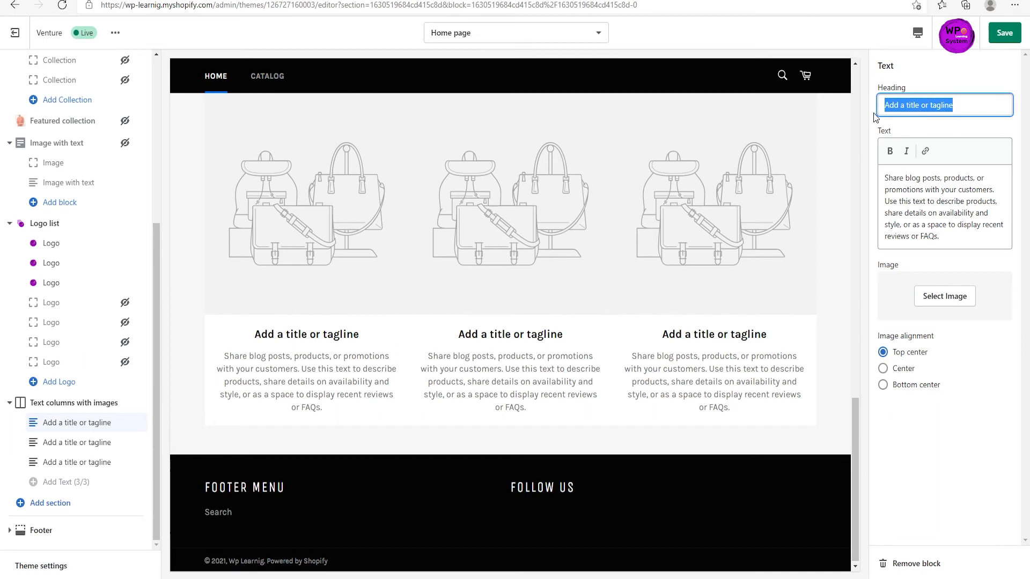
{"action": "left_click_drag", "start_coordinate": [885, 183], "coordinate": [969, 233]}
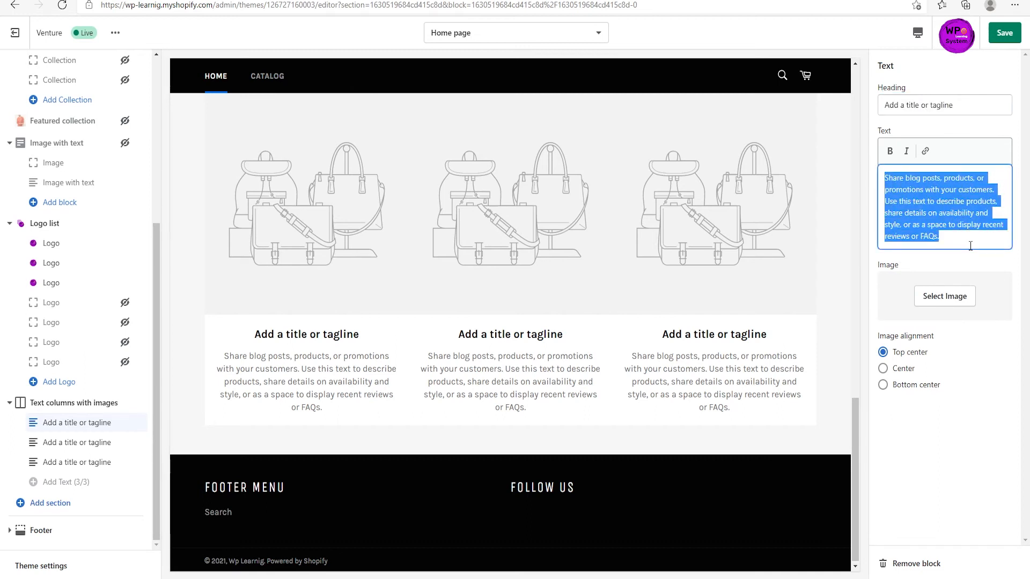
{"action": "left_click", "coordinate": [971, 246]}
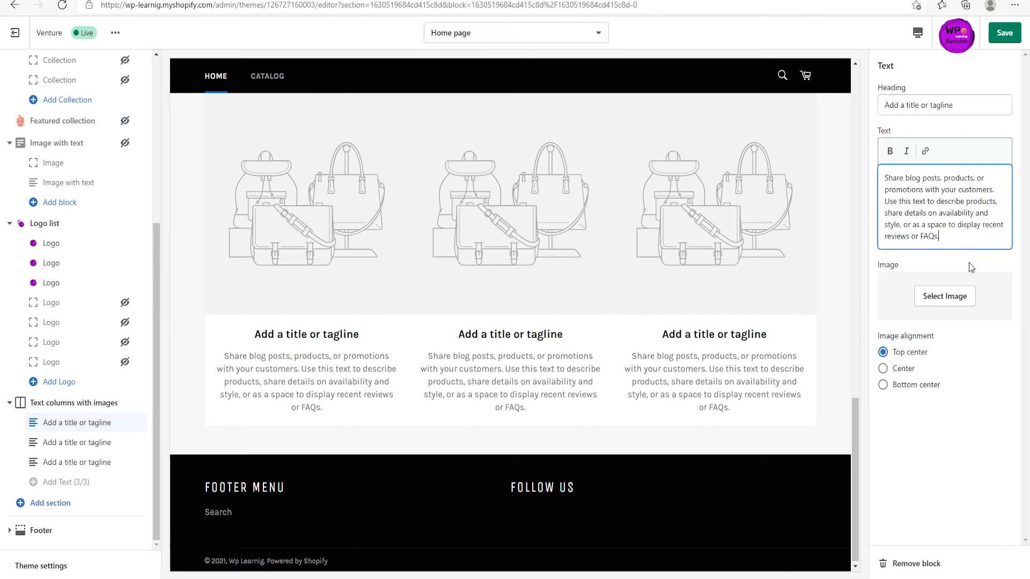
{"action": "left_click", "coordinate": [944, 297]}
{"action": "left_click", "coordinate": [981, 96]}
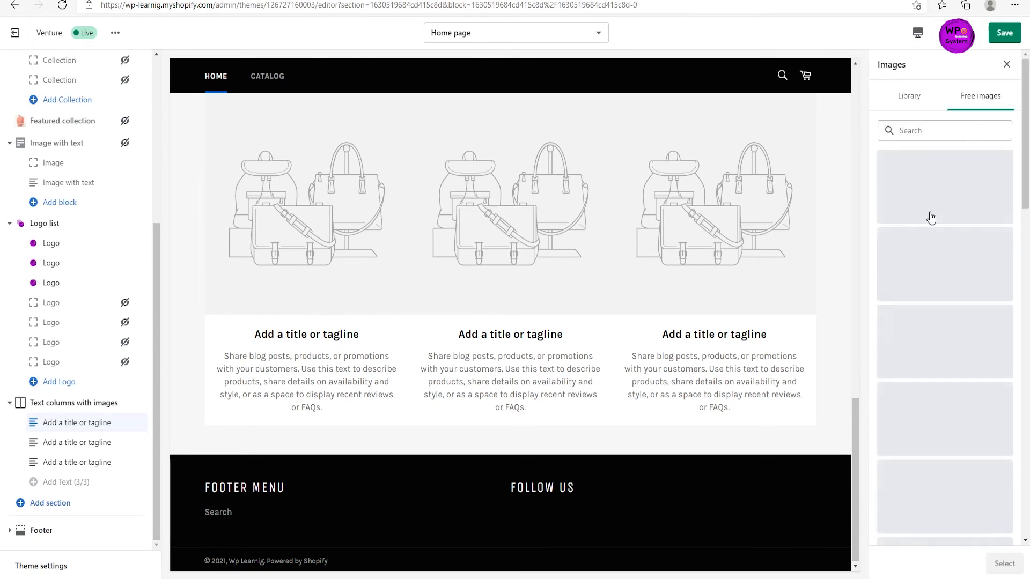
{"action": "left_click", "coordinate": [932, 275]}
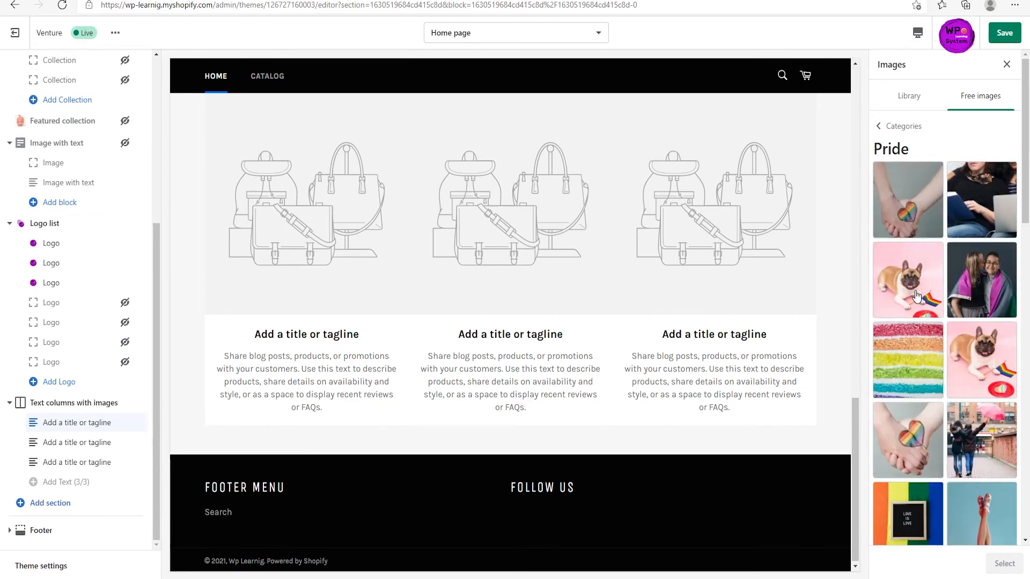
{"action": "scroll", "coordinate": [938, 416], "scroll_direction": "down", "scroll_amount": 10}
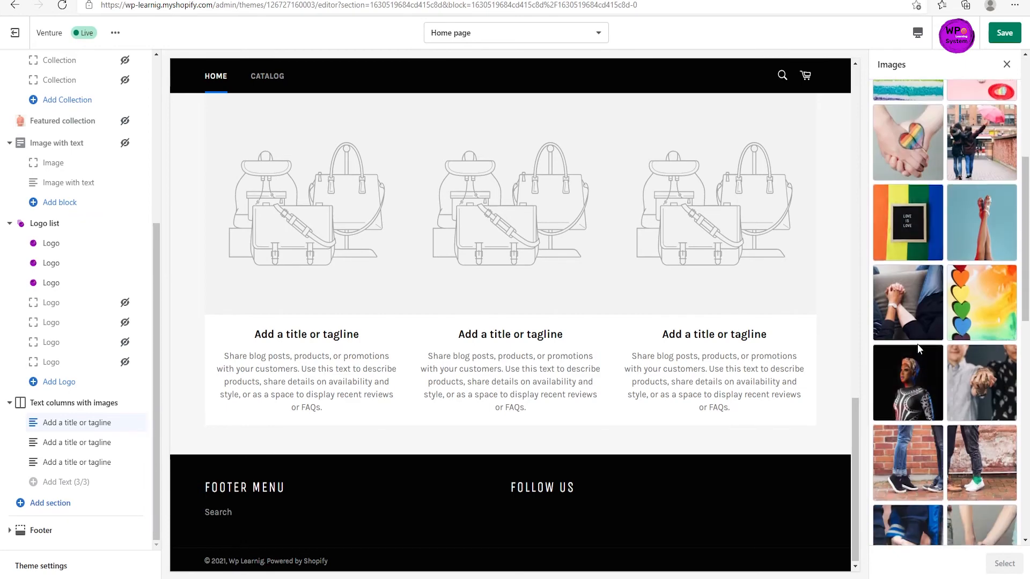
{"action": "scroll", "coordinate": [915, 352], "scroll_direction": "down", "scroll_amount": 10}
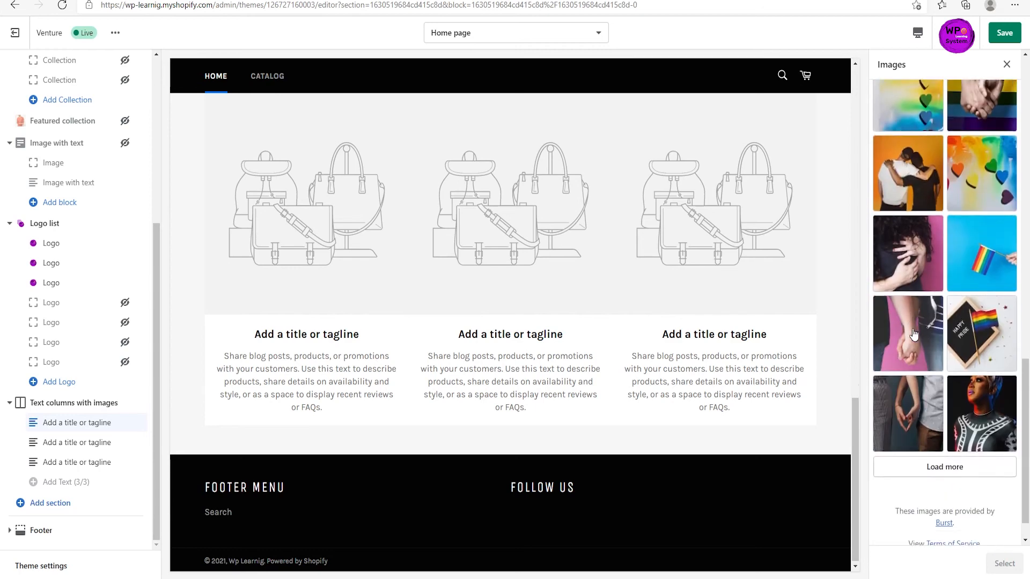
{"action": "left_click", "coordinate": [944, 430]}
{"action": "scroll", "coordinate": [966, 268], "scroll_direction": "down", "scroll_amount": 5}
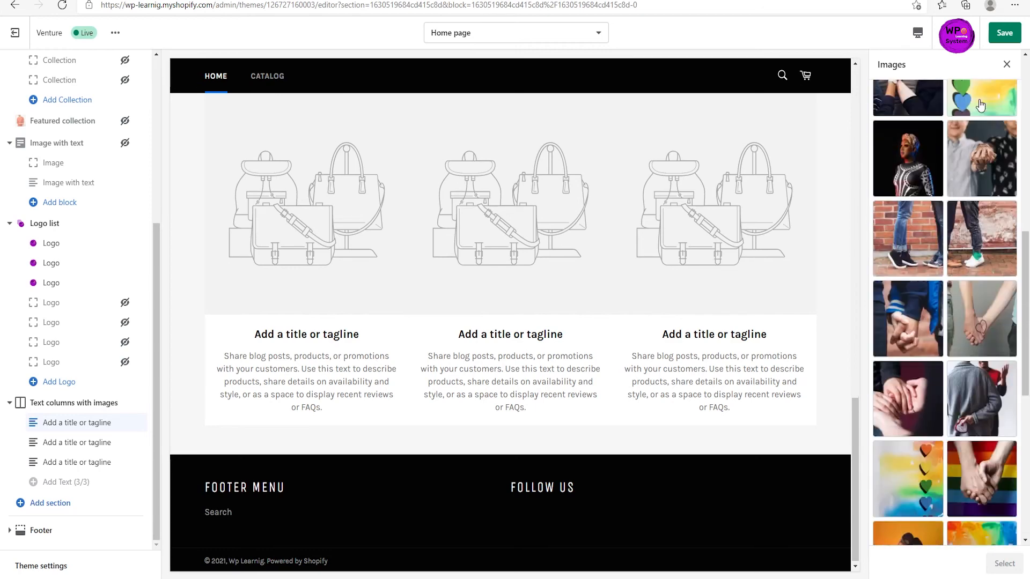
{"action": "left_click", "coordinate": [1006, 64]}
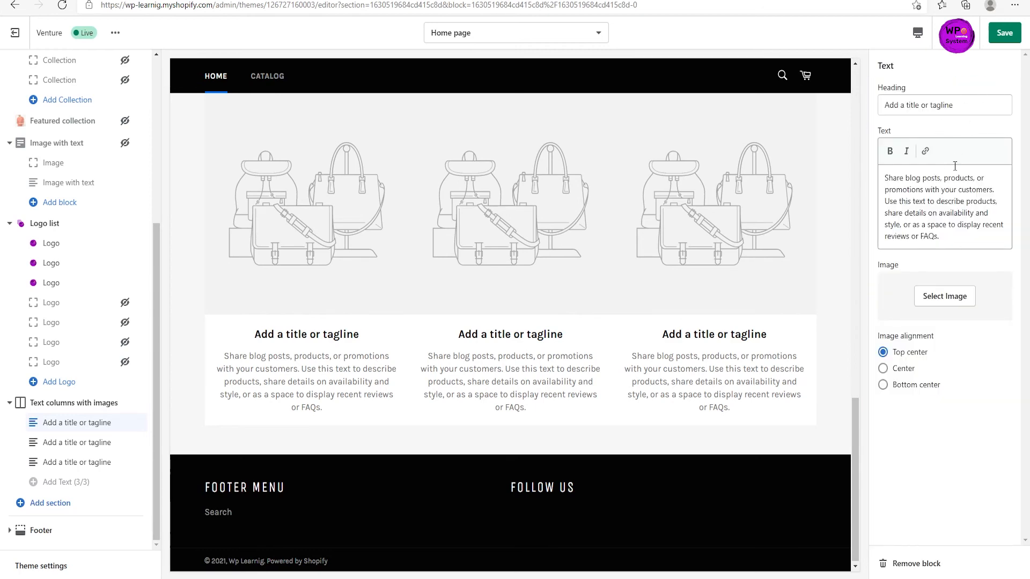
Assign the free nature image of a hiker facing mountains to the first text column.
{"action": "left_click", "coordinate": [947, 298]}
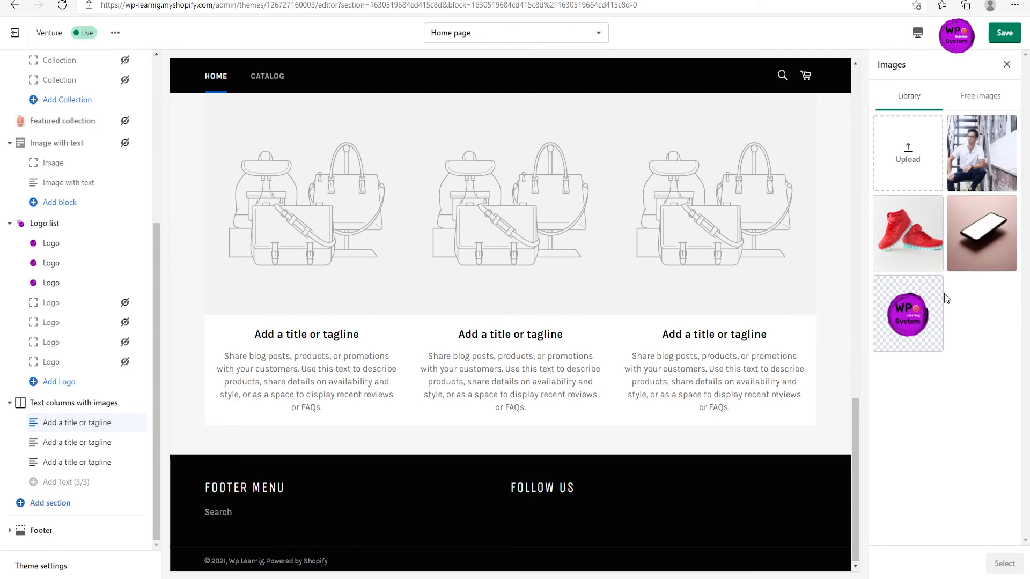
{"action": "left_click", "coordinate": [976, 98]}
{"action": "scroll", "coordinate": [960, 300], "scroll_direction": "down", "scroll_amount": 6}
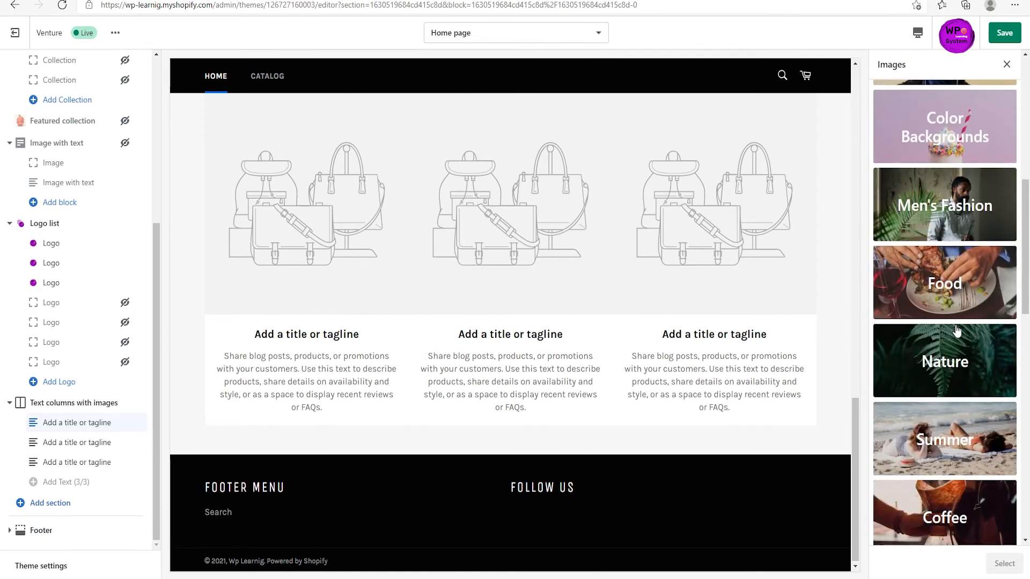
{"action": "left_click", "coordinate": [940, 294]}
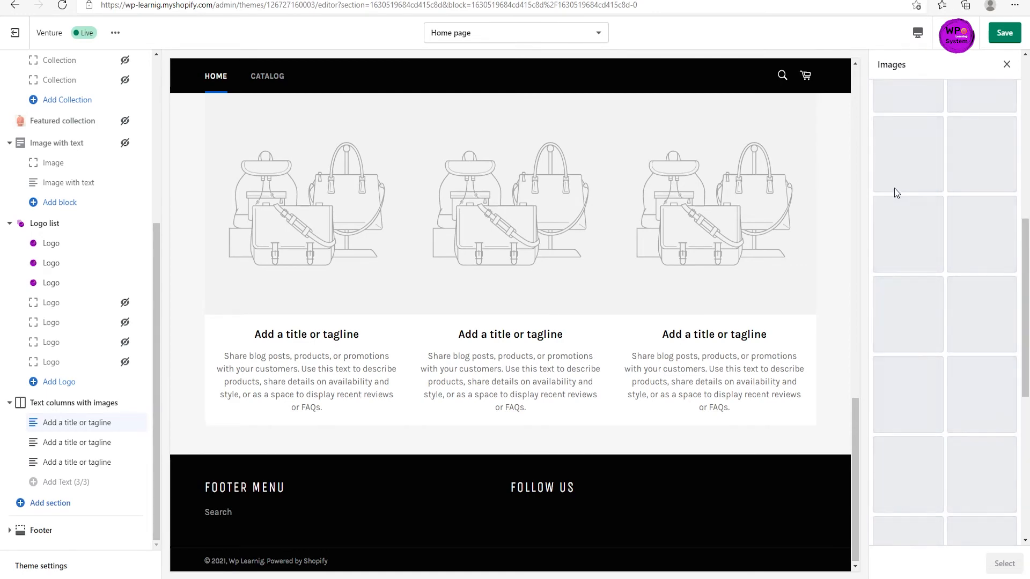
{"action": "scroll", "coordinate": [912, 215], "scroll_direction": "down", "scroll_amount": 3}
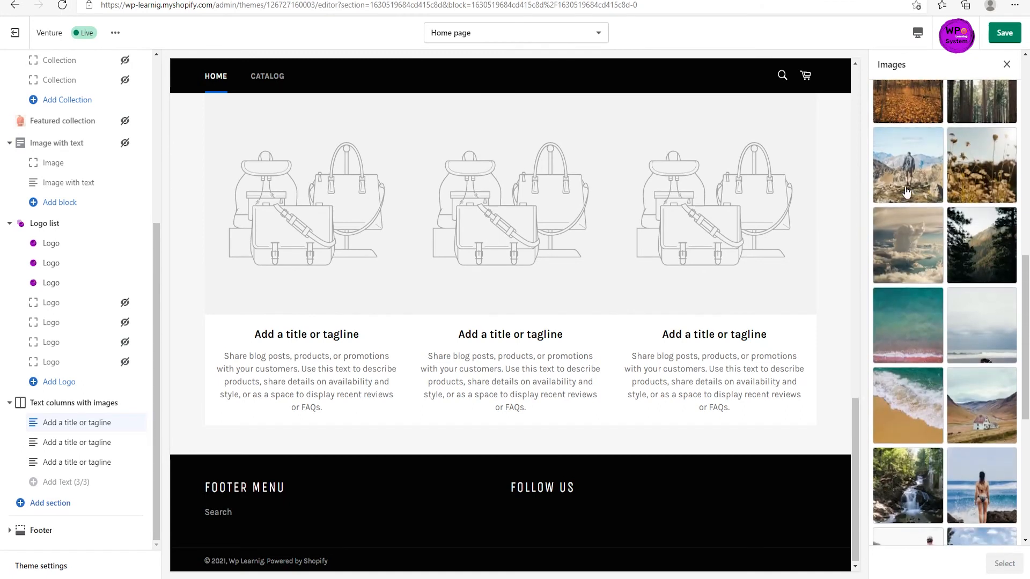
{"action": "left_click", "coordinate": [906, 197]}
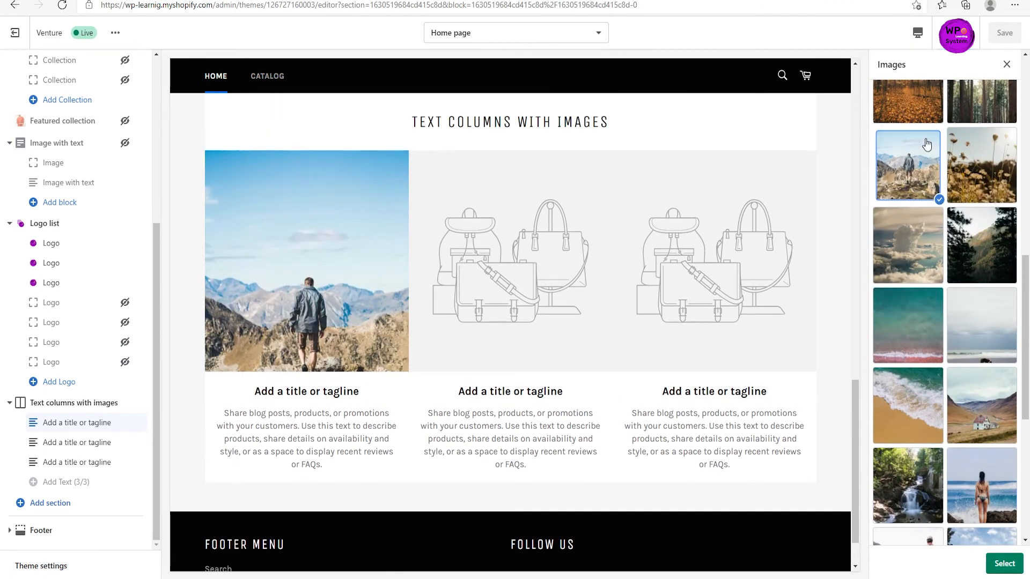
{"action": "left_click", "coordinate": [1009, 564]}
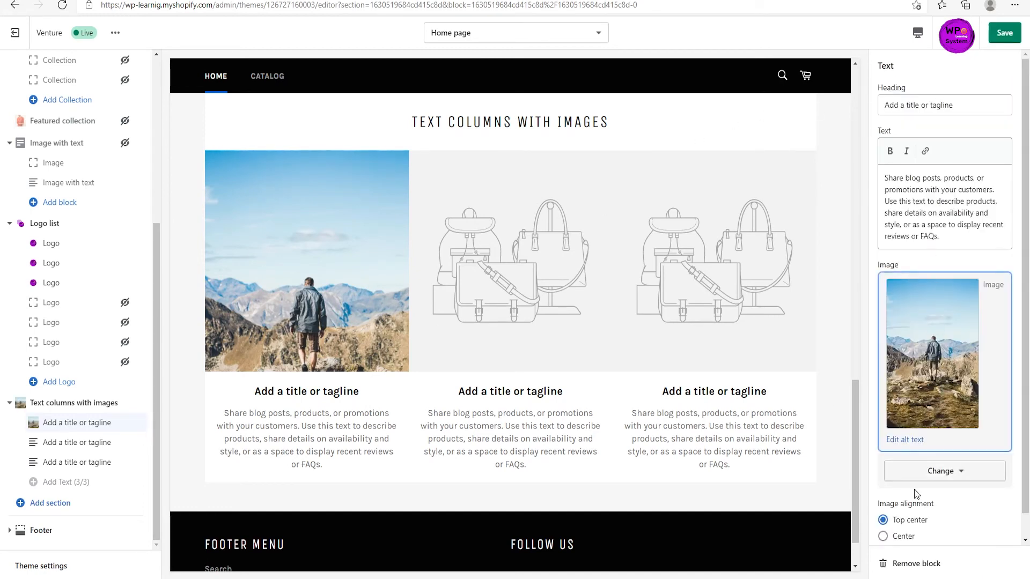
Assign the clothing rack photo from the Shop Local free images to the second text column.
{"action": "left_click", "coordinate": [72, 444]}
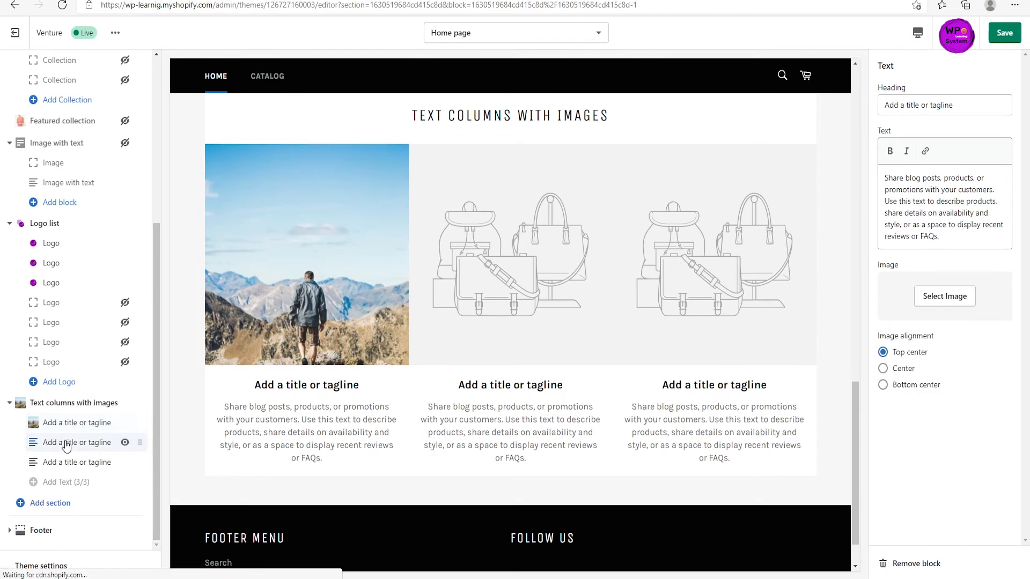
{"action": "left_click", "coordinate": [945, 298]}
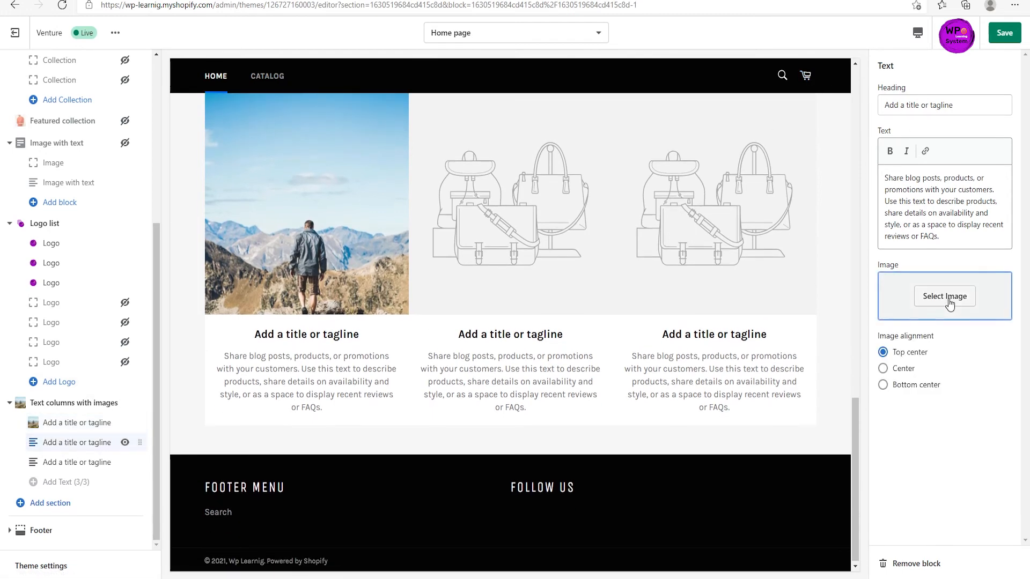
{"action": "left_click", "coordinate": [993, 103]}
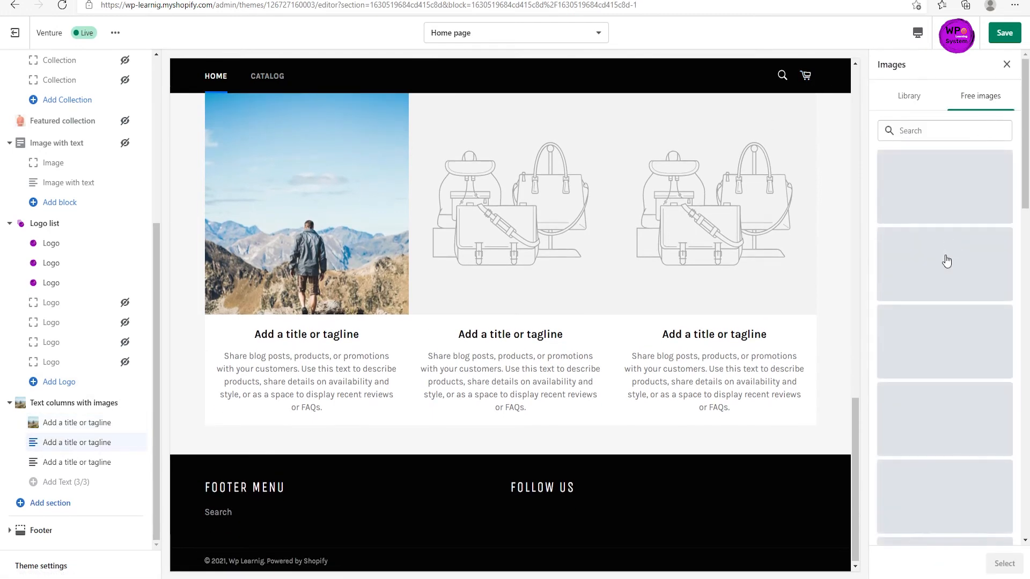
{"action": "left_click", "coordinate": [935, 317]}
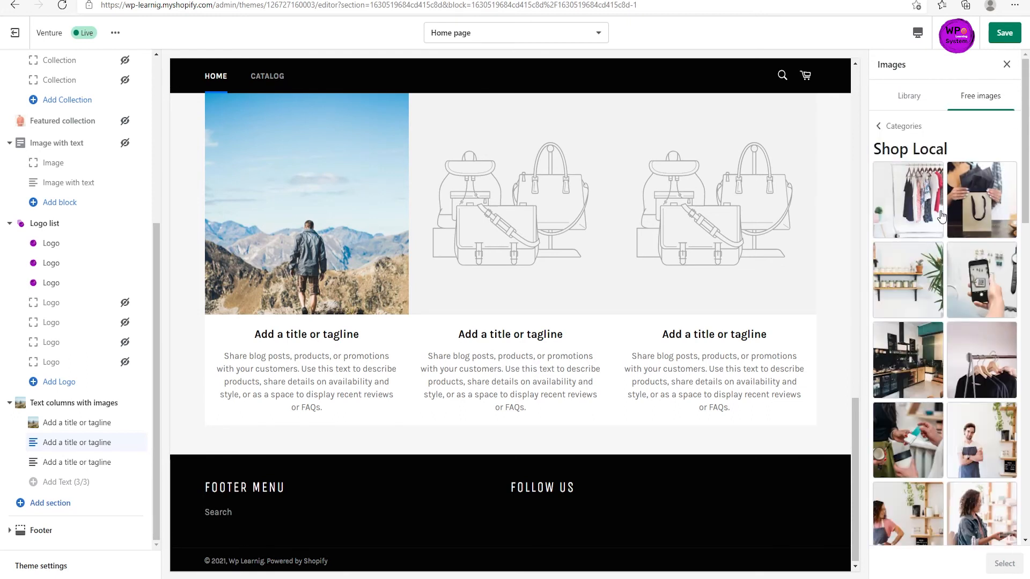
{"action": "left_click", "coordinate": [938, 212]}
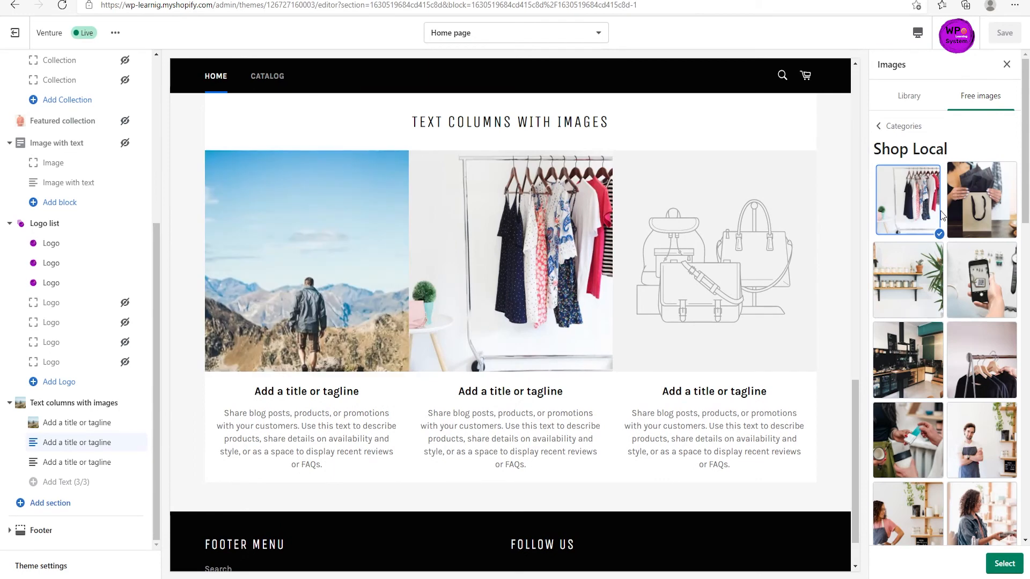
{"action": "left_click", "coordinate": [1003, 571]}
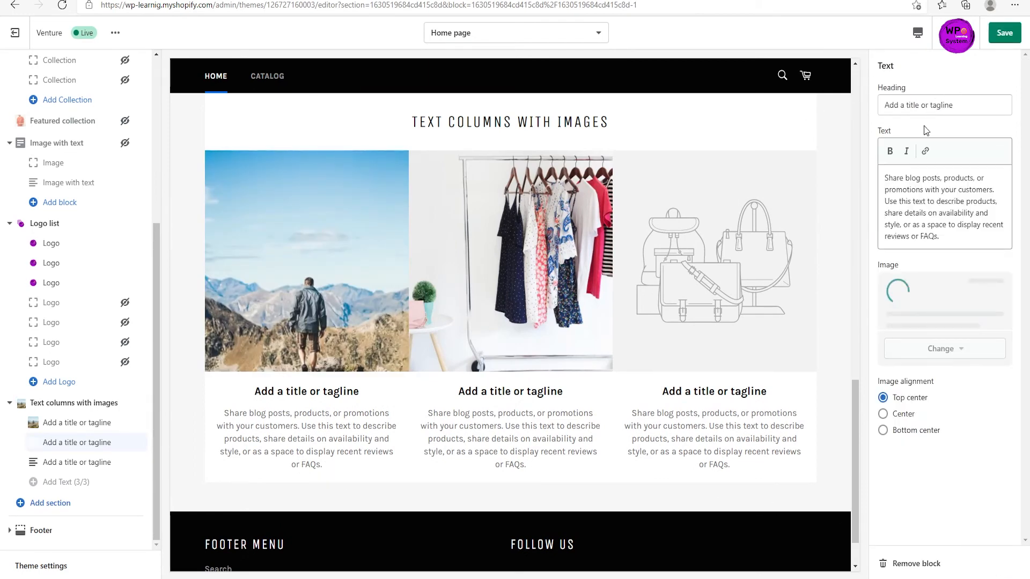
Assign the free food photo of a pasta dish topped with greens to the third text column.
{"action": "left_click", "coordinate": [75, 466]}
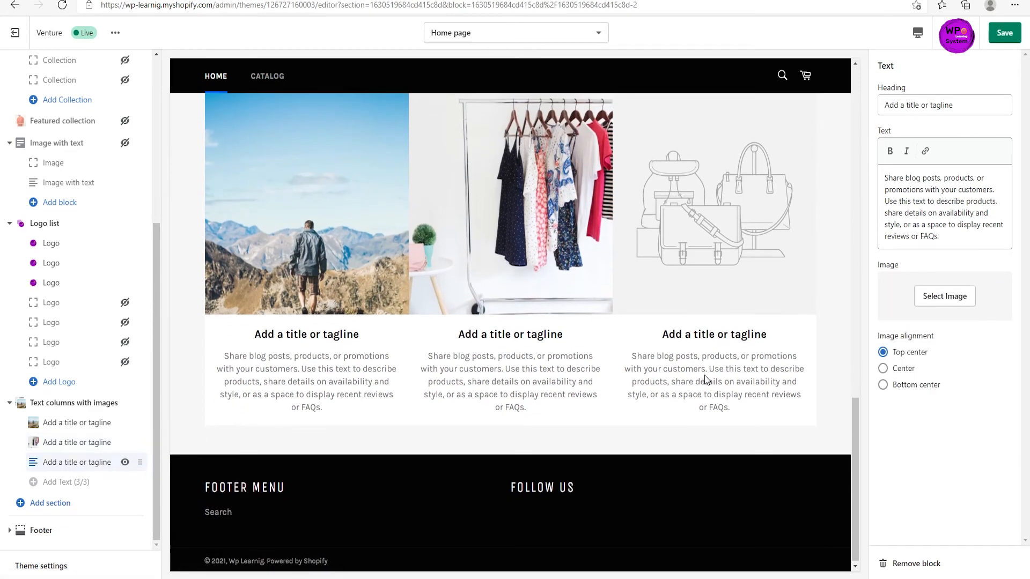
{"action": "left_click", "coordinate": [943, 299]}
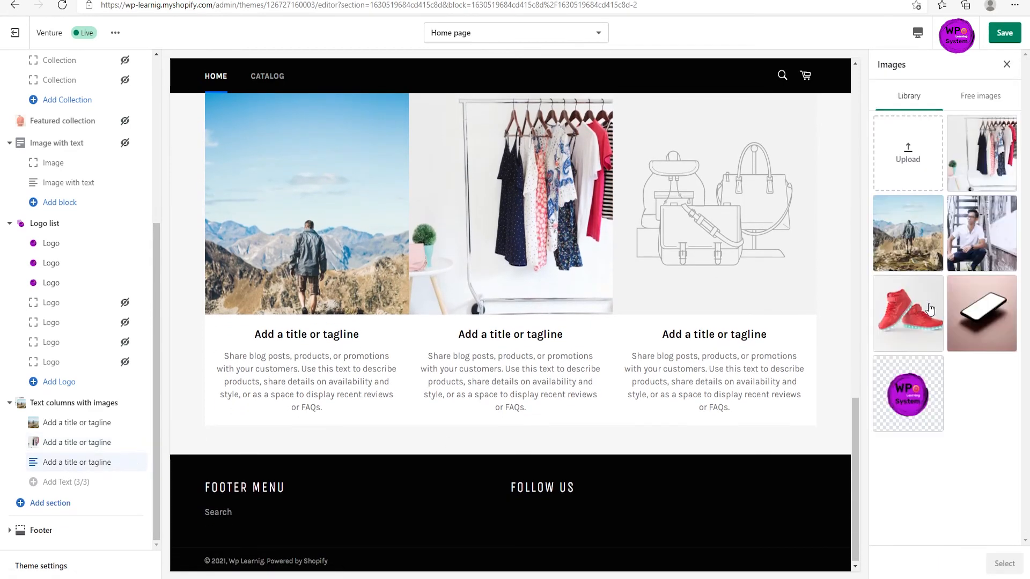
{"action": "left_click", "coordinate": [982, 96]}
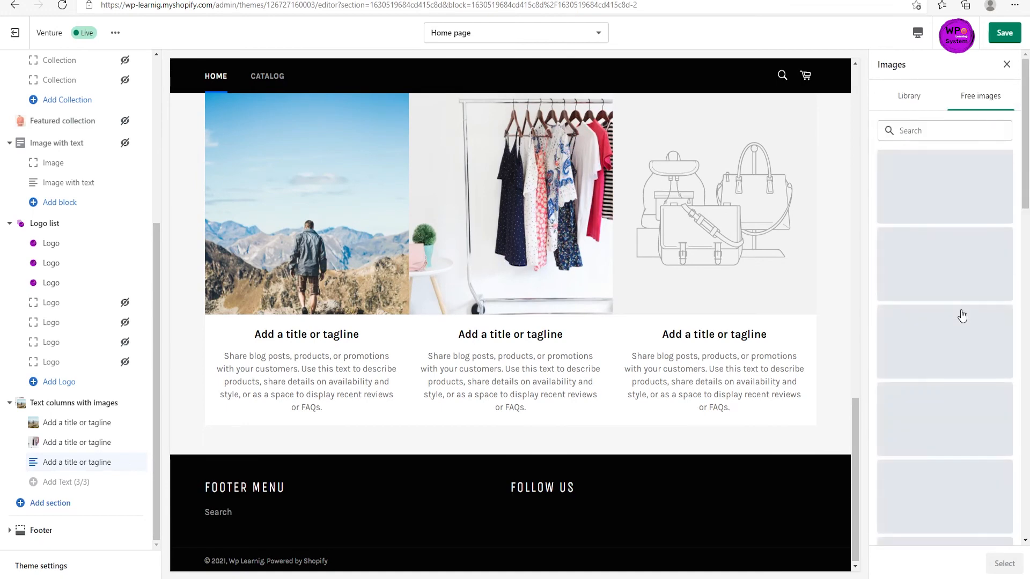
{"action": "scroll", "coordinate": [957, 325], "scroll_direction": "down", "scroll_amount": 2}
{"action": "scroll", "coordinate": [957, 325], "scroll_direction": "down", "scroll_amount": 2}
{"action": "left_click", "coordinate": [888, 332]}
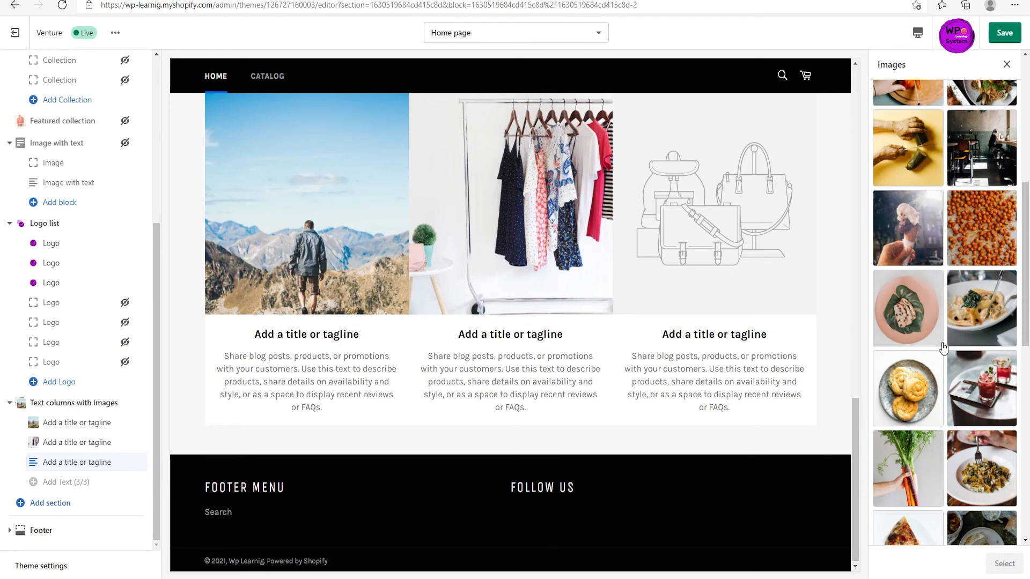
{"action": "left_click", "coordinate": [981, 308]}
{"action": "left_click", "coordinate": [1012, 567]}
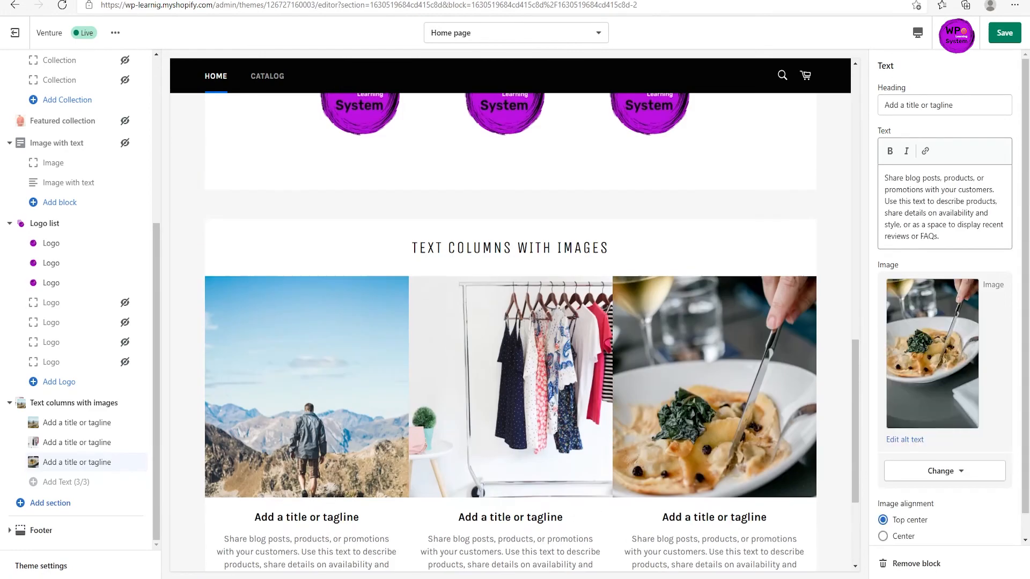
Set the third text column's heading to NEW.
{"action": "scroll", "coordinate": [552, 391], "scroll_direction": "down", "scroll_amount": 1}
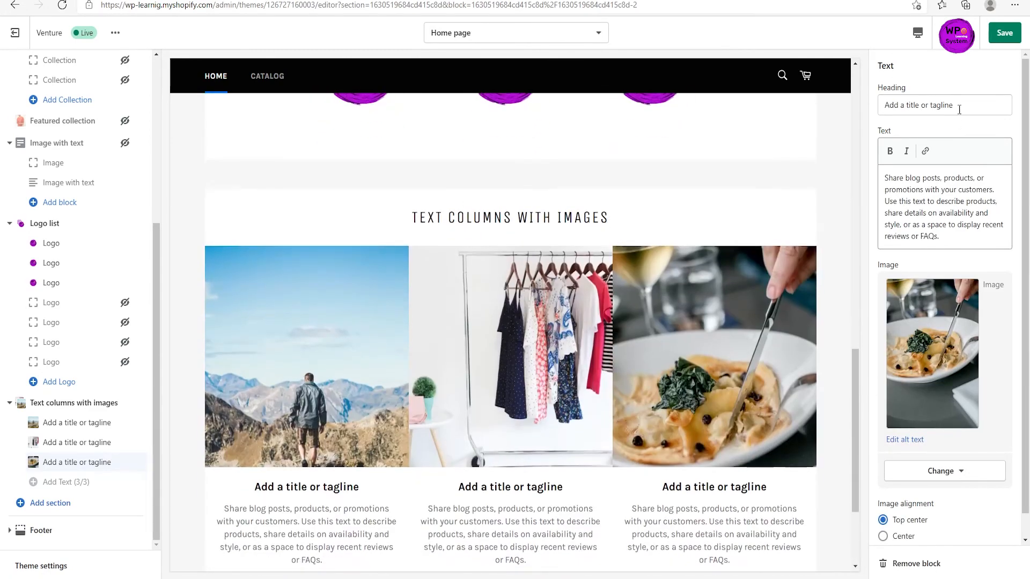
{"action": "left_click_drag", "start_coordinate": [959, 110], "coordinate": [831, 104]}
{"action": "type", "text": "NEW"}
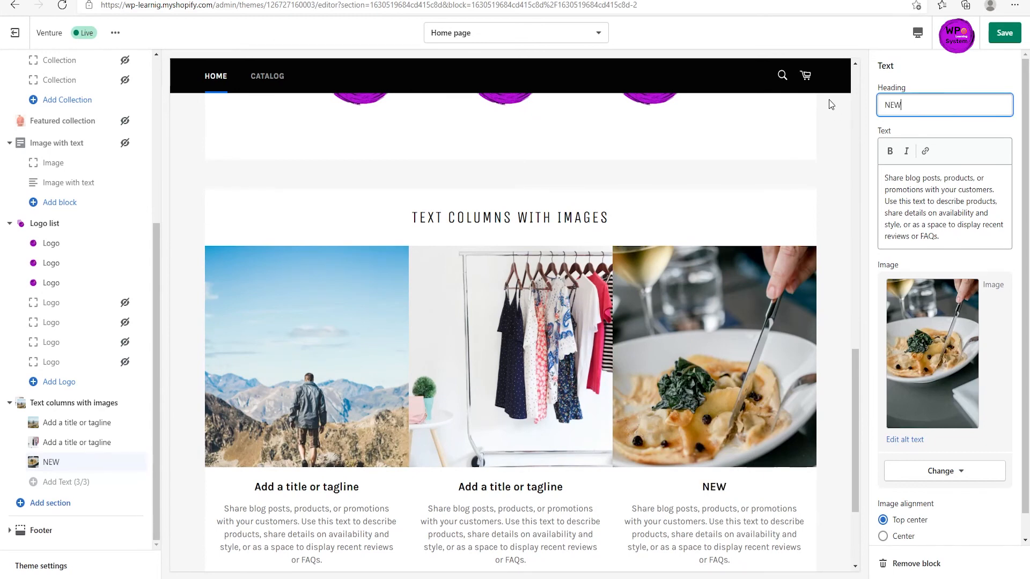
Complete the third text column's heading as NEW PRODUCTS and save the theme.
{"action": "type", "text": " O"}
{"action": "key", "text": "BackSpace"}
{"action": "type", "text": "PRODUCTS"}
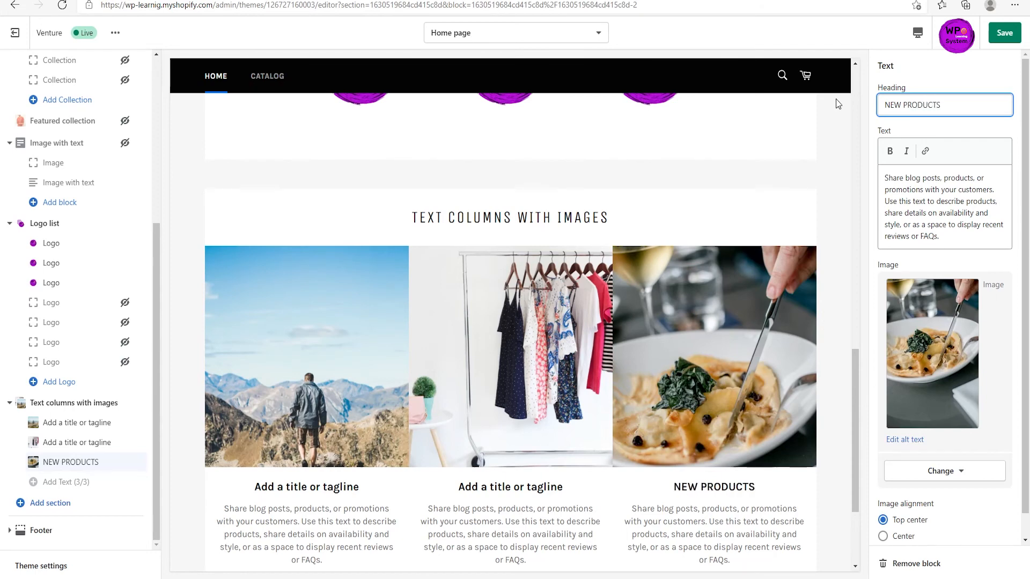
{"action": "left_click", "coordinate": [638, 231]}
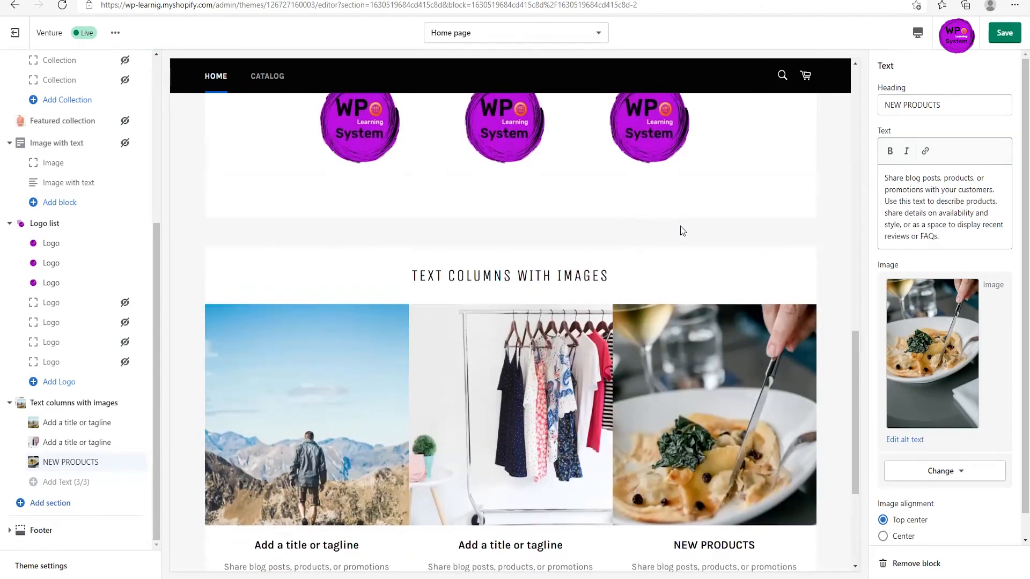
{"action": "left_click", "coordinate": [1007, 35]}
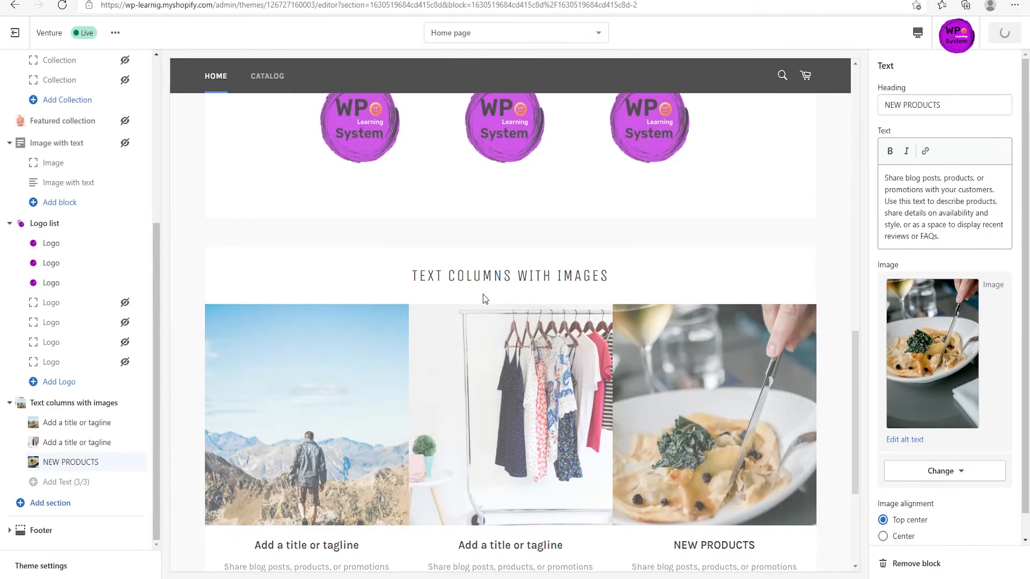
Add a Collection list section after the text columns and compare it with the rest of the home page preview.
{"action": "scroll", "coordinate": [507, 288], "scroll_direction": "down", "scroll_amount": 4}
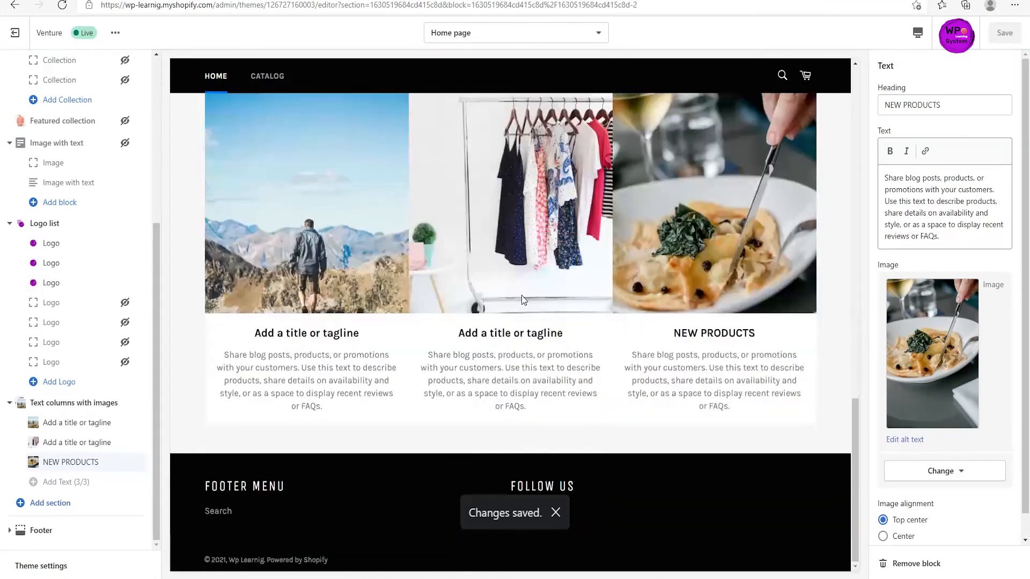
{"action": "left_click", "coordinate": [47, 503]}
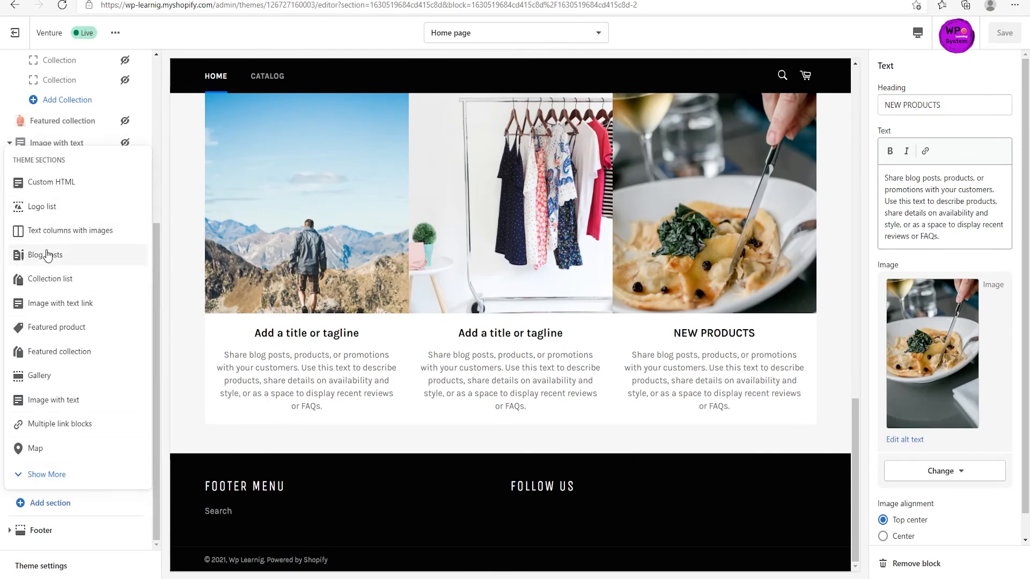
{"action": "left_click", "coordinate": [48, 279]}
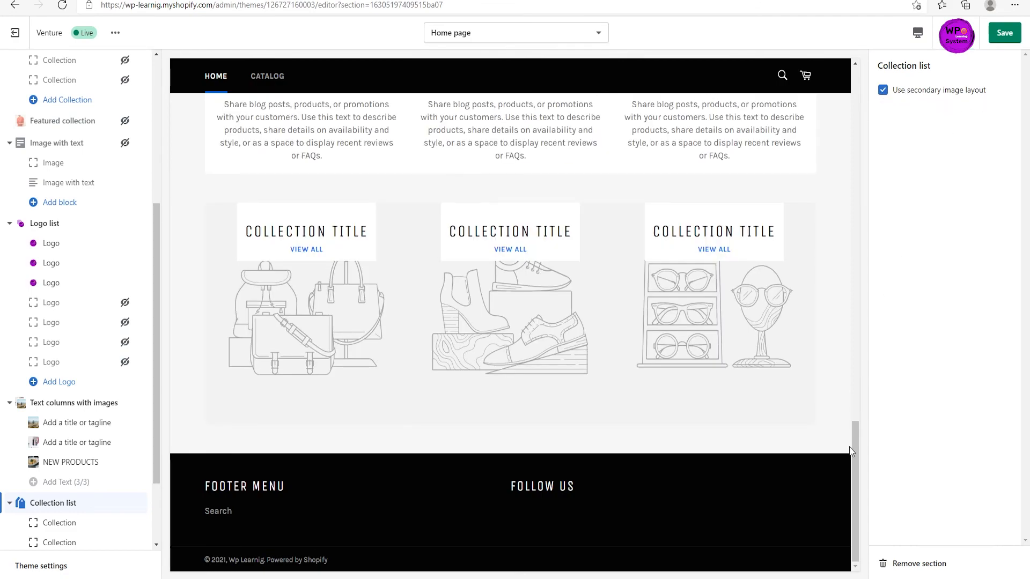
{"action": "scroll", "coordinate": [765, 416], "scroll_direction": "up", "scroll_amount": 3}
{"action": "scroll", "coordinate": [755, 437], "scroll_direction": "down", "scroll_amount": 3}
{"action": "scroll", "coordinate": [660, 460], "scroll_direction": "up", "scroll_amount": 3}
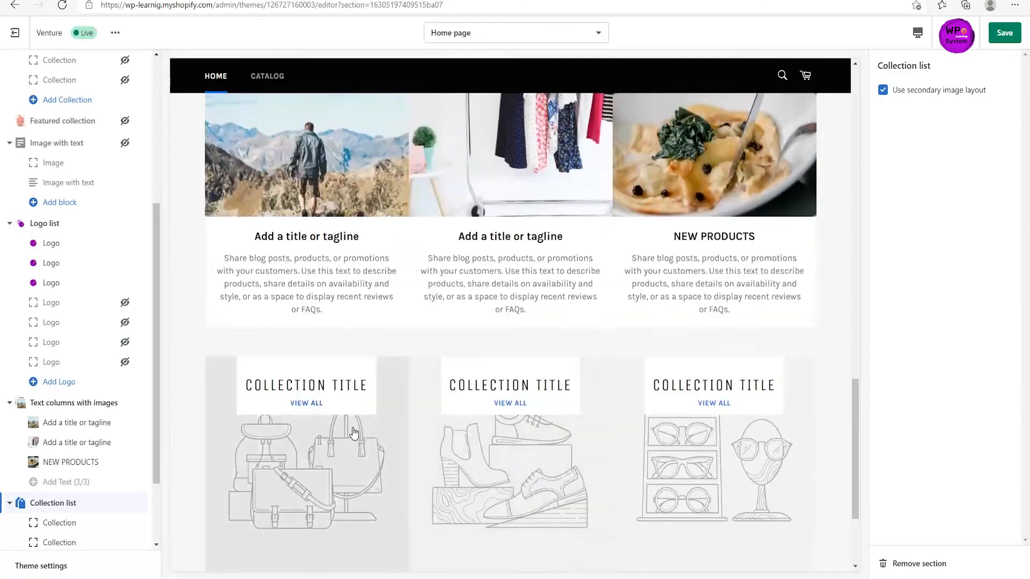
{"action": "scroll", "coordinate": [354, 428], "scroll_direction": "down", "scroll_amount": 3}
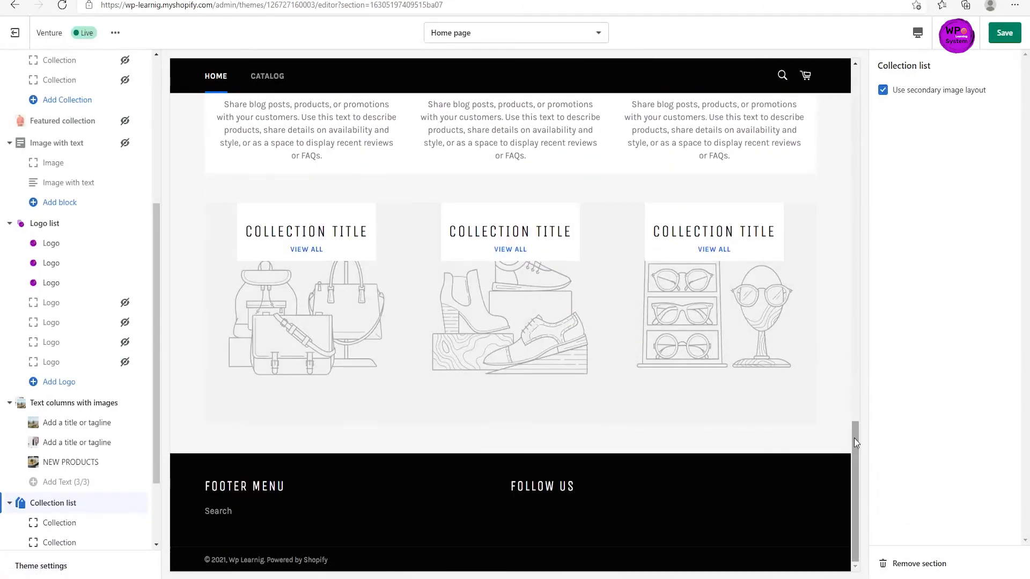
{"action": "left_click_drag", "start_coordinate": [856, 440], "coordinate": [834, 91]}
{"action": "scroll", "coordinate": [832, 150], "scroll_direction": "down", "scroll_amount": 5}
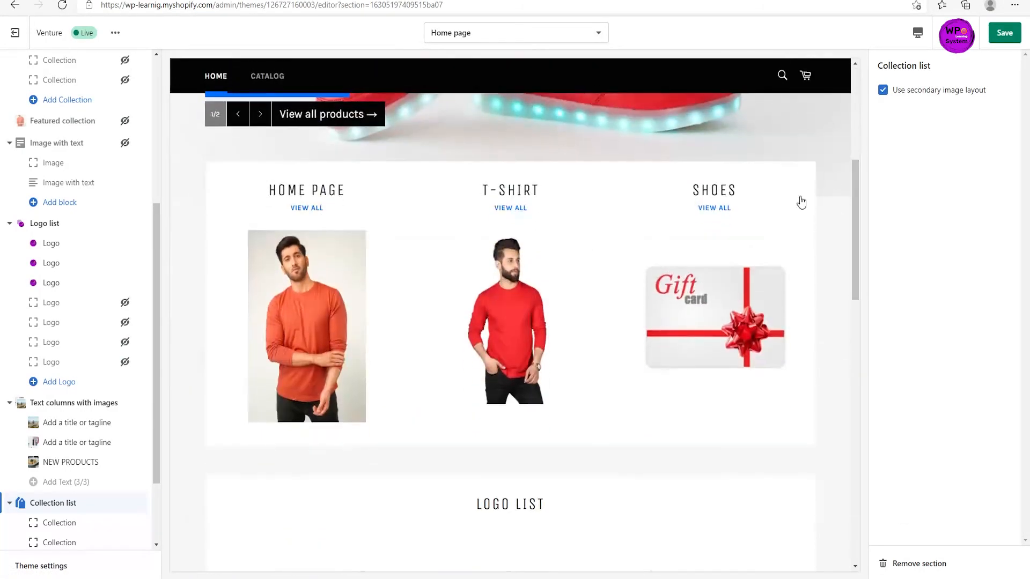
{"action": "left_click_drag", "start_coordinate": [855, 194], "coordinate": [855, 456]}
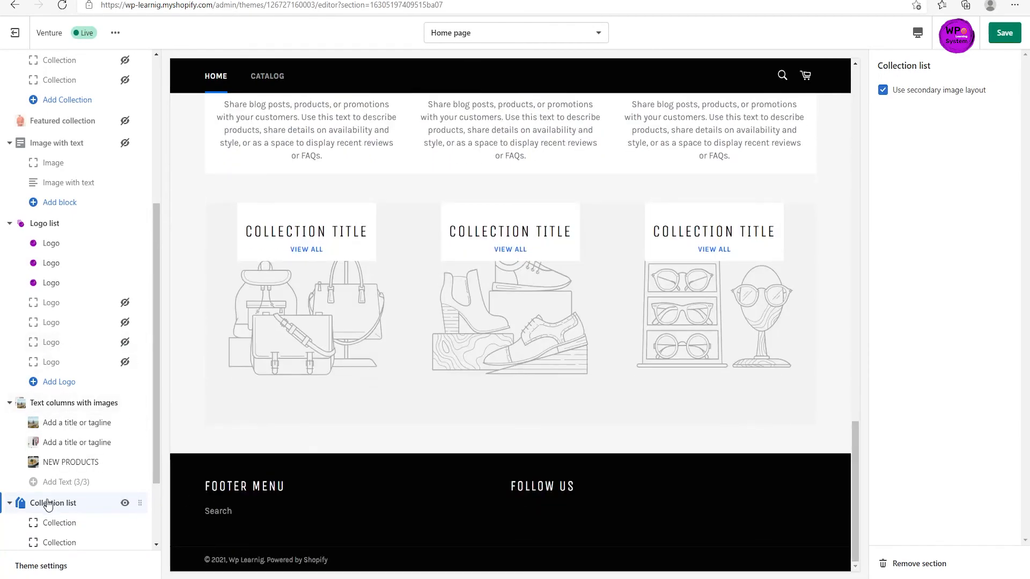
Hide the newly added Collection list section from the home page.
{"action": "scroll", "coordinate": [54, 531], "scroll_direction": "down", "scroll_amount": 1}
{"action": "scroll", "coordinate": [54, 531], "scroll_direction": "down", "scroll_amount": 2}
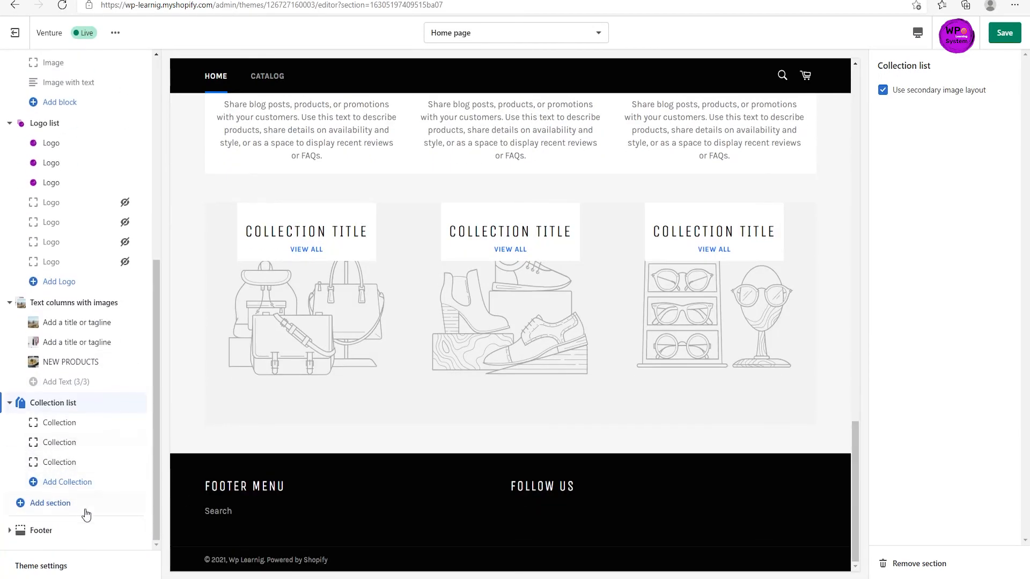
{"action": "left_click", "coordinate": [124, 409]}
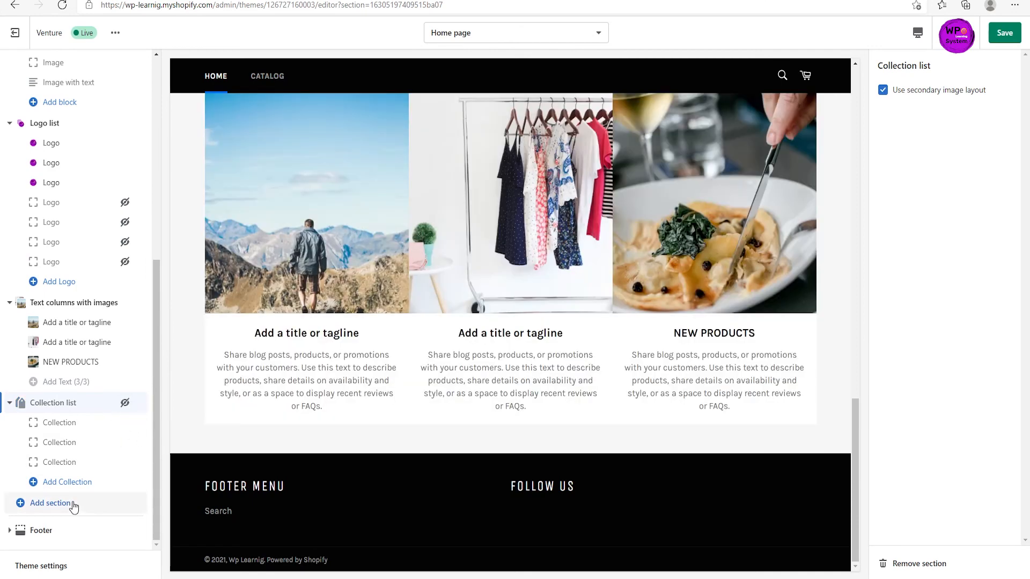
Add a Featured product section to the home page after the hidden collection list.
{"action": "left_click", "coordinate": [67, 503]}
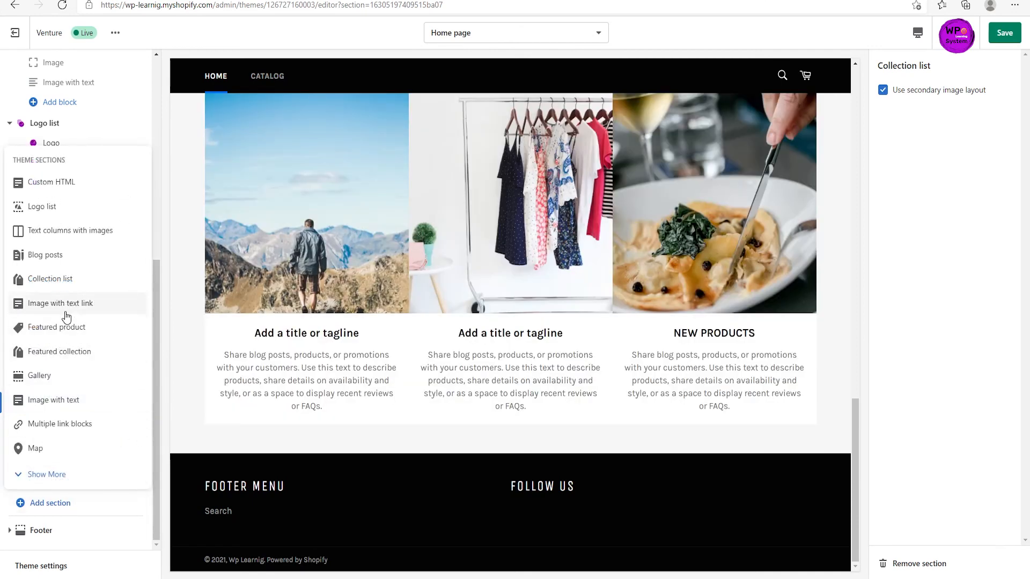
{"action": "left_click", "coordinate": [65, 333]}
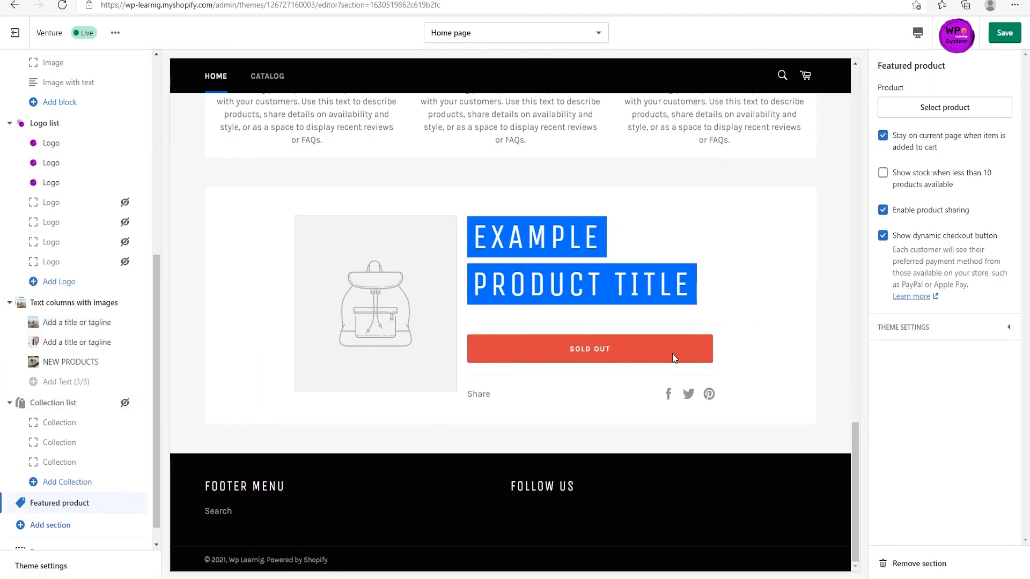
{"action": "left_click_drag", "start_coordinate": [855, 437], "coordinate": [855, 557]}
{"action": "mouse_move", "coordinate": [155, 341]}
{"action": "left_mouse_down"}
{"action": "mouse_move", "coordinate": [155, 287]}
{"action": "mouse_move", "coordinate": [155, 359]}
{"action": "left_mouse_up"}
Assign the Formal Shoes product to the featured product section and enable showing stock when less than 10 products are available.
{"action": "left_click", "coordinate": [943, 106]}
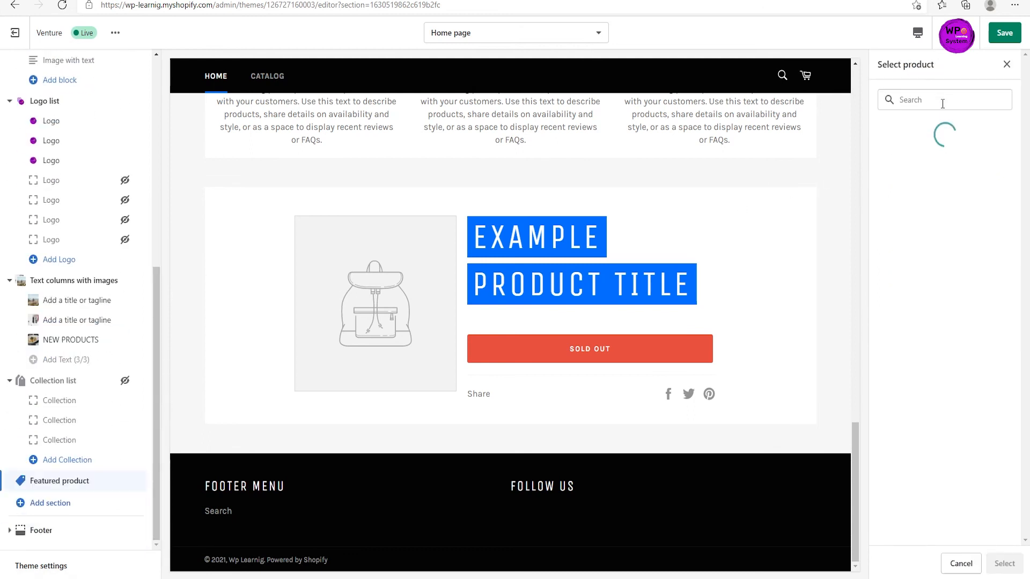
{"action": "left_click", "coordinate": [896, 180]}
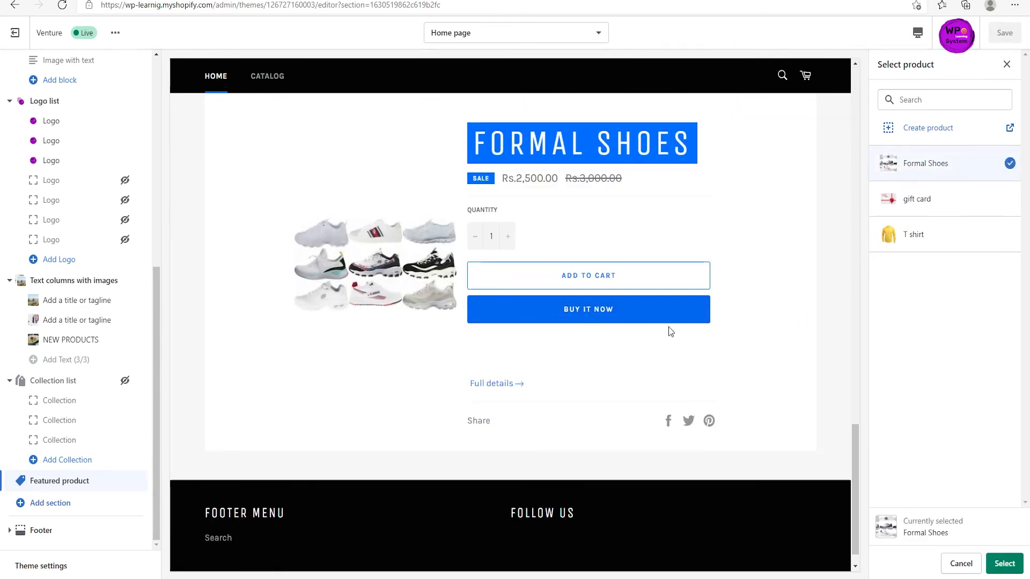
{"action": "left_click", "coordinate": [1005, 563]}
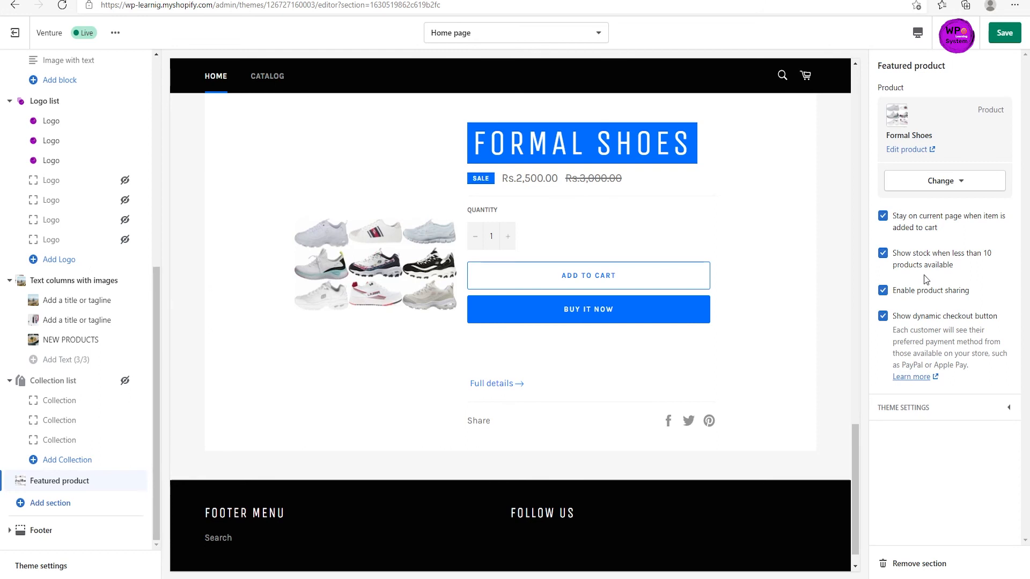
Try hiding the featured product's dynamic checkout button and restore it.
{"action": "left_click", "coordinate": [884, 294]}
{"action": "left_click", "coordinate": [882, 318]}
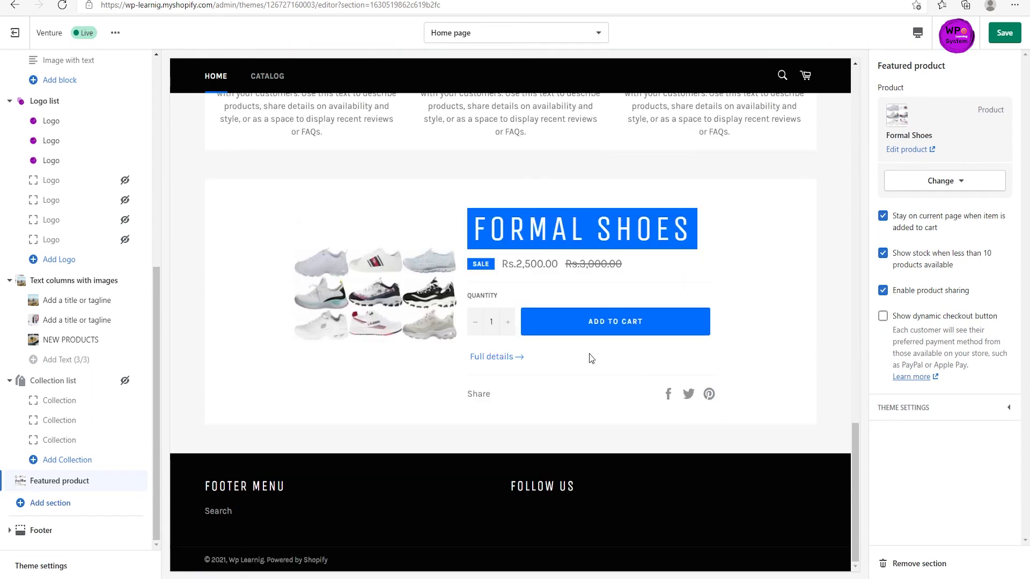
{"action": "left_click", "coordinate": [883, 316]}
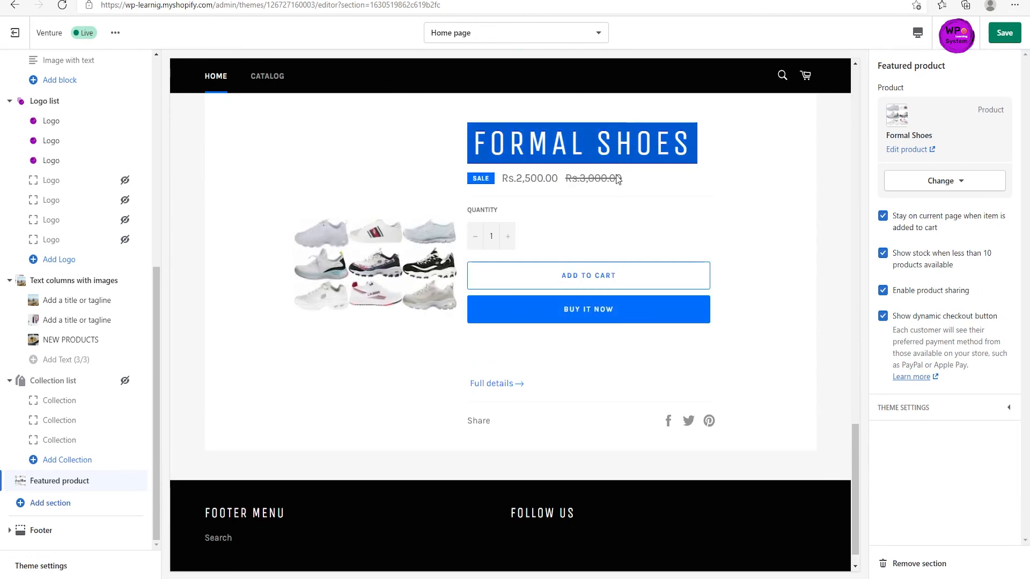
Save the featured product settings and review the section in the home page preview.
{"action": "left_click", "coordinate": [994, 32]}
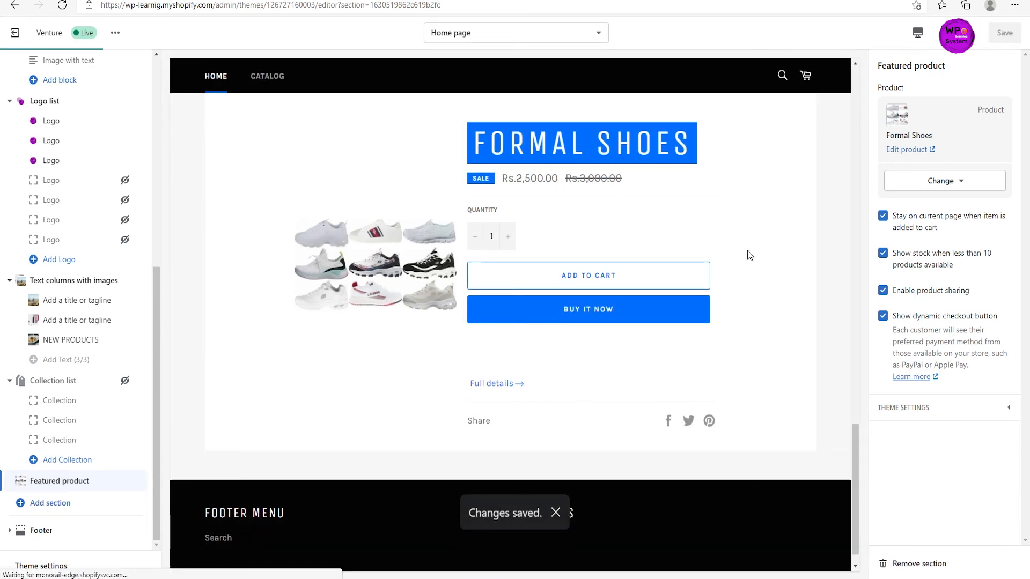
{"action": "scroll", "coordinate": [524, 404], "scroll_direction": "down", "scroll_amount": 1}
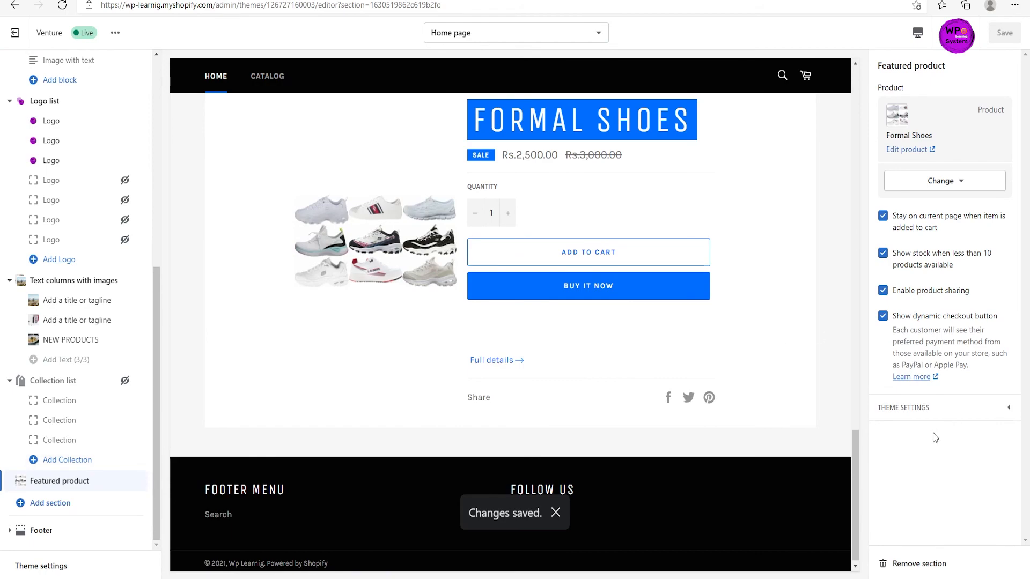
{"action": "left_click_drag", "start_coordinate": [856, 451], "coordinate": [851, 273]}
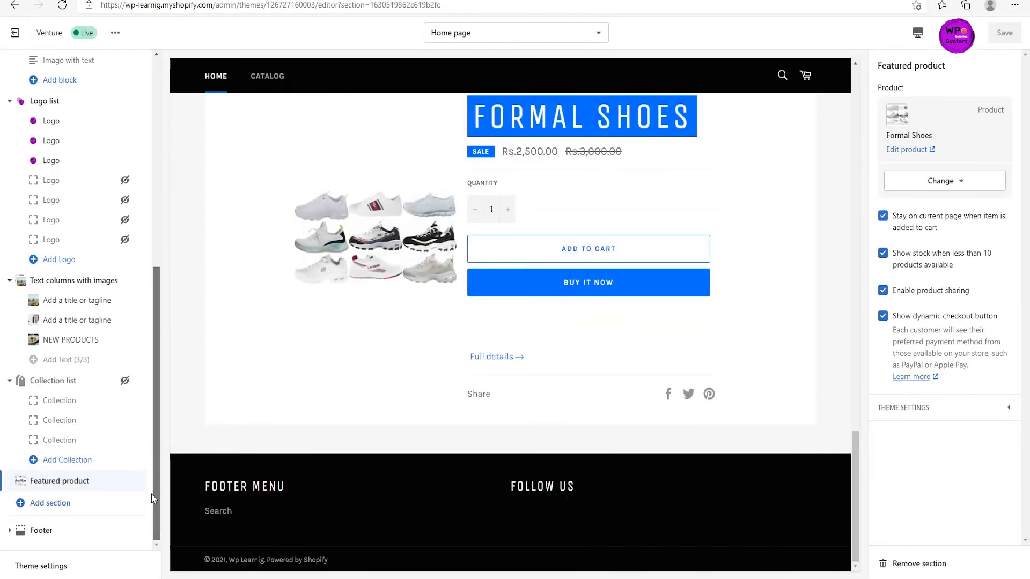
Add a Gallery section, try the Tall gallery height, and set it back to Short.
{"action": "left_click", "coordinate": [49, 508]}
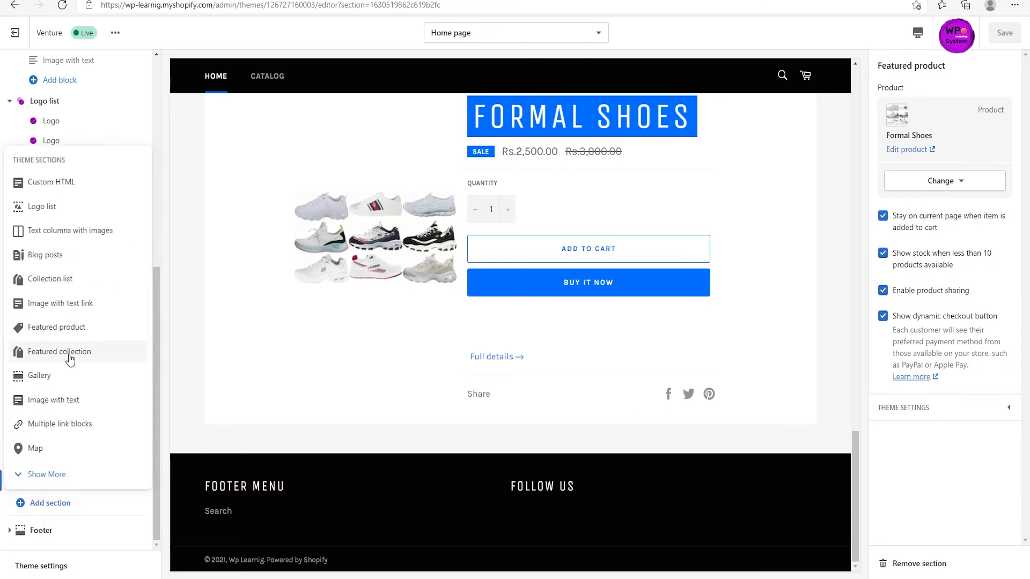
{"action": "left_click", "coordinate": [40, 376]}
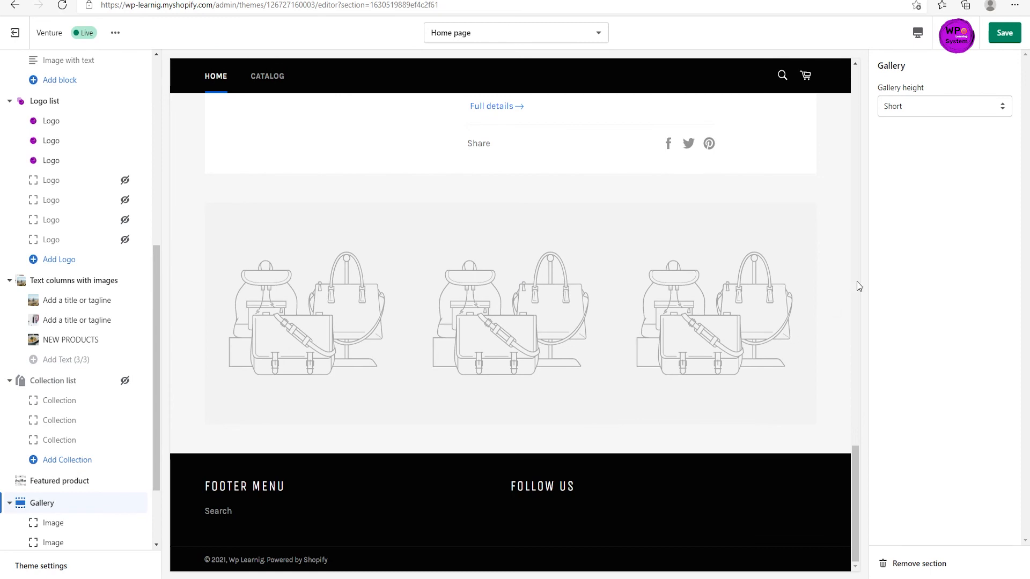
{"action": "left_click", "coordinate": [914, 110]}
{"action": "left_click", "coordinate": [907, 138]}
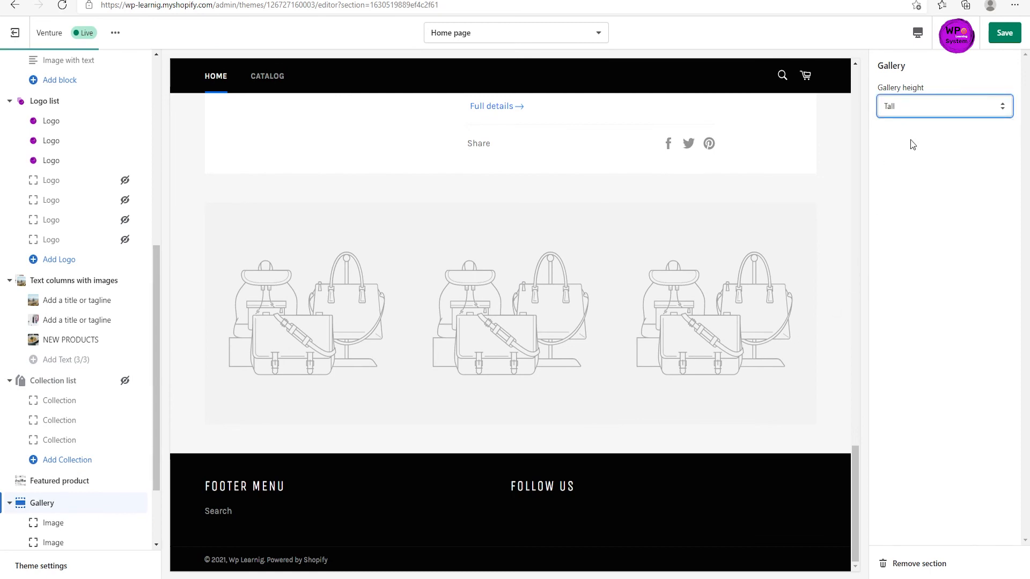
{"action": "left_click", "coordinate": [912, 113]}
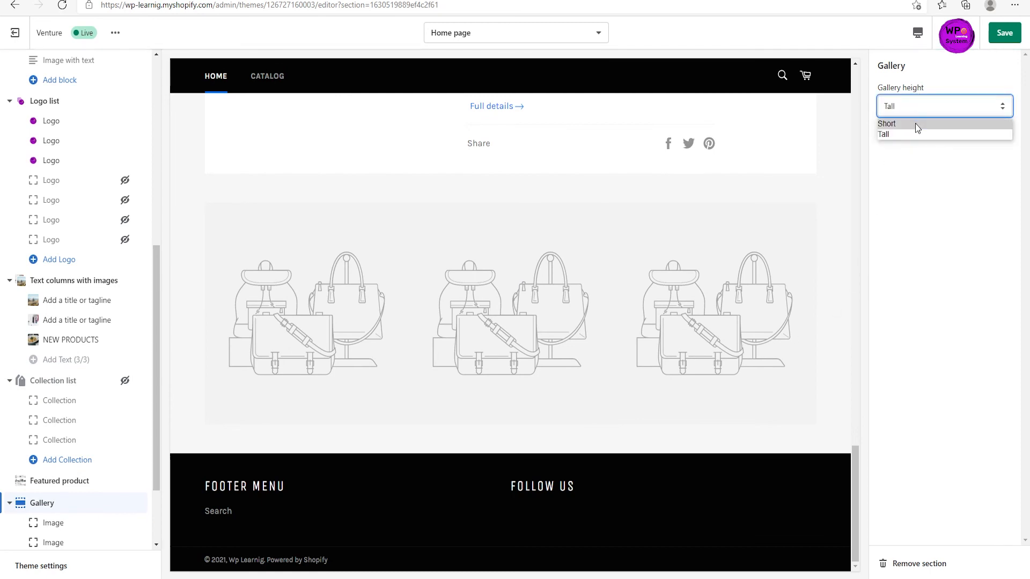
{"action": "left_click", "coordinate": [916, 124]}
Add a Multiple link blocks section after the gallery.
{"action": "left_click_drag", "start_coordinate": [153, 414], "coordinate": [157, 518]}
{"action": "left_click", "coordinate": [64, 504]}
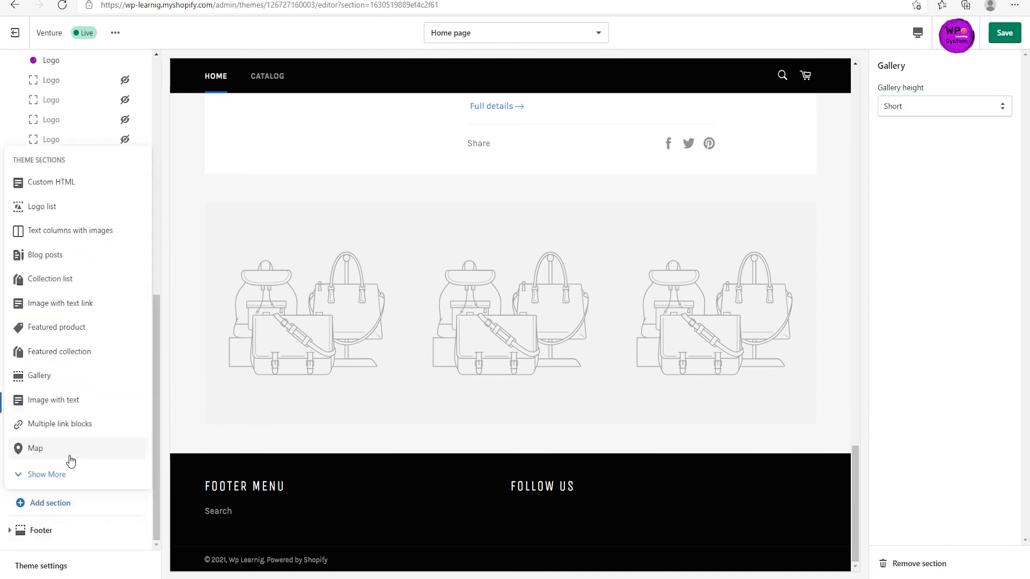
{"action": "left_click", "coordinate": [59, 426]}
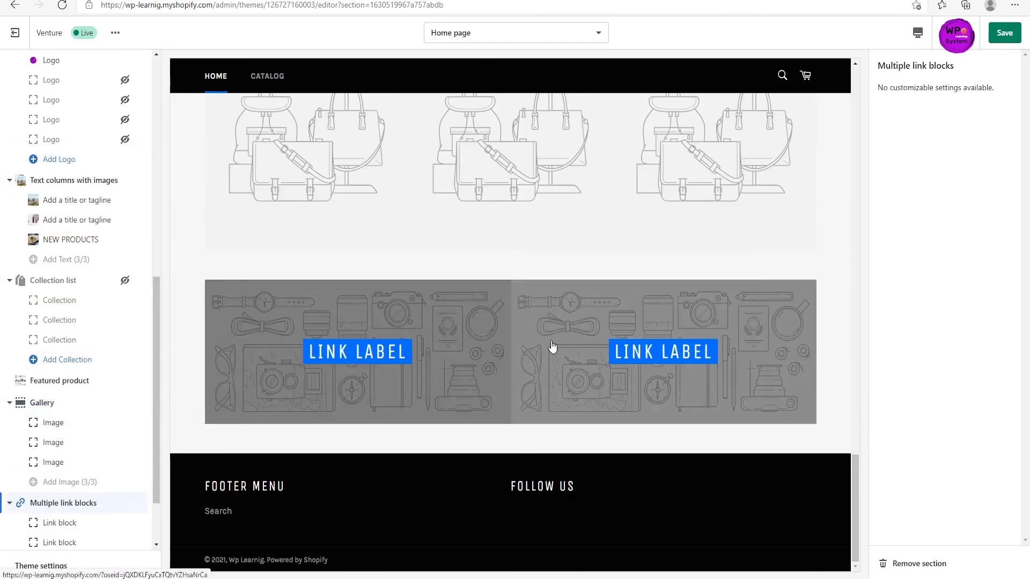
Assign the green field photo from the Staff Favorites free images to the first link block.
{"action": "left_click", "coordinate": [47, 531]}
{"action": "left_click_drag", "start_coordinate": [157, 450], "coordinate": [162, 504]}
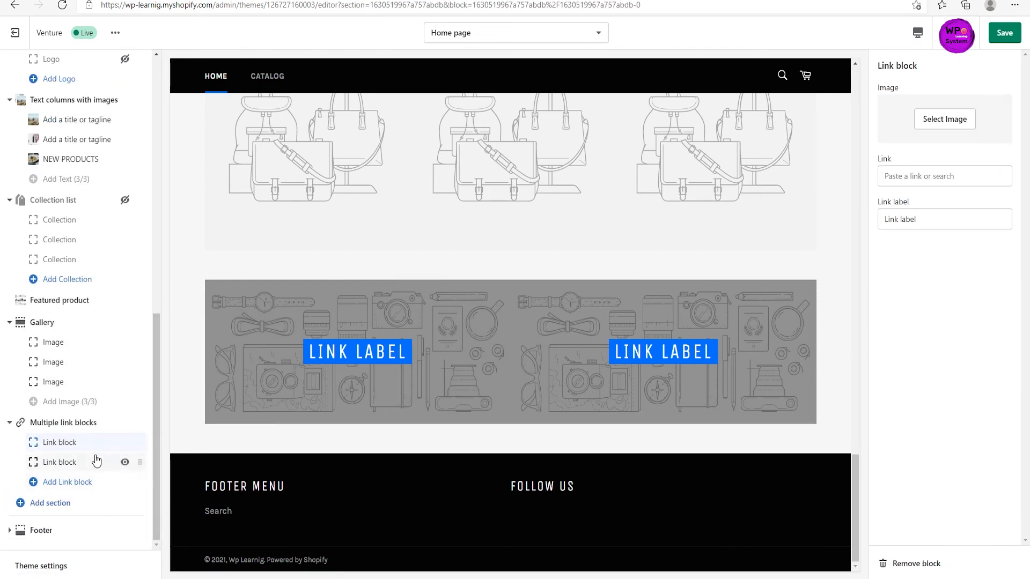
{"action": "left_click", "coordinate": [963, 122]}
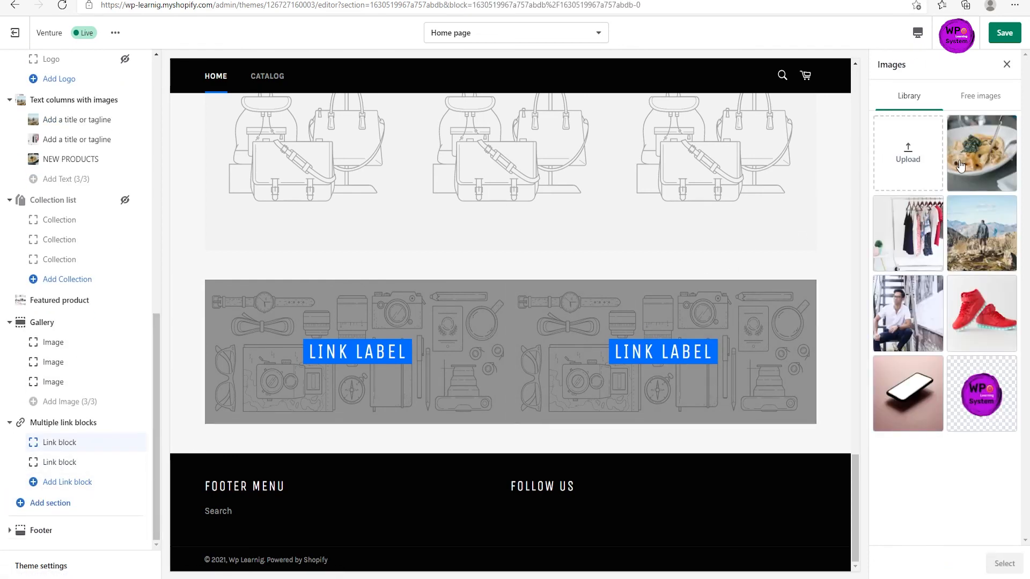
{"action": "left_click", "coordinate": [975, 109]}
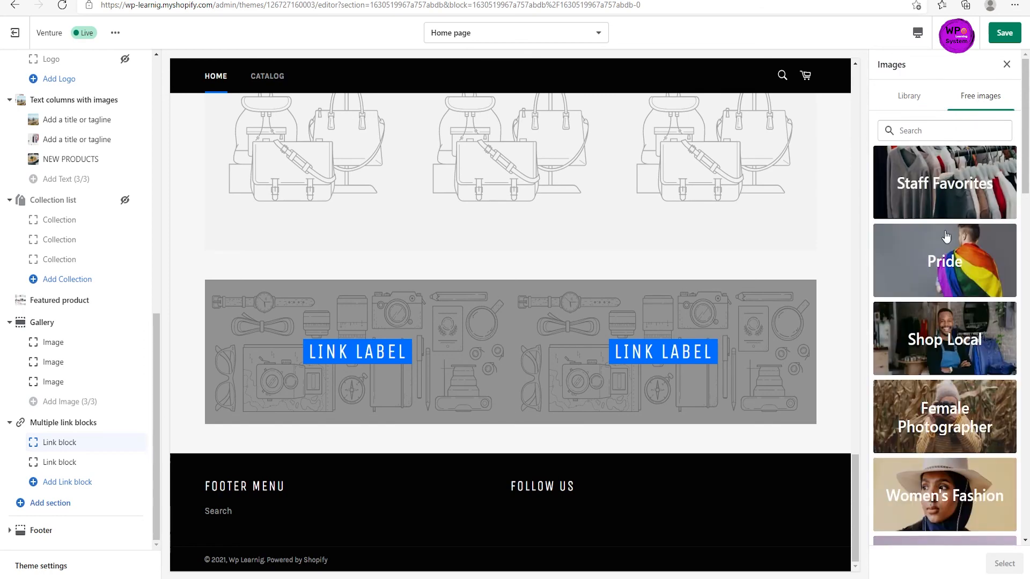
{"action": "left_click", "coordinate": [960, 185]}
{"action": "left_click", "coordinate": [915, 284]}
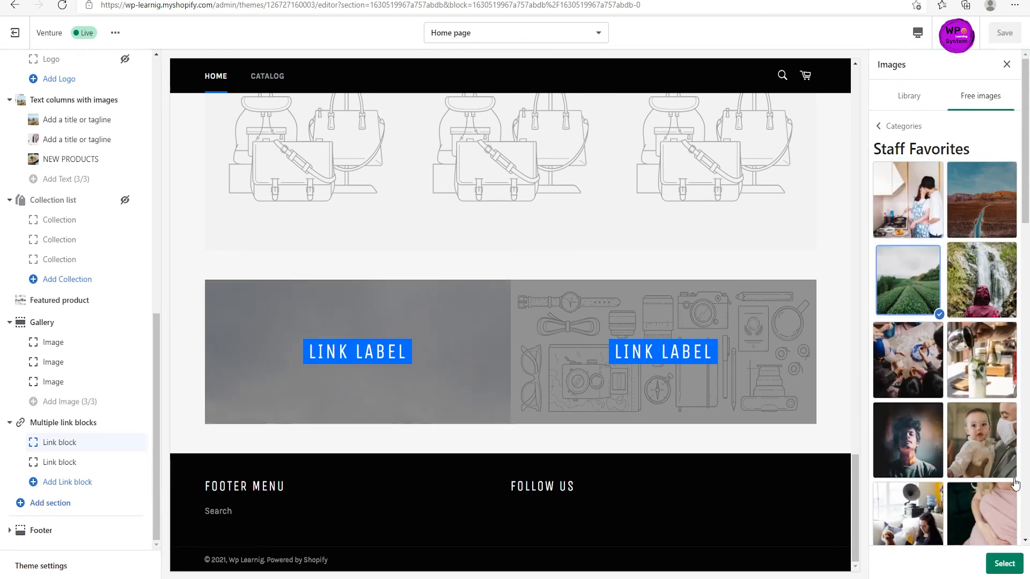
{"action": "left_click", "coordinate": [997, 565]}
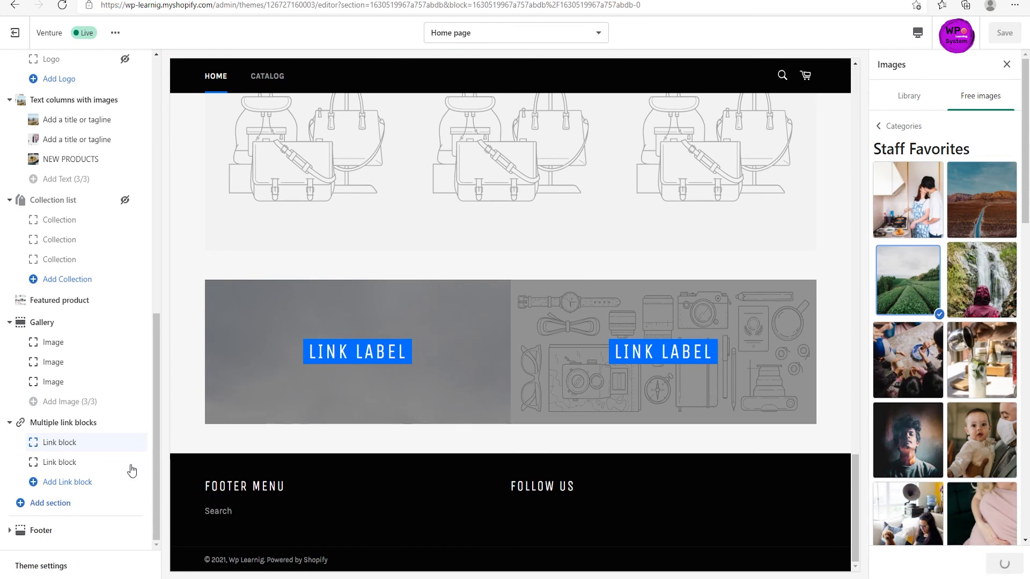
Assign the green field photo from the image library to the second link block.
{"action": "left_click", "coordinate": [51, 467]}
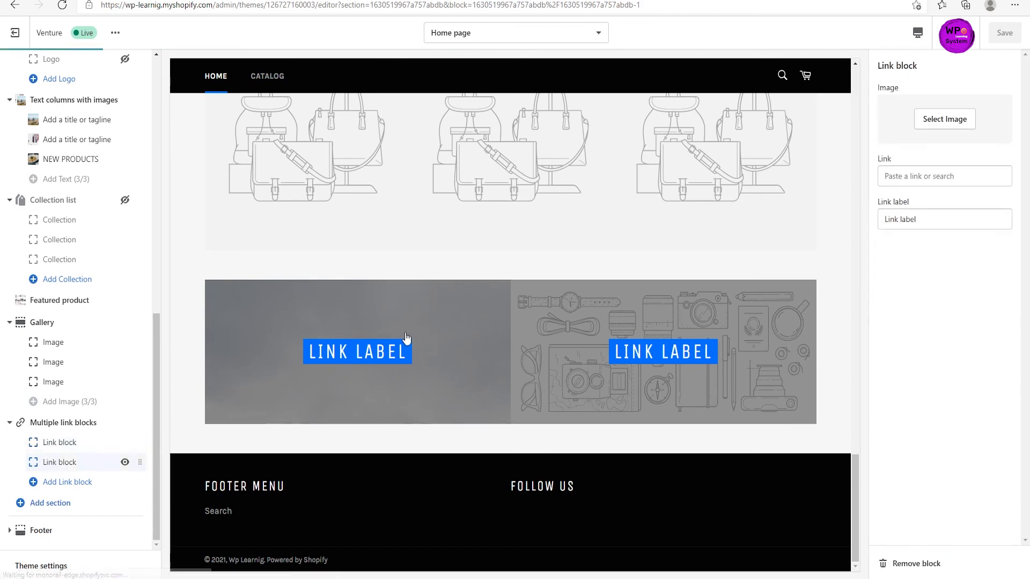
{"action": "left_click", "coordinate": [941, 118]}
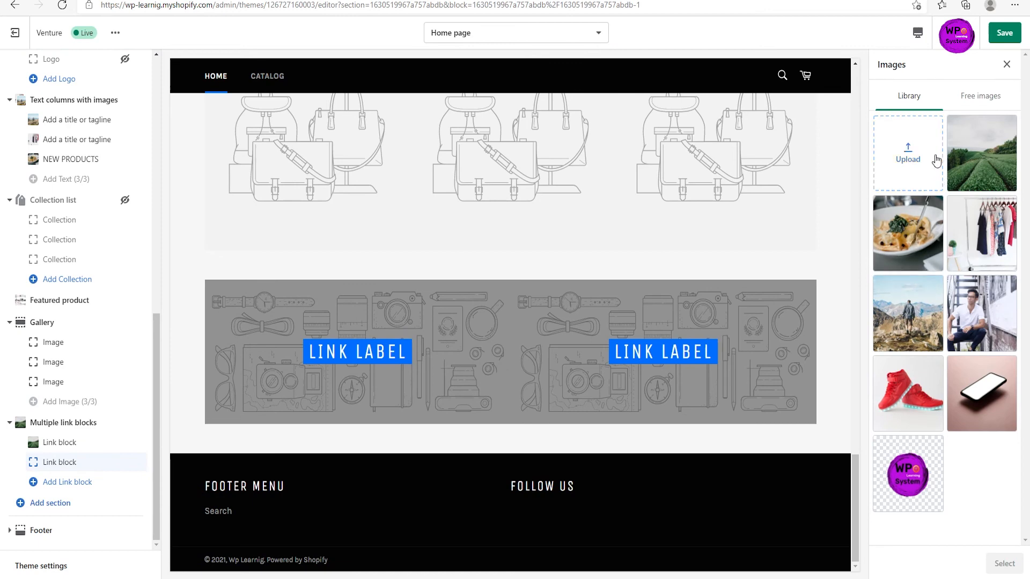
{"action": "left_click", "coordinate": [977, 157]}
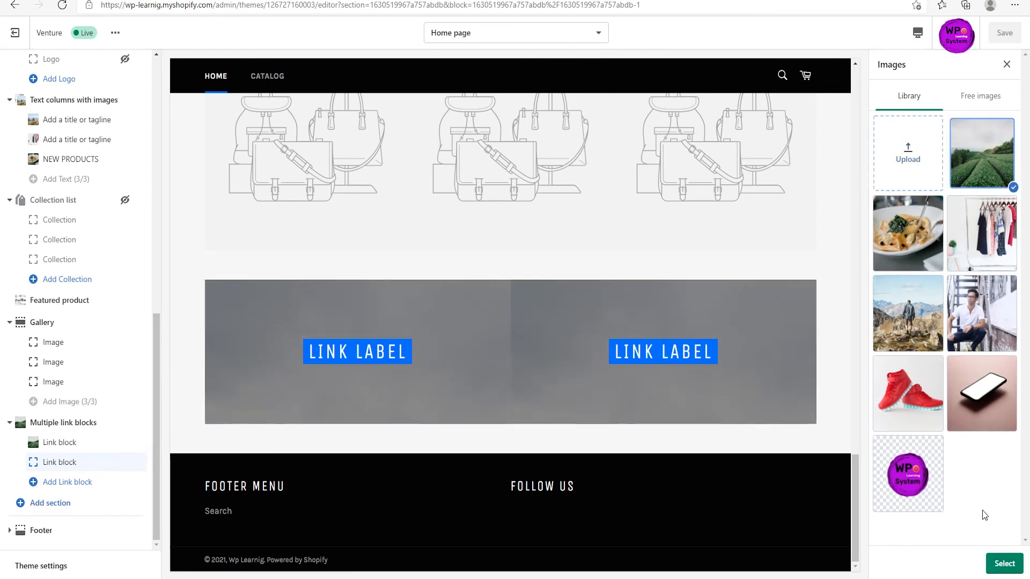
{"action": "left_click", "coordinate": [1005, 564]}
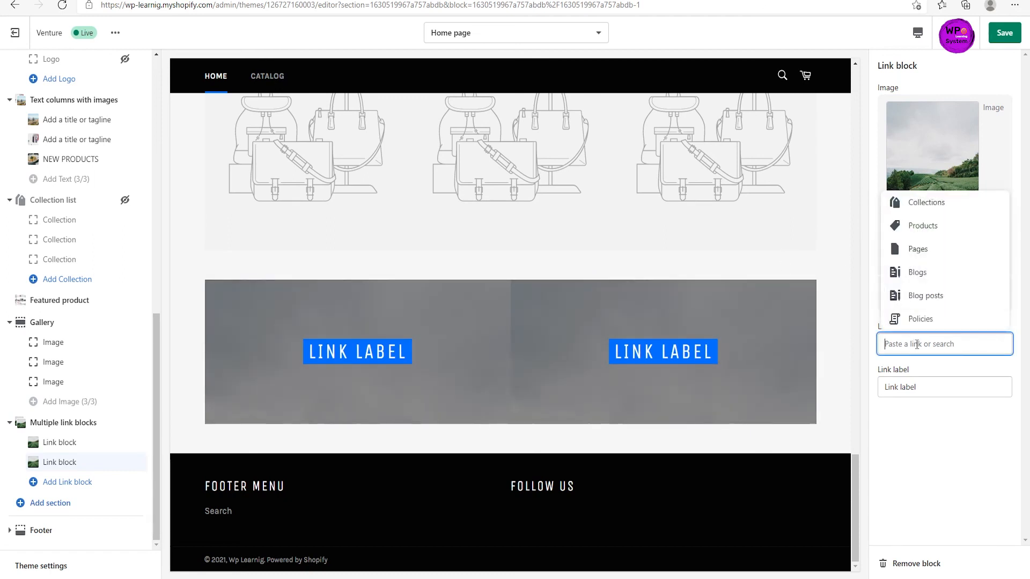
Link the second link block to the gift card product.
{"action": "left_click", "coordinate": [949, 208]}
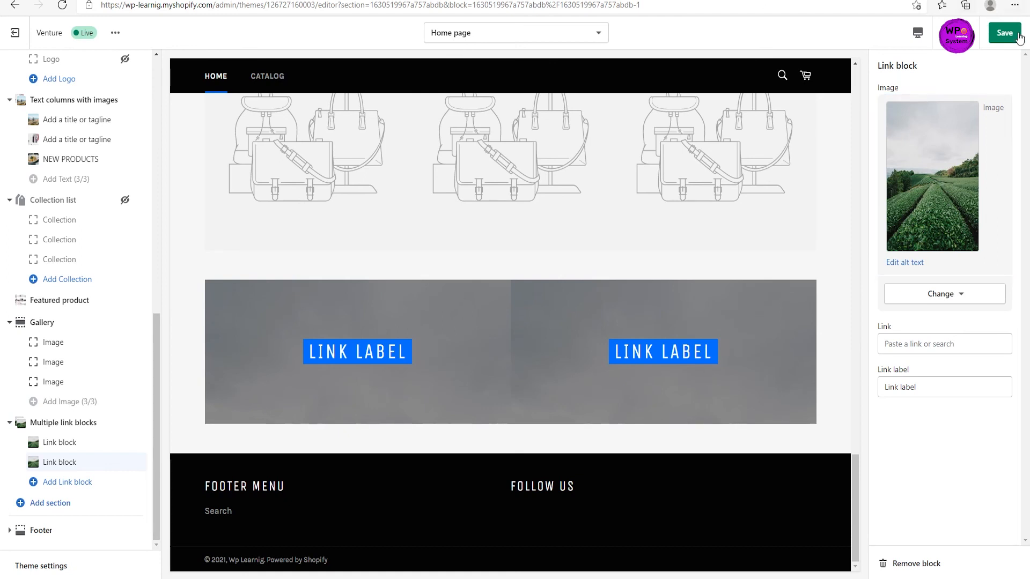
{"action": "left_click", "coordinate": [913, 344]}
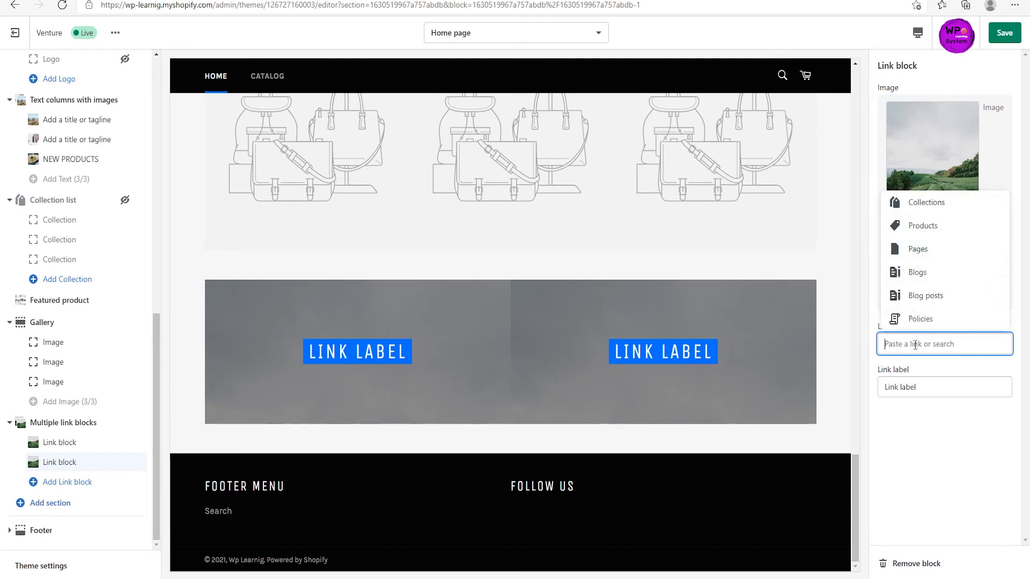
{"action": "left_click", "coordinate": [920, 225]}
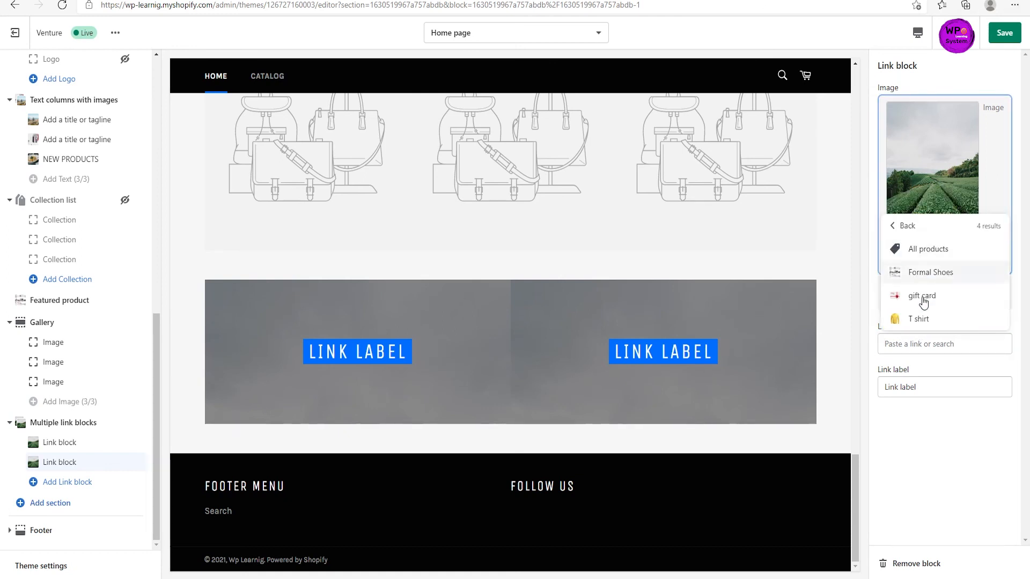
{"action": "left_click", "coordinate": [907, 295]}
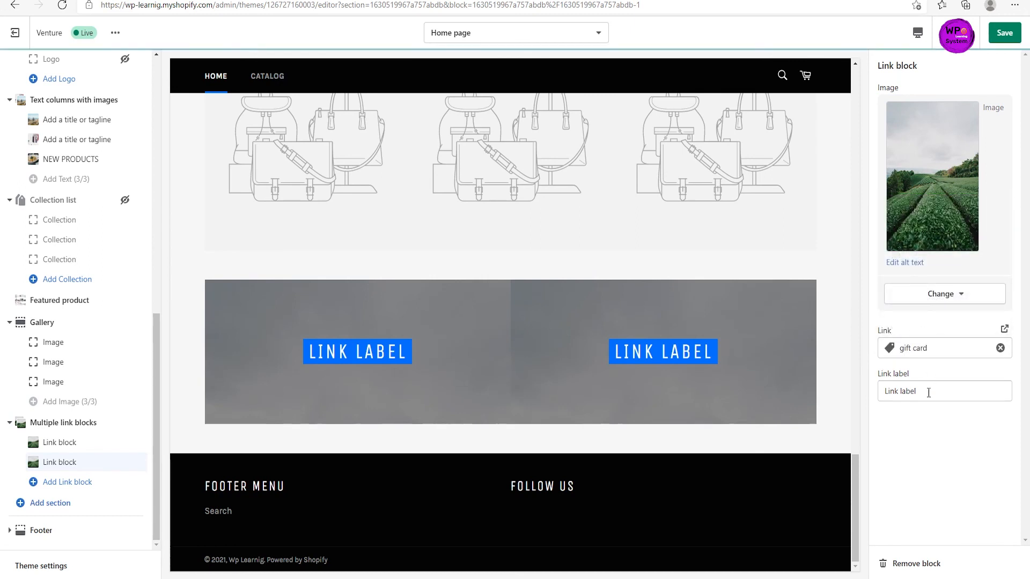
Set the second link block's label to NEW ARRIVAL and save the changes.
{"action": "left_click", "coordinate": [929, 392]}
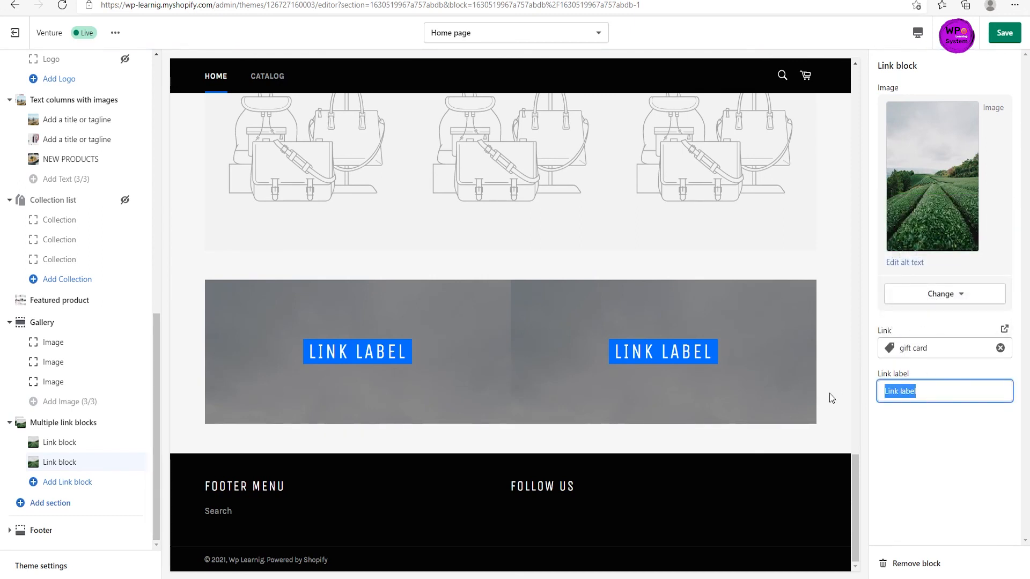
{"action": "type", "text": "NEW "}
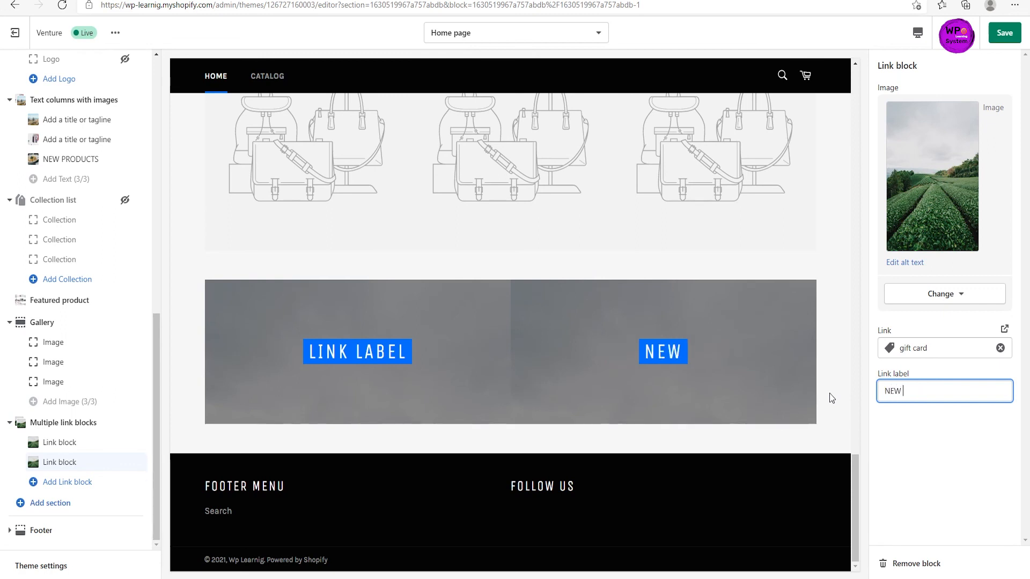
{"action": "type", "text": "ARRIVAL"}
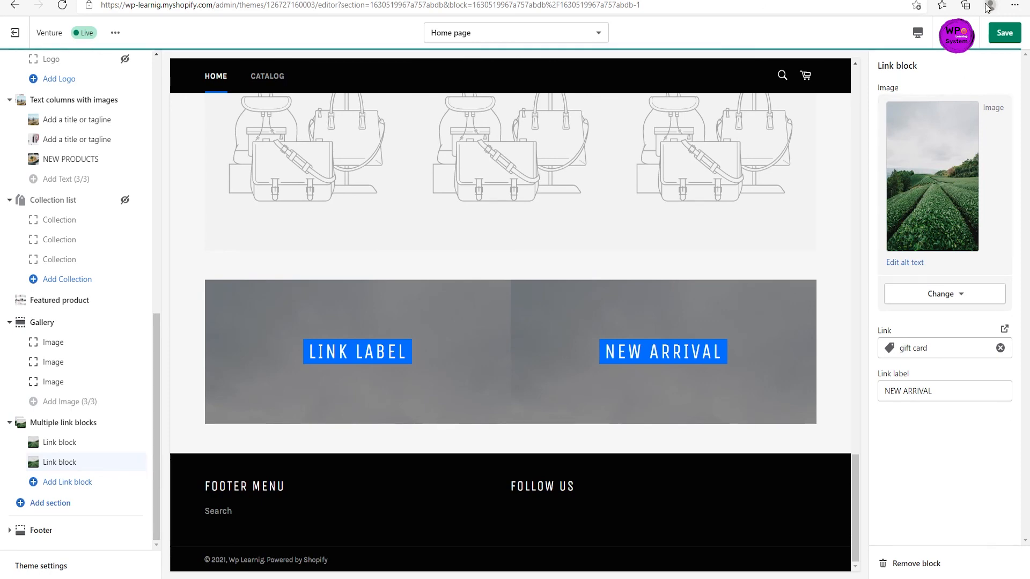
{"action": "left_click", "coordinate": [996, 31]}
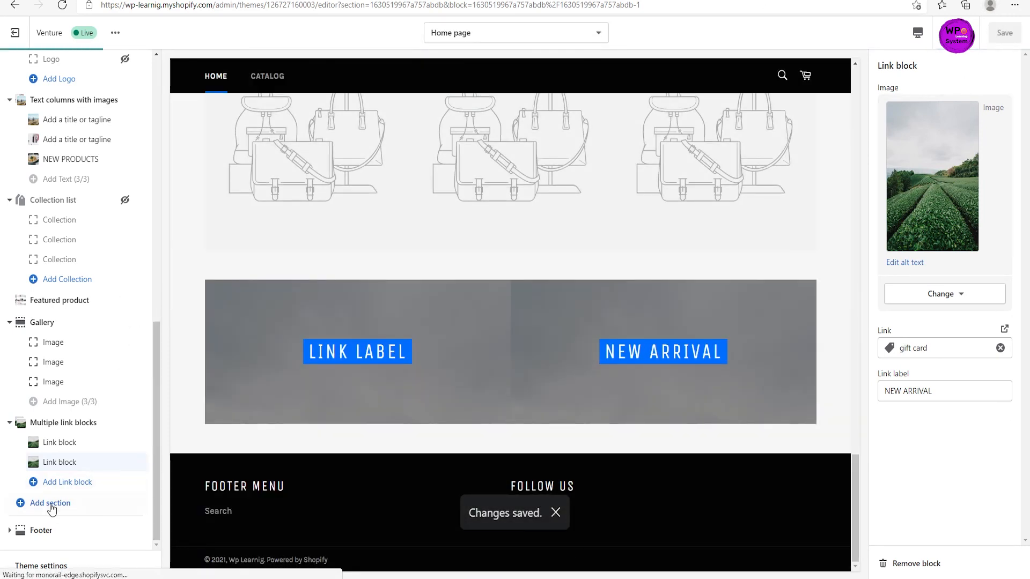
Add a Map section after the multiple link blocks and review the home page preview from the top.
{"action": "left_click", "coordinate": [51, 505]}
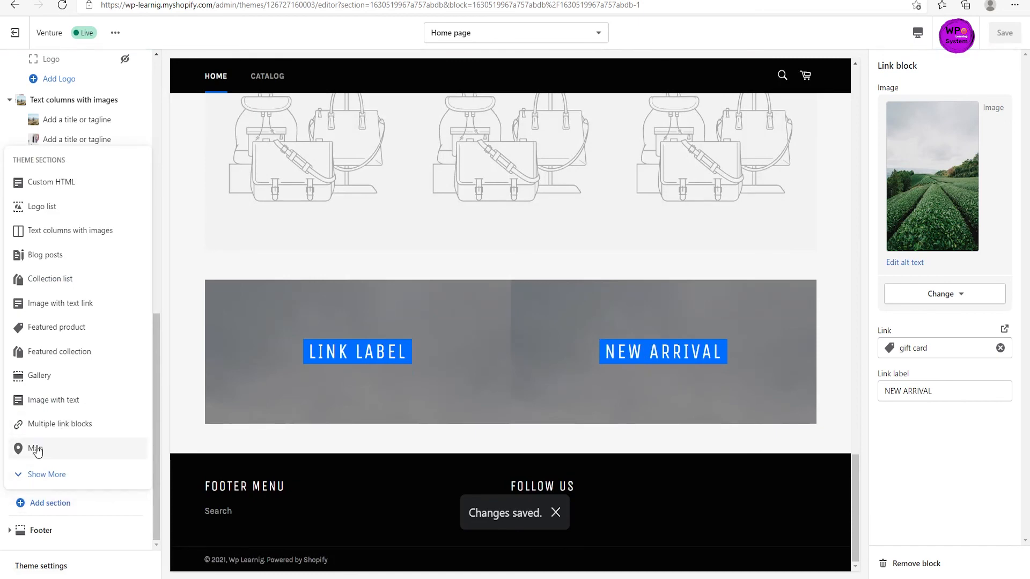
{"action": "left_click", "coordinate": [35, 449]}
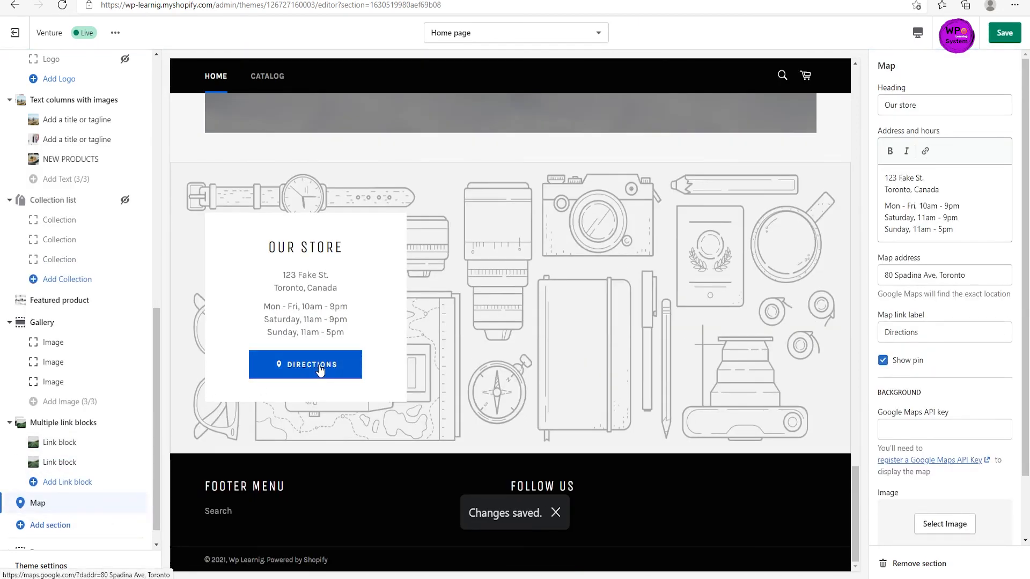
{"action": "scroll", "coordinate": [321, 370], "scroll_direction": "up", "scroll_amount": 5}
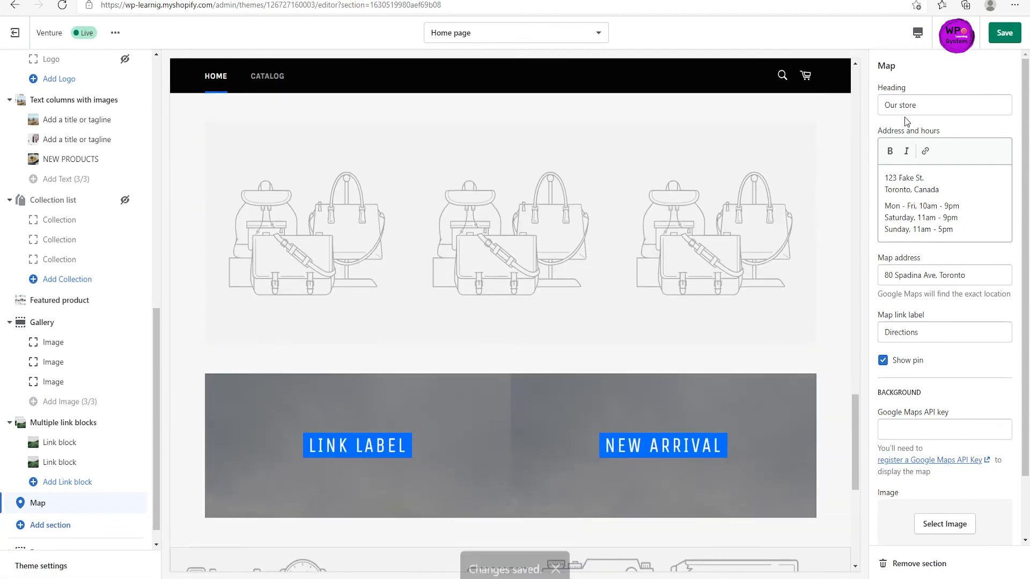
{"action": "scroll", "coordinate": [905, 117], "scroll_direction": "down", "scroll_amount": 2}
{"action": "scroll", "coordinate": [906, 149], "scroll_direction": "up", "scroll_amount": 3}
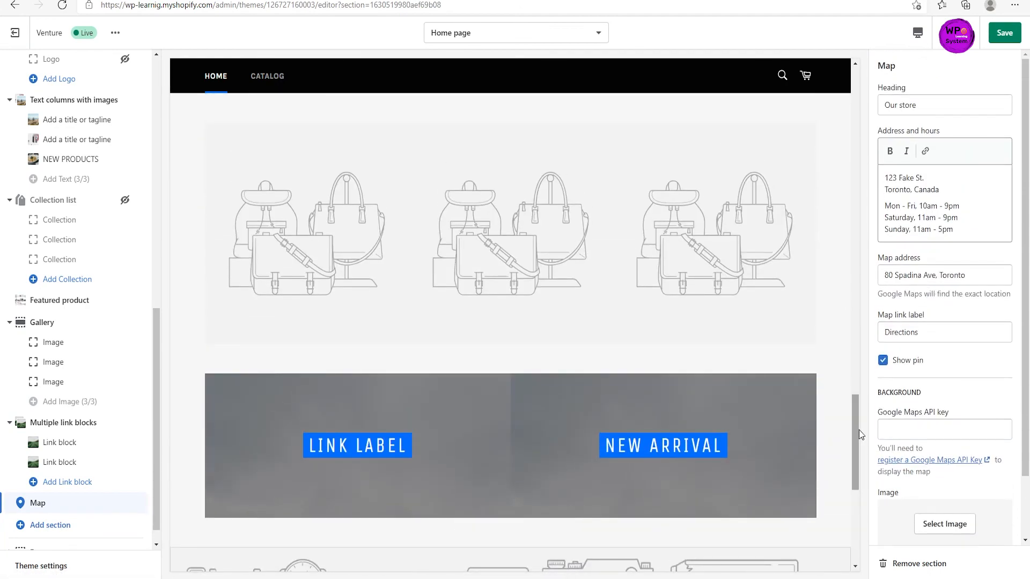
{"action": "left_click_drag", "start_coordinate": [859, 430], "coordinate": [860, 97]}
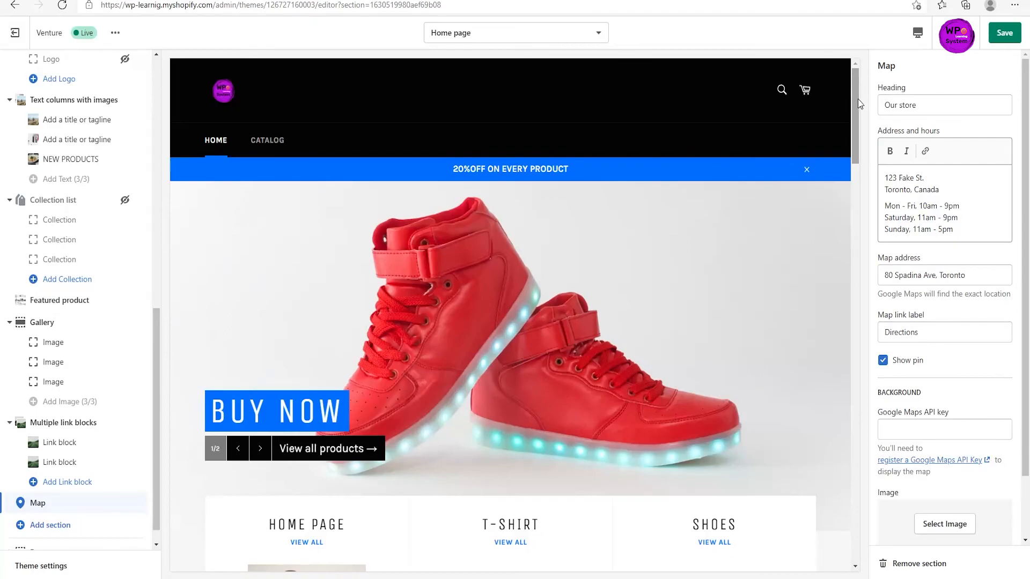
{"action": "left_click_drag", "start_coordinate": [855, 89], "coordinate": [846, 236]}
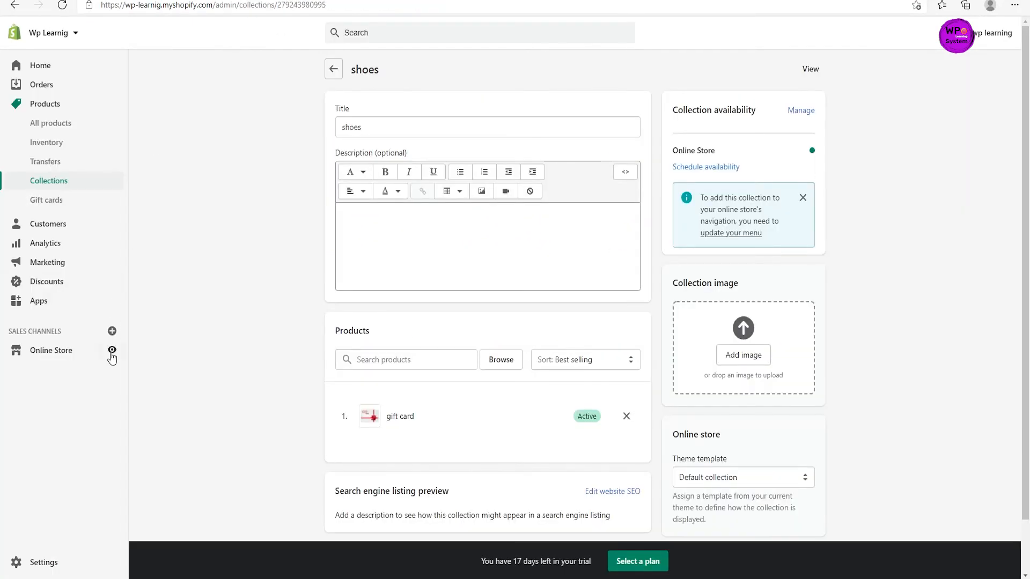
View the live online store from the admin, advance the slideshow to its second slide, and close the storefront.
{"action": "left_click", "coordinate": [111, 351]}
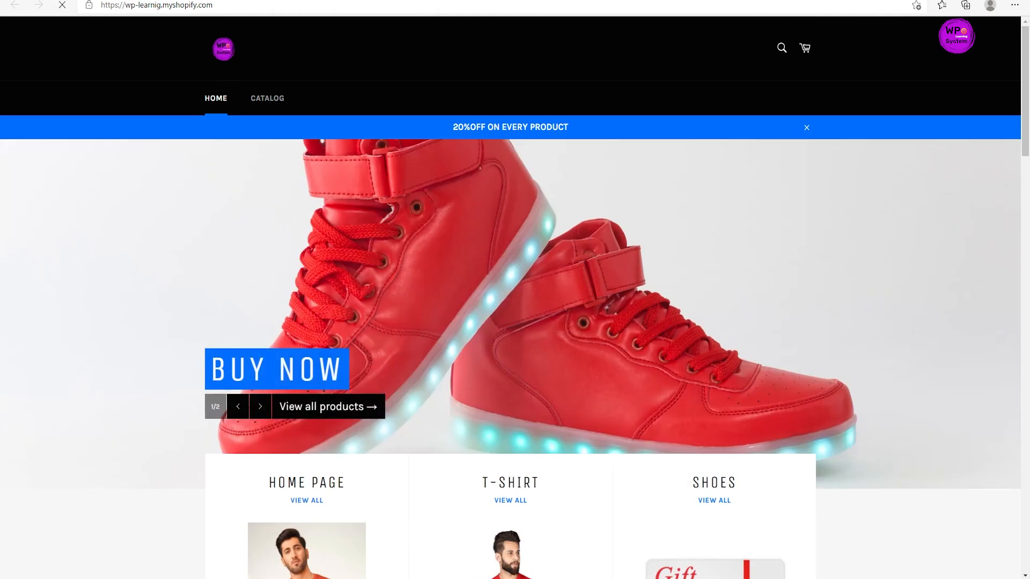
{"action": "left_click_drag", "start_coordinate": [1025, 119], "coordinate": [980, 97]}
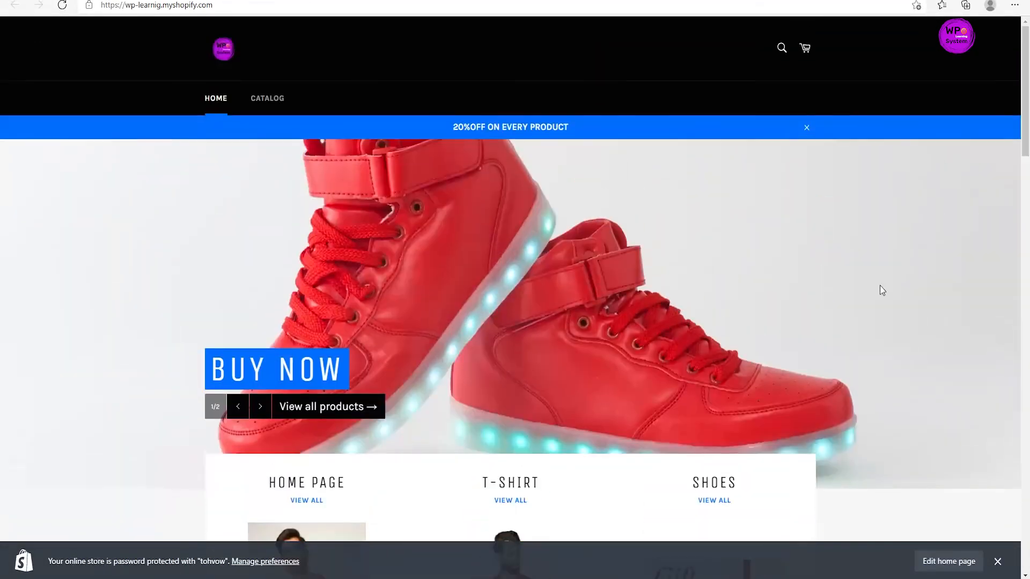
{"action": "left_click", "coordinate": [263, 415]}
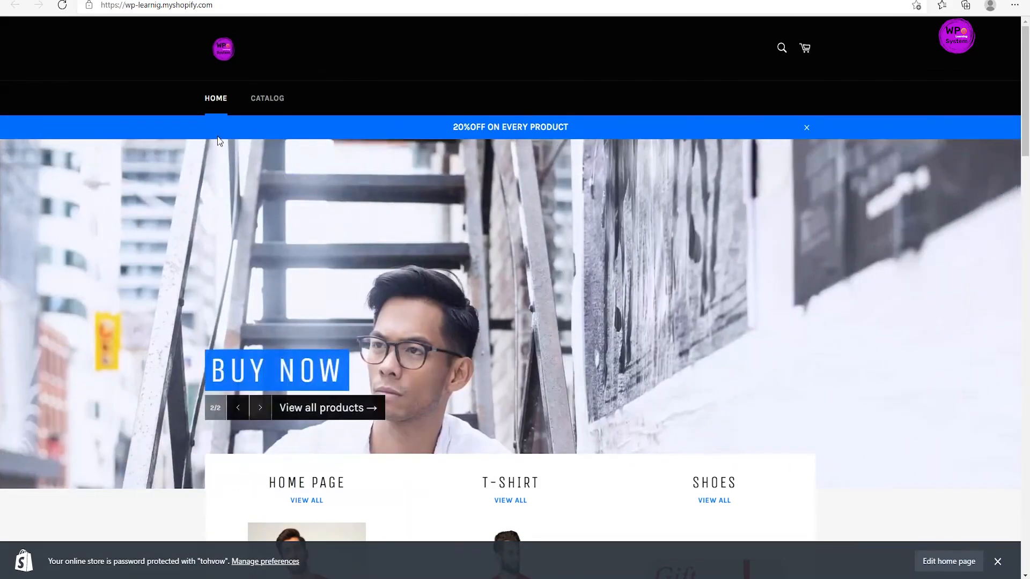
{"action": "key", "text": "ctrl+w"}
{"action": "key", "text": "ctrl+w"}
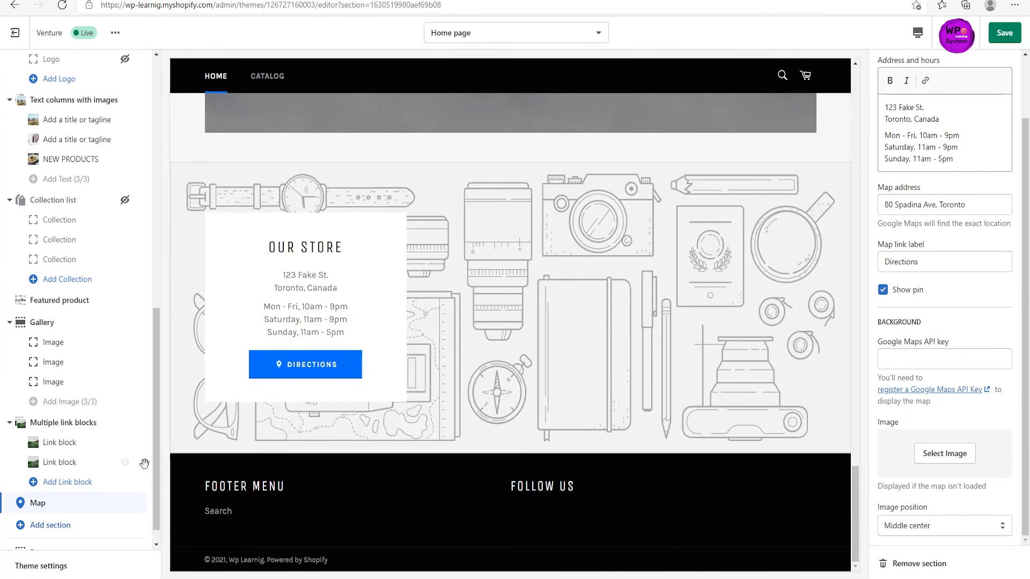
Check the Online Store's Themes page in the admin and return to the Venture theme editor.
{"action": "scroll", "coordinate": [155, 462], "scroll_direction": "up", "scroll_amount": 2}
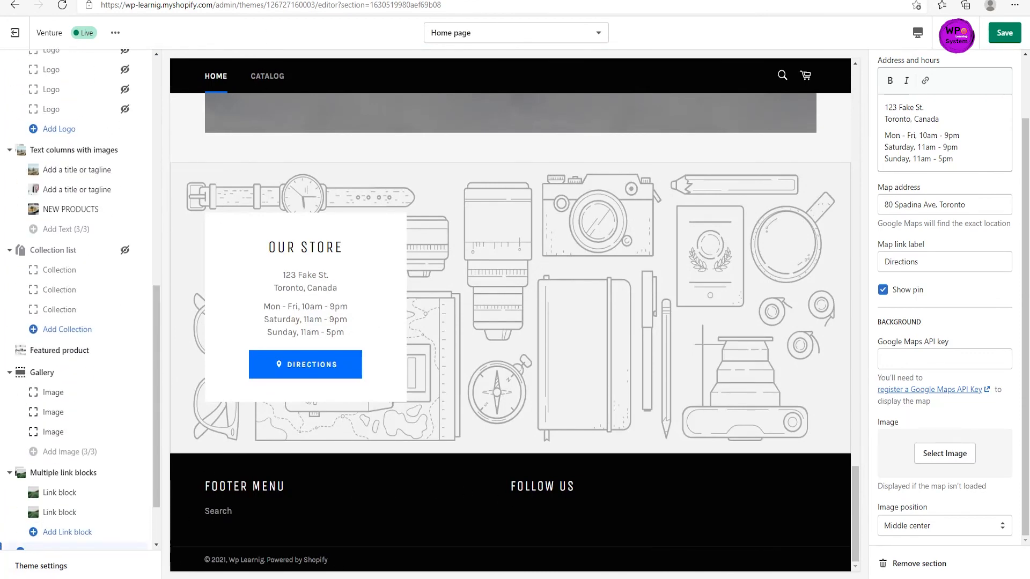
{"action": "key", "text": "ctrl+Tab"}
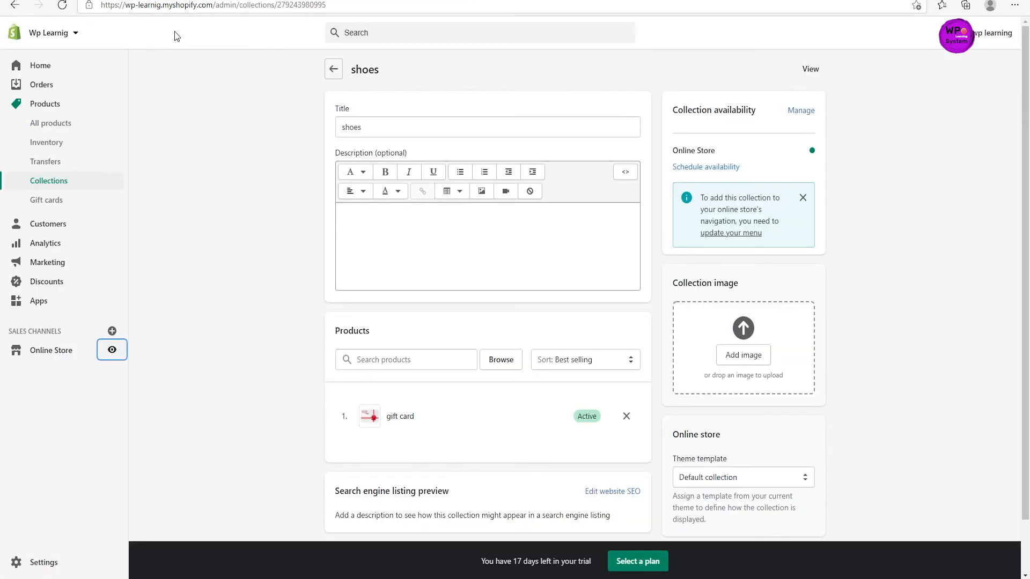
{"action": "left_click", "coordinate": [48, 353]}
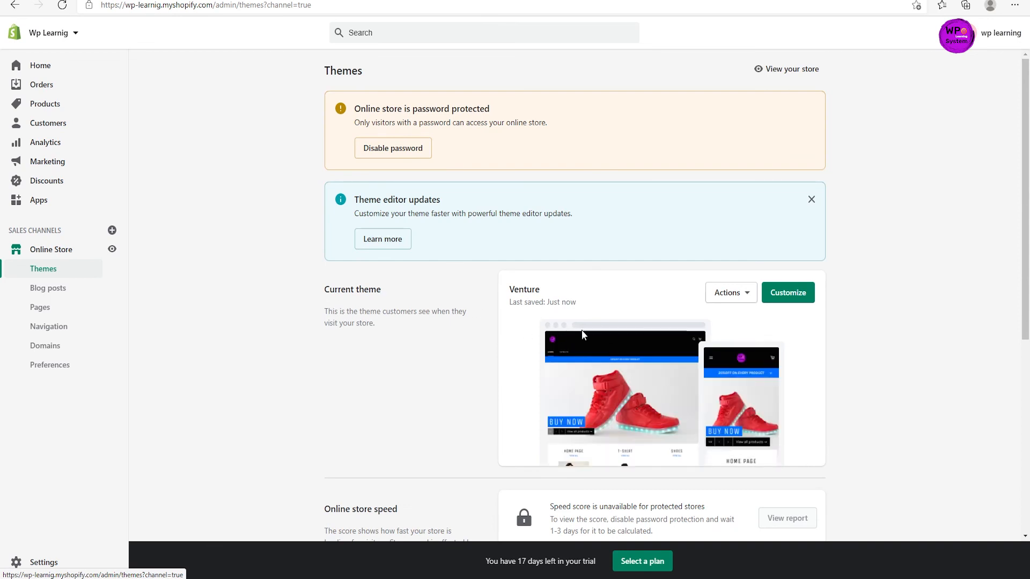
{"action": "left_click", "coordinate": [663, 362]}
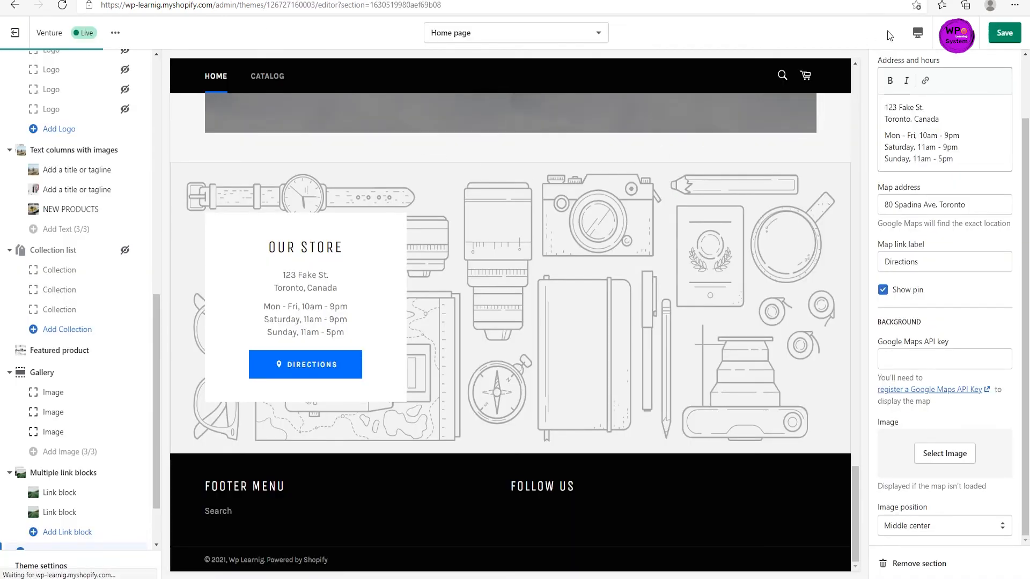
Preview the home page in the Mobile view and switch it back to Desktop.
{"action": "left_click", "coordinate": [918, 33]}
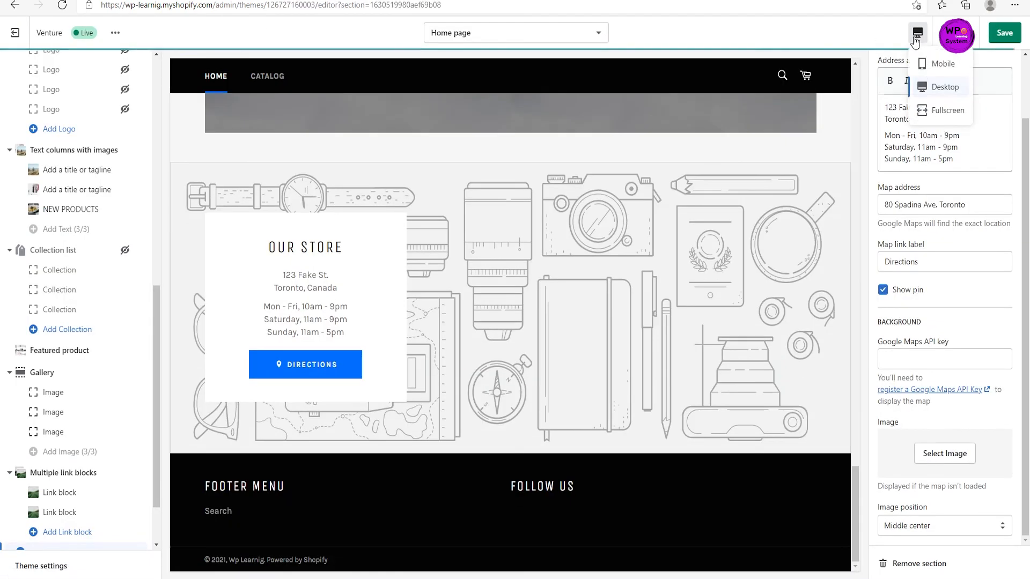
{"action": "left_click", "coordinate": [931, 66]}
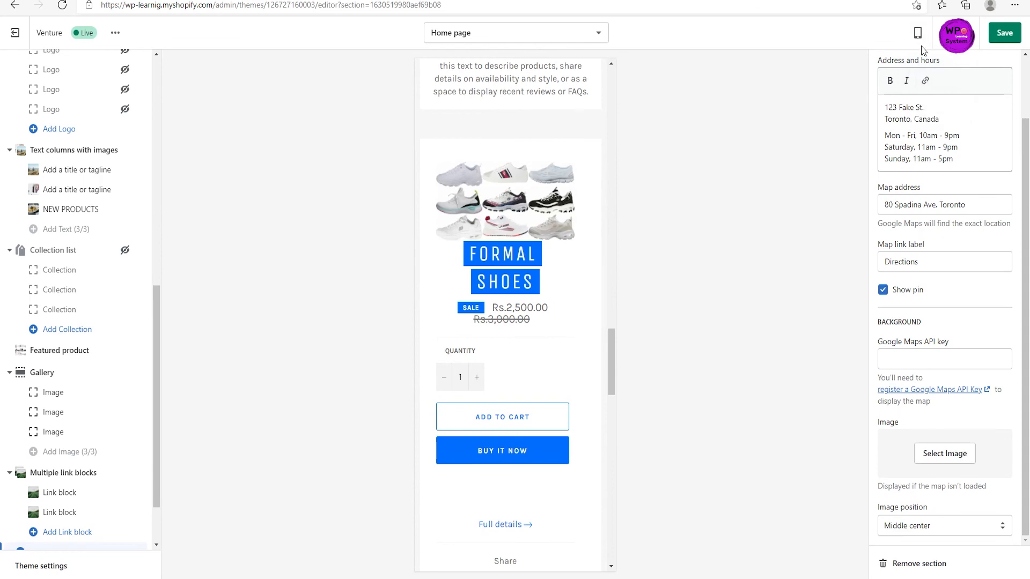
{"action": "left_click", "coordinate": [918, 33]}
{"action": "left_click", "coordinate": [939, 87]}
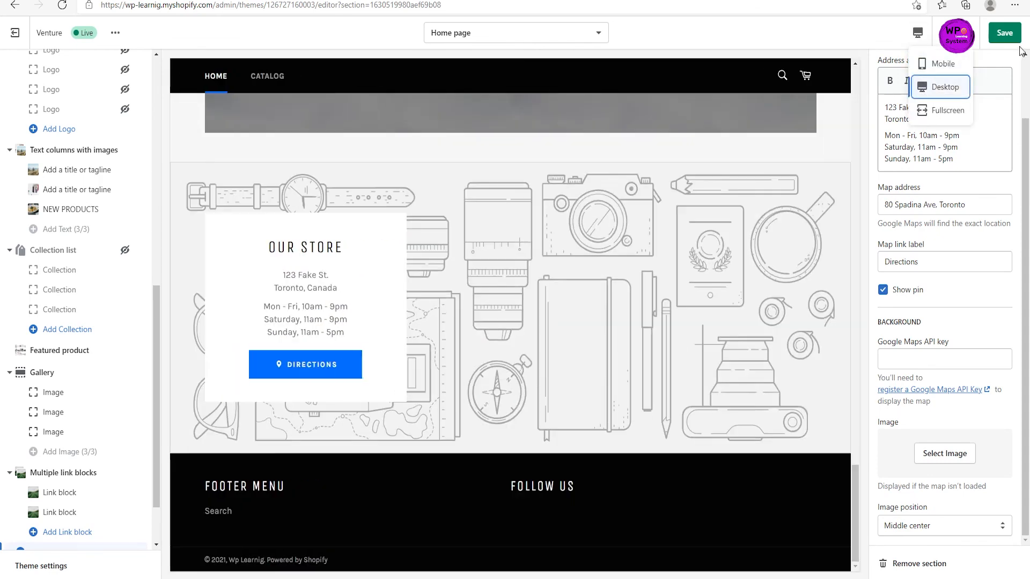
Examine the home page in Mobile view up to the header, opening and closing its navigation menu.
{"action": "left_click", "coordinate": [918, 35]}
{"action": "left_click", "coordinate": [918, 35]}
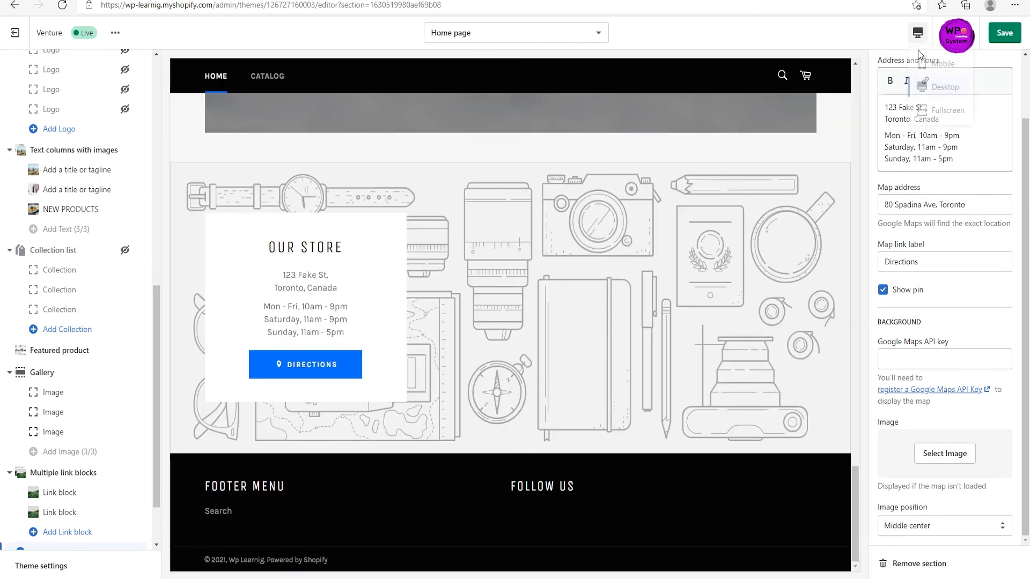
{"action": "left_click", "coordinate": [936, 64]}
{"action": "scroll", "coordinate": [558, 207], "scroll_direction": "up", "scroll_amount": 15}
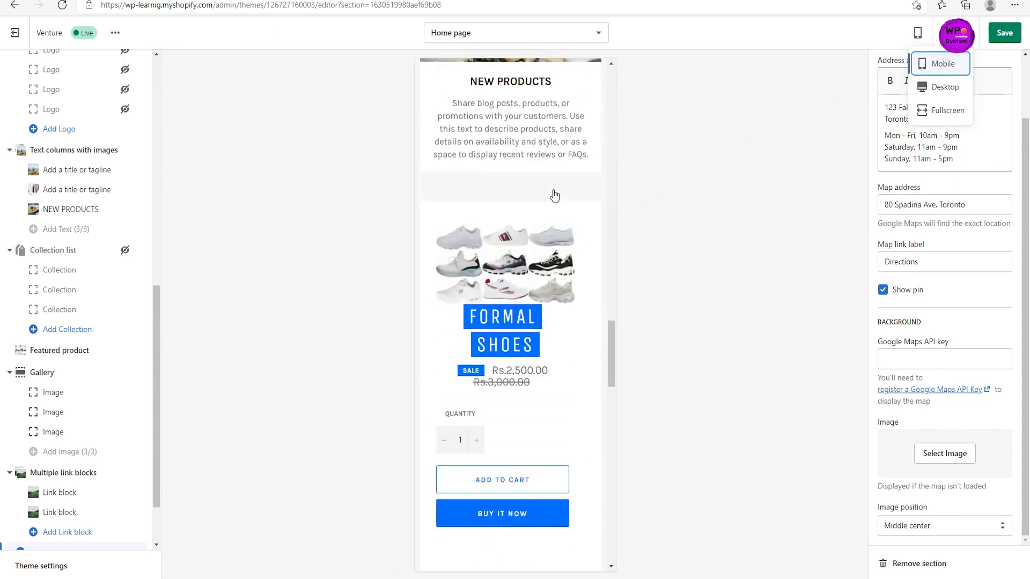
{"action": "scroll", "coordinate": [562, 210], "scroll_direction": "up", "scroll_amount": 10}
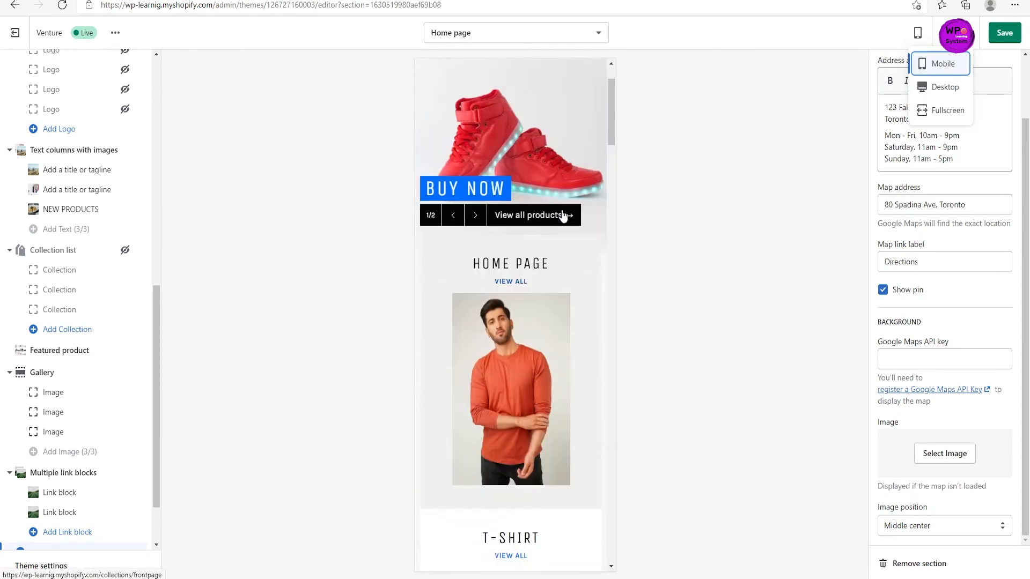
{"action": "left_click", "coordinate": [433, 84]}
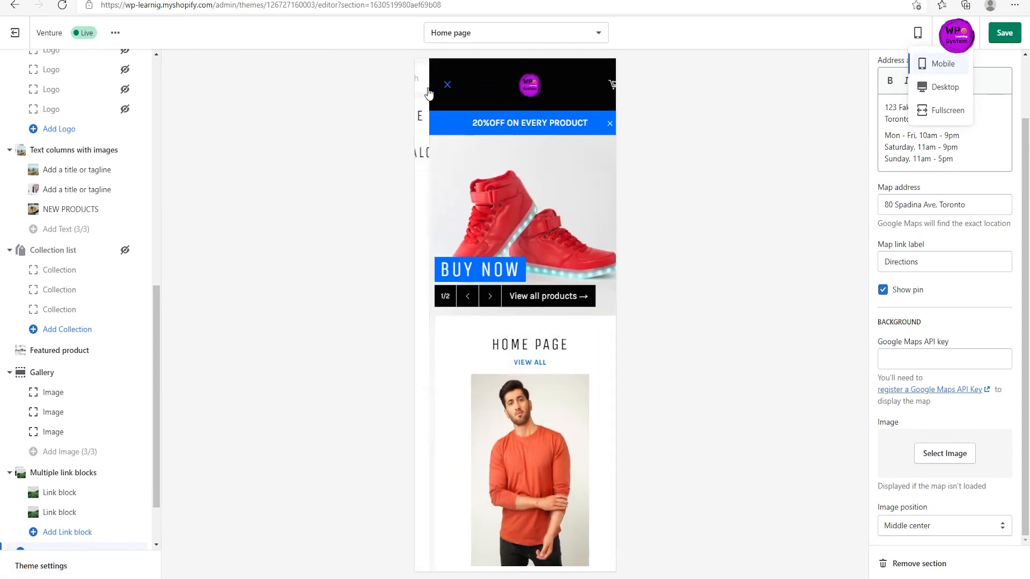
{"action": "left_click", "coordinate": [590, 84]}
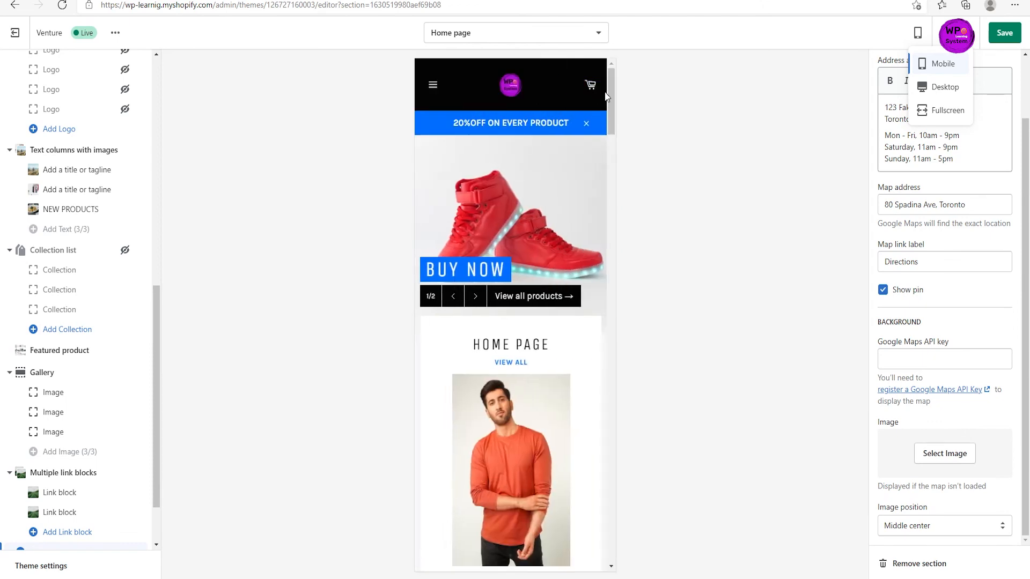
{"action": "left_click_drag", "start_coordinate": [608, 110], "coordinate": [627, 90]}
Review the whole home page in the Fullscreen preview and return to the Themes page.
{"action": "left_click", "coordinate": [918, 33]}
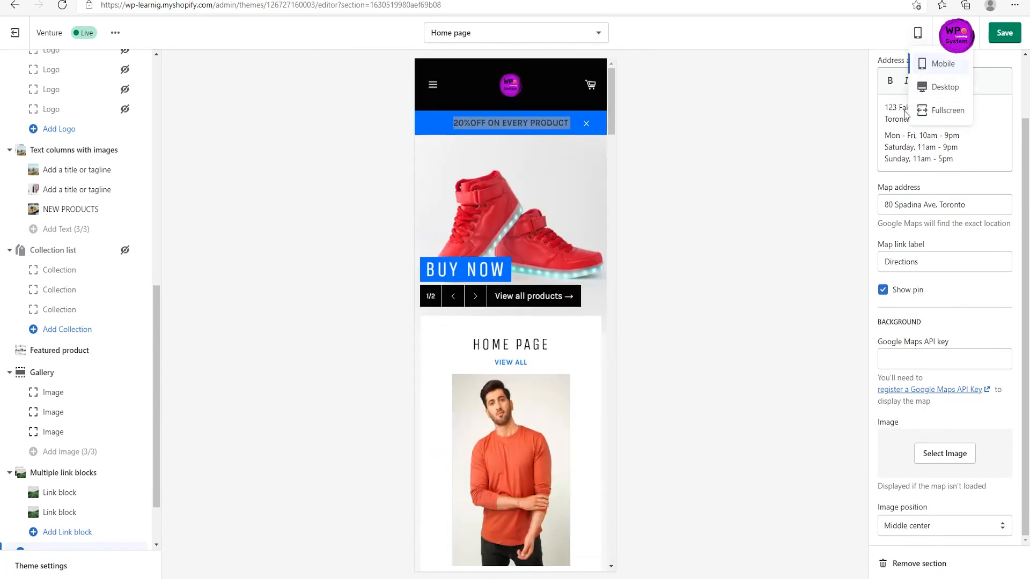
{"action": "left_click", "coordinate": [942, 110]}
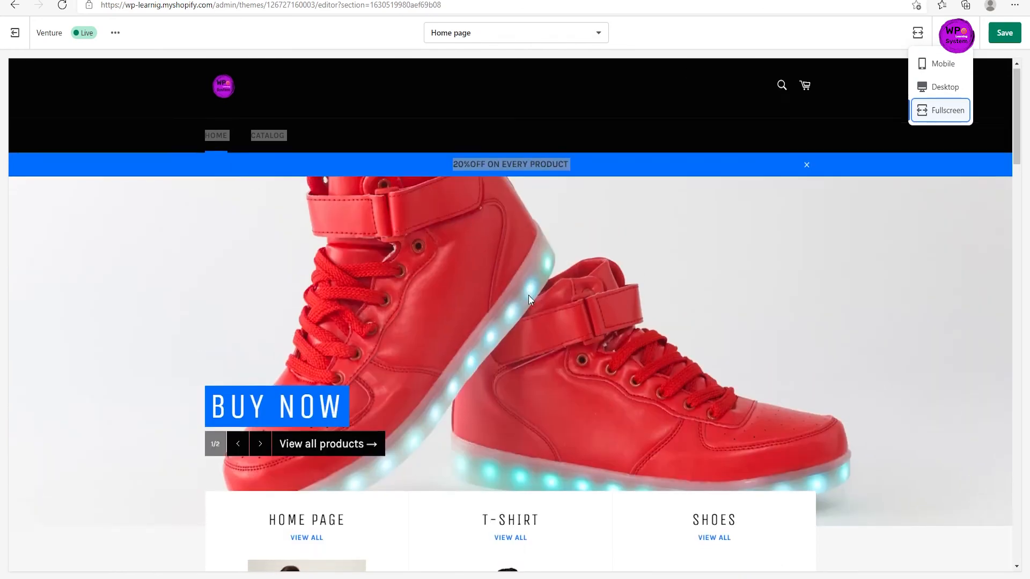
{"action": "scroll", "coordinate": [564, 335], "scroll_direction": "down", "scroll_amount": 15}
{"action": "scroll", "coordinate": [565, 338], "scroll_direction": "down", "scroll_amount": 15}
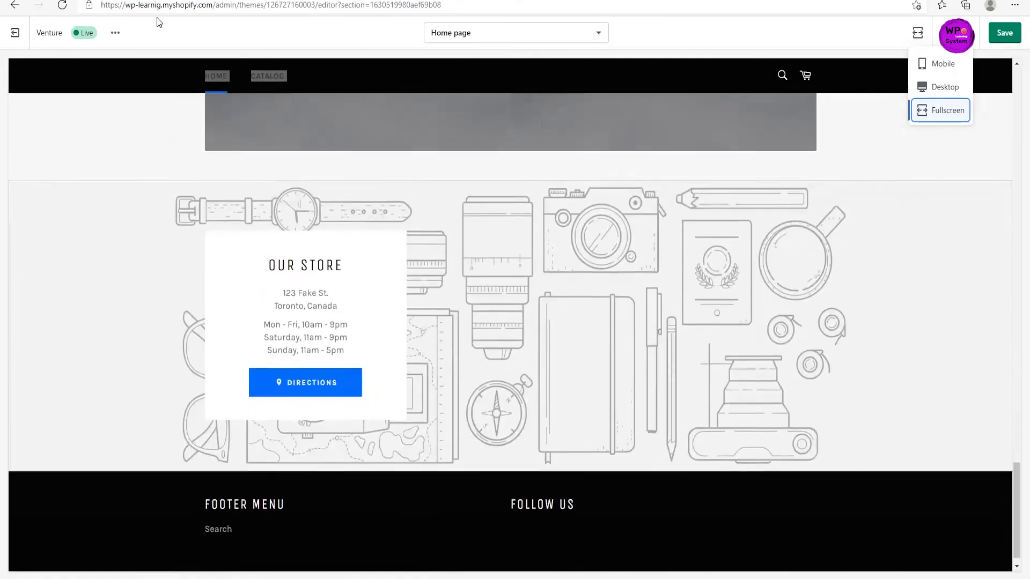
{"action": "left_click", "coordinate": [15, 33]}
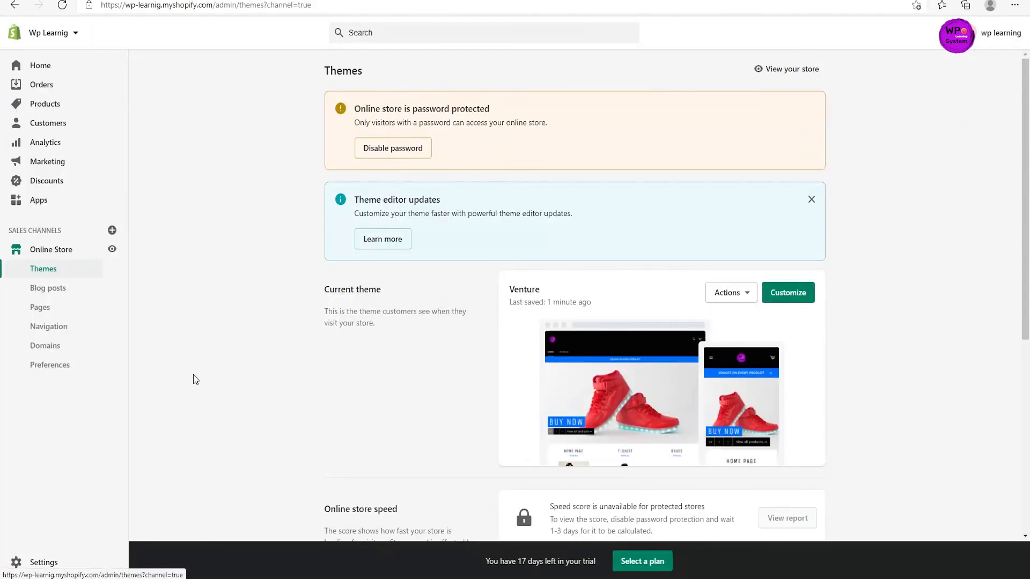